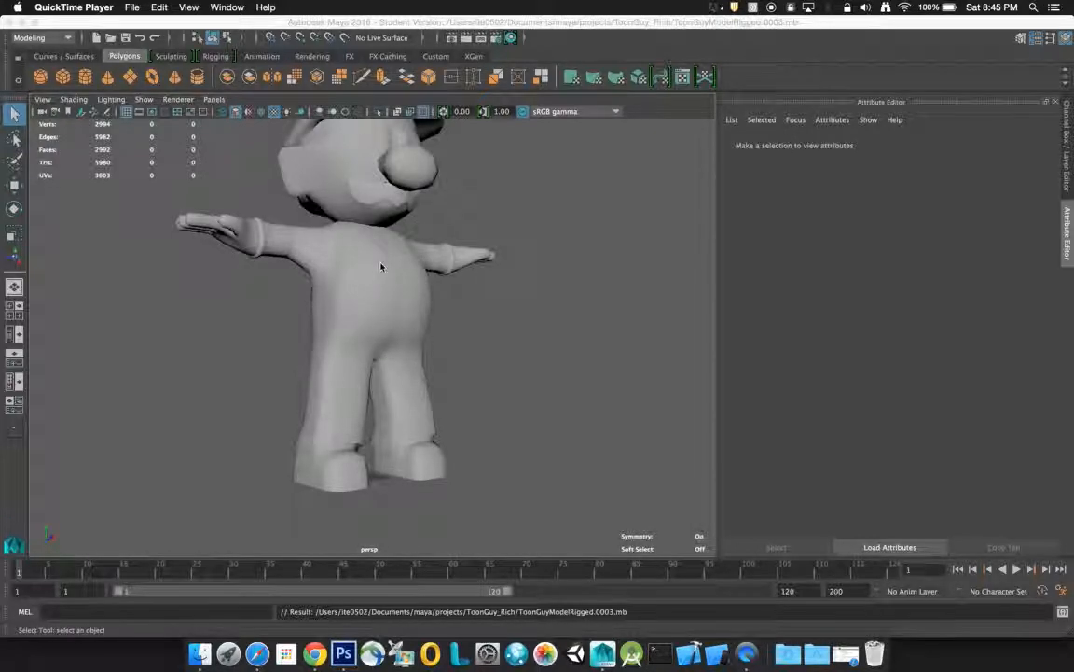
Step: Select the character's body mesh and open the UV Editor to inspect its existing UV layout
click(381, 276)
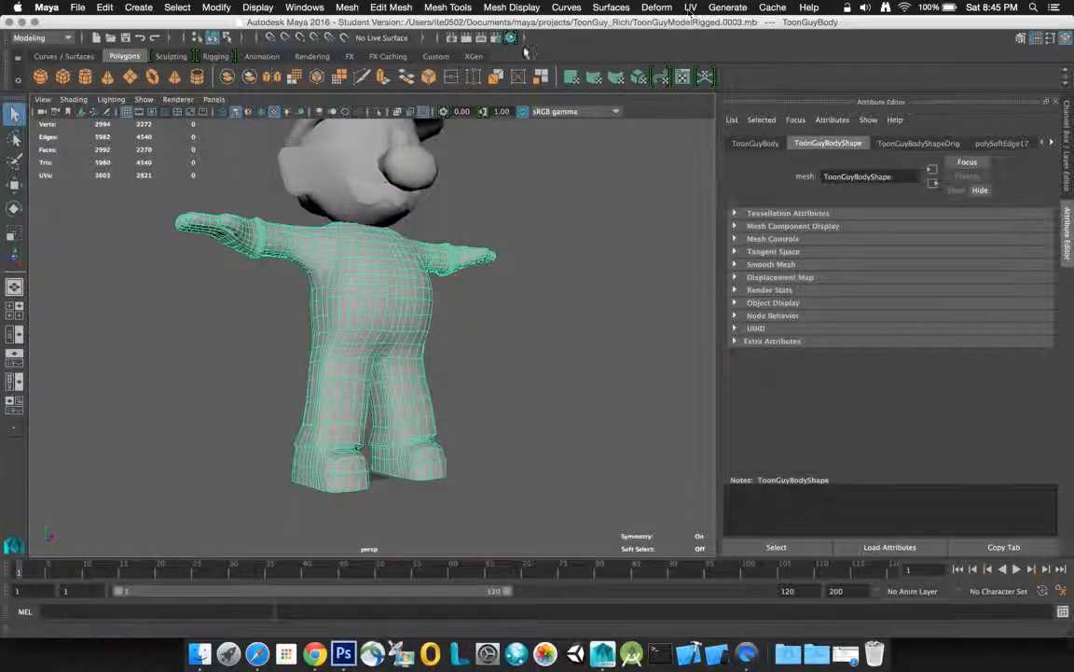
click(66, 40)
click(66, 40)
click(690, 7)
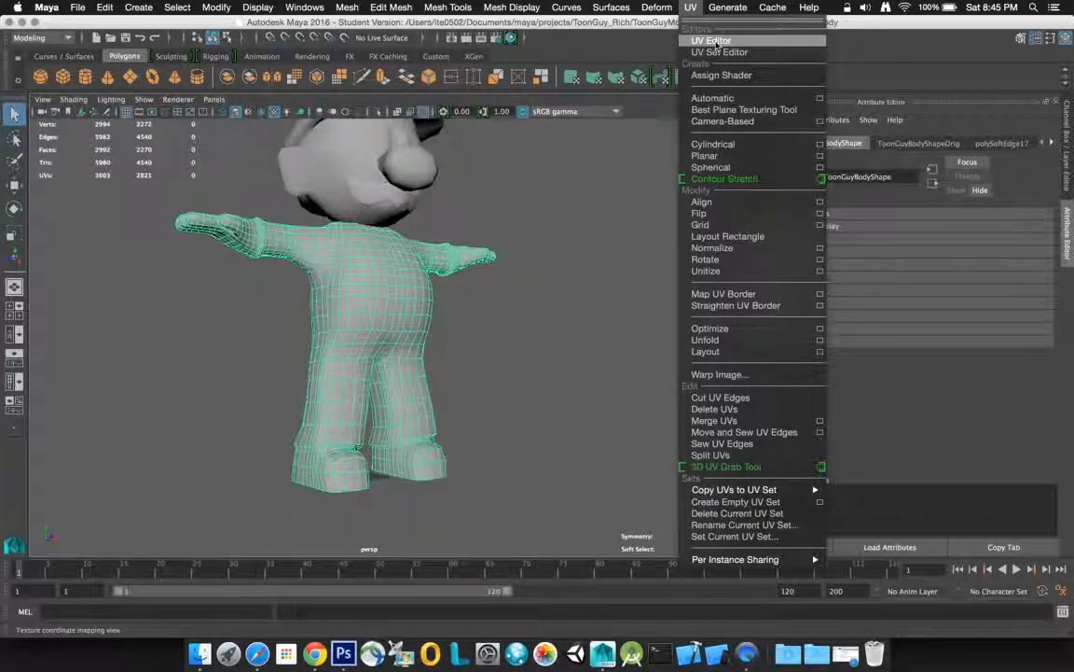
click(716, 42)
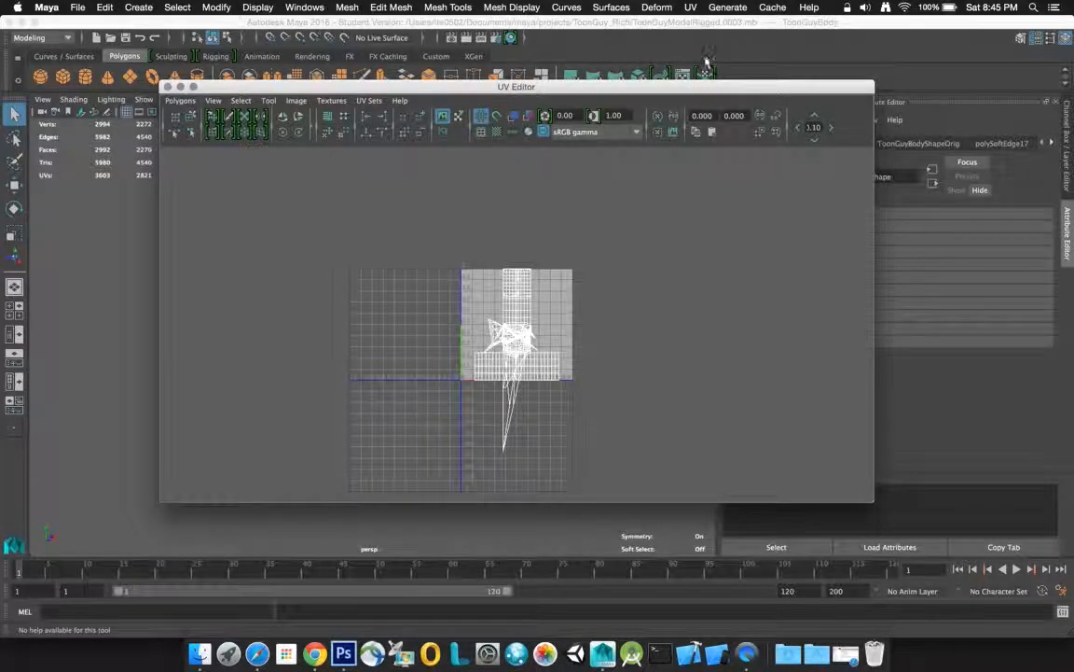
drag(599, 85, 586, 47)
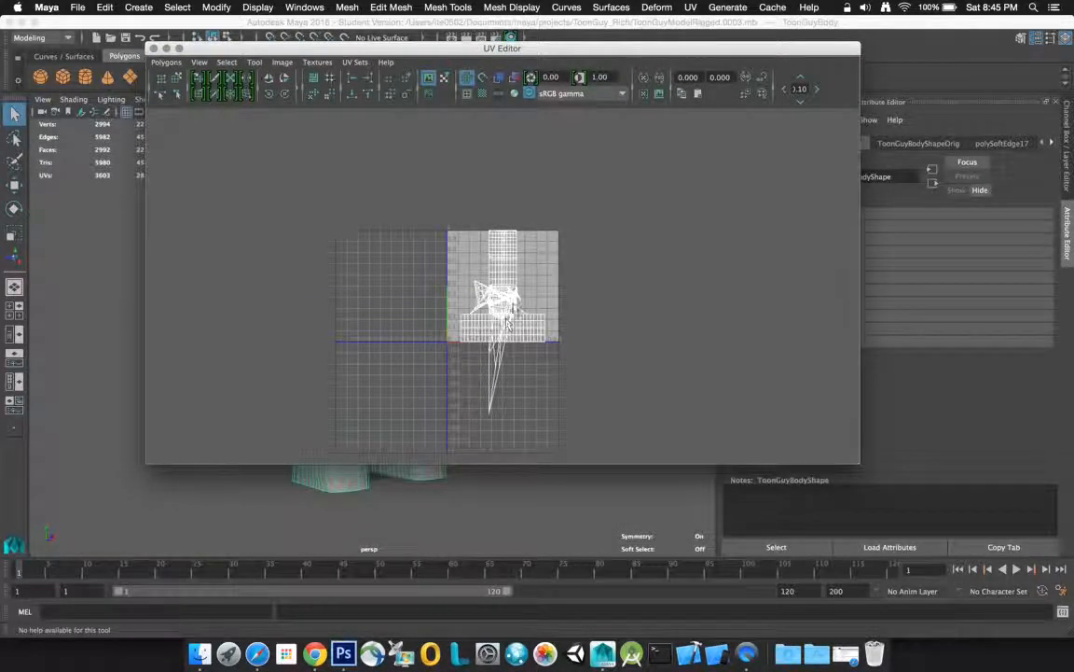
scroll(514, 308, down, 2)
scroll(512, 309, up, 6)
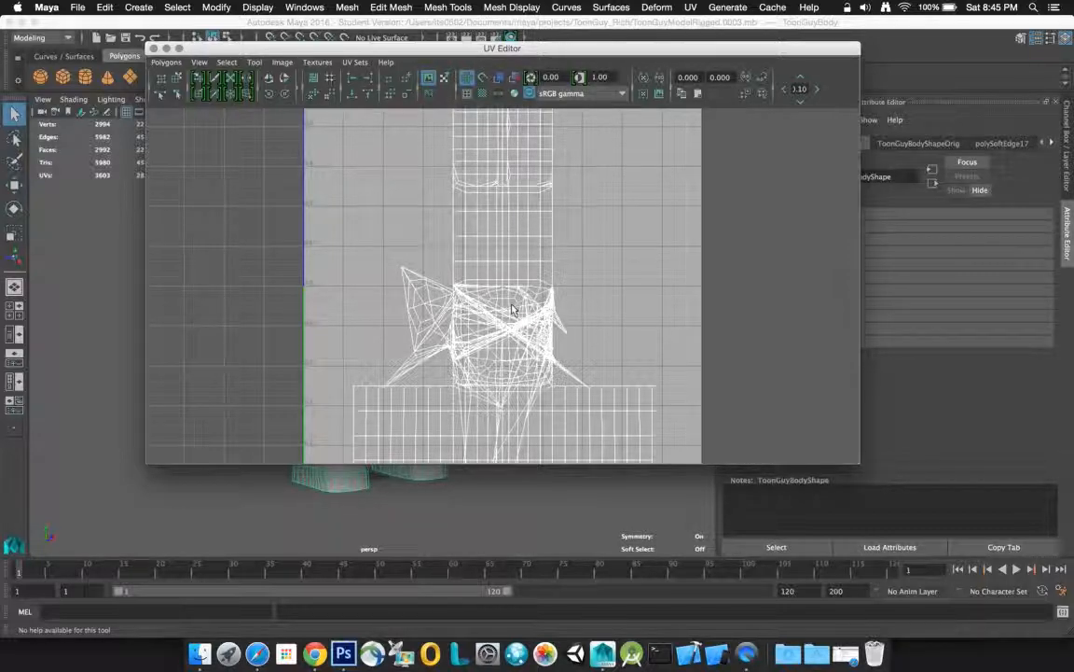
scroll(511, 309, down, 2)
scroll(511, 309, down, 2)
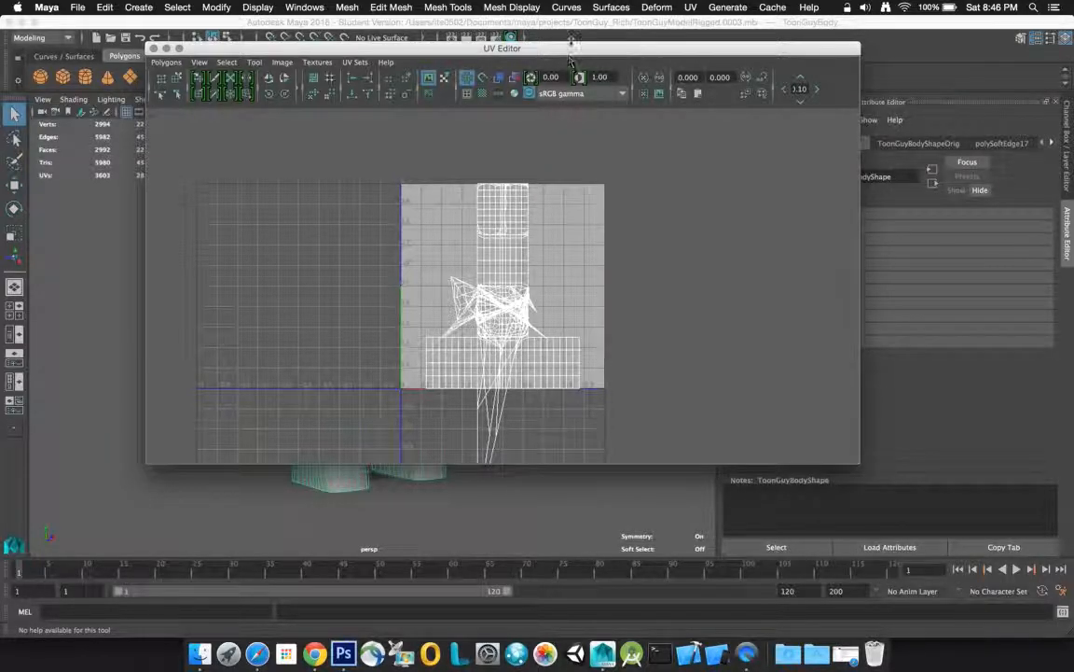
Step: Apply an Automatic UV projection to the selected body mesh with the current settings
drag(575, 48, 554, 58)
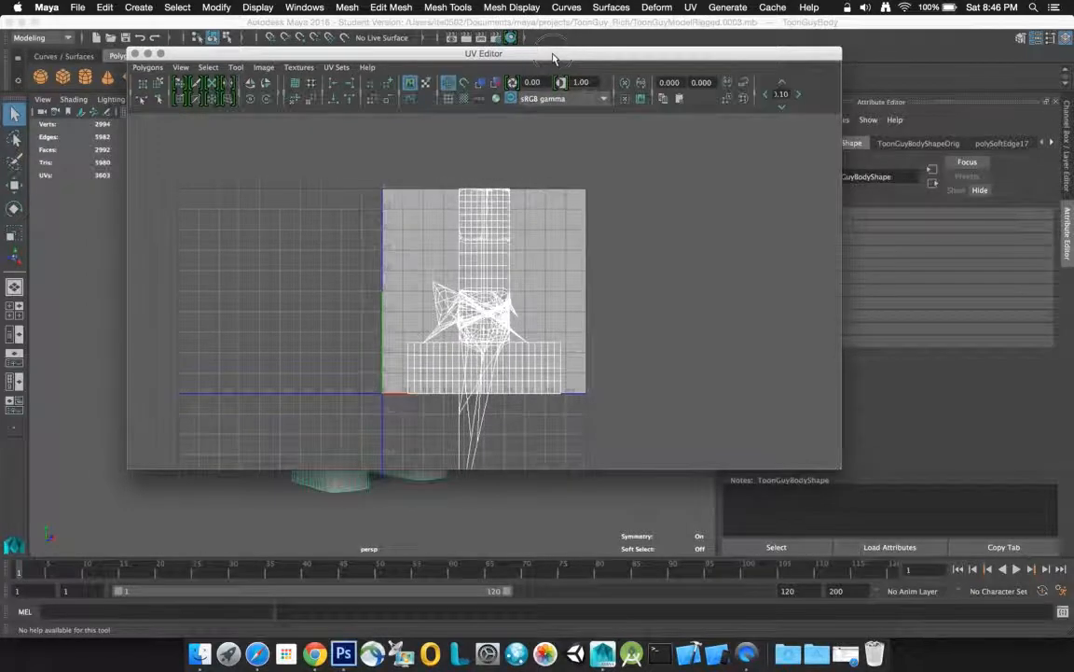
click(690, 6)
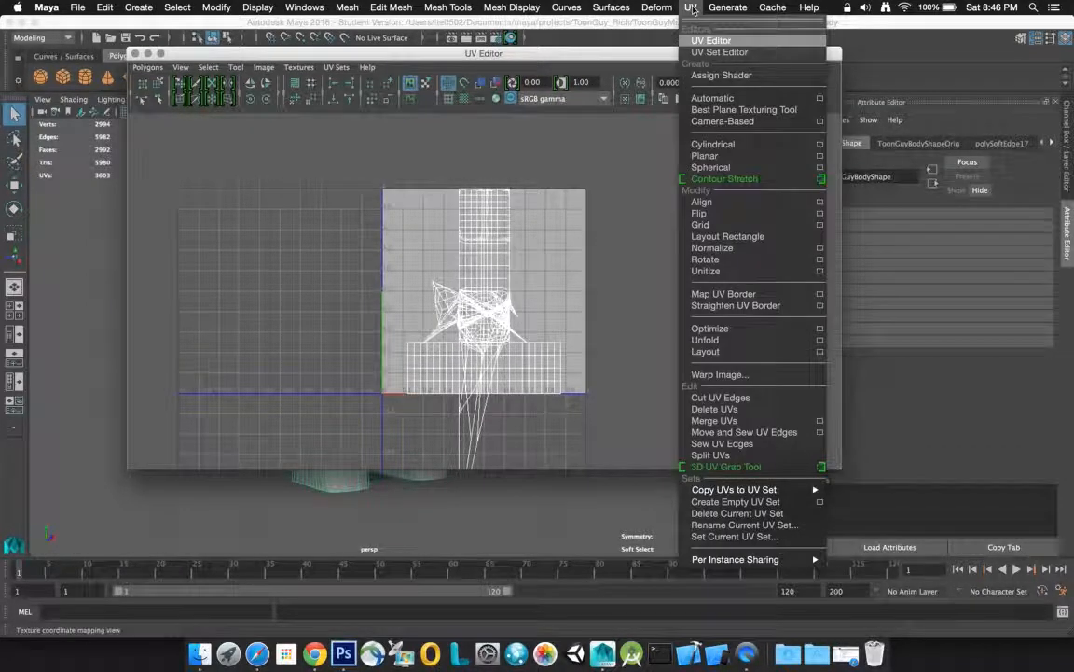
click(717, 101)
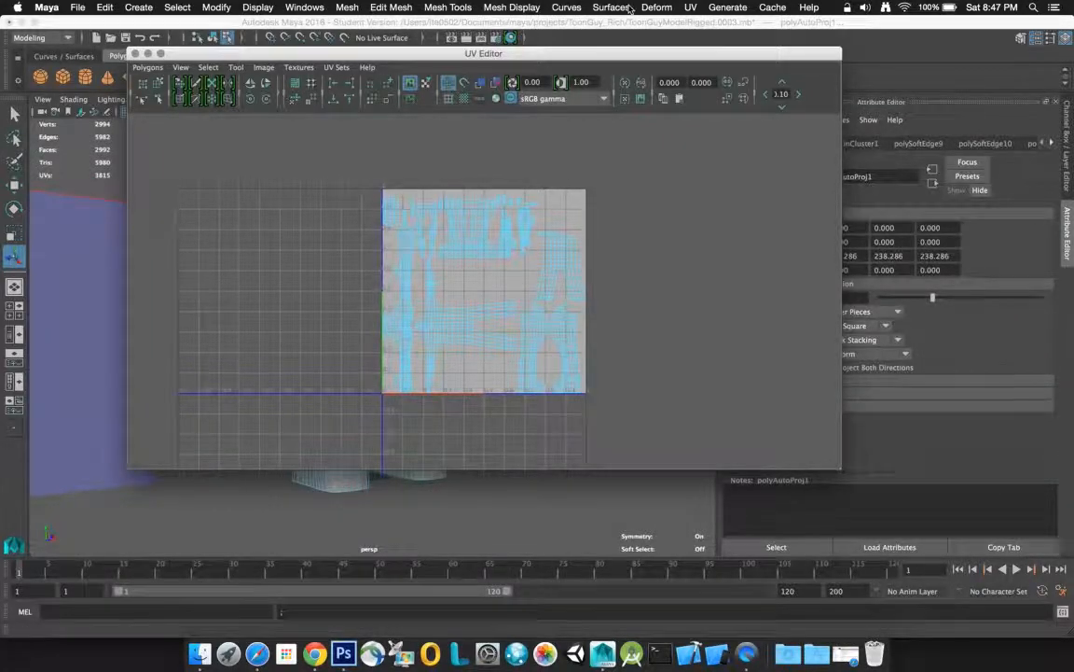
Step: Open the Automatic mapping options and review the planes, projection, layout, shell spacing and UV set settings
click(690, 8)
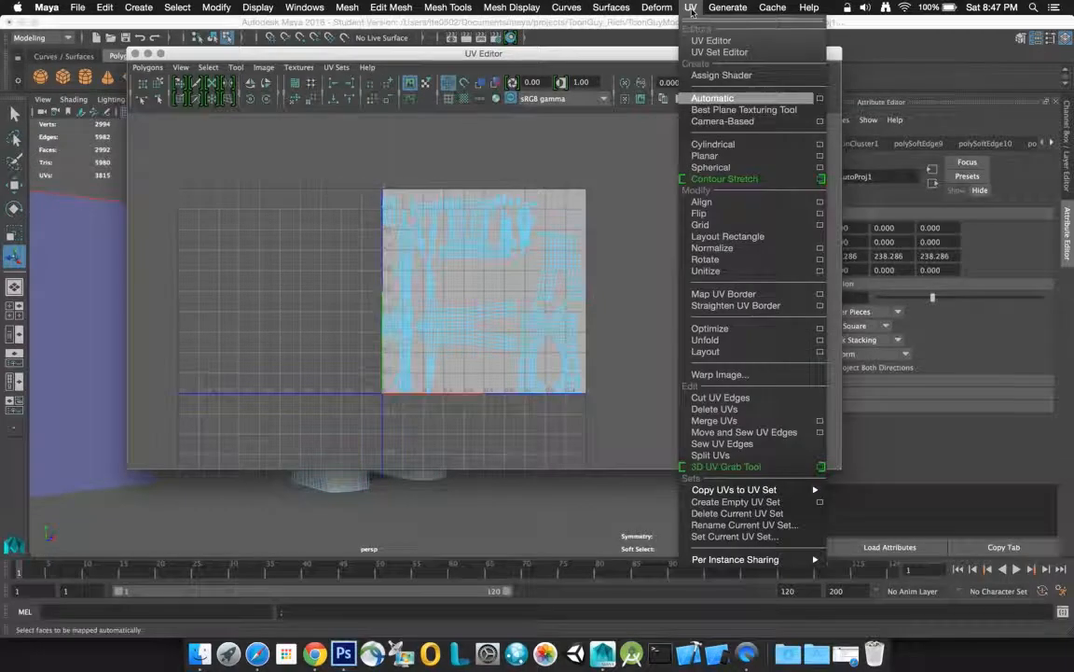
click(821, 99)
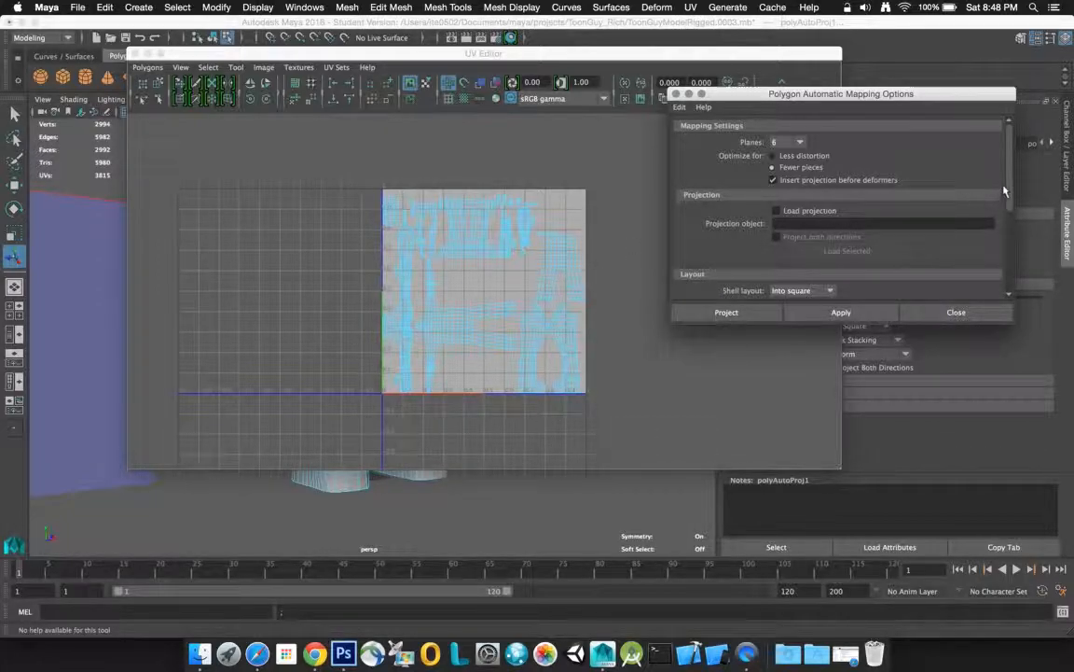
drag(1005, 188, 1010, 231)
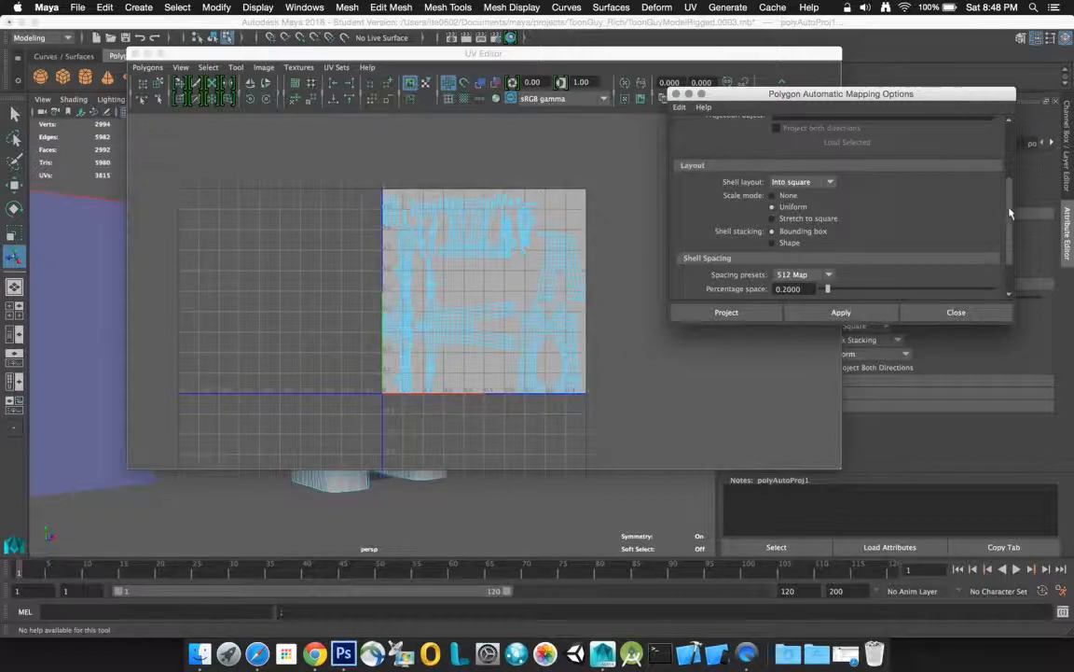
scroll(1010, 228, down, 2)
scroll(1010, 233, down, 1)
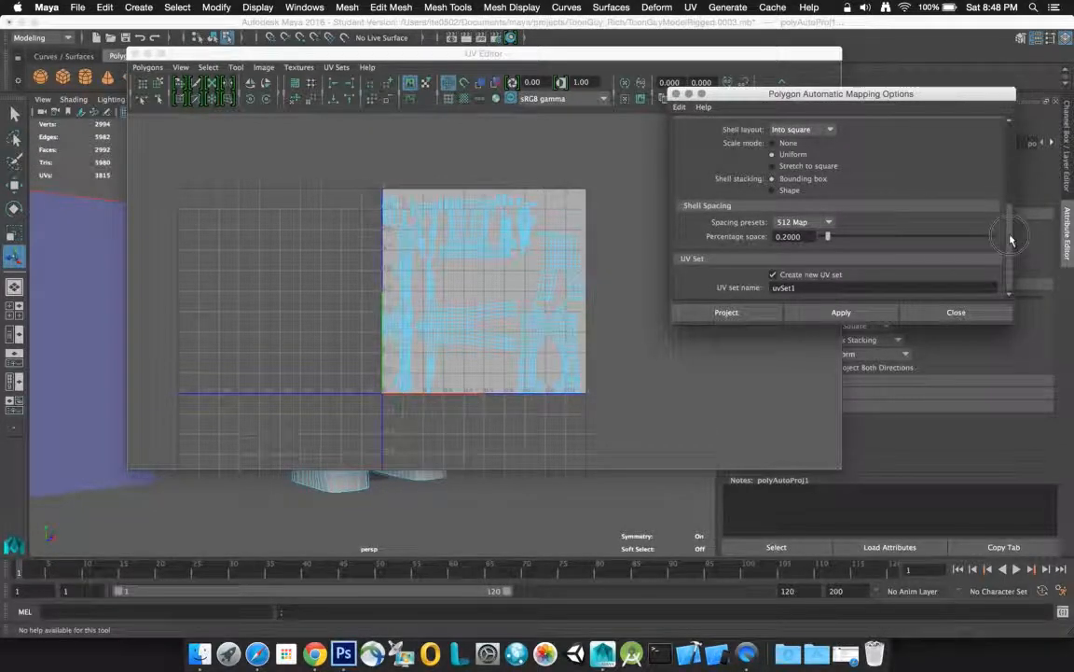
drag(1010, 235, 1011, 208)
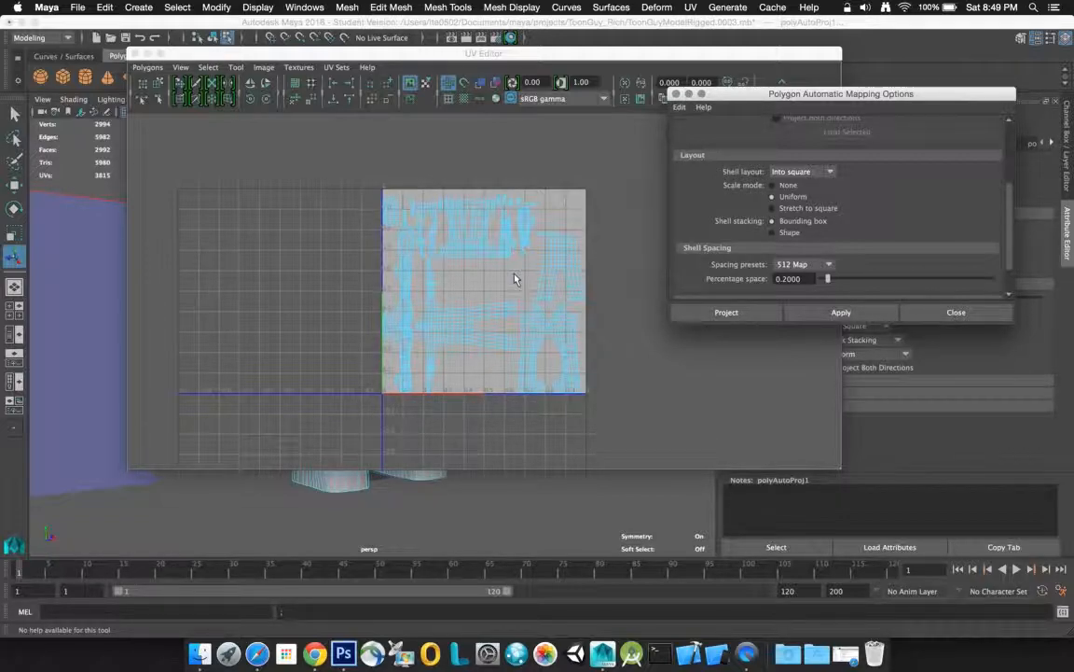
Step: Review the shell layout and spacing preset choices, keeping Into square and 512 Map, and close the mapping options without projecting
click(483, 310)
click(830, 172)
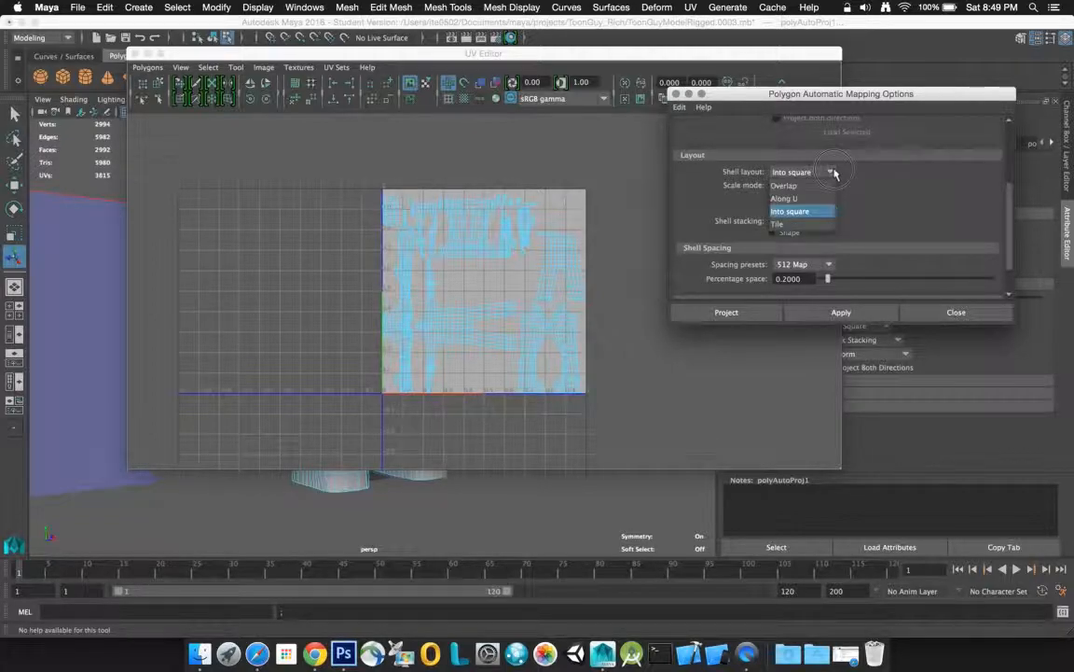
click(813, 213)
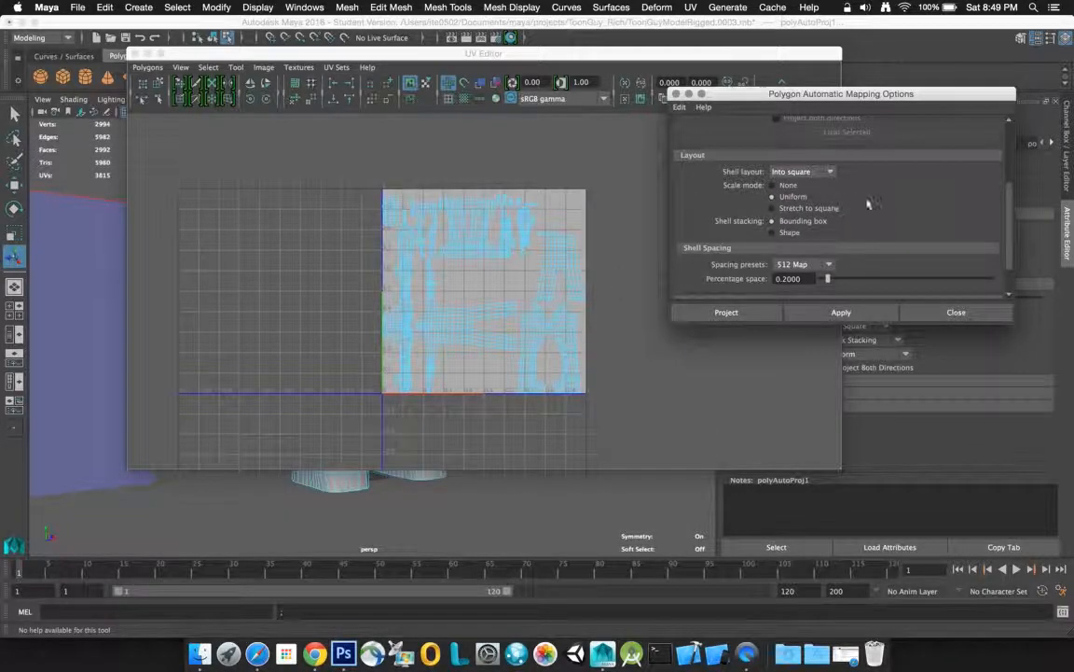
click(830, 264)
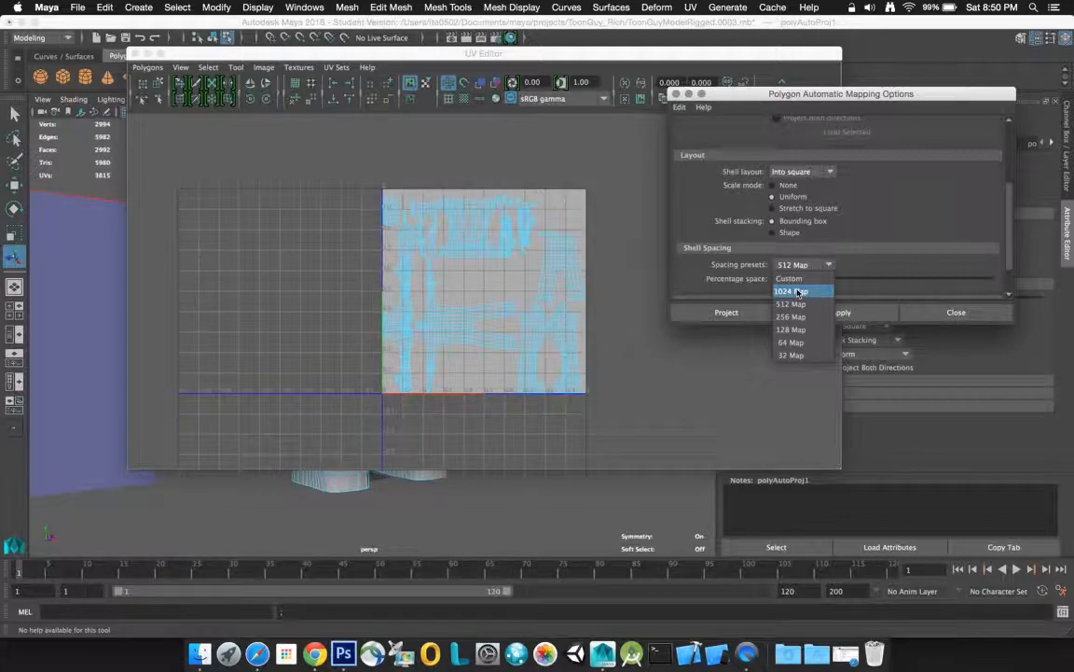
click(797, 304)
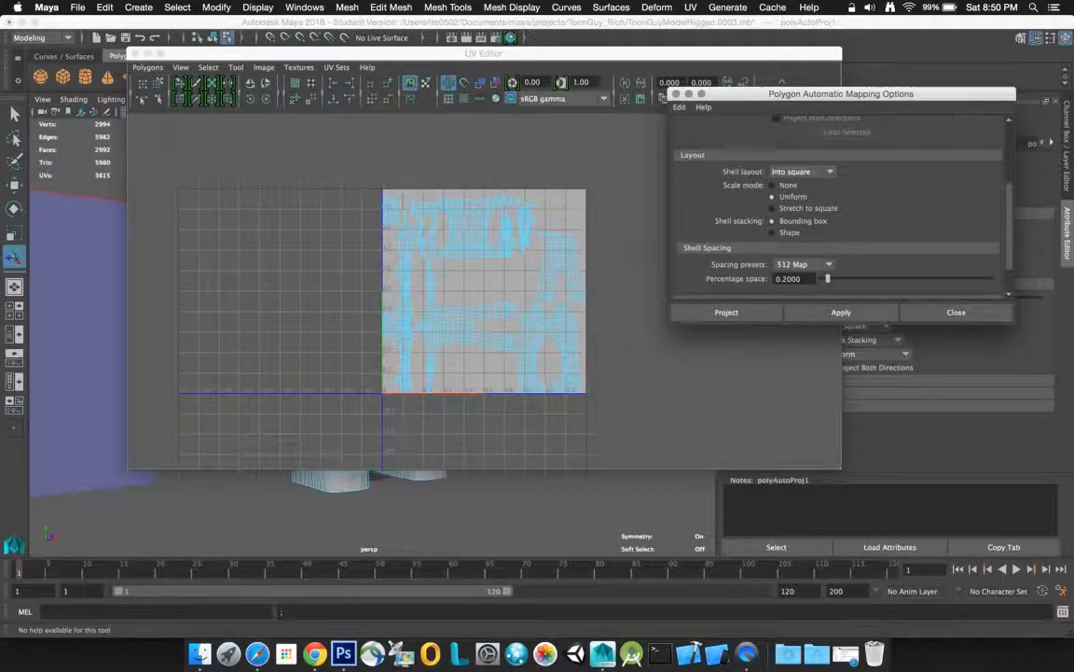
scroll(1007, 214, down, 1)
scroll(1009, 212, up, 2)
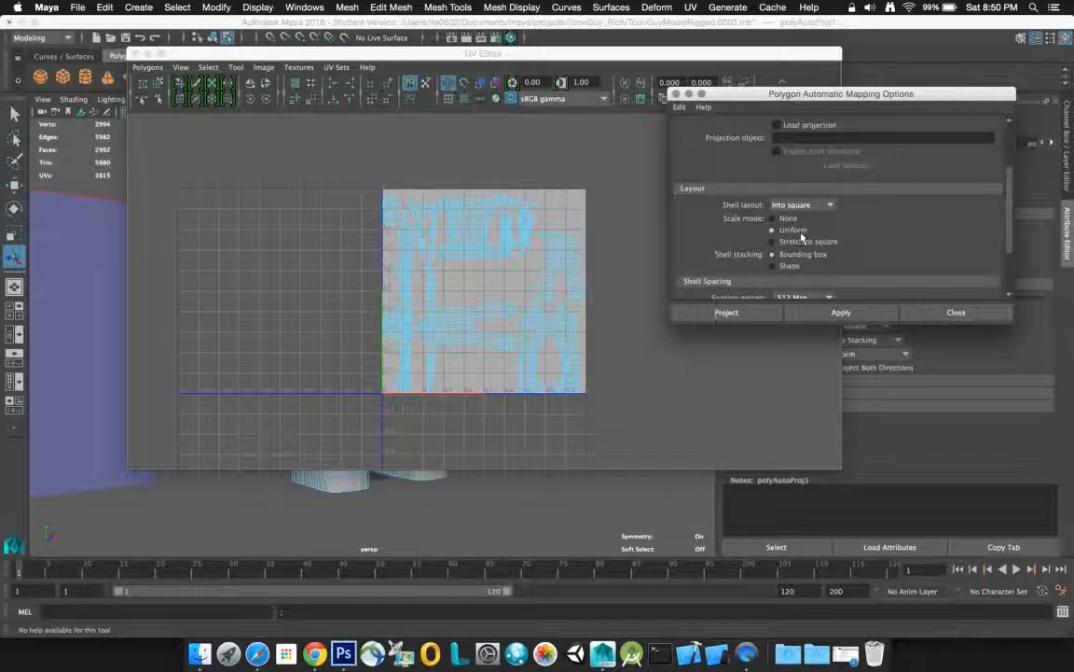
click(956, 313)
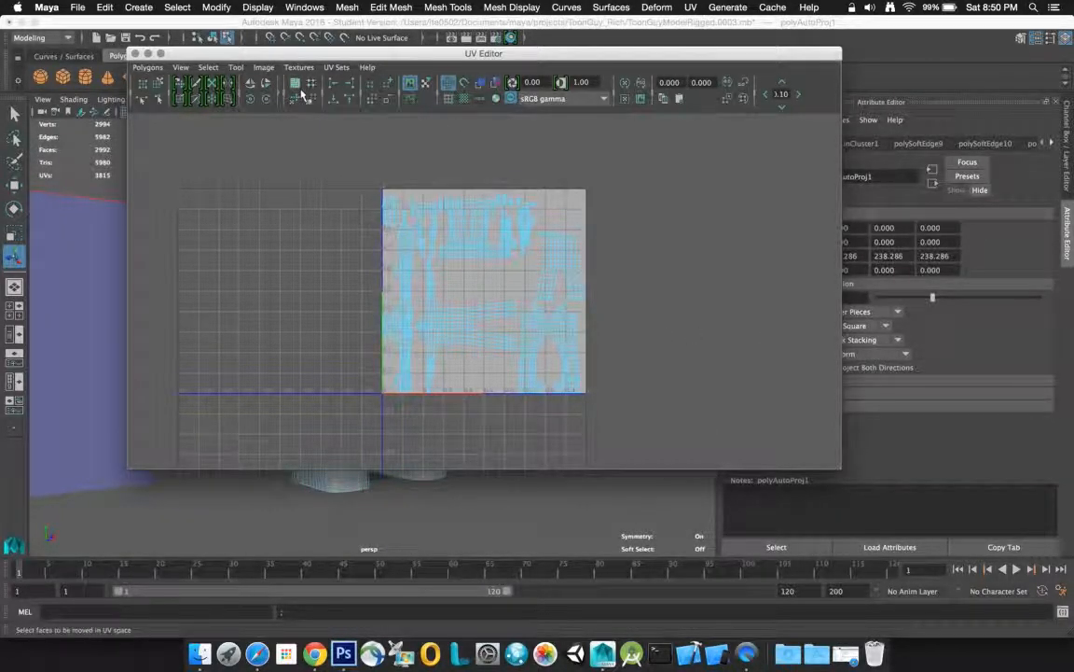
Step: Open the UV Snapshot settings for the body's UV layout and set the image format to PNG
click(149, 67)
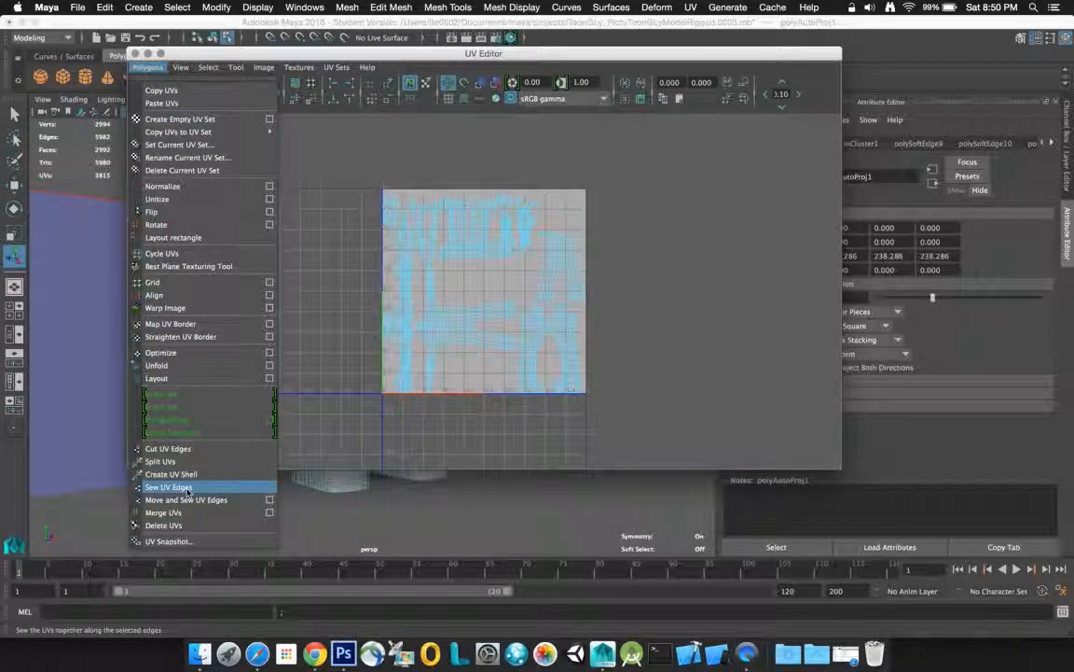
click(180, 542)
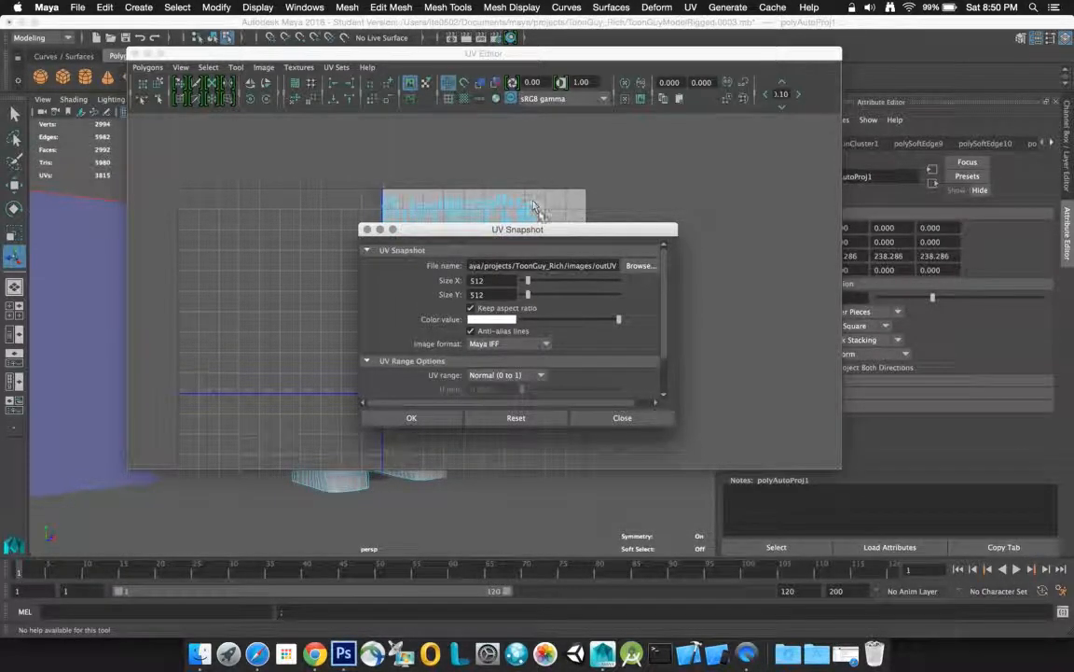
drag(555, 228, 388, 144)
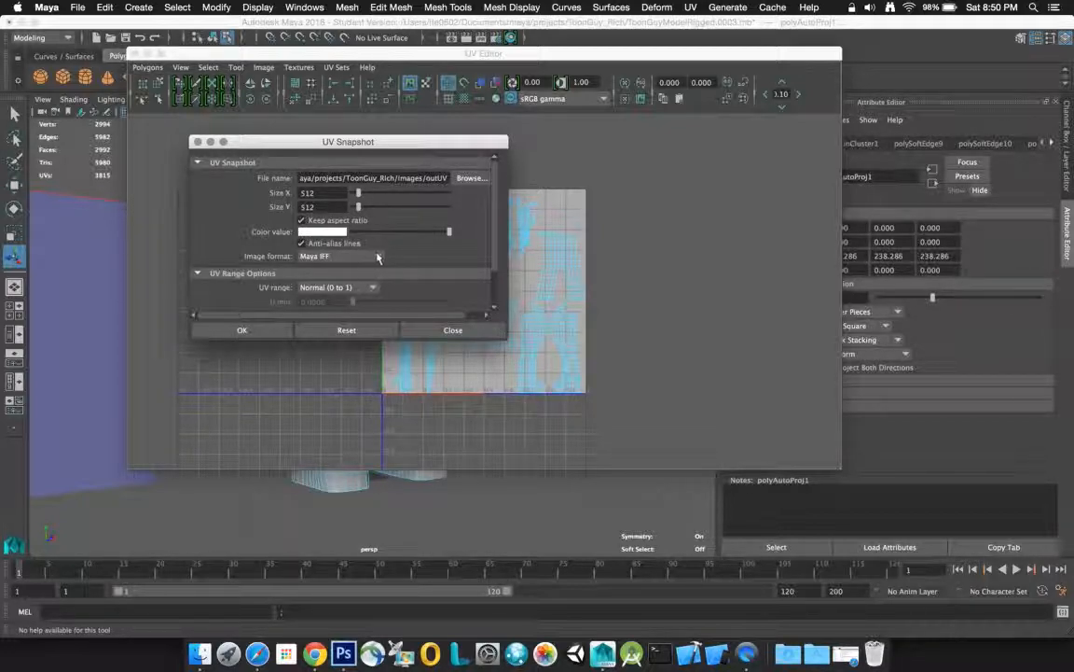
double_click(436, 177)
click(443, 178)
click(320, 207)
click(322, 258)
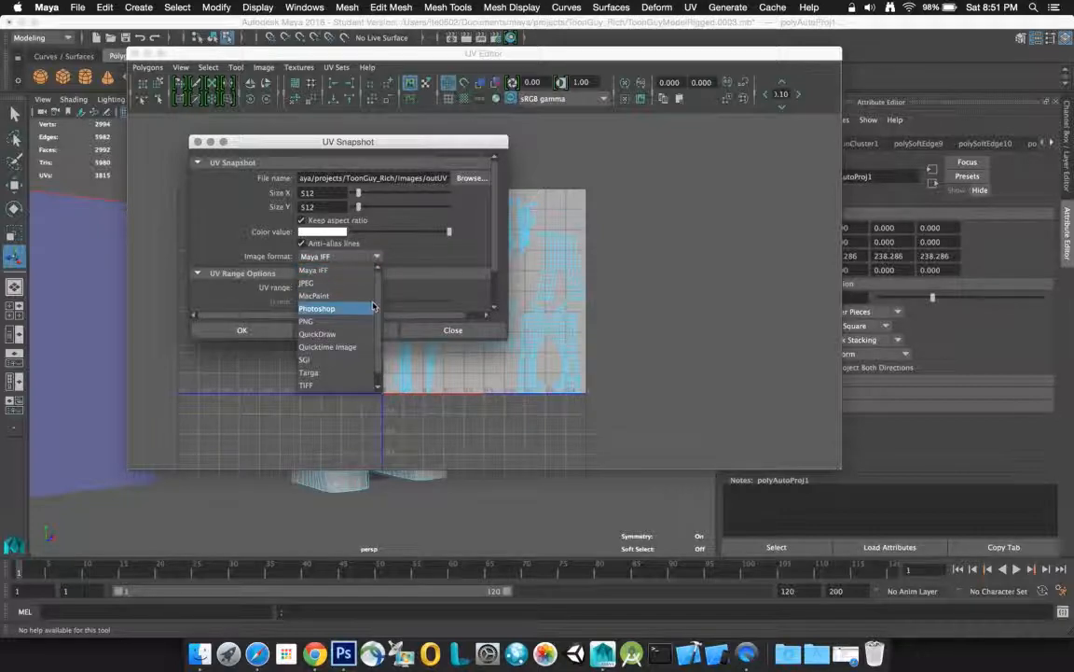
click(315, 322)
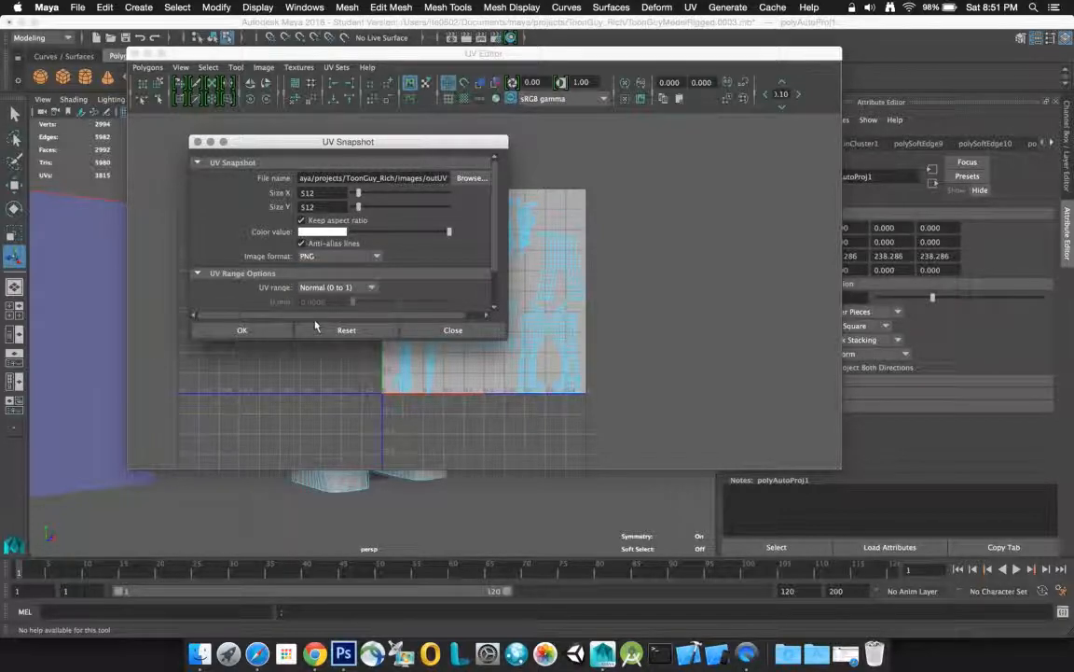
Step: Check the UV range options and export the UV snapshot as outUV to the project's images folder
scroll(496, 212, down, 3)
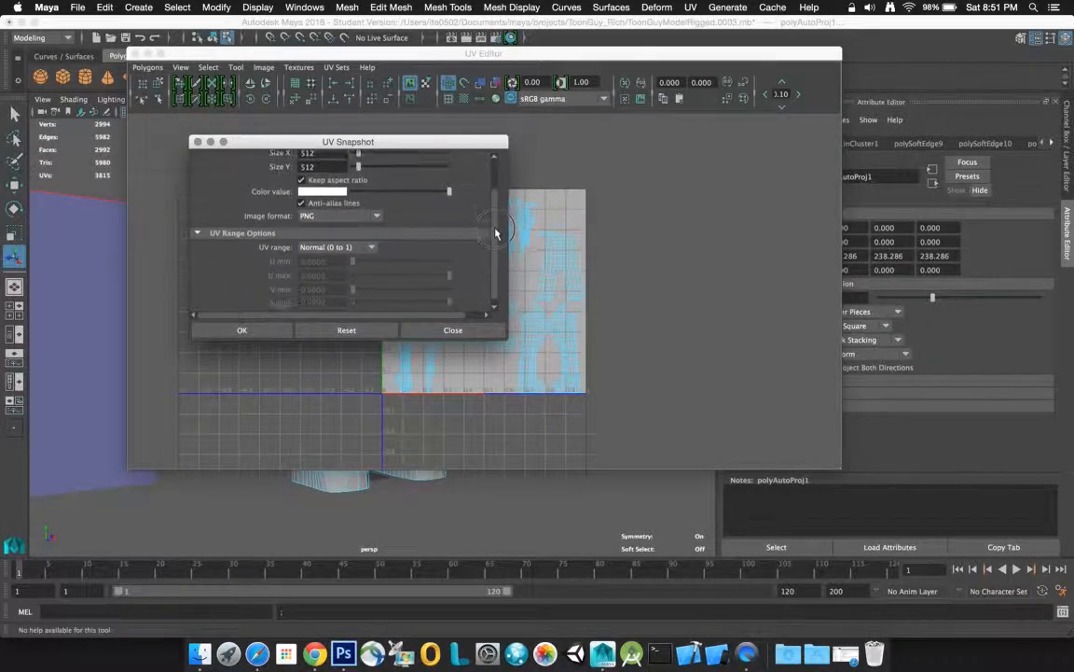
scroll(496, 214, up, 3)
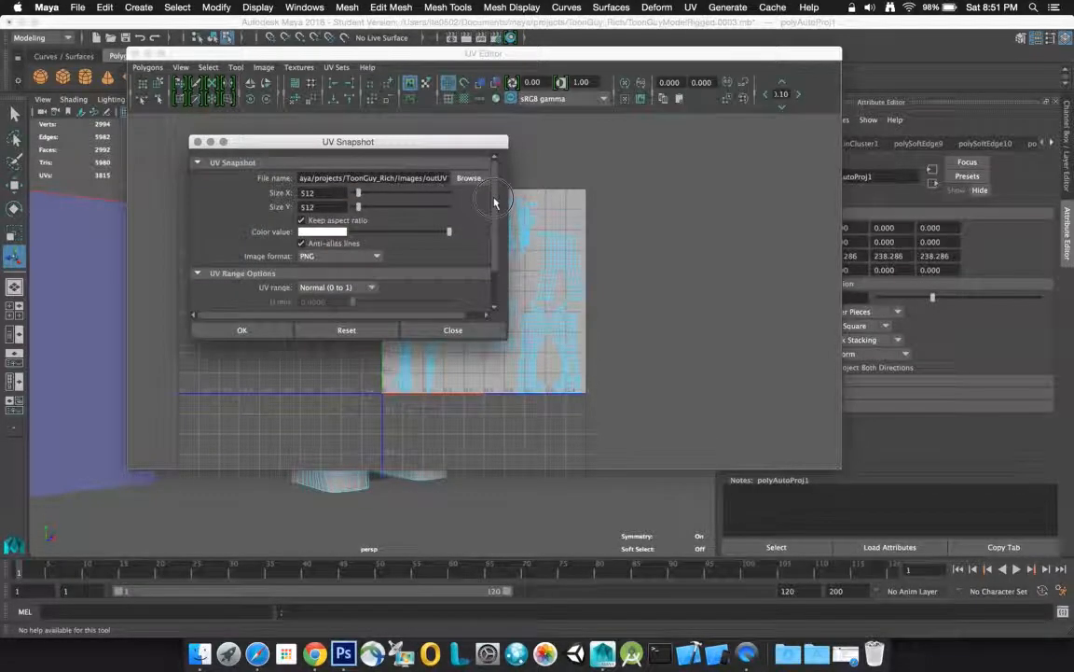
scroll(495, 224, down, 4)
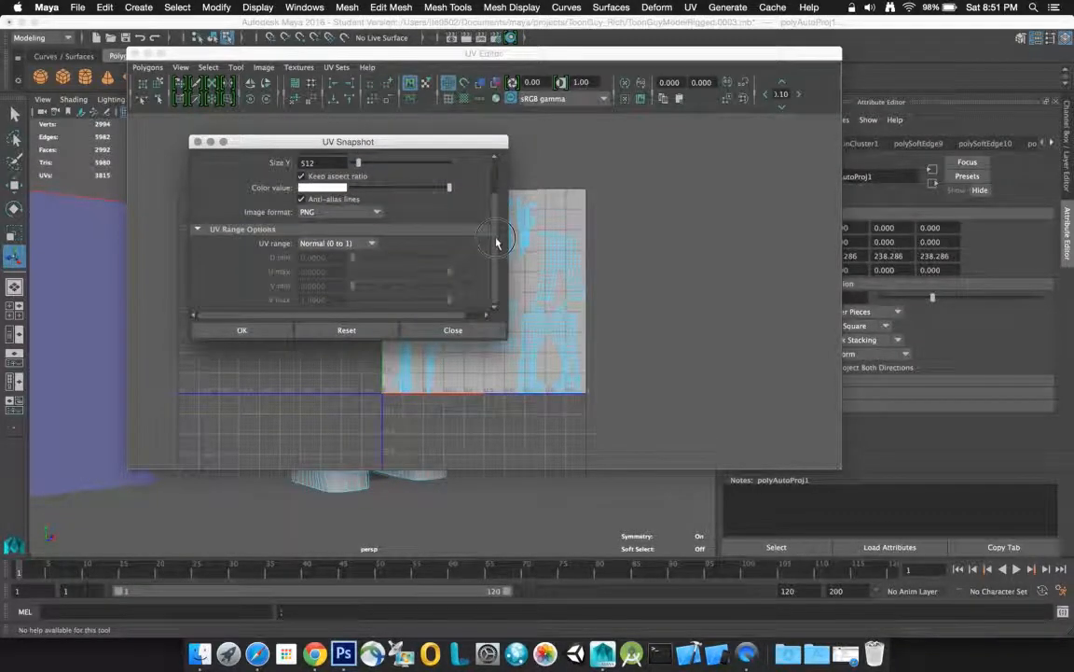
click(262, 331)
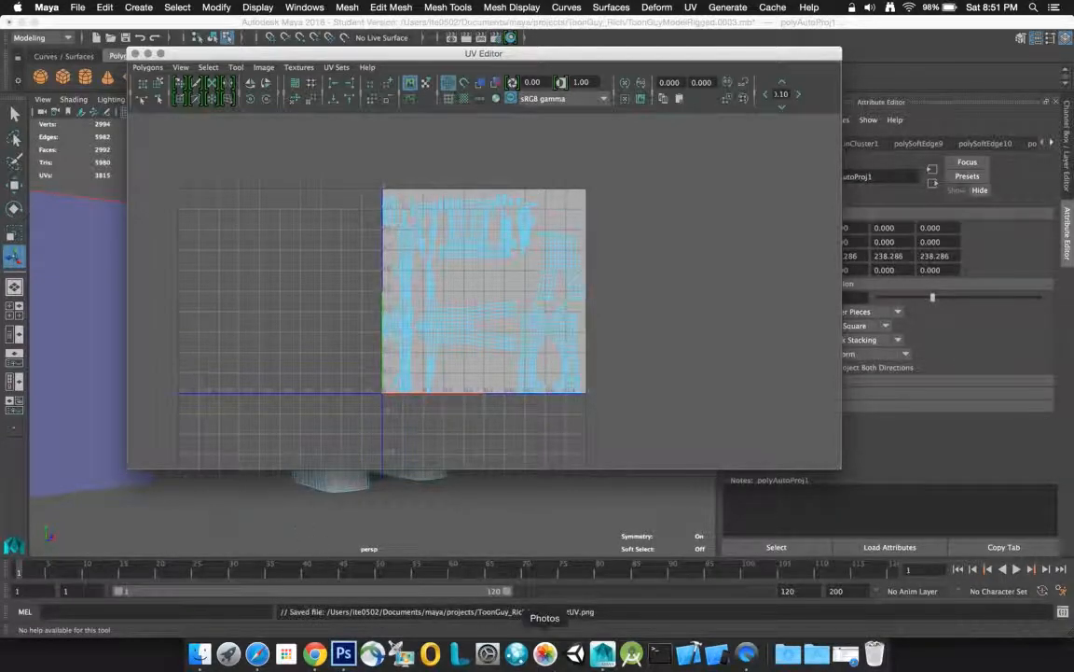
Step: Switch to Photoshop and open outUV.png from the images folder of the ToonGuy_Rich Maya project
click(343, 653)
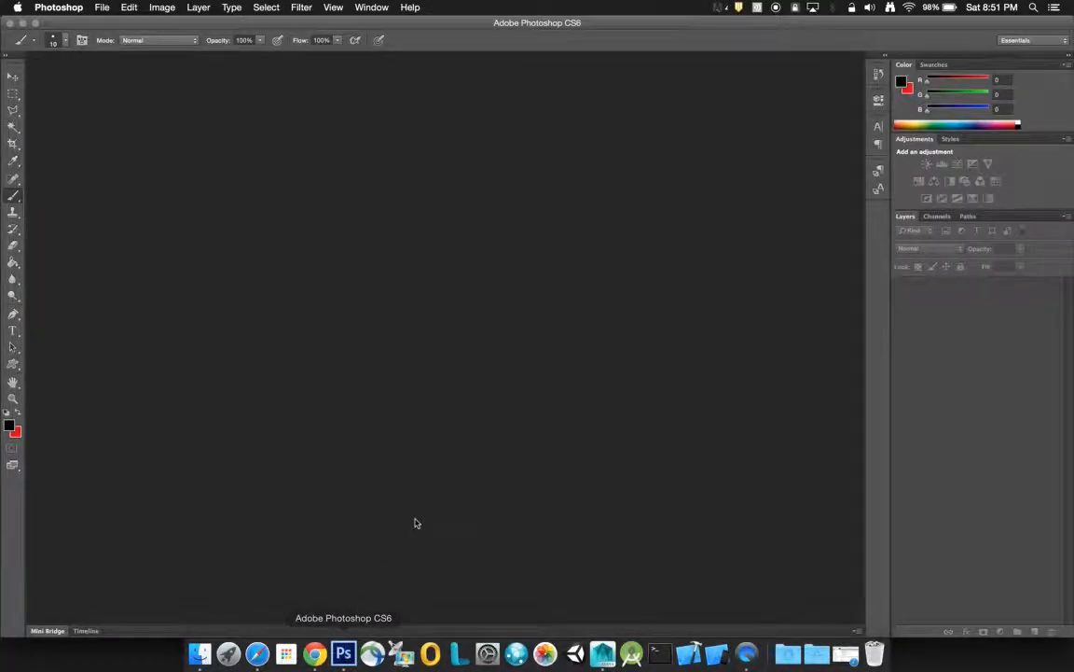
click(101, 8)
click(108, 35)
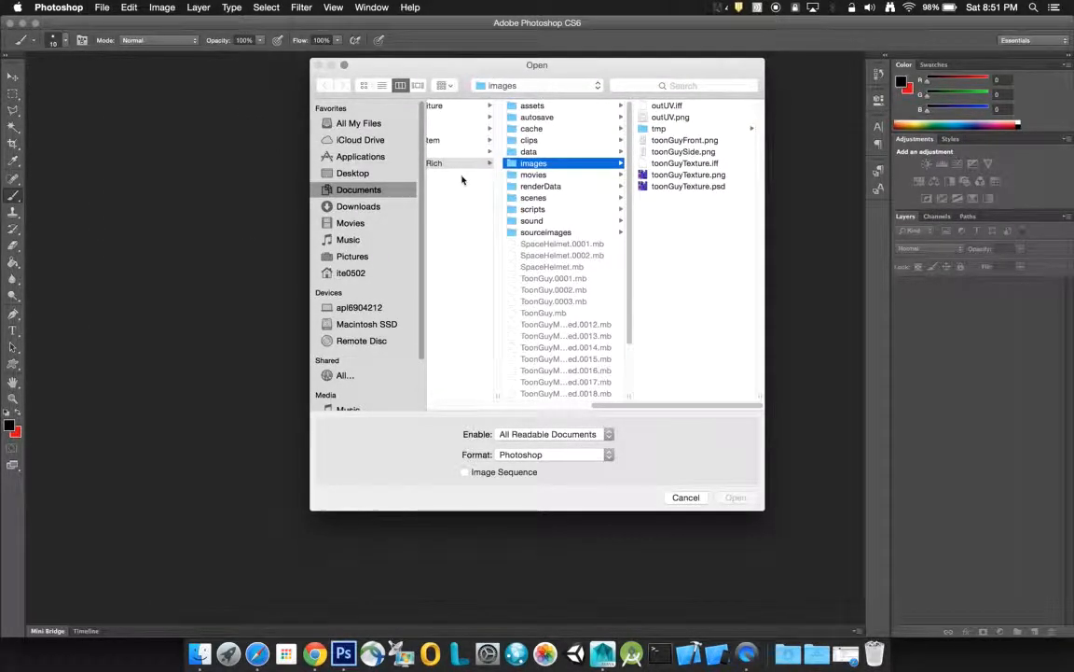
drag(659, 407, 464, 409)
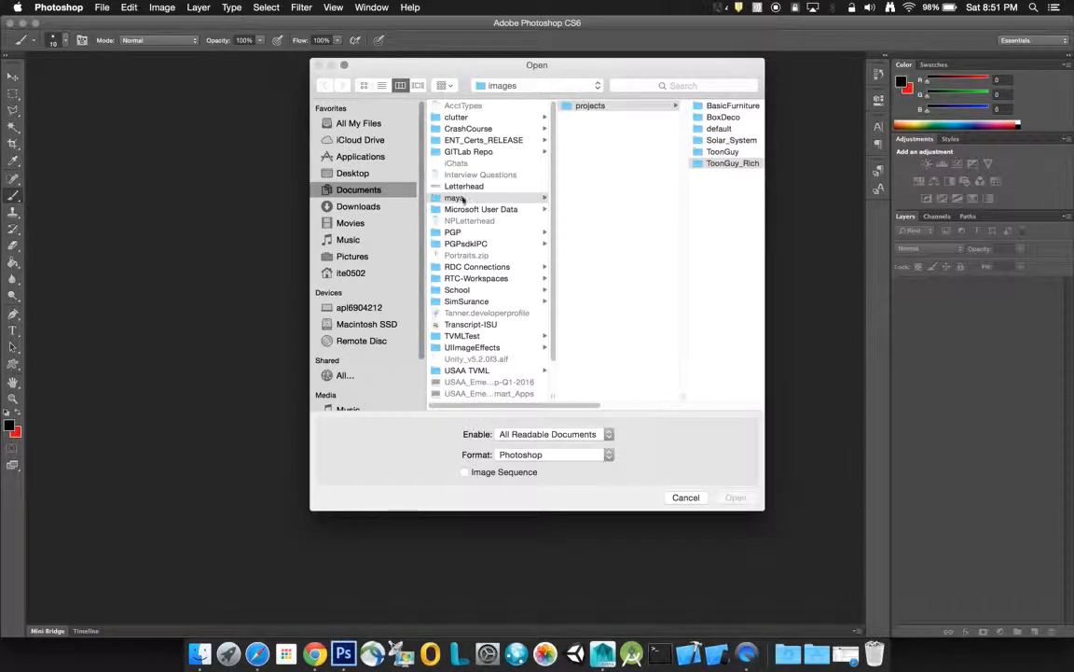
drag(578, 405, 762, 403)
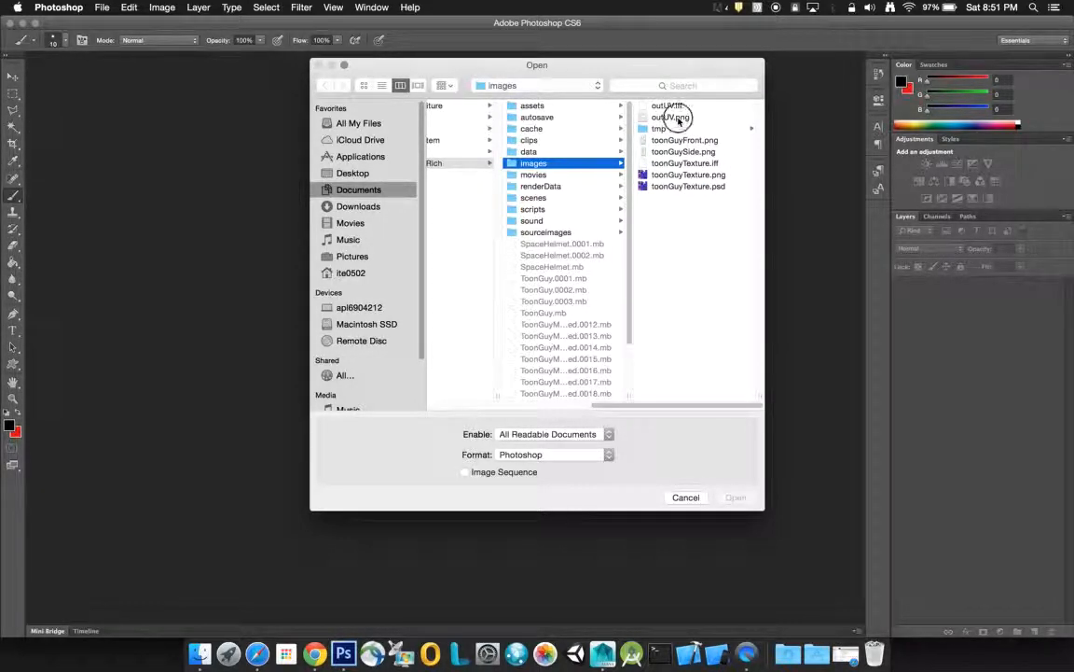
click(675, 118)
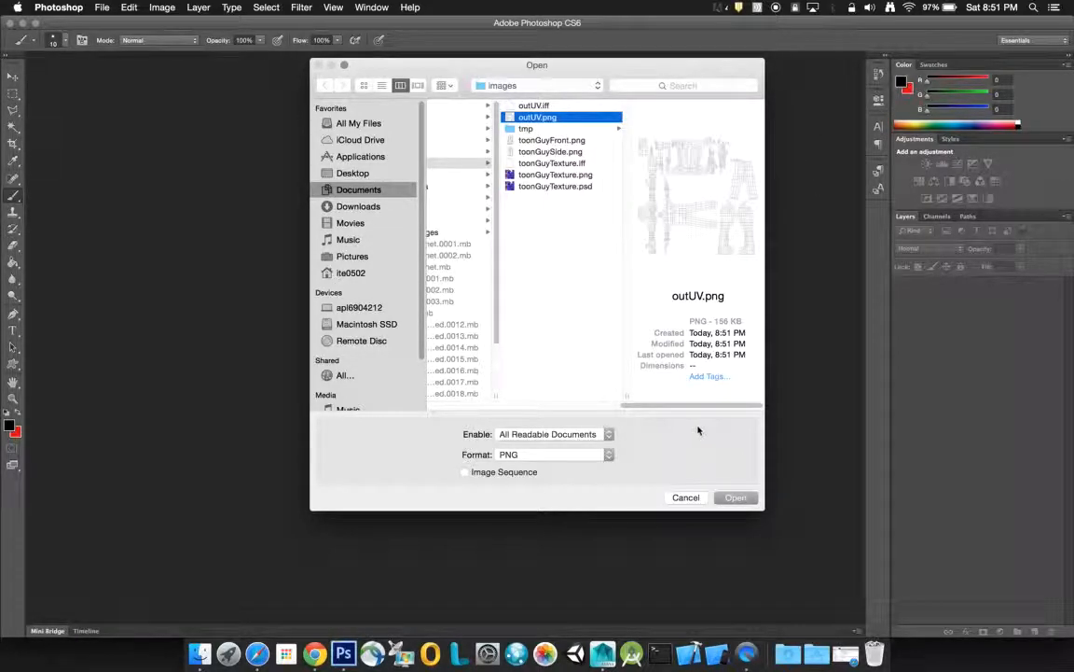
click(736, 497)
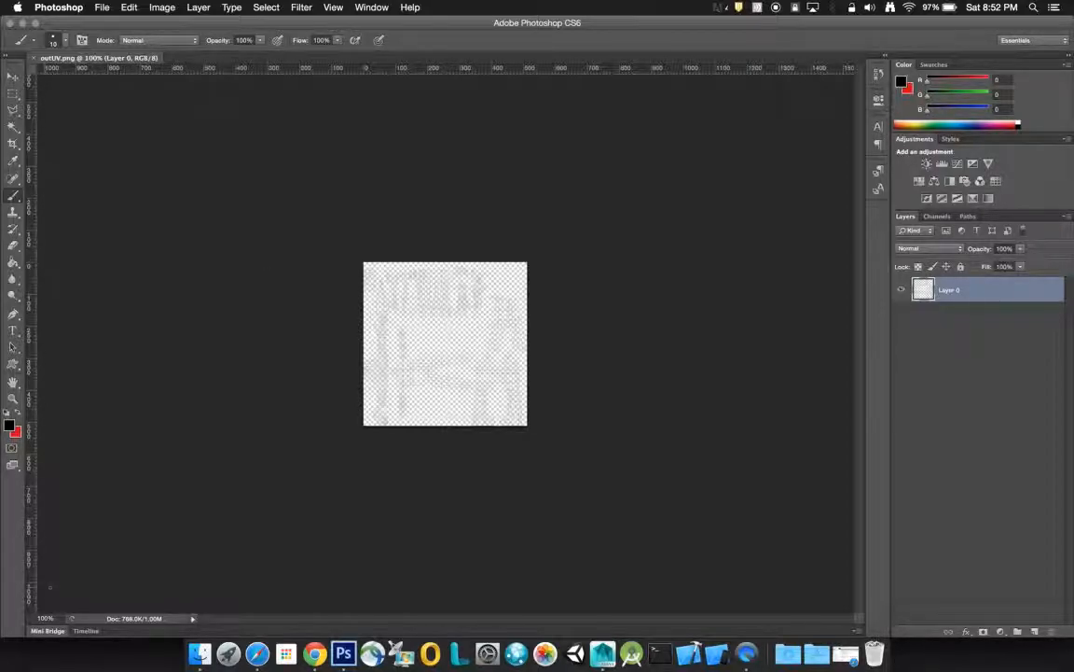
Step: Add two new blank layers above the UV snapshot layer and make Layer 1 active
click(1034, 631)
click(1035, 631)
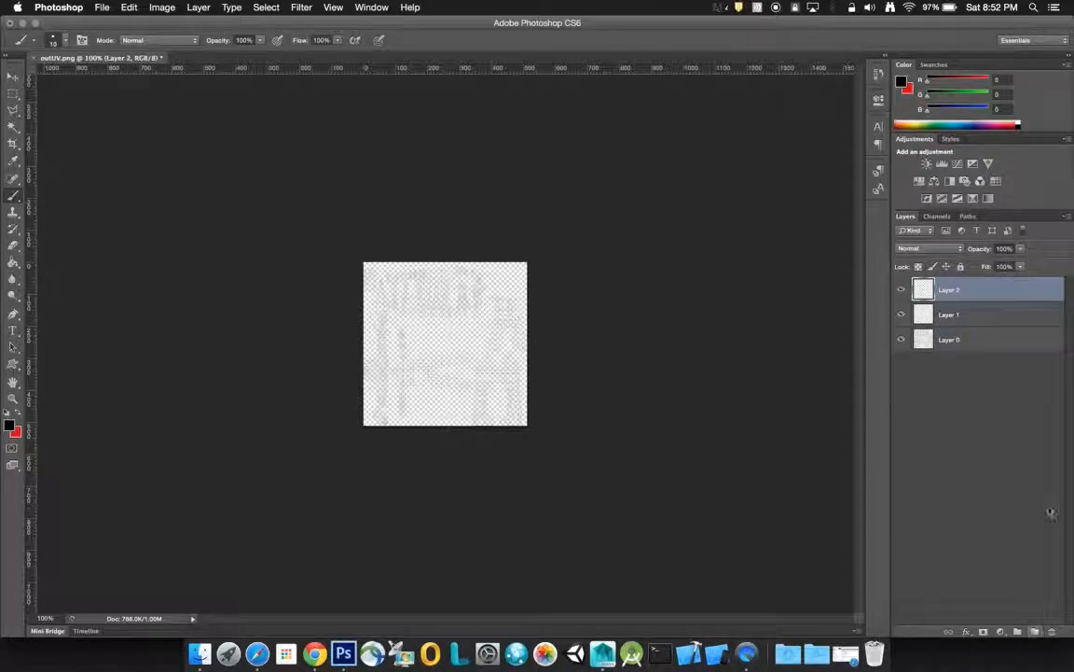
click(974, 319)
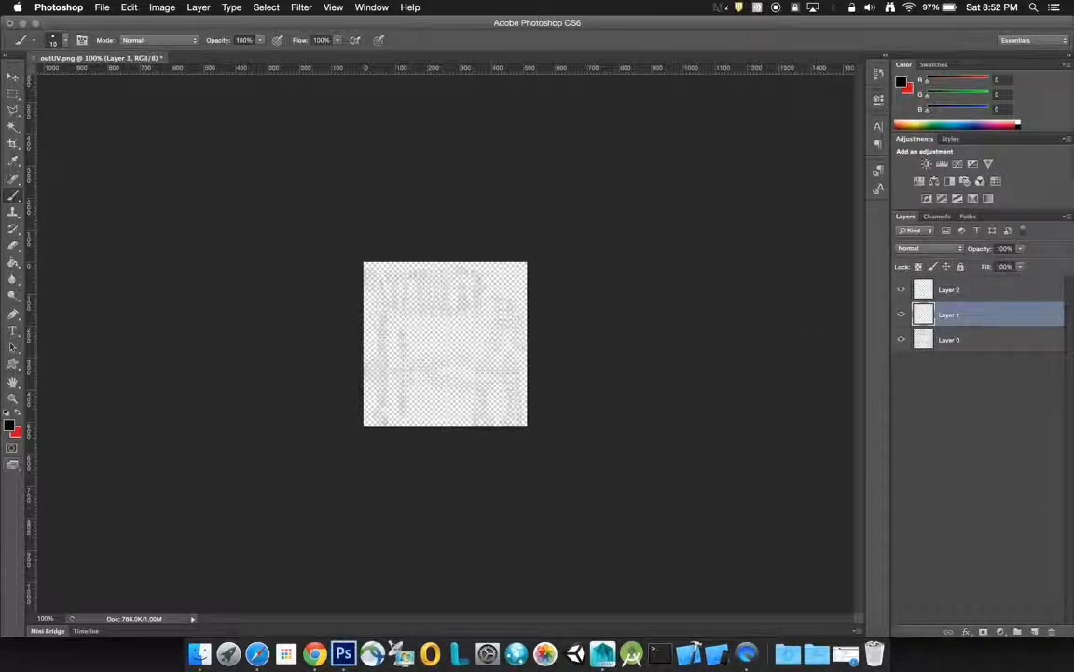
Step: Set the foreground colour to pure blue (0000ff) and move the UV wireframe layer, Layer 0, to the top of the layer stack
click(12, 428)
drag(378, 281, 542, 341)
click(652, 154)
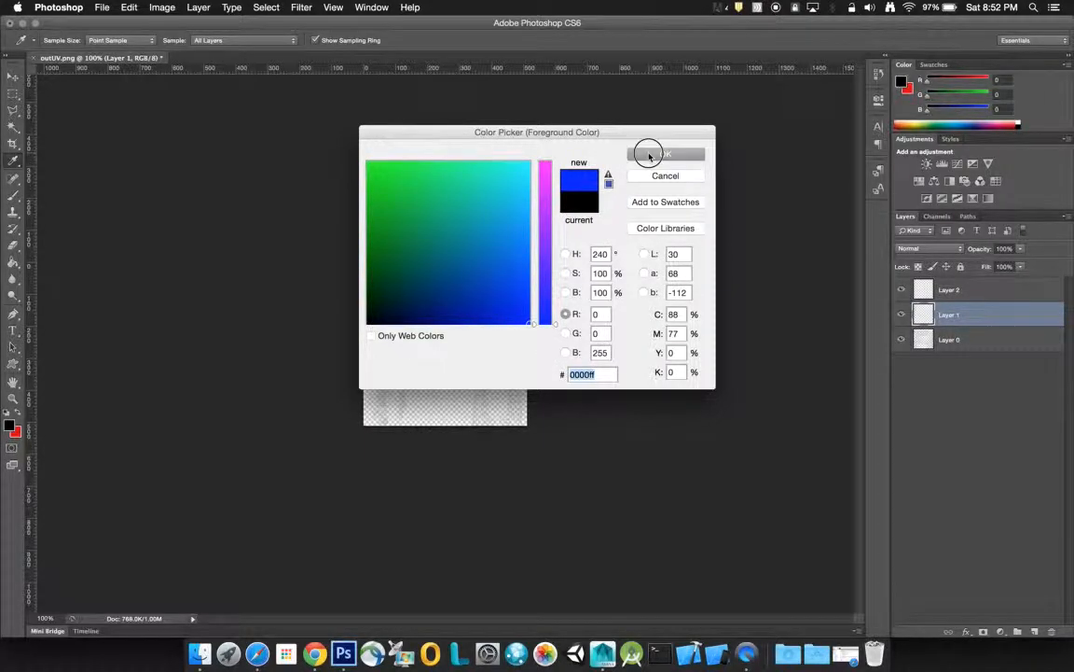
key(b)
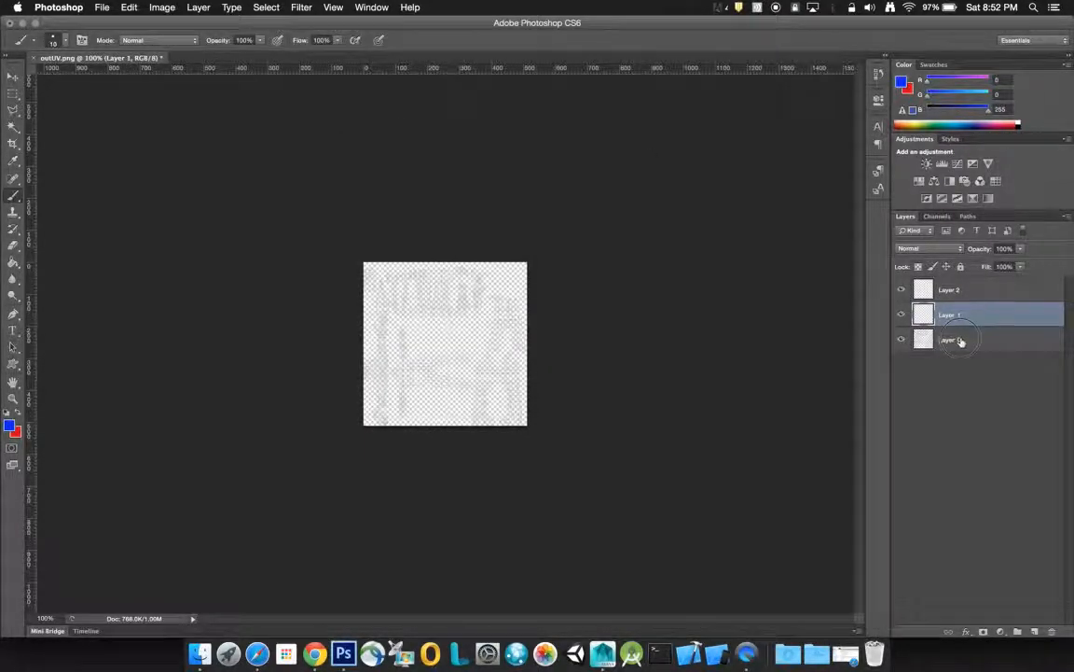
drag(961, 288, 966, 291)
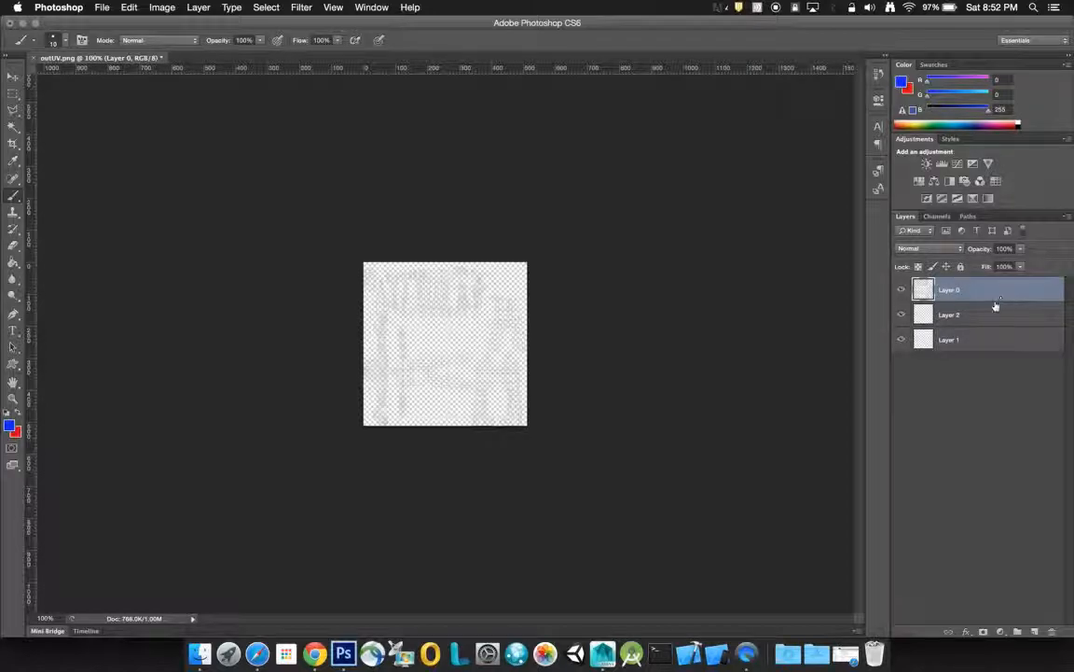
Step: Rename Layer 1 to blueOveralls and fill the whole layer with the blue foreground colour using the Paint Bucket
click(933, 340)
double_click(952, 340)
text(b)
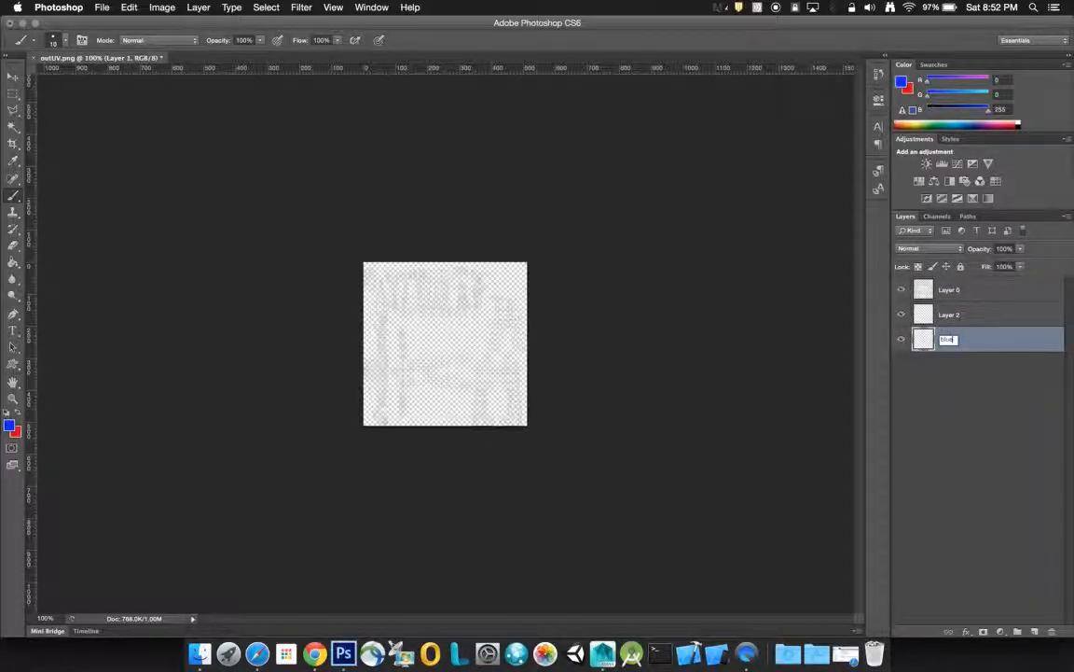
text(lueOveralls)
key(Return)
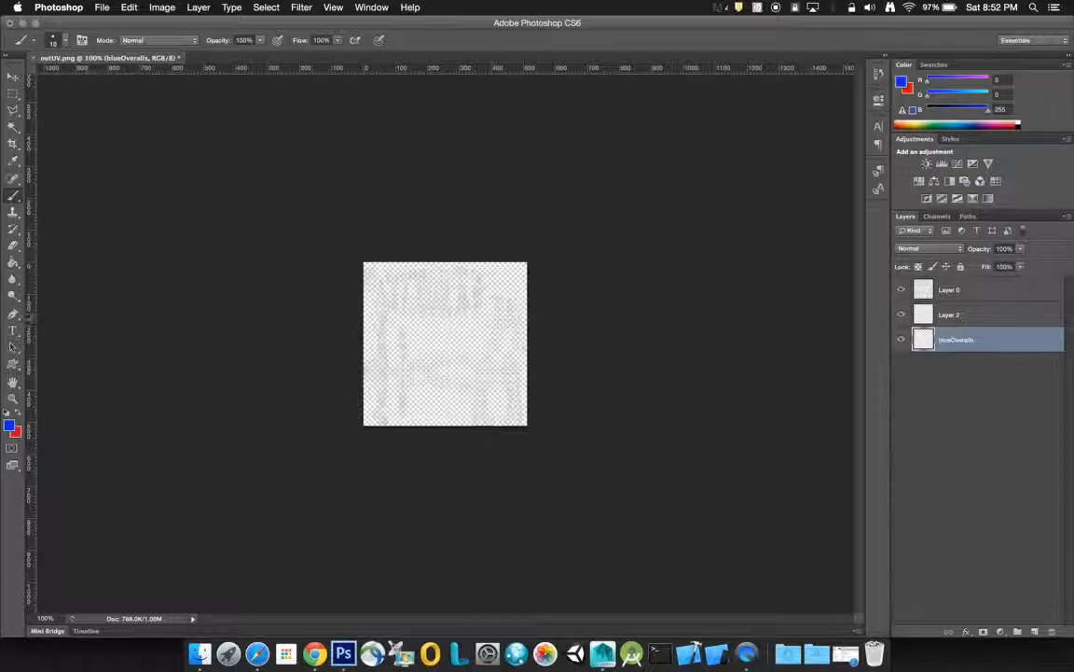
click(13, 262)
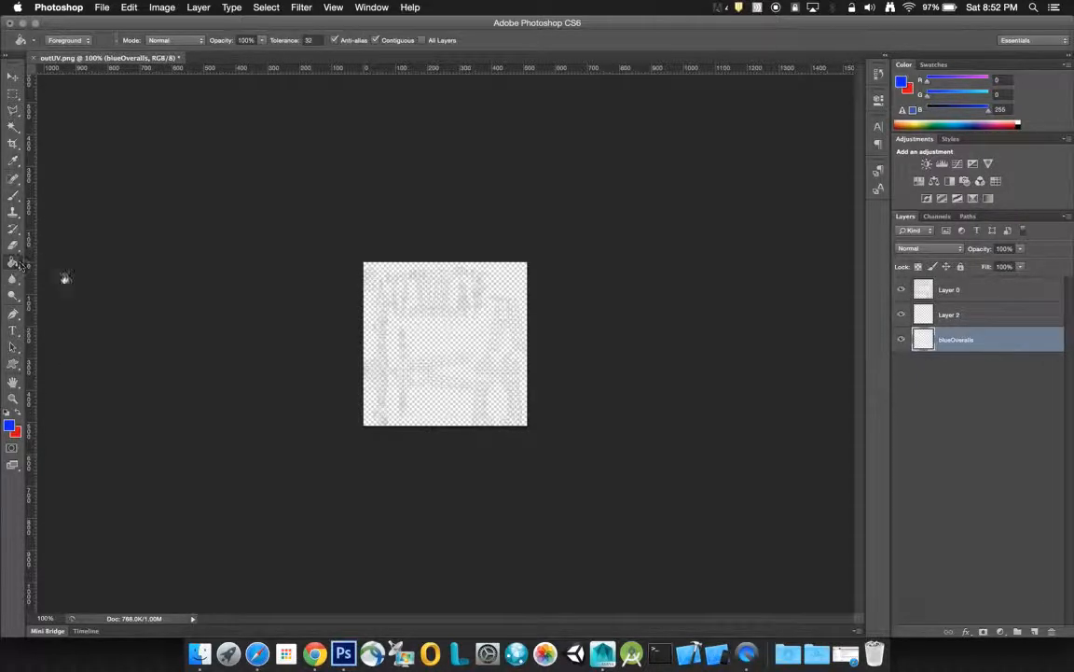
click(445, 337)
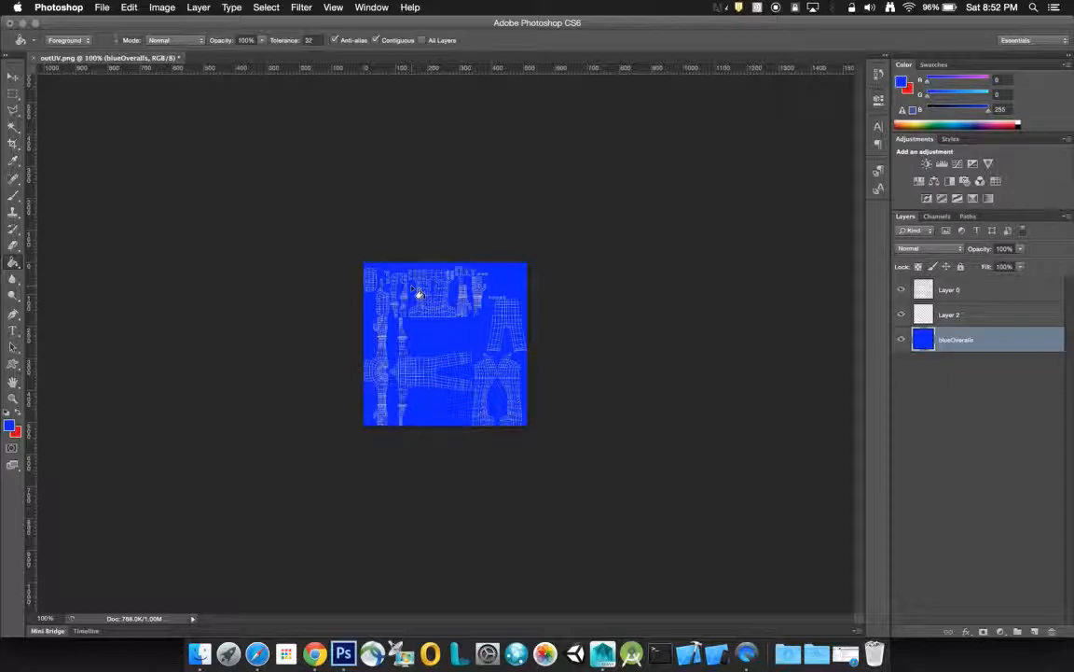
Step: Rename Layer 2 to whiteGloves
double_click(949, 316)
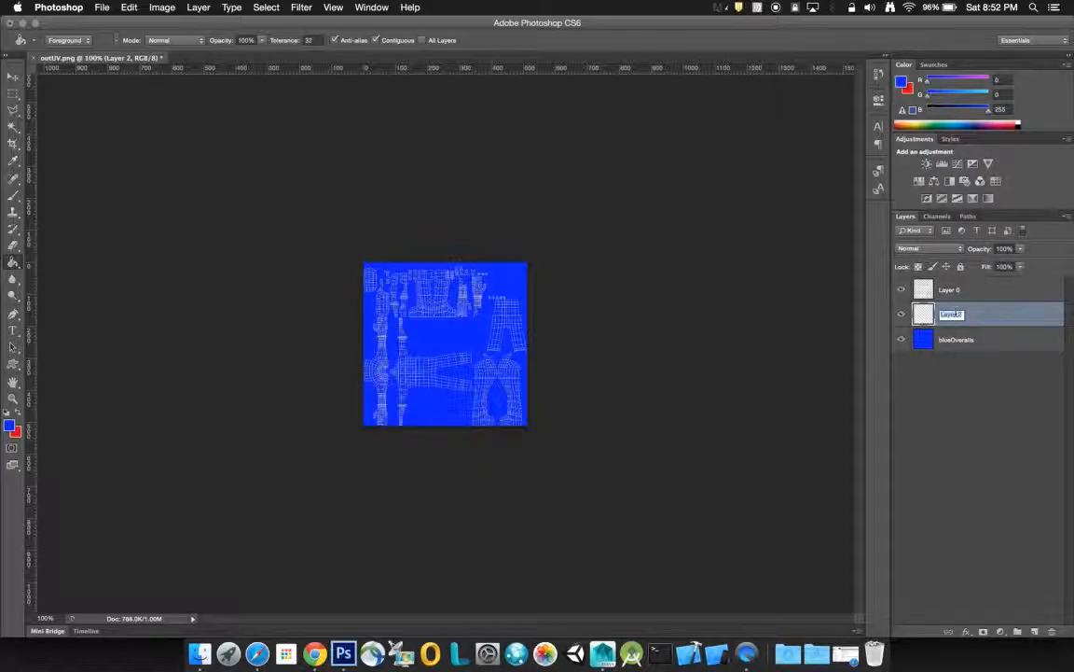
text(whiteOloves)
key(Return)
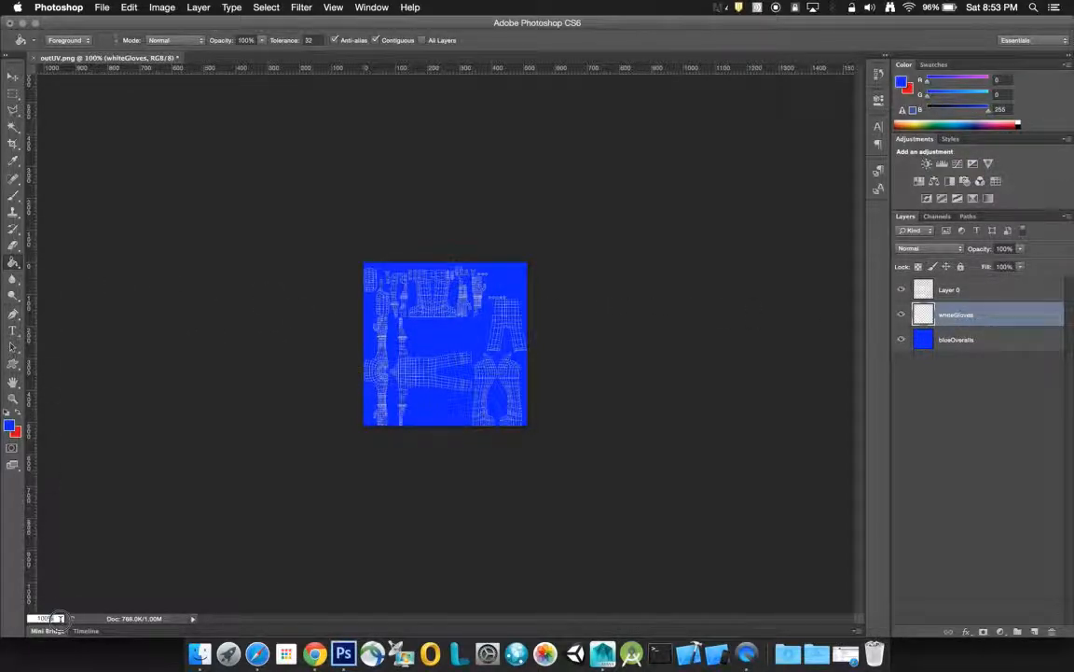
Step: Reset the colours to black and white and swap them to make white the foreground colour
click(45, 617)
text(500)
key(Return)
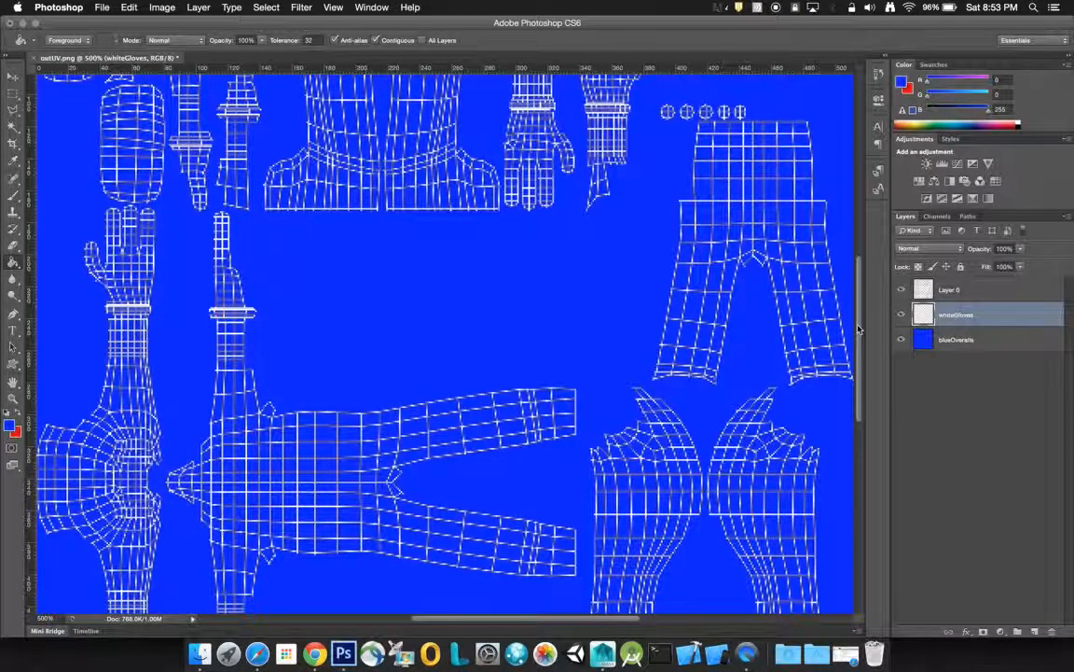
mouse_move(860, 308)
mouse_down()
mouse_move(859, 360)
mouse_move(858, 300)
mouse_up()
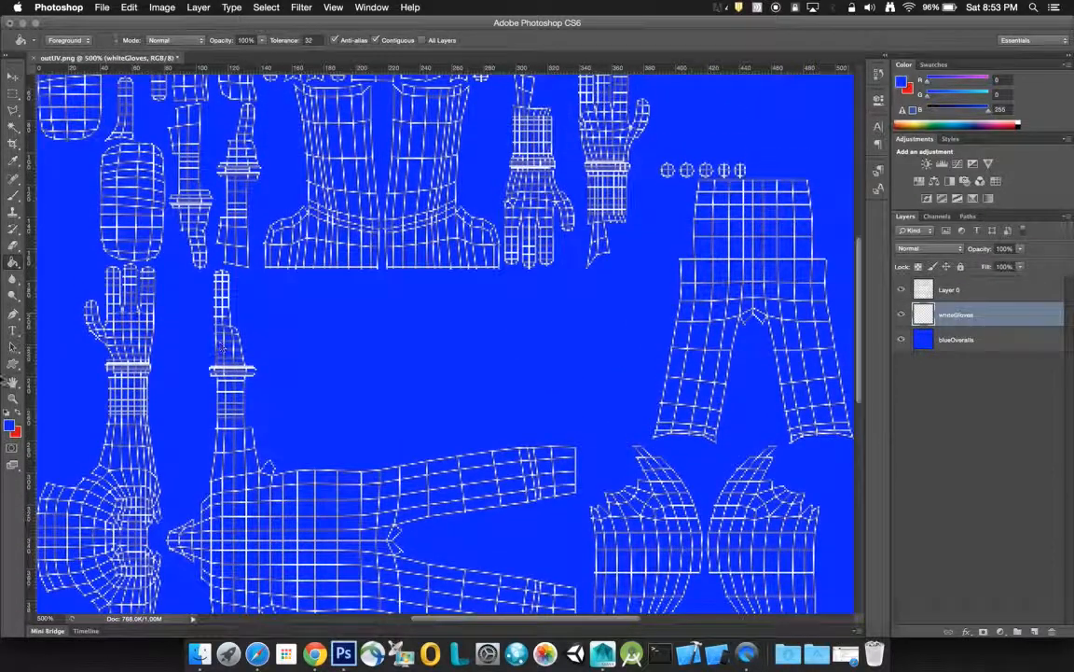
click(7, 415)
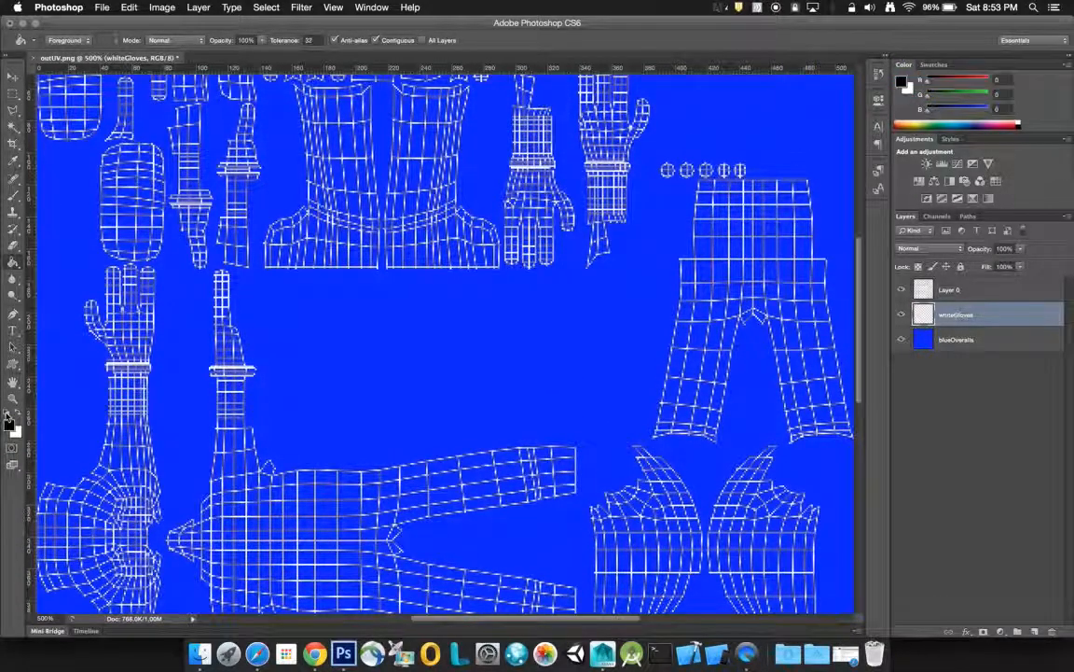
click(16, 416)
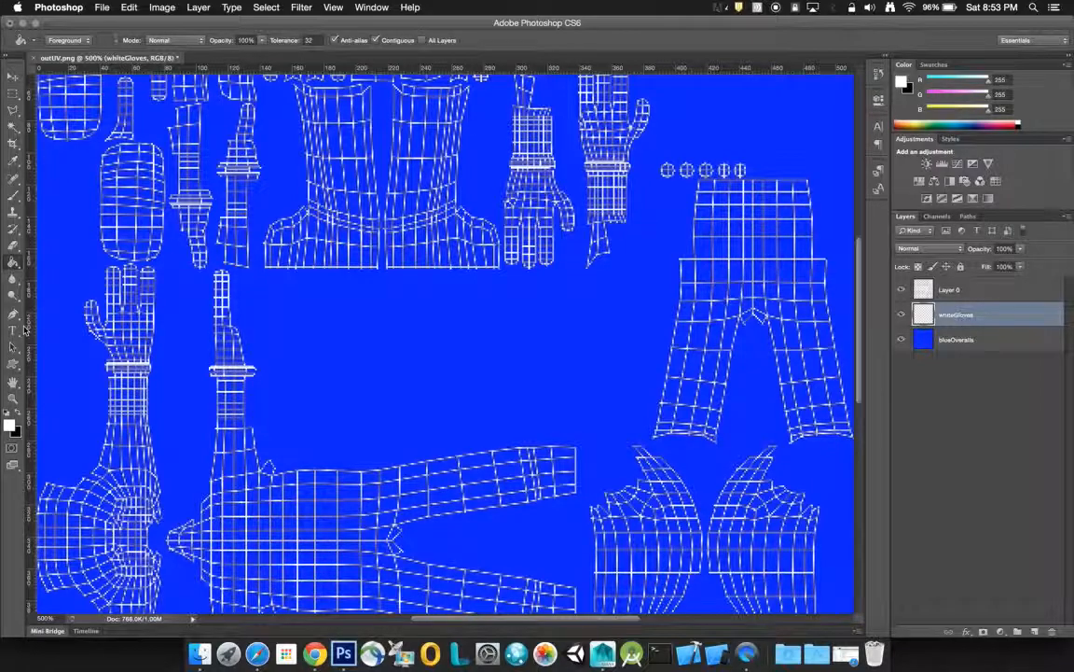
Step: Select the row of four finger shells above the torso with a rectangular marquee and fill it with the white foreground colour
click(13, 94)
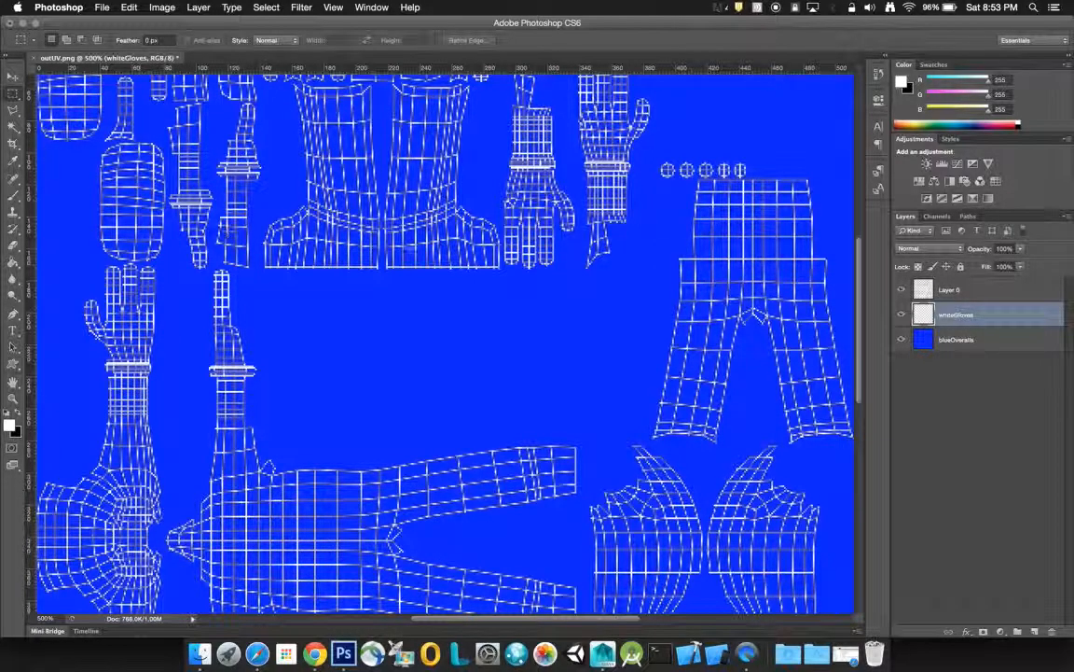
scroll(858, 240, up, 4)
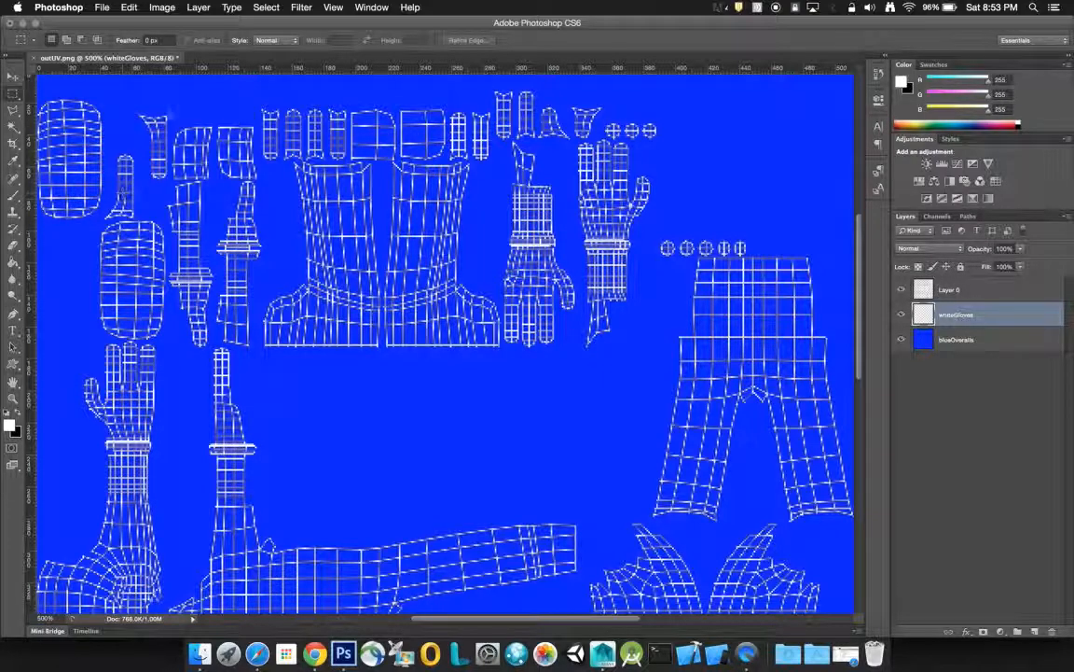
drag(259, 104, 351, 160)
right_click(344, 147)
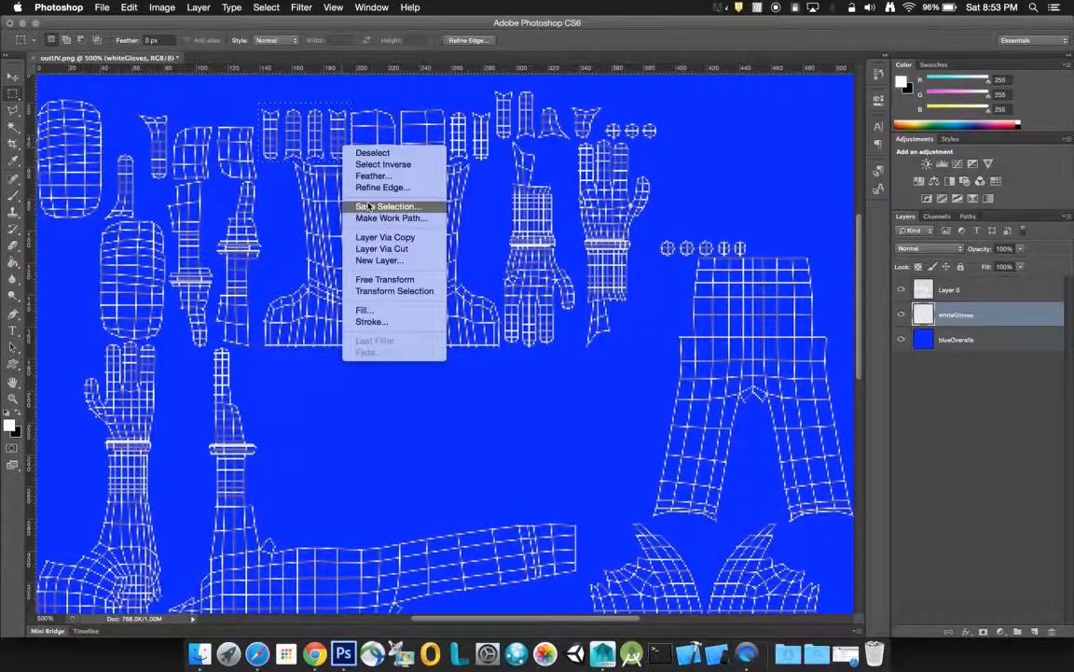
click(363, 310)
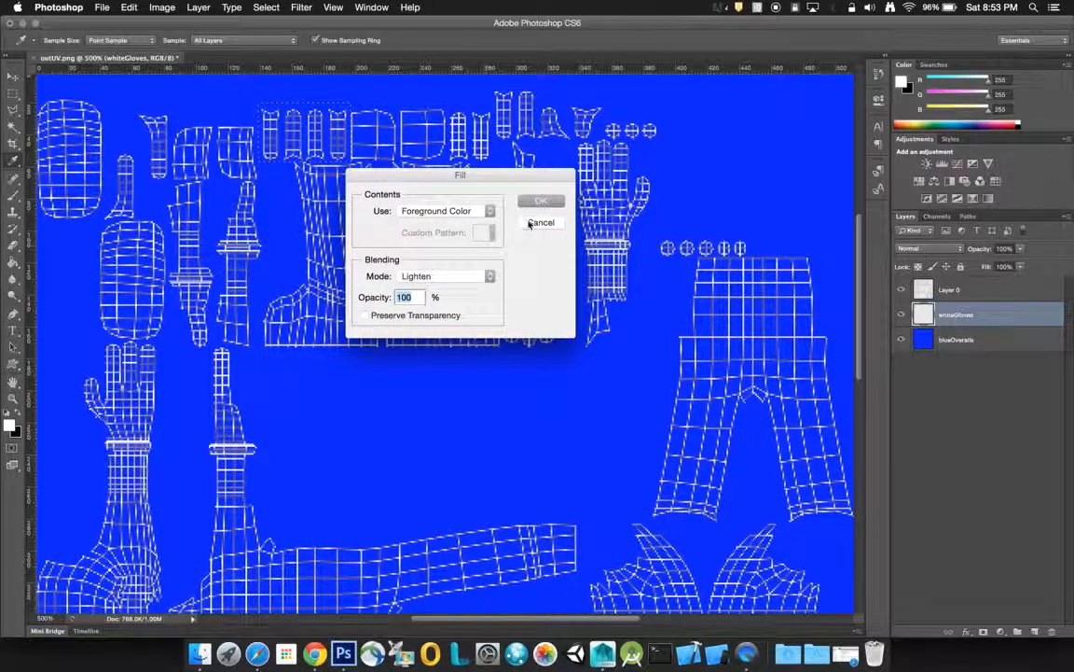
click(552, 202)
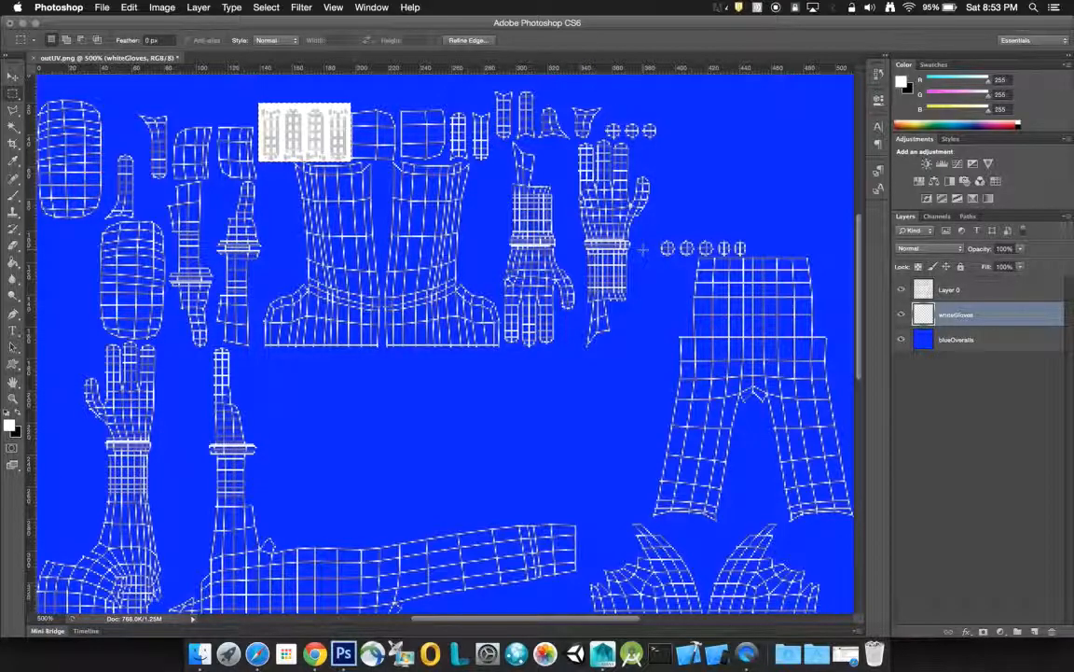
Step: Select the upward-pointing glove shell down to its cuff, including the small pieces above it, and fill the rectangle with white
drag(633, 247, 593, 238)
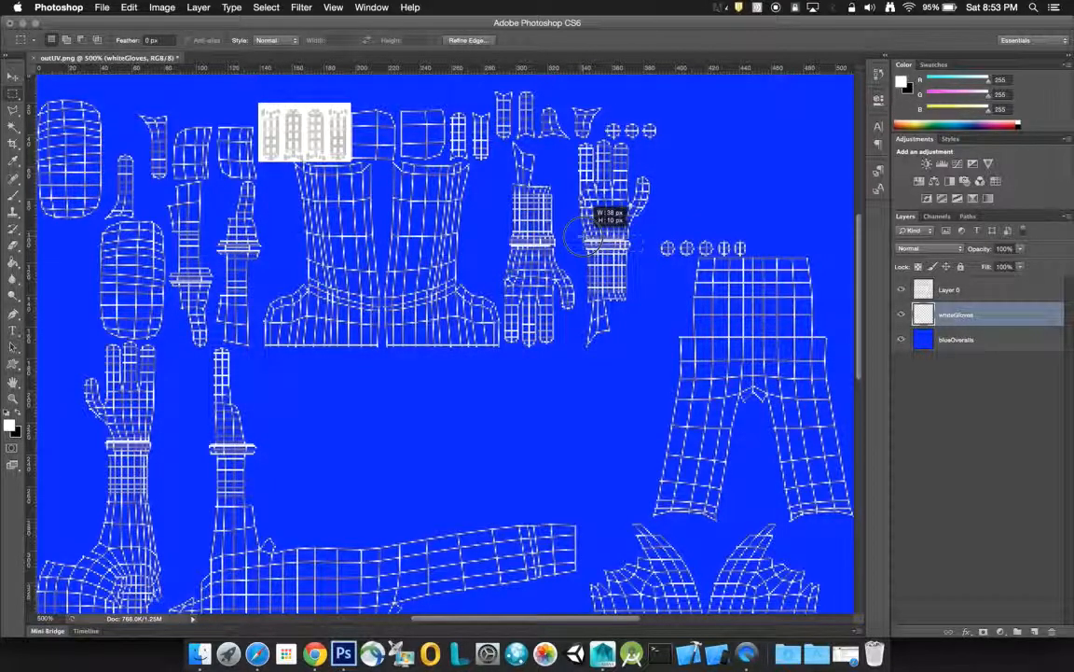
drag(582, 140, 574, 100)
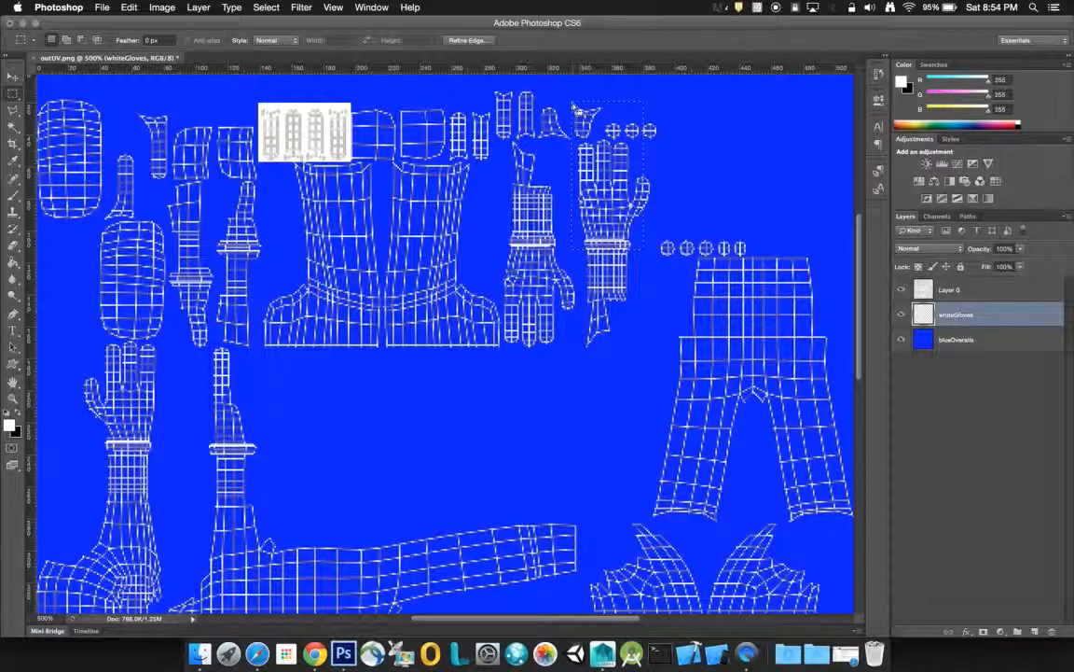
right_click(619, 169)
click(648, 332)
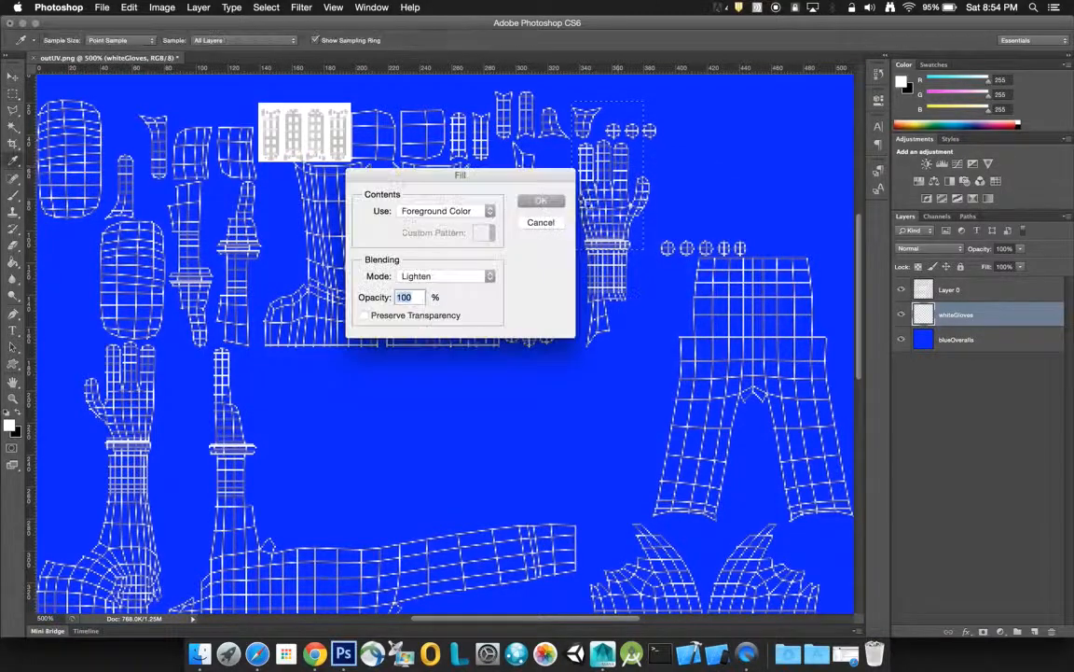
click(541, 201)
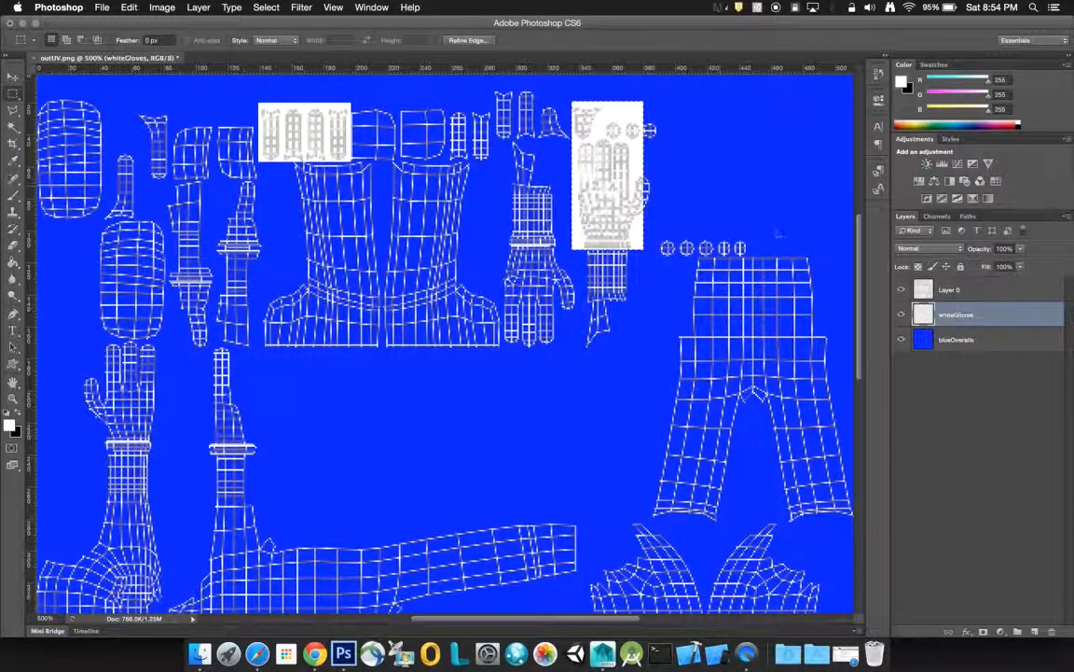
Step: Select the row of five round fingertip shells above the trousers, about 70 by 20 px, and fill it with white
drag(765, 224, 654, 250)
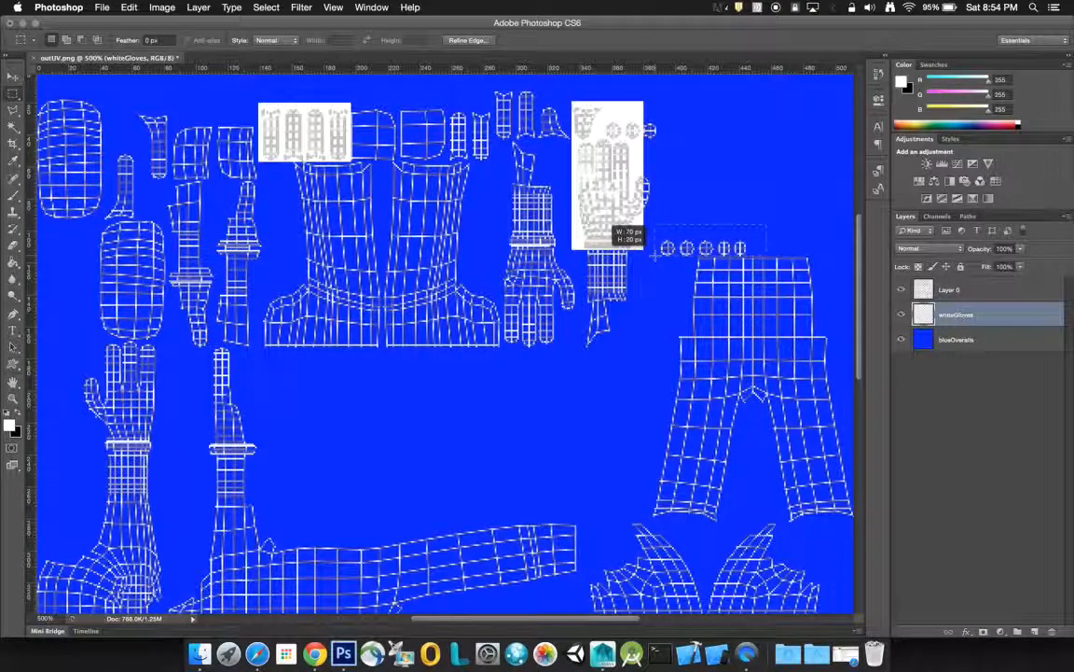
right_click(654, 246)
click(685, 364)
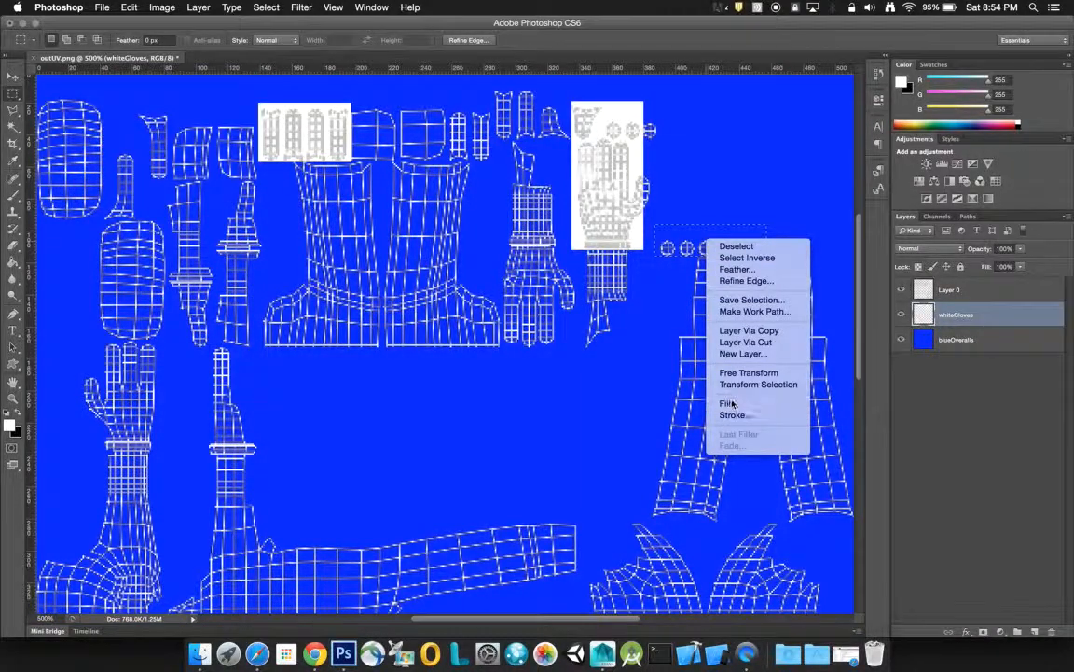
click(542, 200)
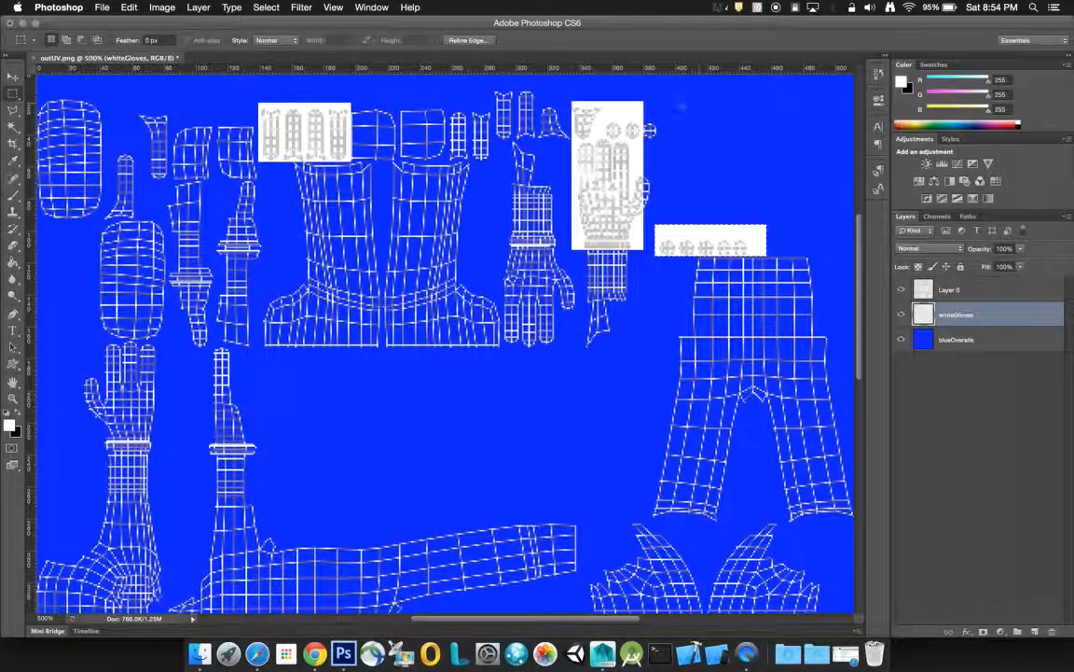
Step: Select the uncovered strip beside the white glove block, covering the thumb edge and outermost round shell, and fill it with white
drag(635, 164, 638, 211)
right_click(648, 165)
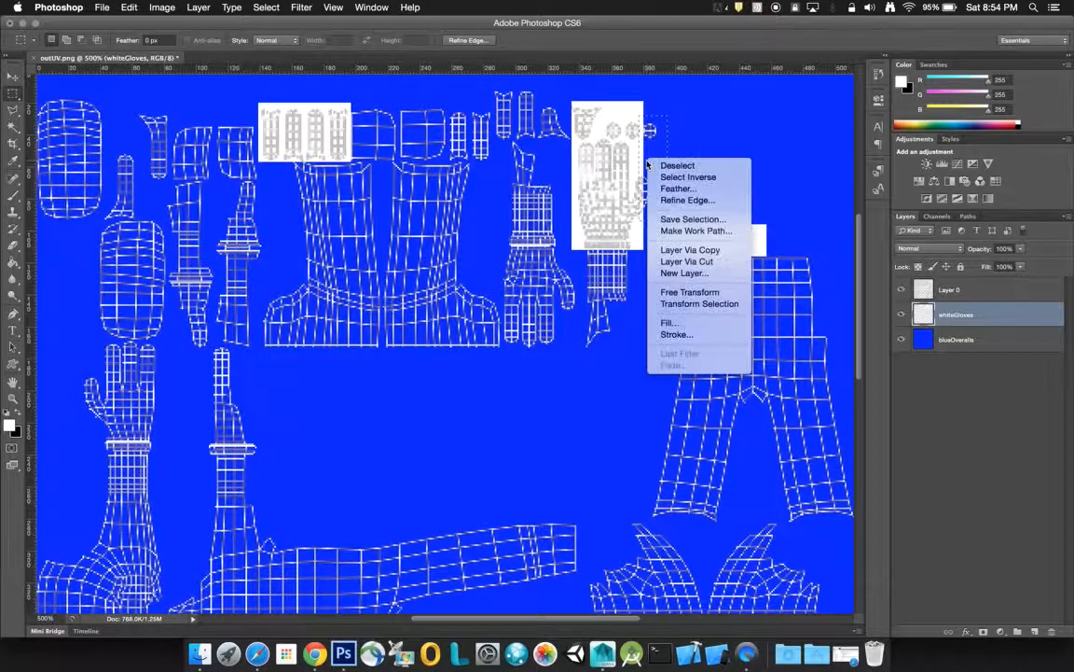
click(669, 322)
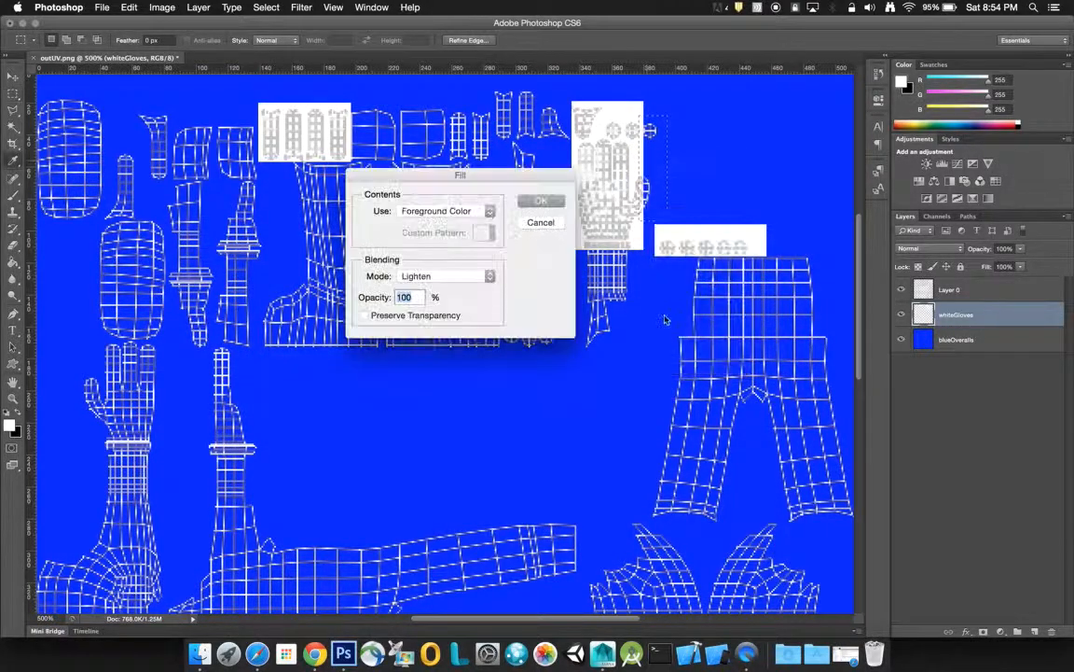
click(543, 201)
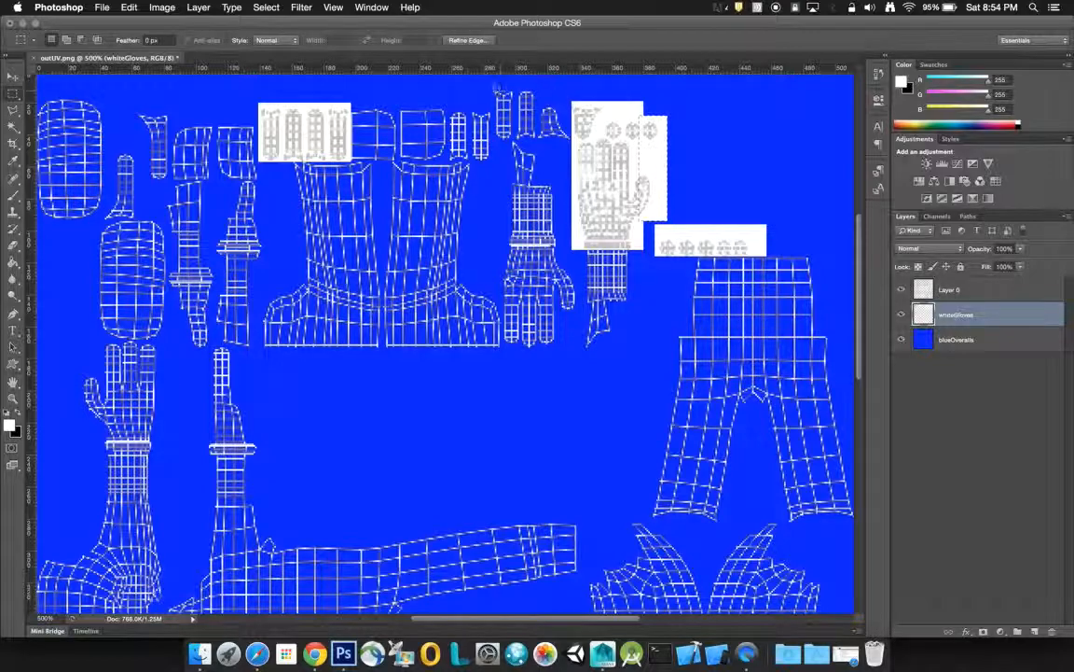
Step: Select the group of three small glove shells just above the downward-pointing hand and fill the rectangle with white
drag(492, 82, 578, 138)
right_click(549, 120)
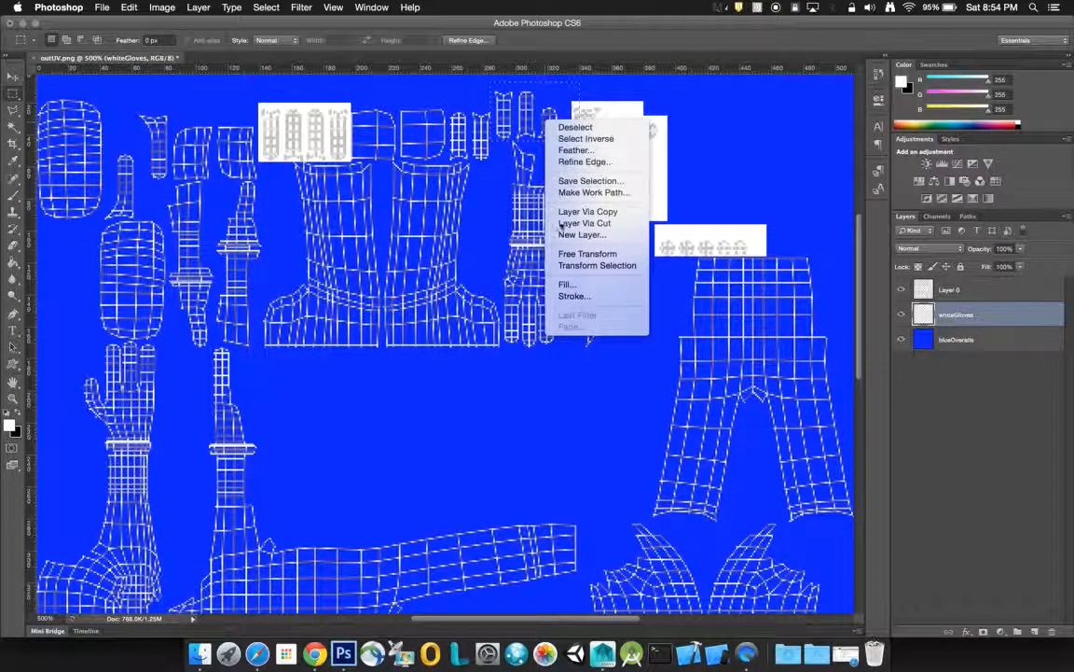
click(566, 284)
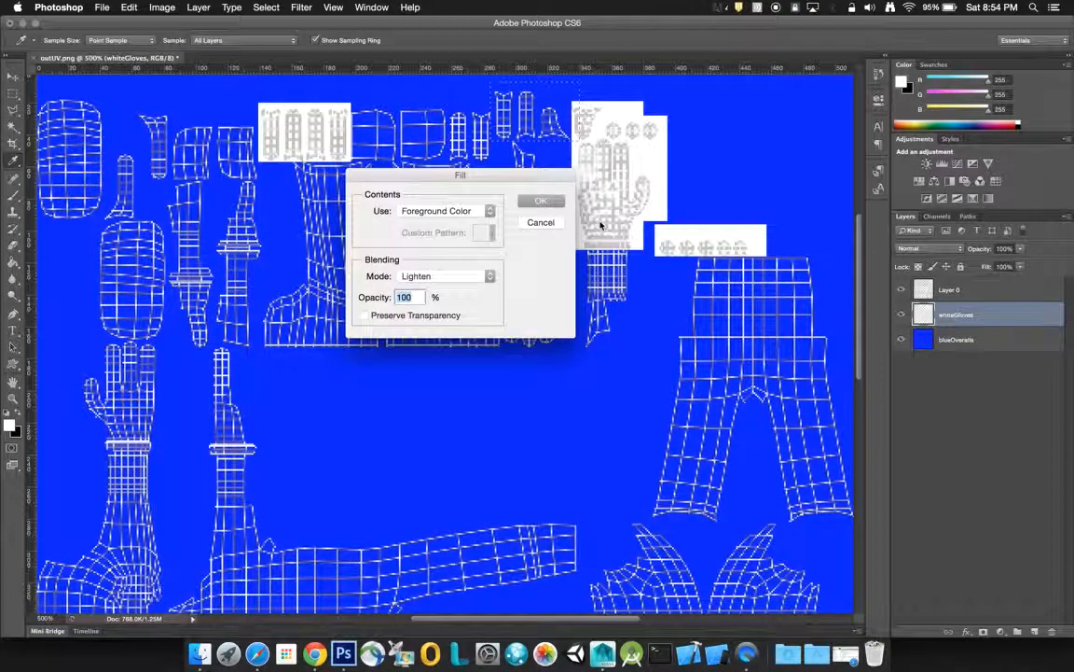
click(539, 201)
key(m)
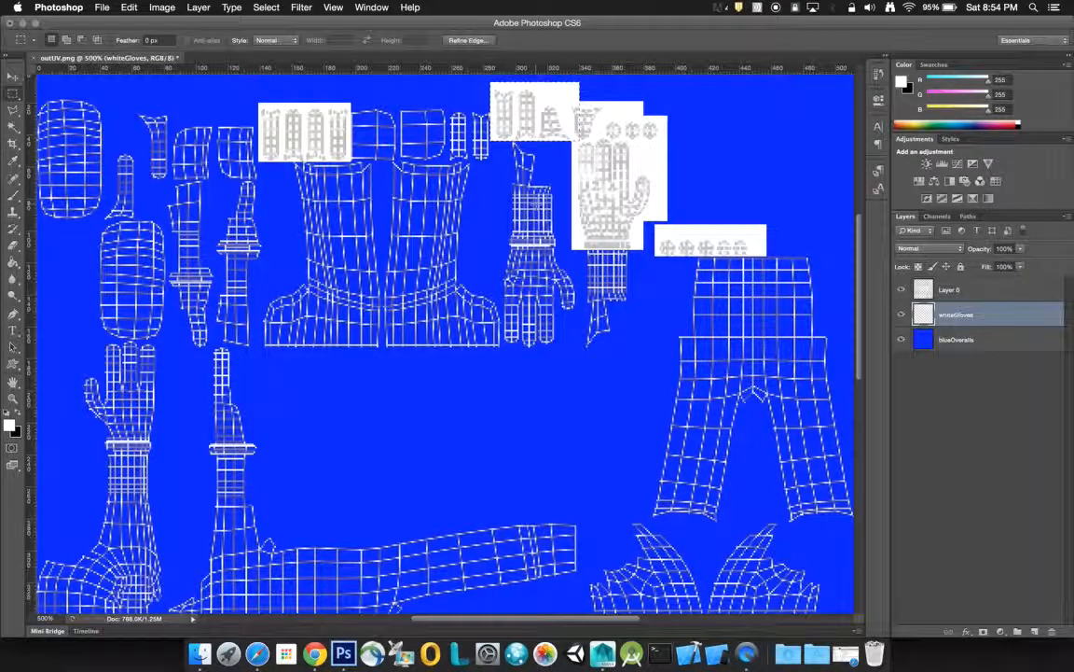
Step: Select the pair of narrow finger shells between the square shells and the white-filled blocks and fill them with white
drag(449, 106, 494, 160)
right_click(484, 135)
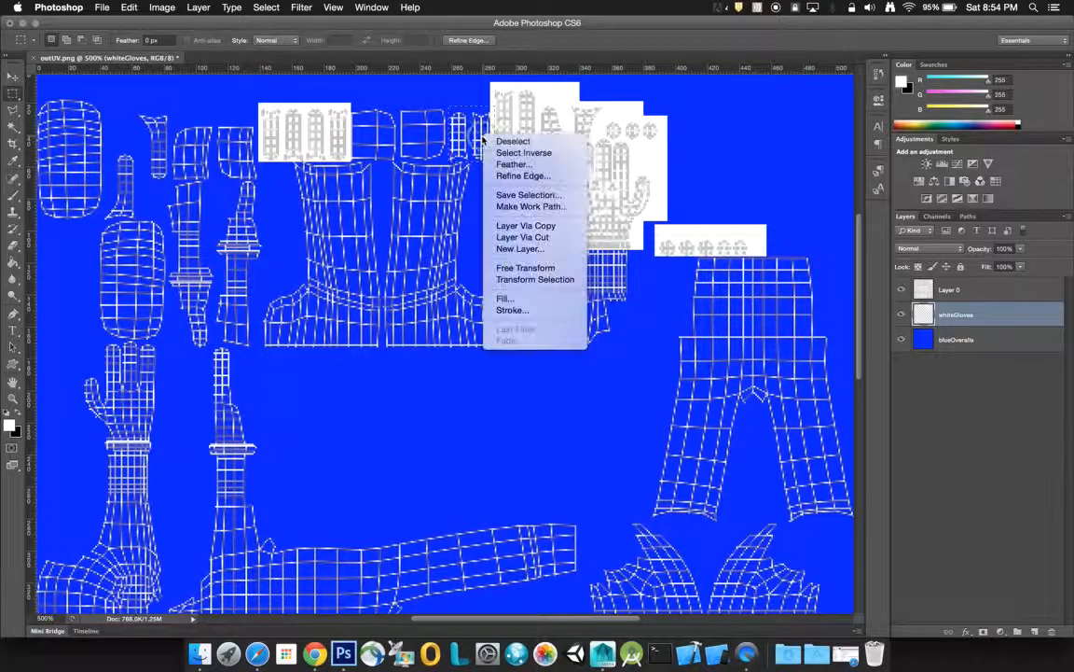
click(504, 298)
click(544, 201)
key(m)
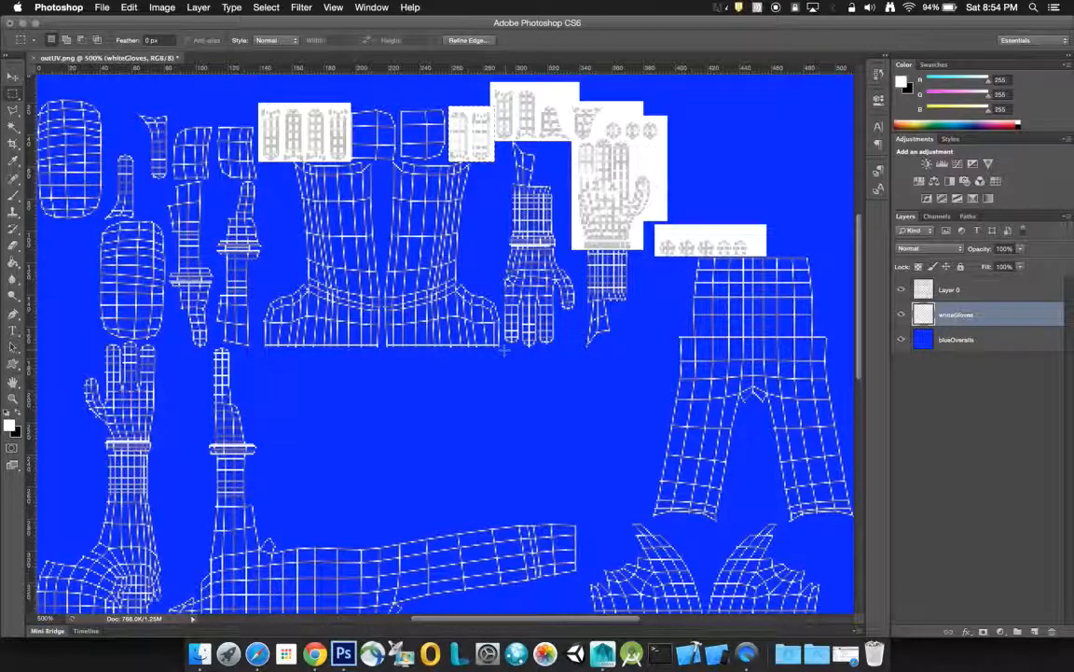
Step: Select the downward-pointing hand and its cuff beside the torso shells, about 48 by 73 px, and fill it with white
drag(556, 253, 576, 239)
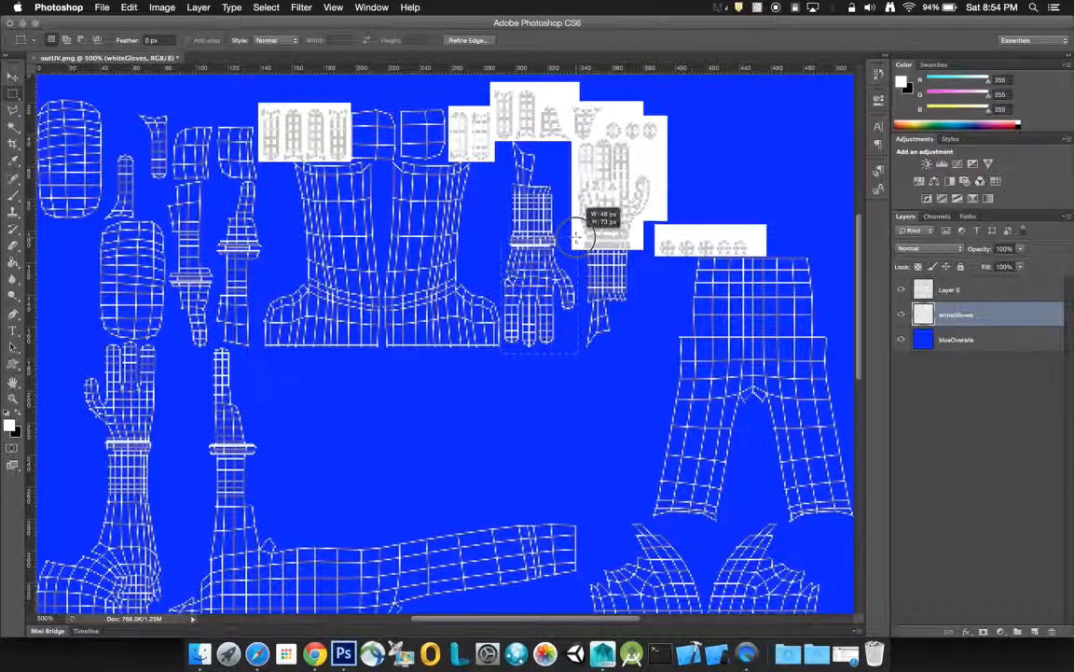
drag(575, 239, 575, 238)
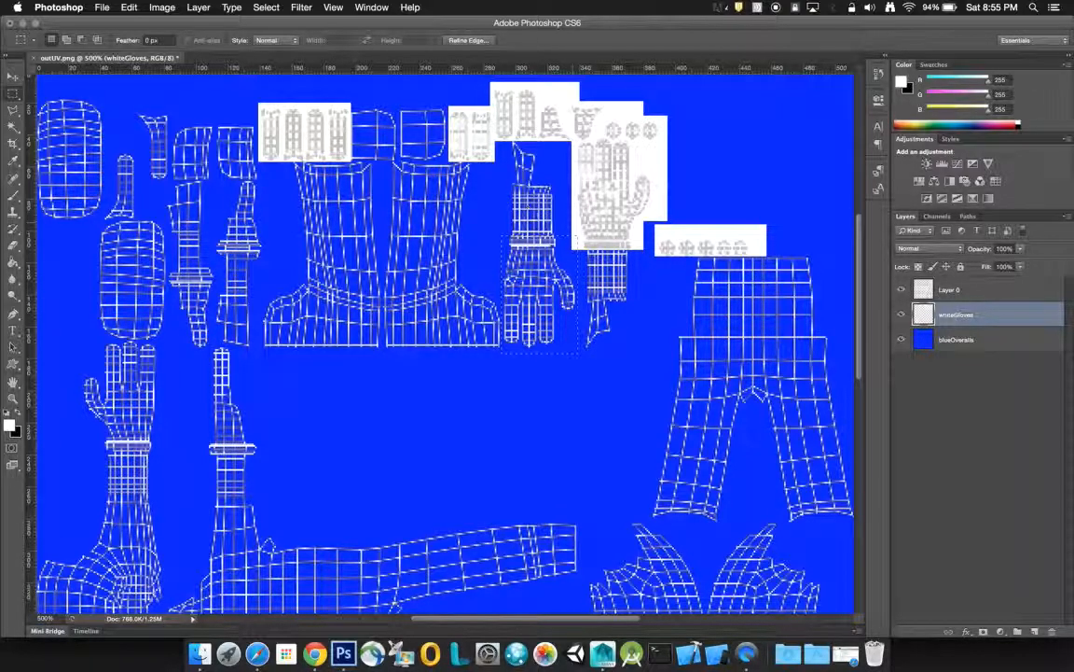
right_click(544, 273)
click(562, 432)
click(546, 200)
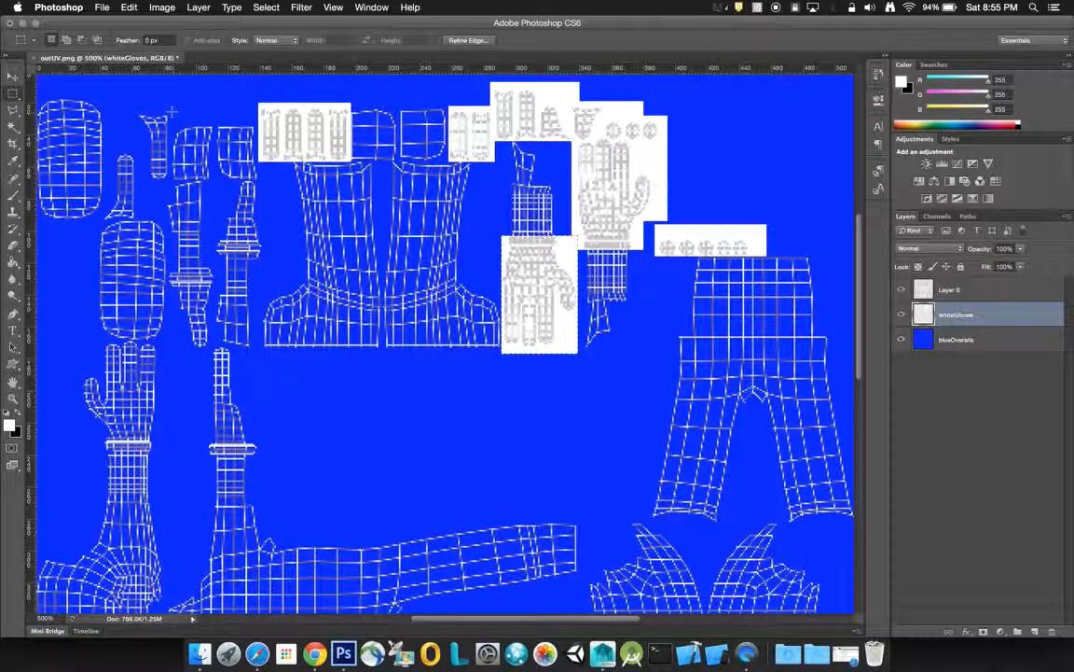
Step: Select the two thin thumb shells beside the upper oval shoe-sole shell, about 36 by 54 px, and fill the rectangle with white
drag(175, 102, 137, 164)
click(175, 98)
drag(168, 108, 116, 192)
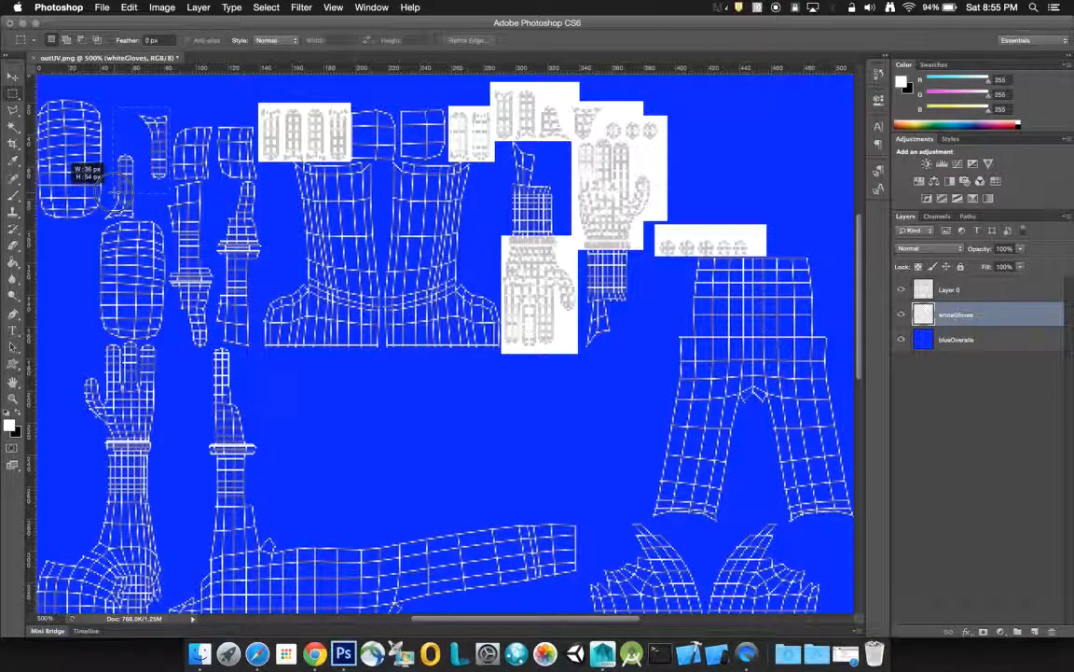
right_click(119, 179)
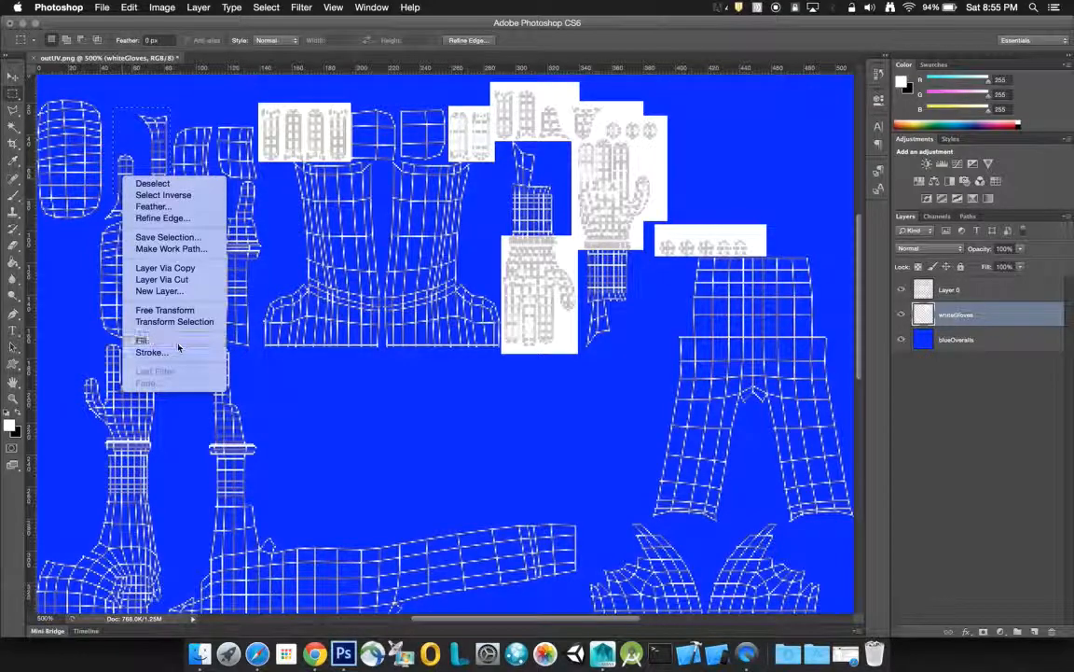
click(140, 344)
click(540, 202)
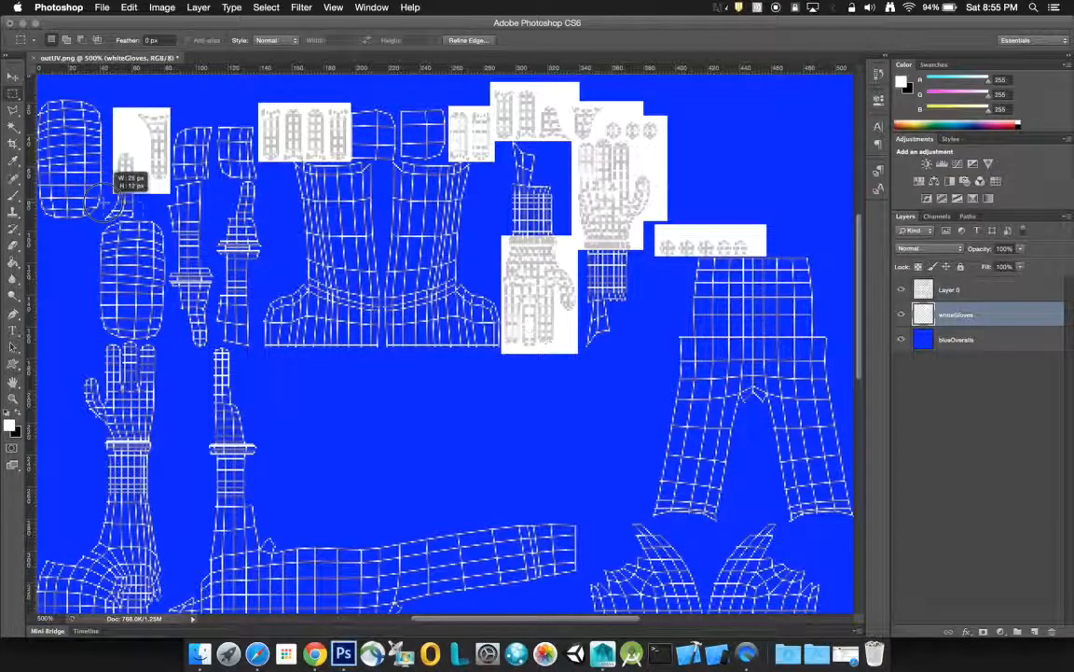
Step: Select the uncovered base of the lower thumb shell, about 25 by 18 px, and fill it with white
drag(109, 191, 109, 187)
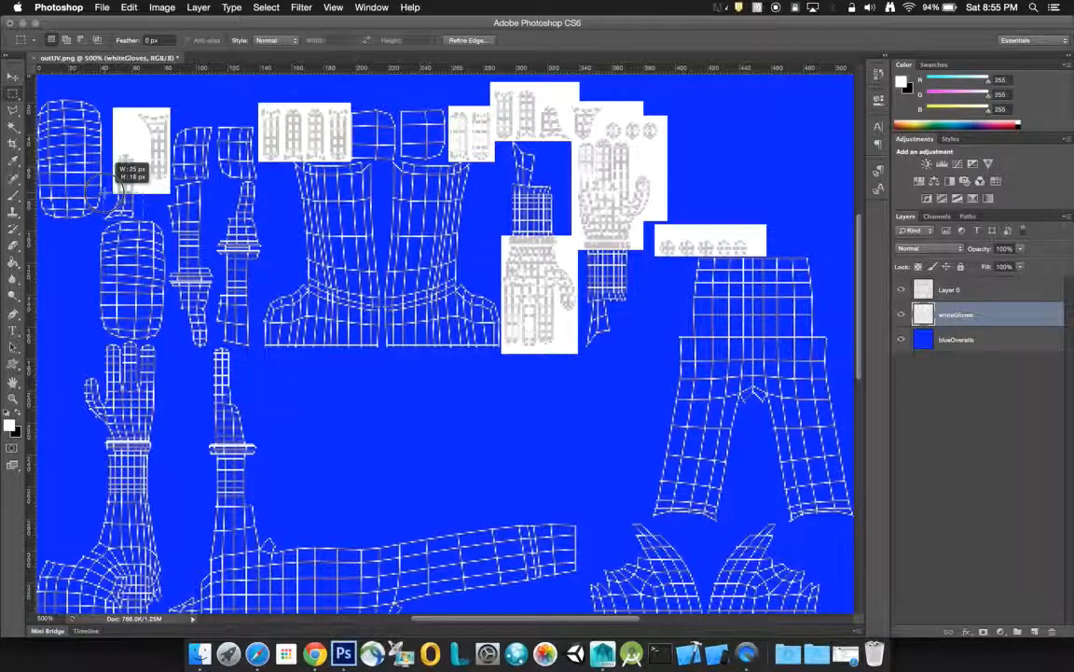
right_click(113, 197)
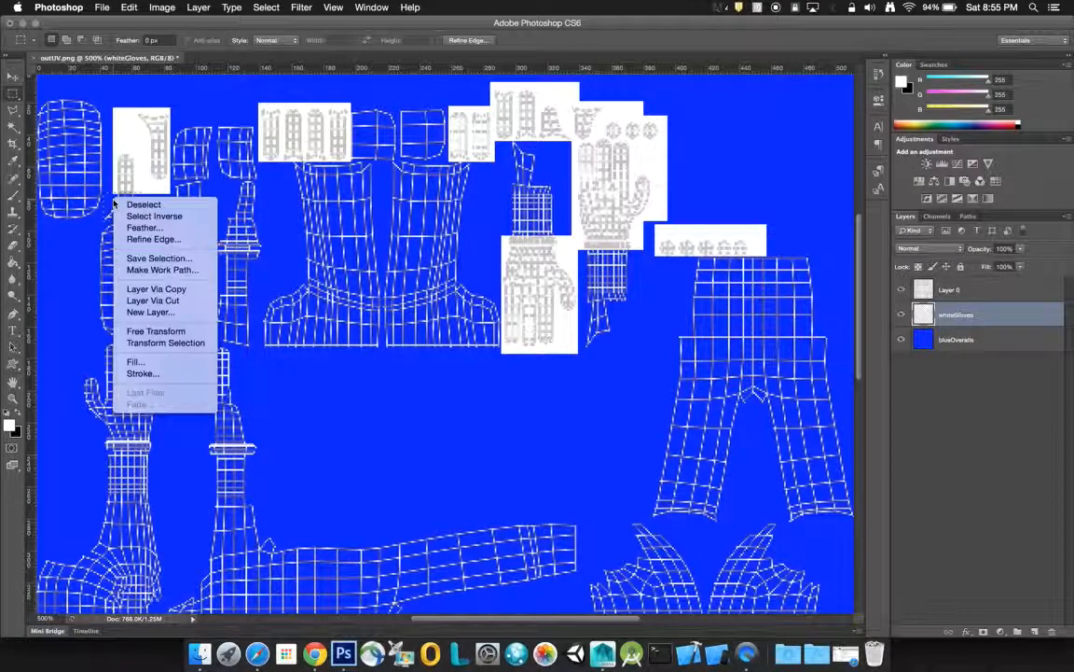
click(153, 362)
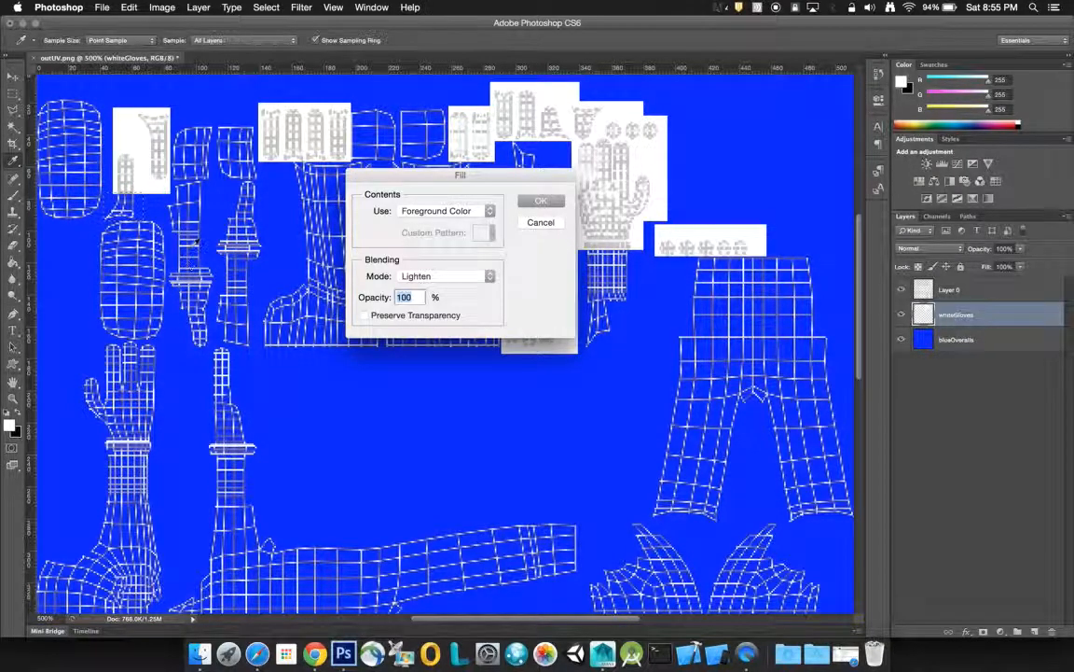
click(545, 201)
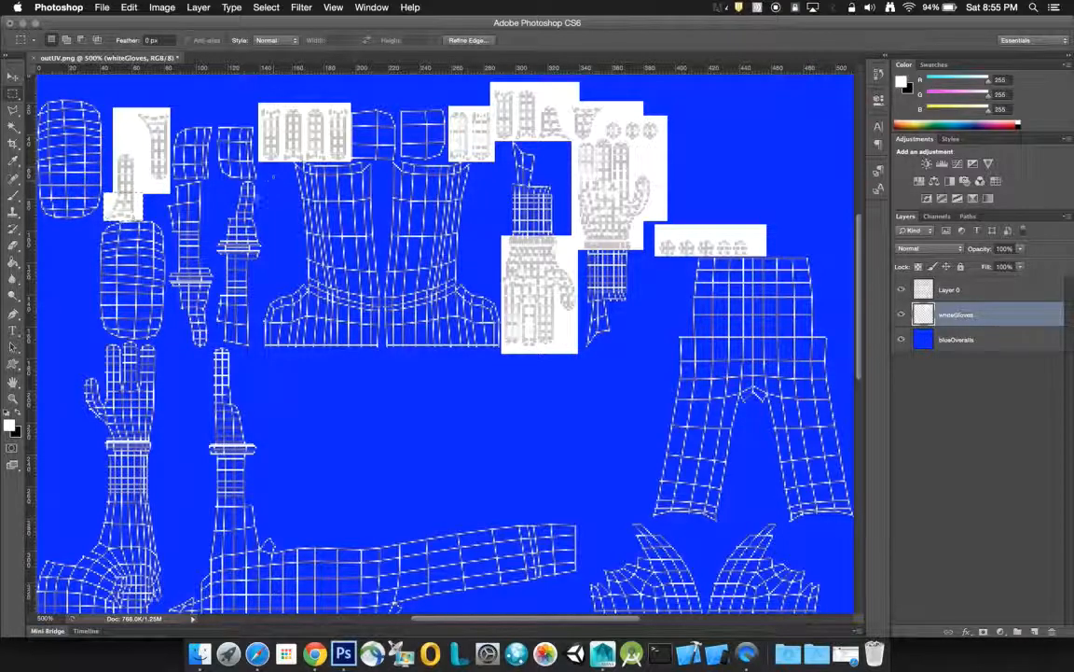
Step: Select the narrow downward-pointing side-hand shell from its cuff to the fingertip, beside the lower oval shell, and fill it with white
click(208, 351)
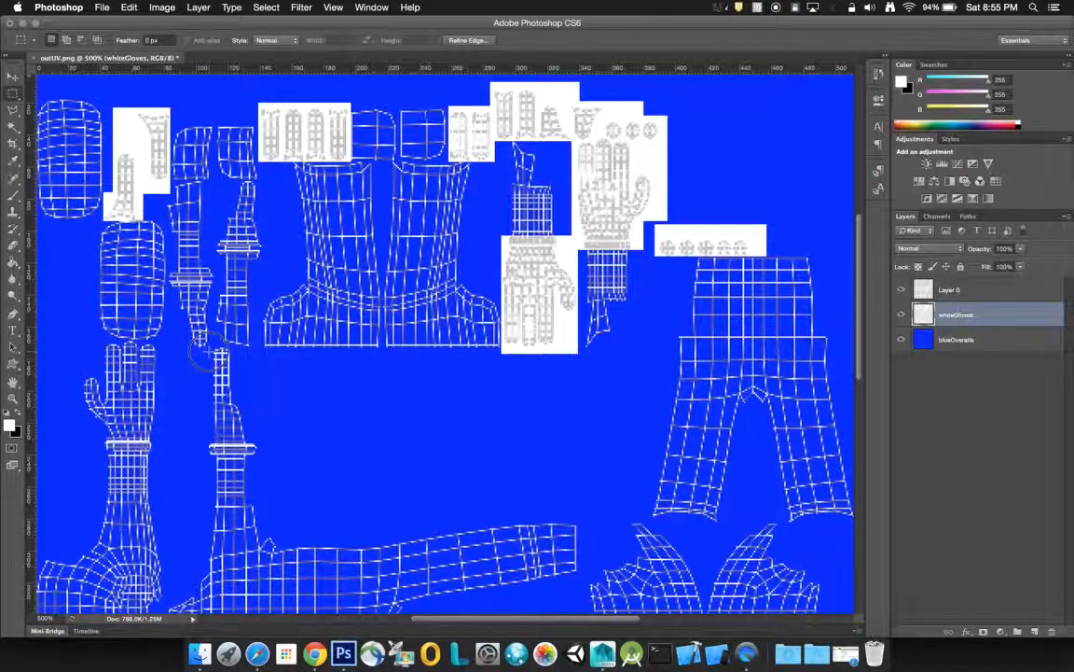
drag(175, 269, 171, 271)
right_click(174, 277)
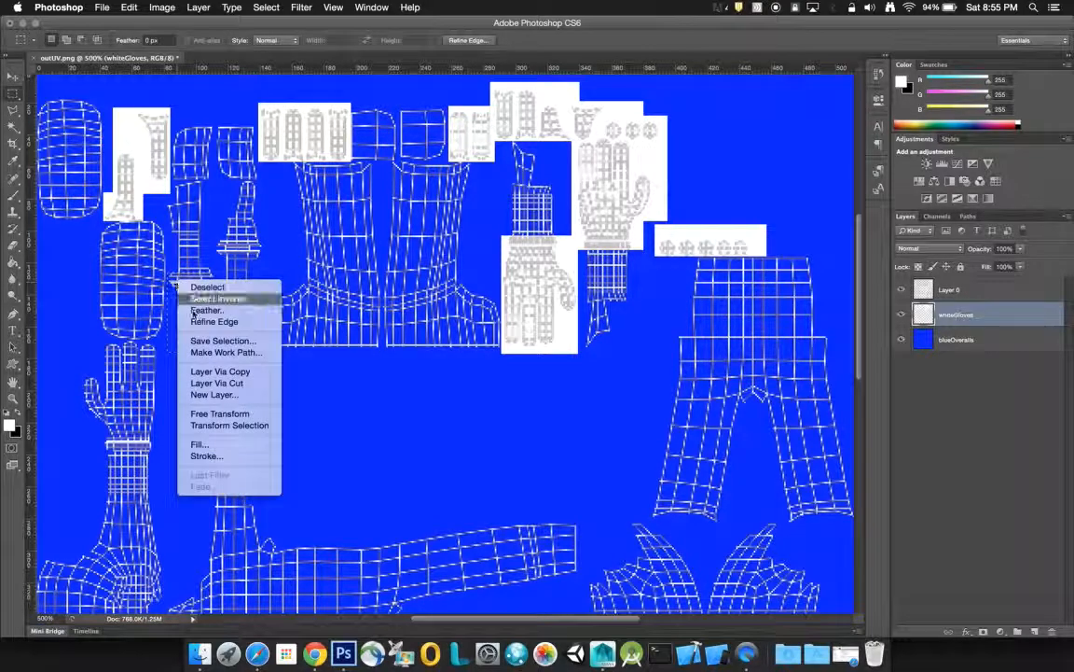
click(224, 448)
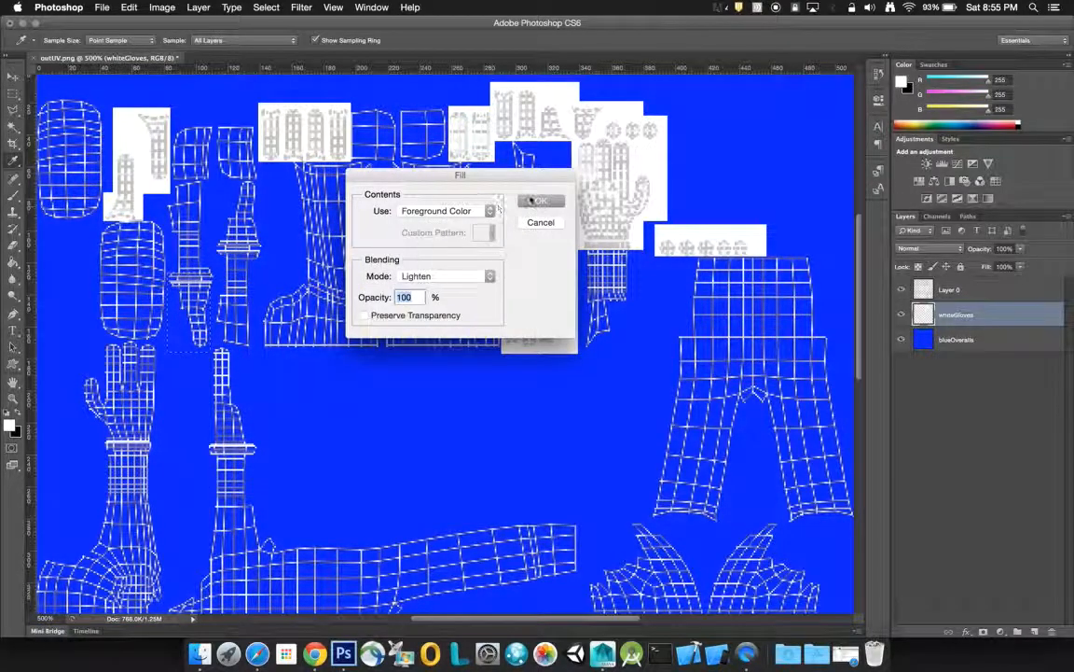
click(541, 201)
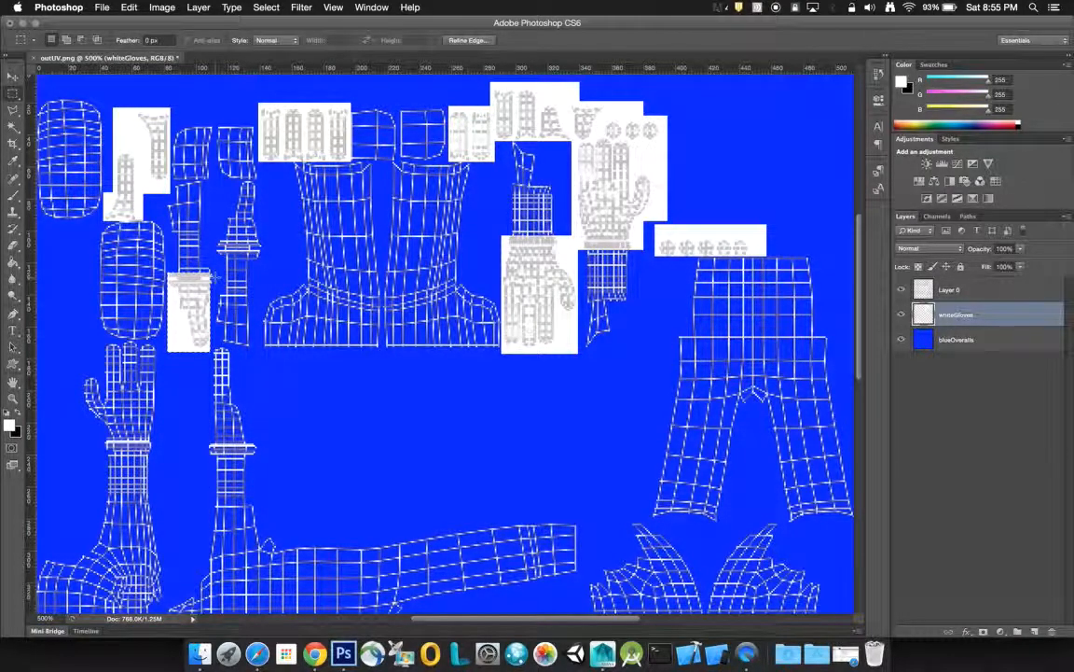
Step: Select the small uncovered end of that side-hand shell's cuff and fill it with white
drag(202, 283, 221, 246)
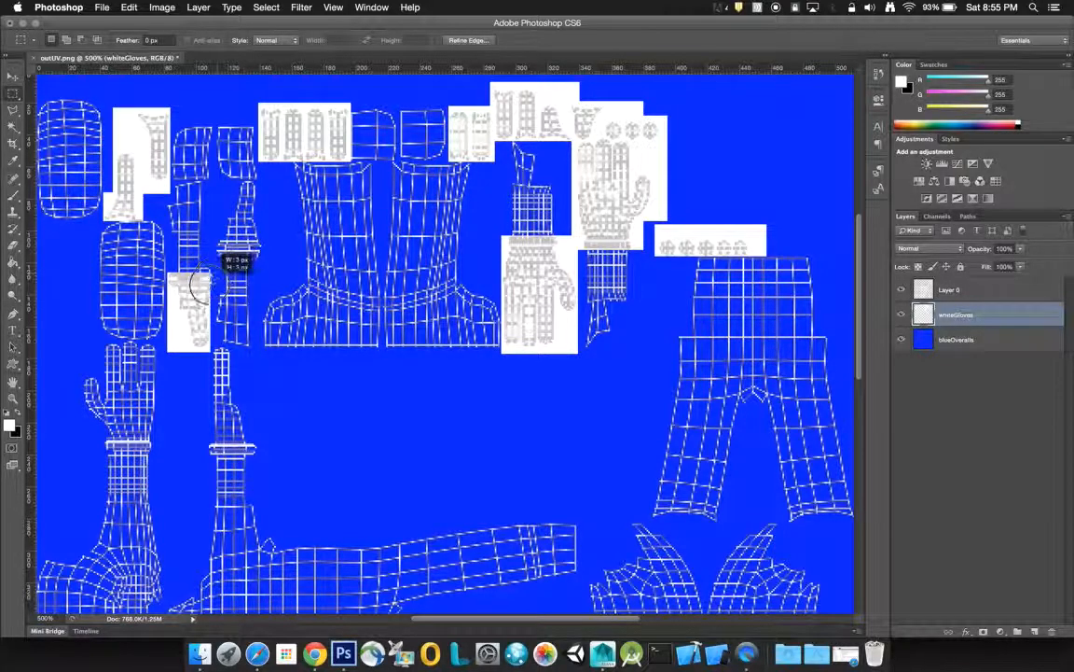
right_click(189, 252)
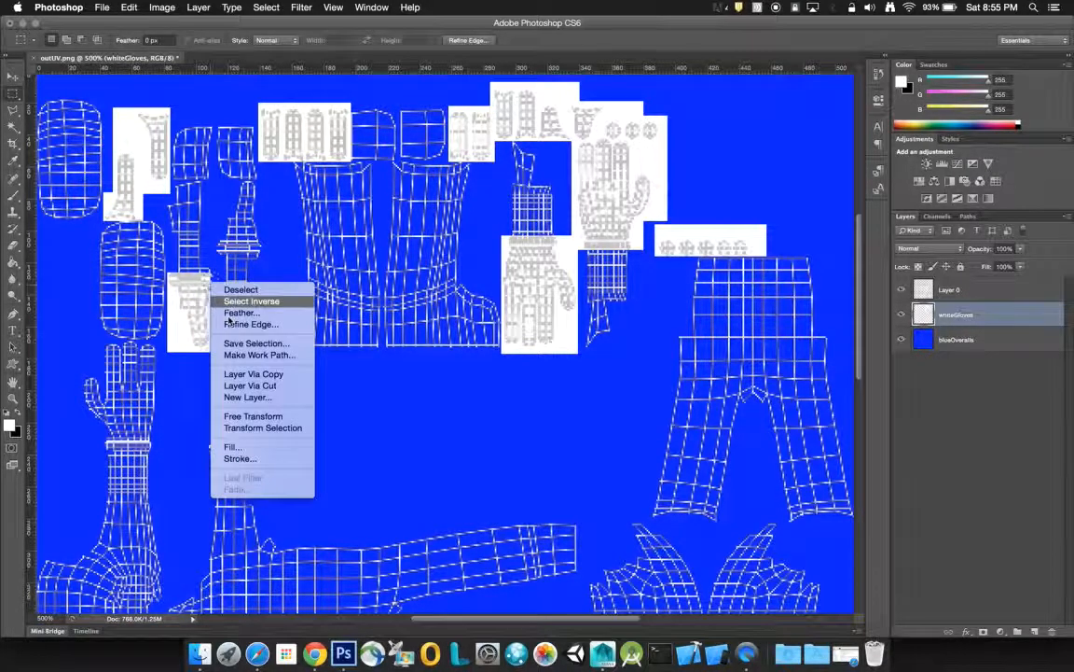
click(214, 439)
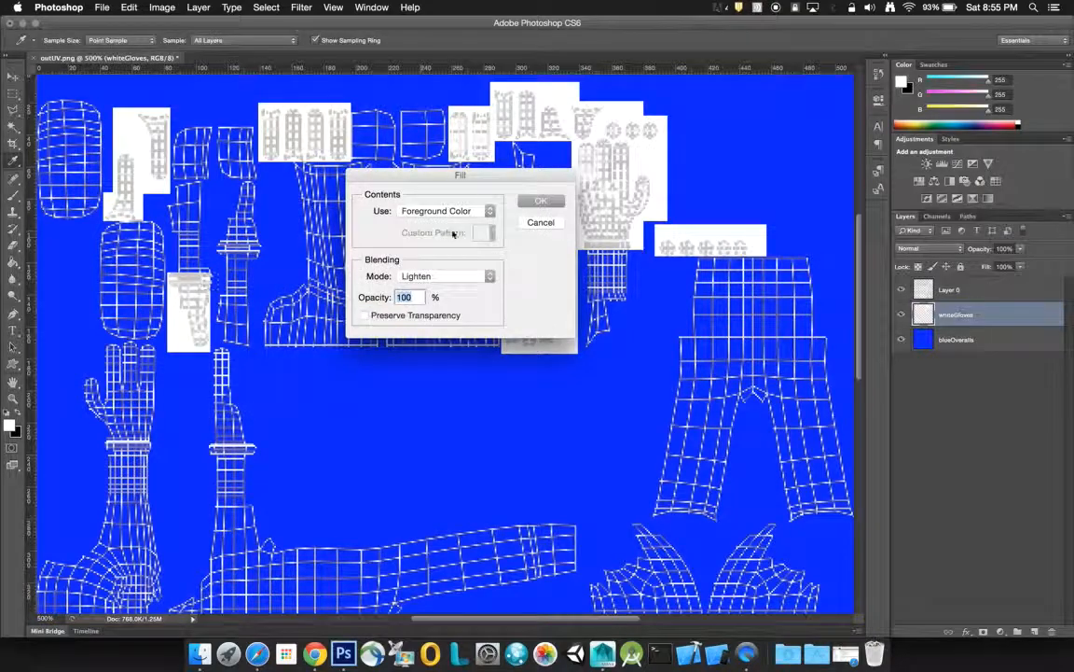
click(541, 201)
Step: Select the neighbouring upward-pointing side-hand shell down to its cuff with the Rectangular Marquee and fill it with white
key(m)
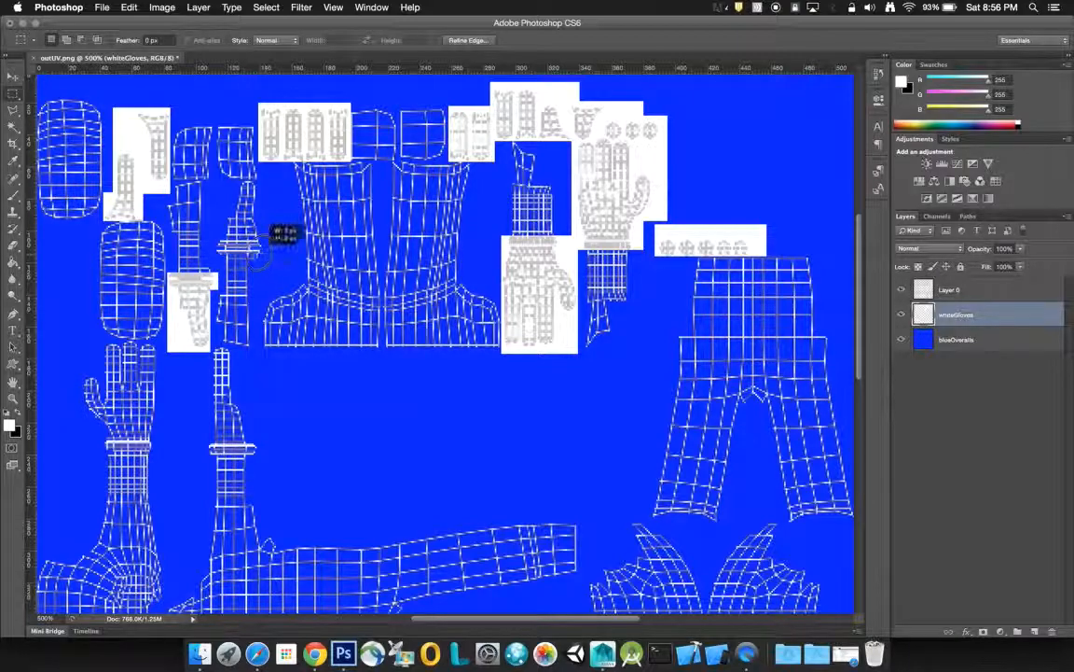
drag(214, 224, 218, 177)
right_click(239, 200)
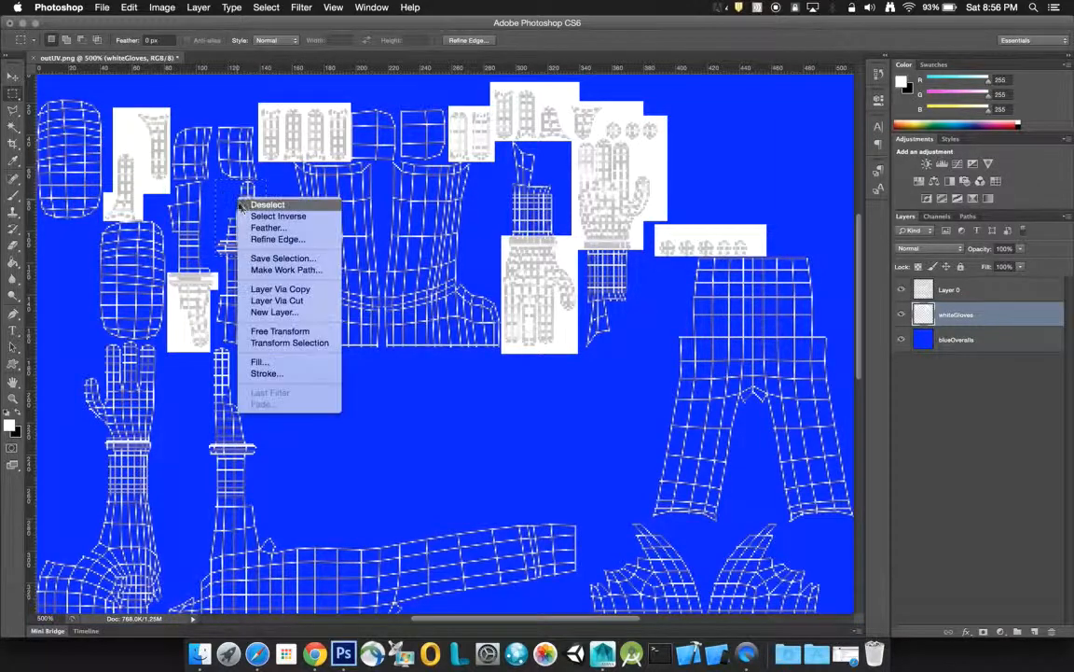
click(266, 362)
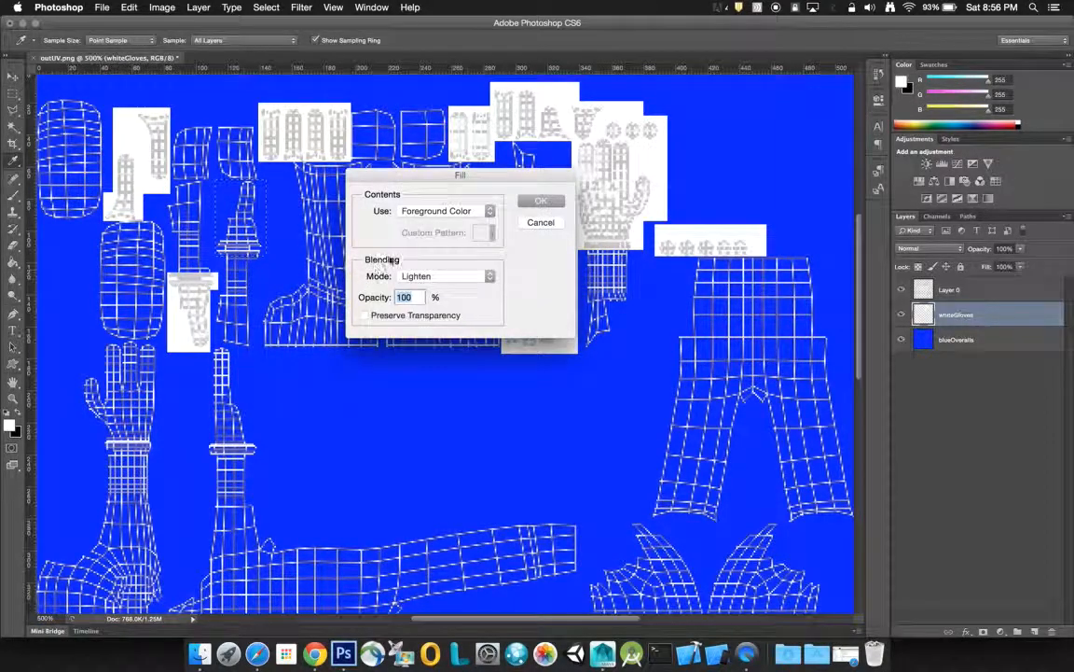
click(542, 202)
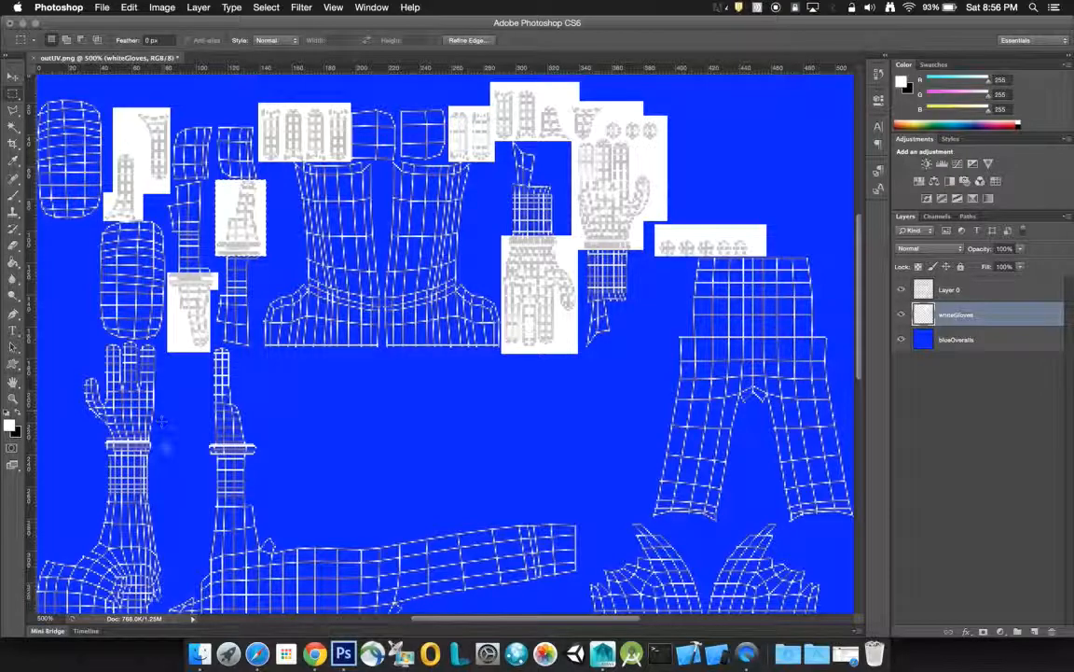
Step: Select the open upward-pointing hand and cuff below the lower oval shell and fill the rectangle with white
drag(160, 451, 83, 342)
right_click(111, 373)
click(134, 535)
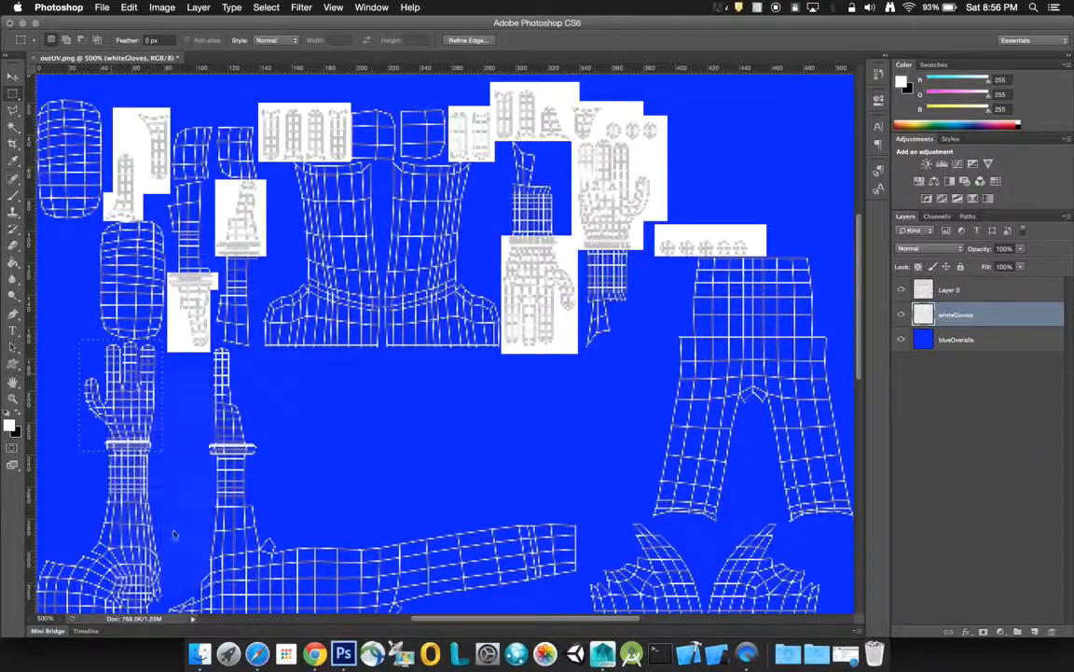
click(541, 201)
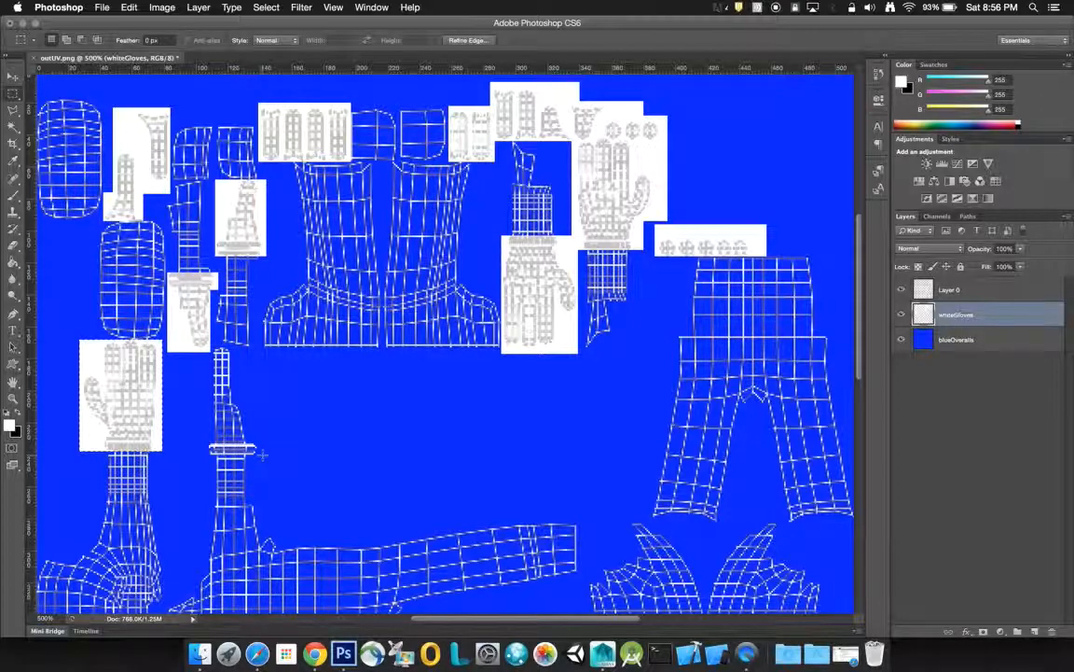
Step: Select the upward-pointing side-view hand and cuff beside the white-filled open hand, about 40 by 66 px, and fill it with white
drag(257, 440, 199, 360)
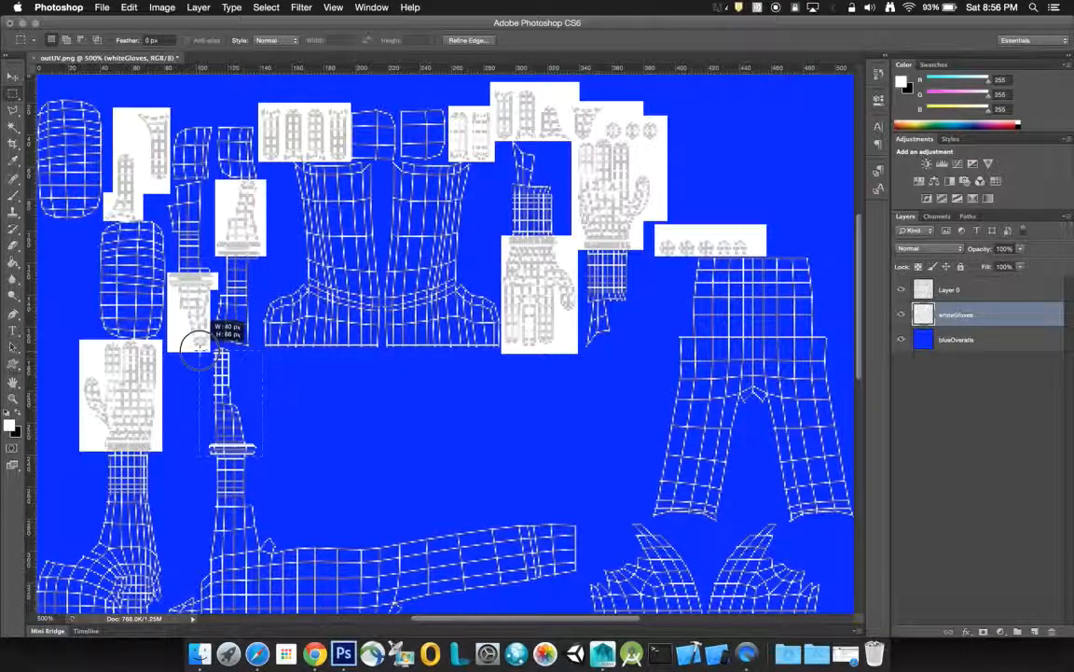
drag(199, 346, 199, 347)
right_click(221, 368)
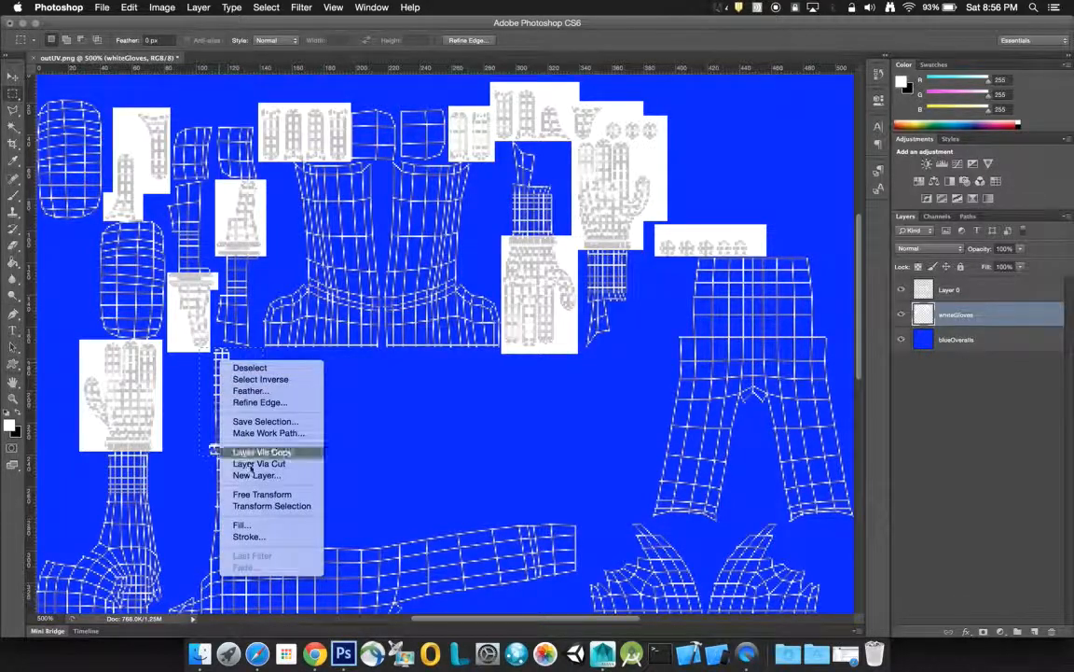
click(247, 523)
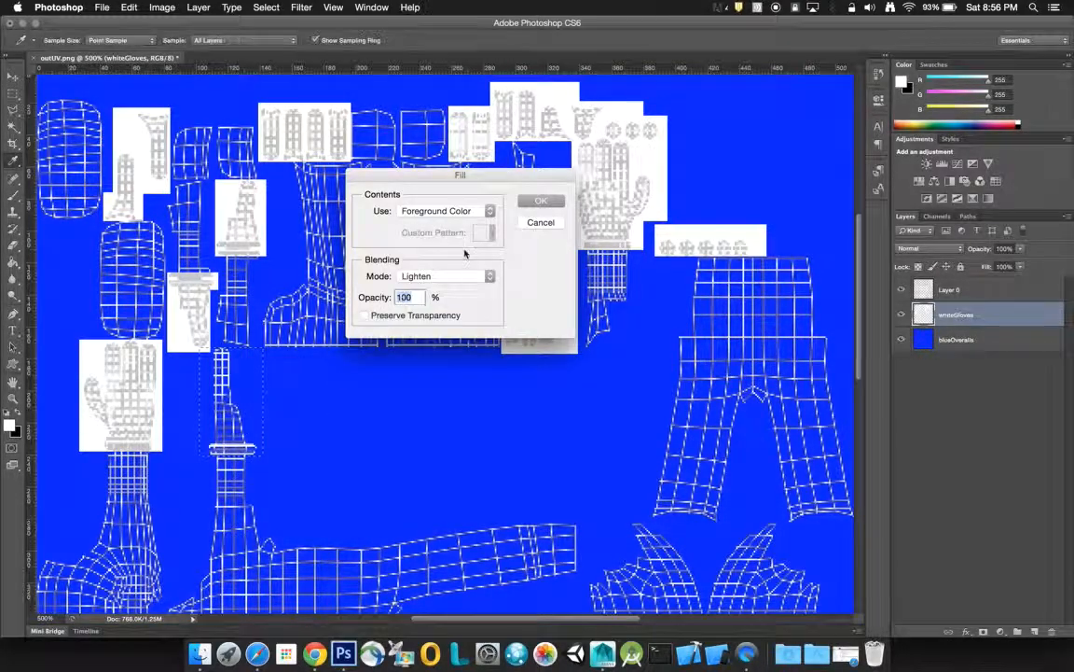
click(540, 201)
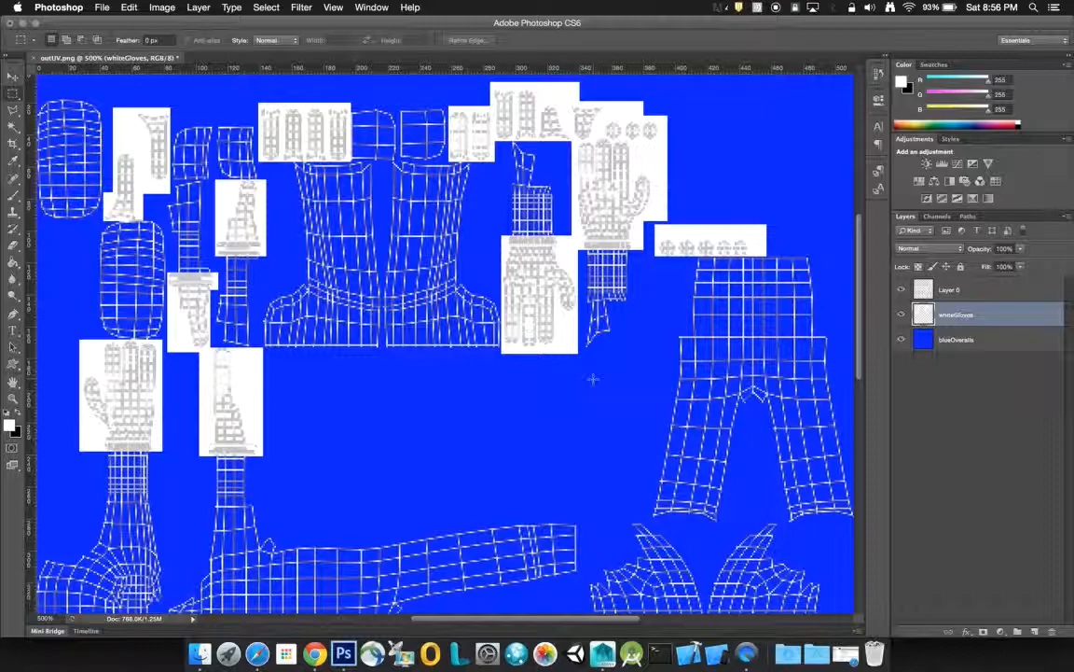
Step: Select the open downward-pointing hand and cuff at the canvas's bottom edge, fill it with white, and clear the selection
drag(859, 334, 859, 435)
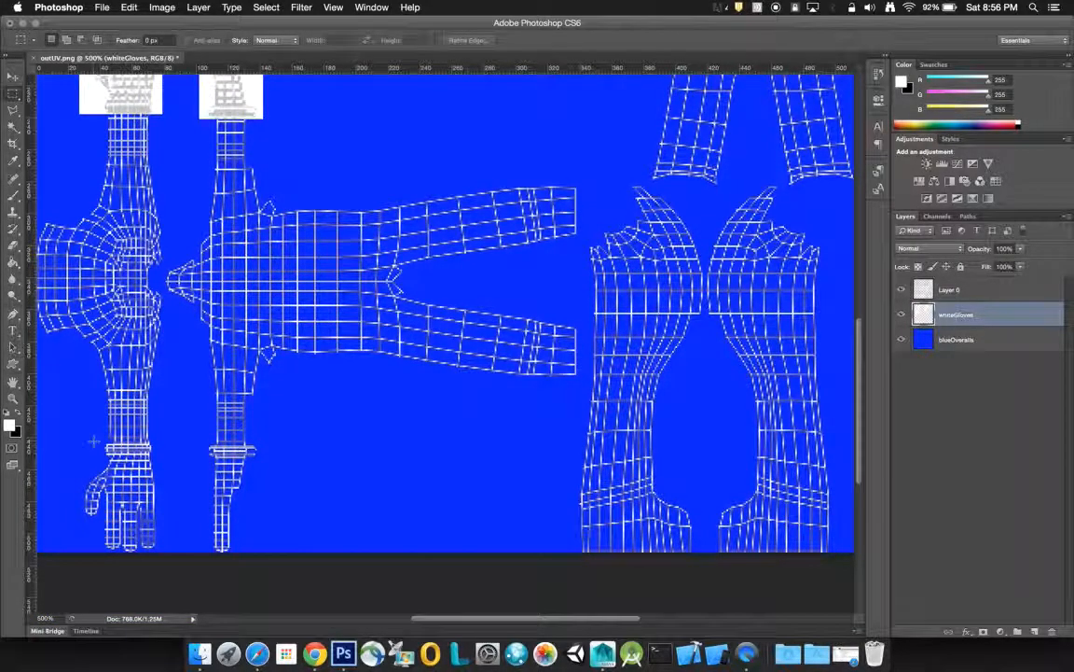
drag(94, 441, 174, 541)
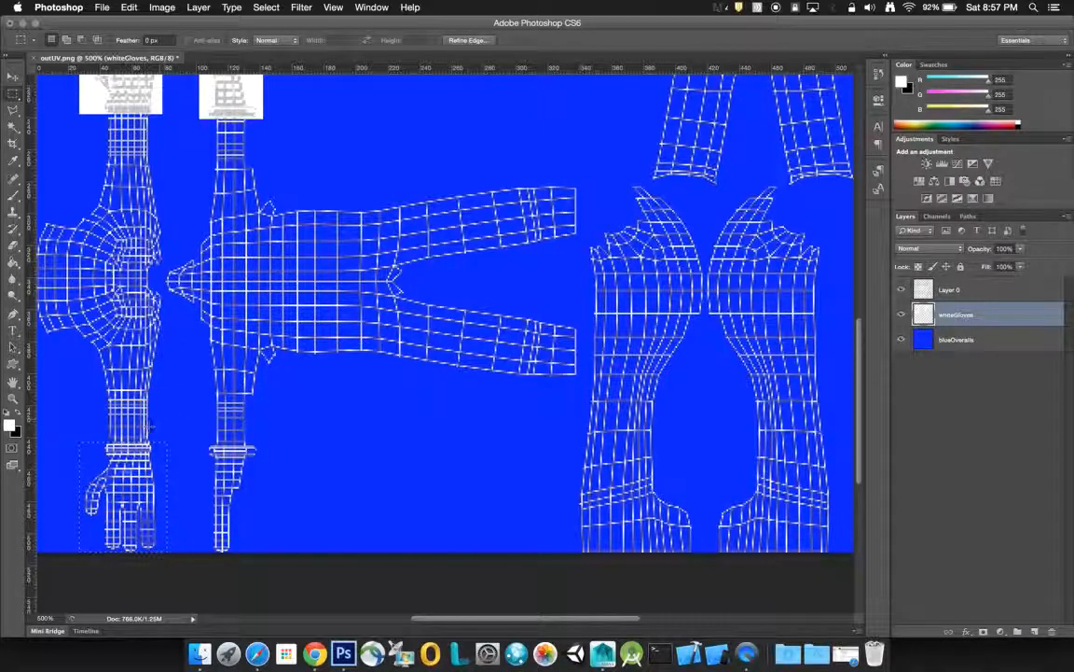
right_click(129, 527)
click(168, 583)
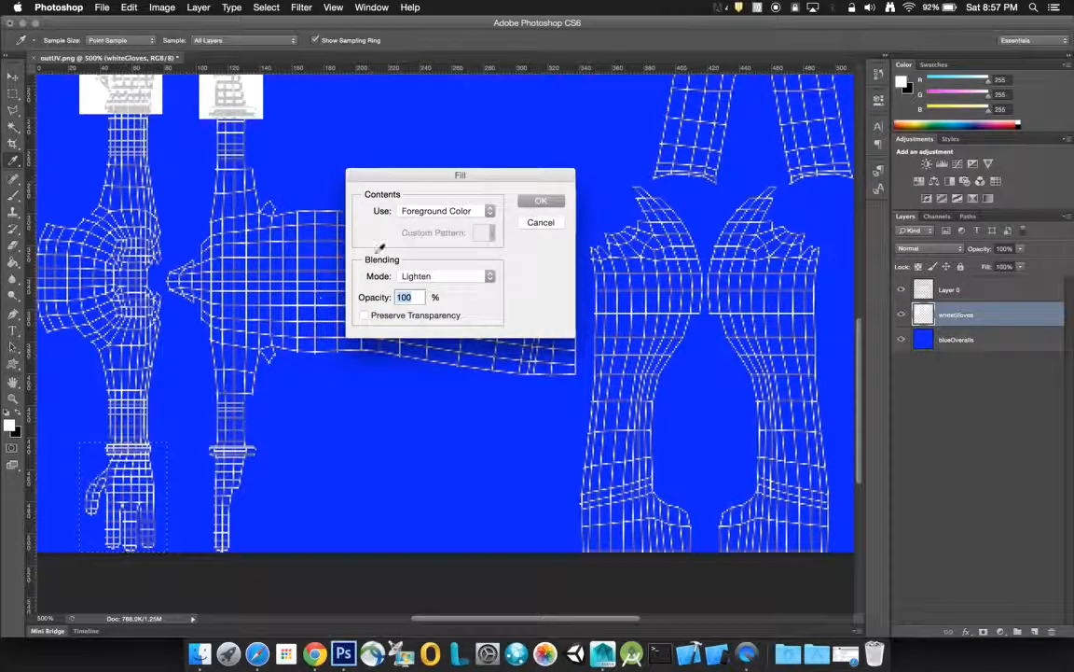
click(547, 199)
key(super+d)
Step: Select the downward-pointing side-view hand and cuff at the canvas's bottom edge, about 43 by 68 px, and fill it with white
drag(265, 445, 228, 492)
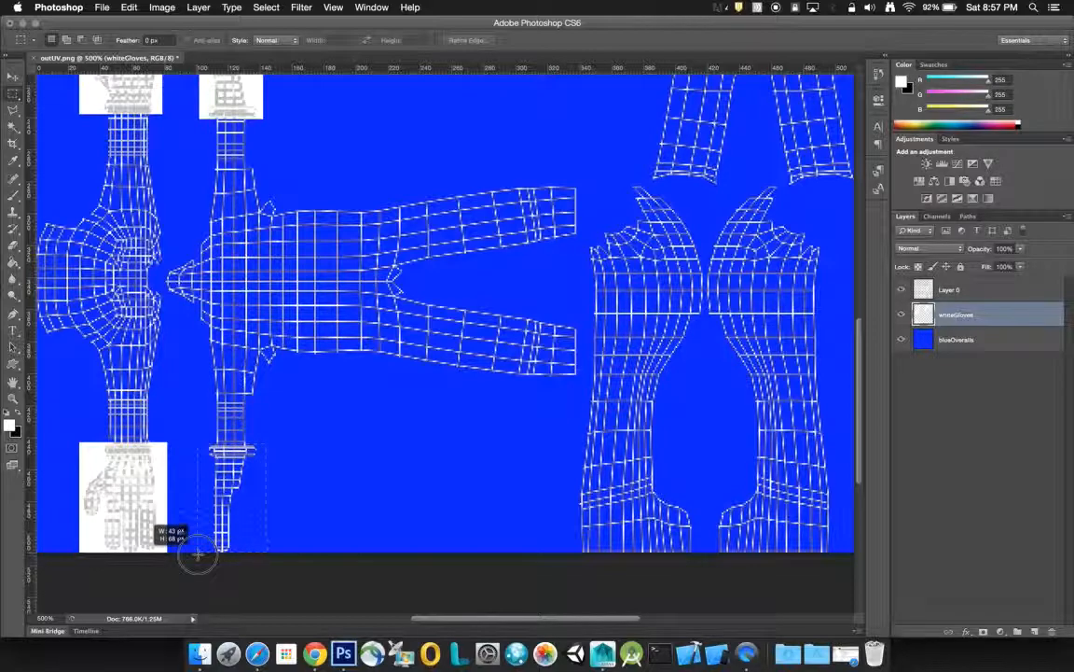
drag(198, 556, 196, 552)
right_click(216, 418)
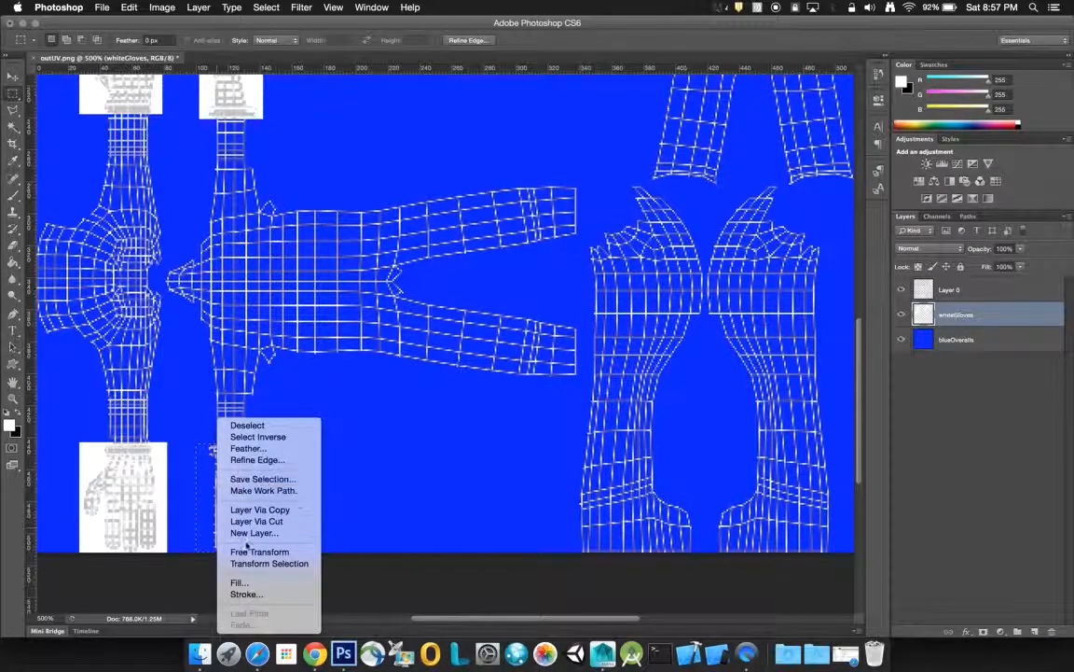
click(260, 584)
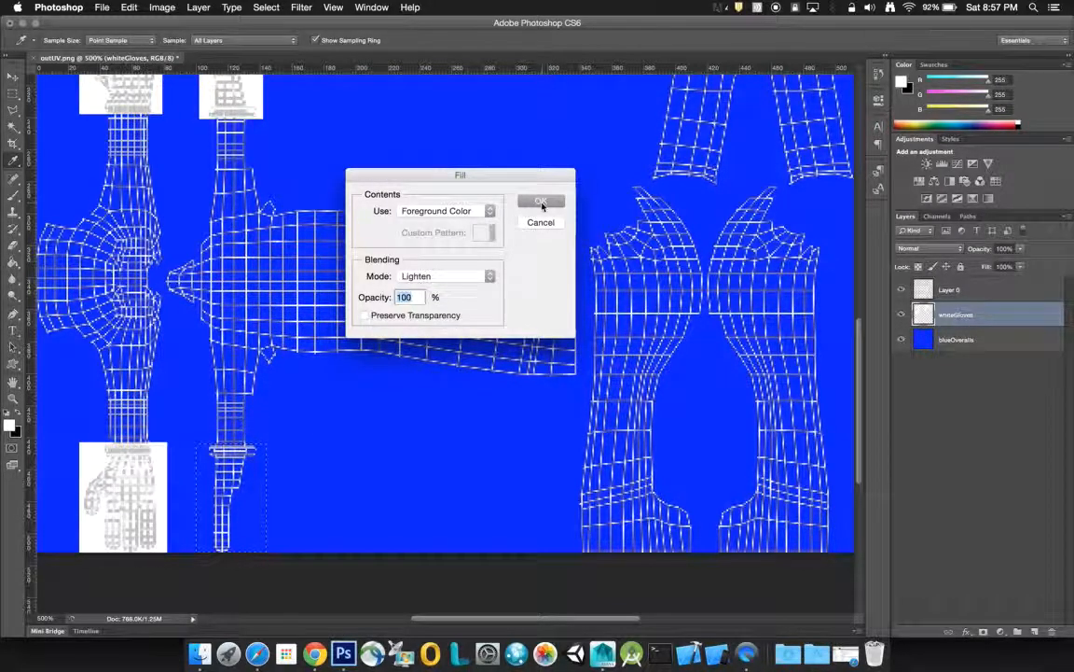
click(543, 202)
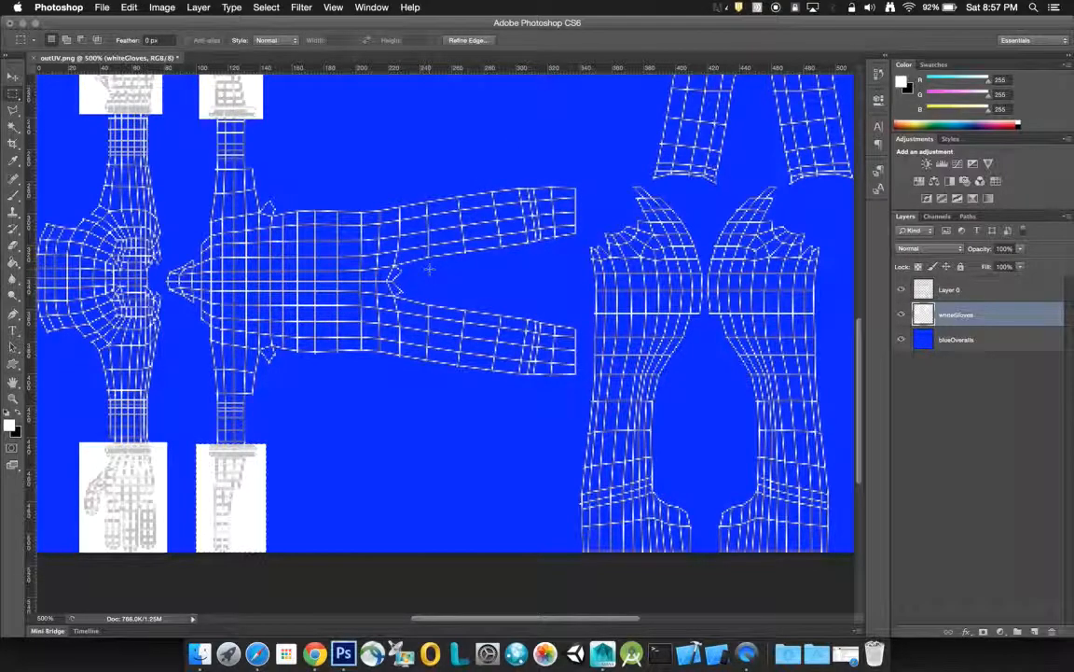
scroll(430, 269, up, 2)
scroll(430, 269, down, 1)
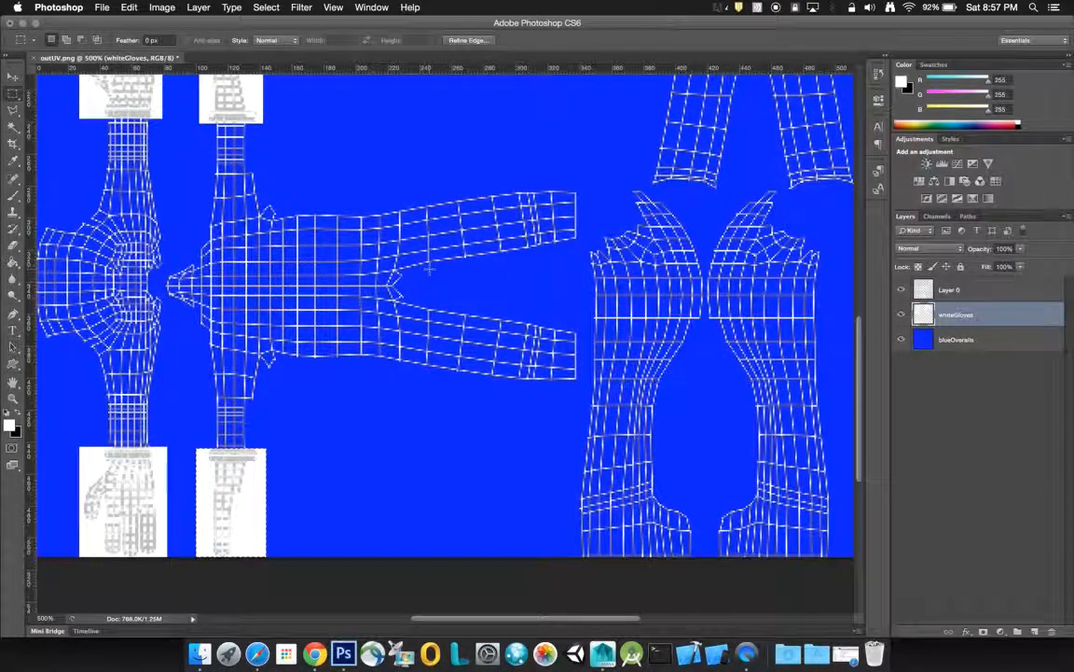
Step: Add a new layer directly above the whiteGloves layer and name it BlackBoots
scroll(430, 269, up, 8)
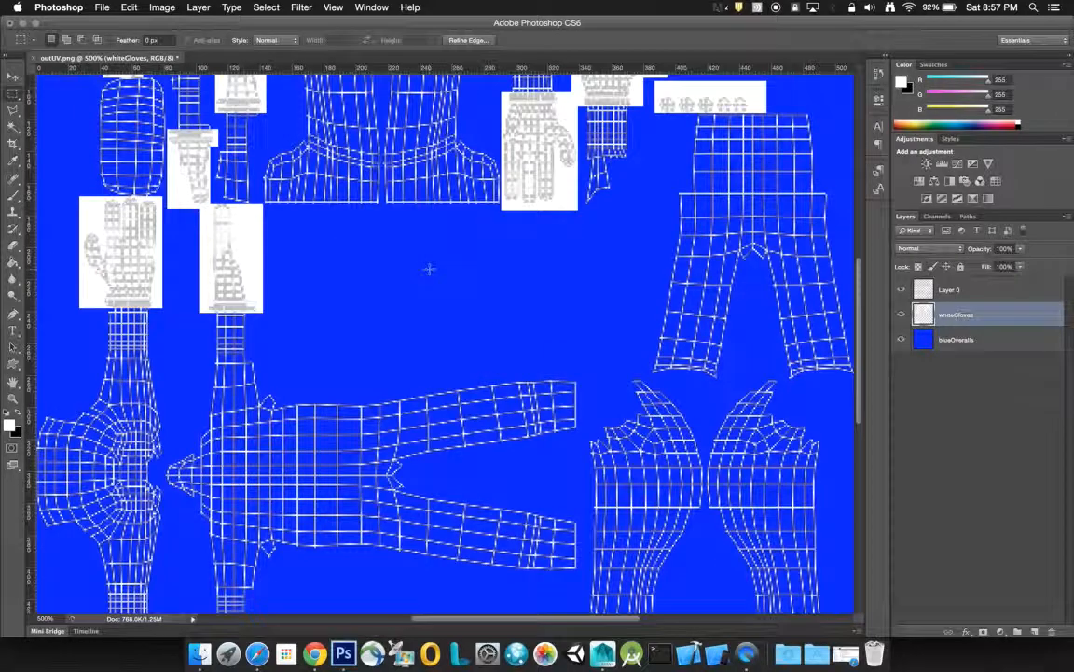
scroll(430, 270, up, 5)
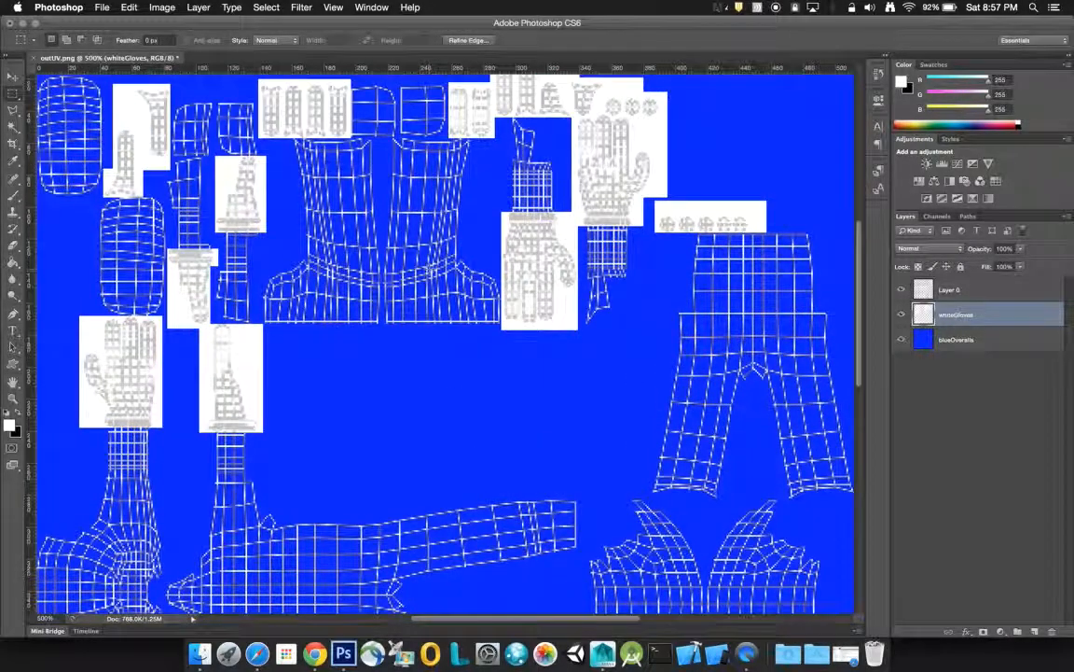
scroll(430, 270, up, 6)
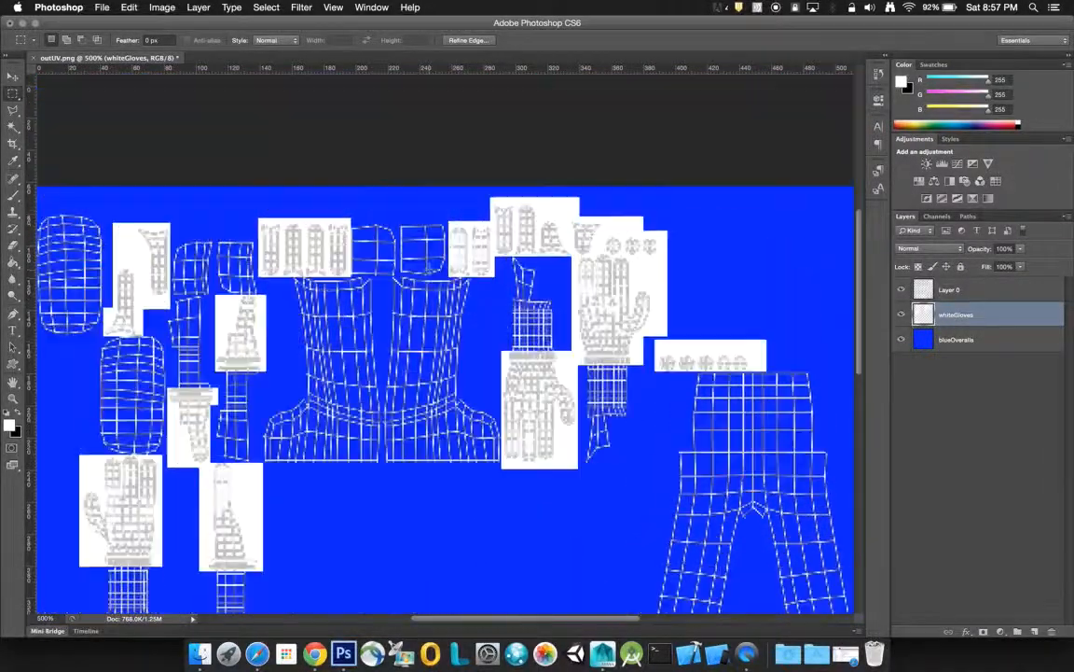
scroll(429, 268, down, 2)
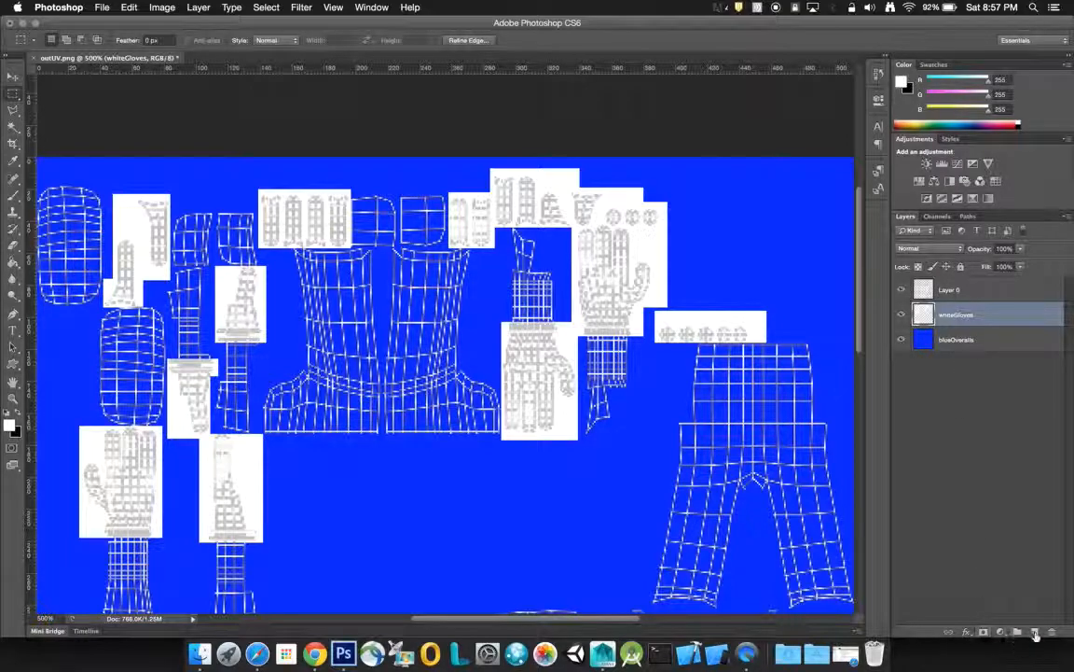
click(1018, 632)
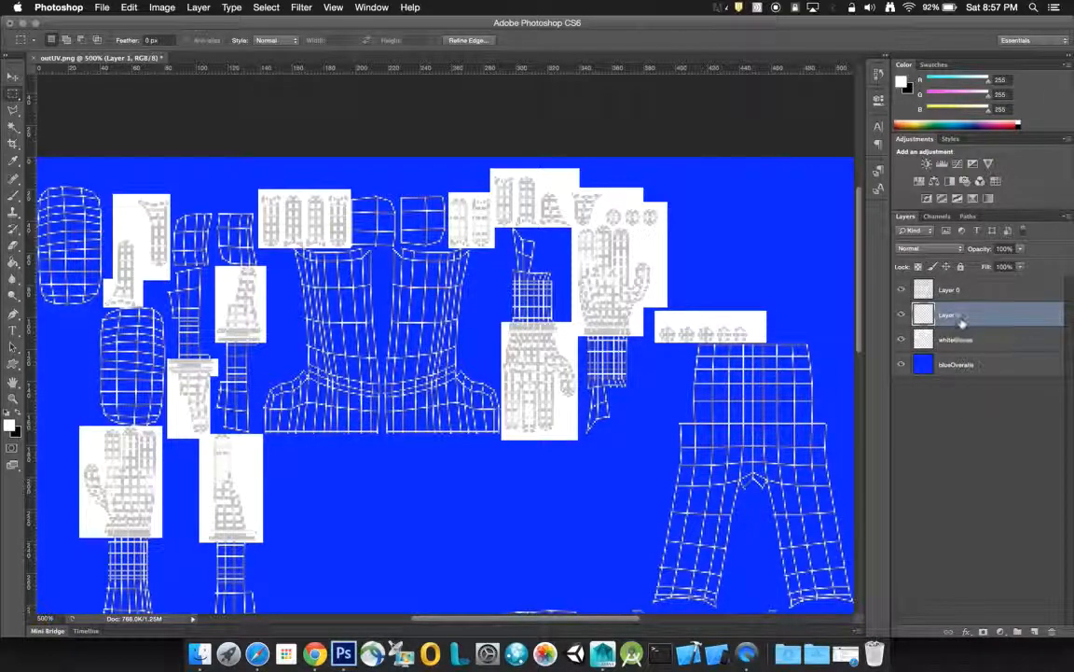
double_click(950, 314)
text(Black)
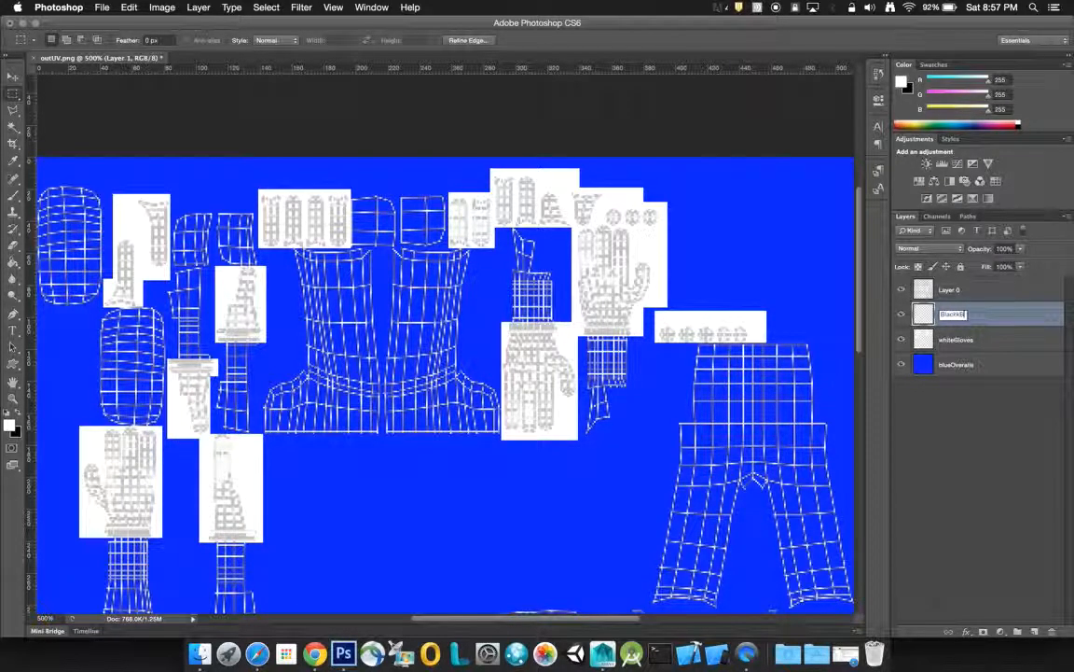
text(Boots)
key(Return)
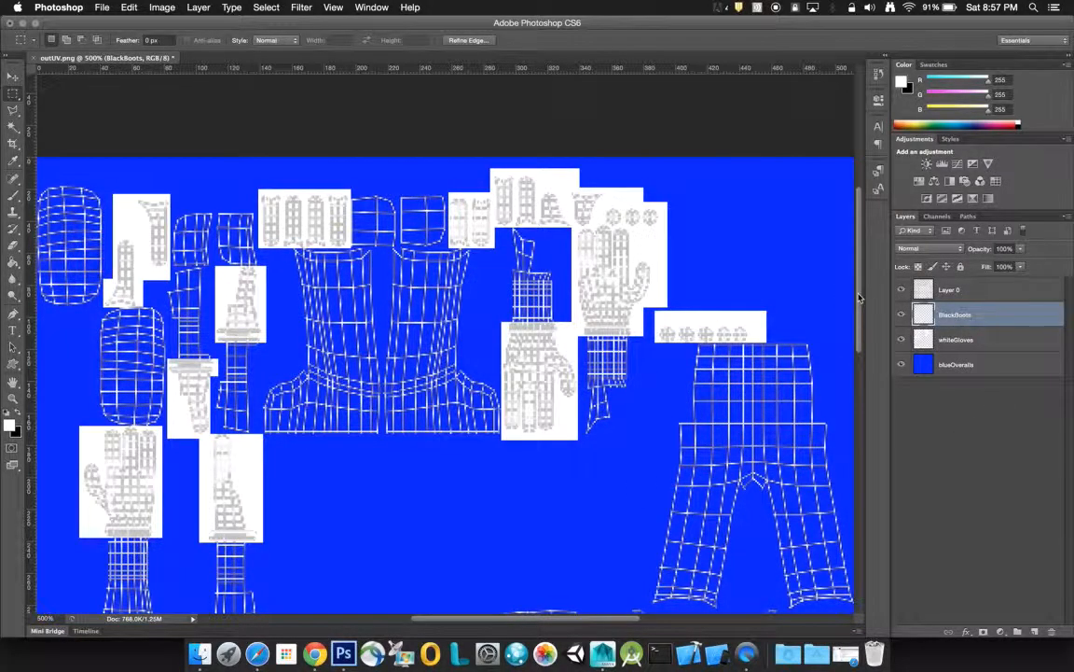
Step: Clear the selection and, with a 10 px black brush, paint over the left side-view leg's boot at the canvas's bottom edge
drag(860, 297, 869, 463)
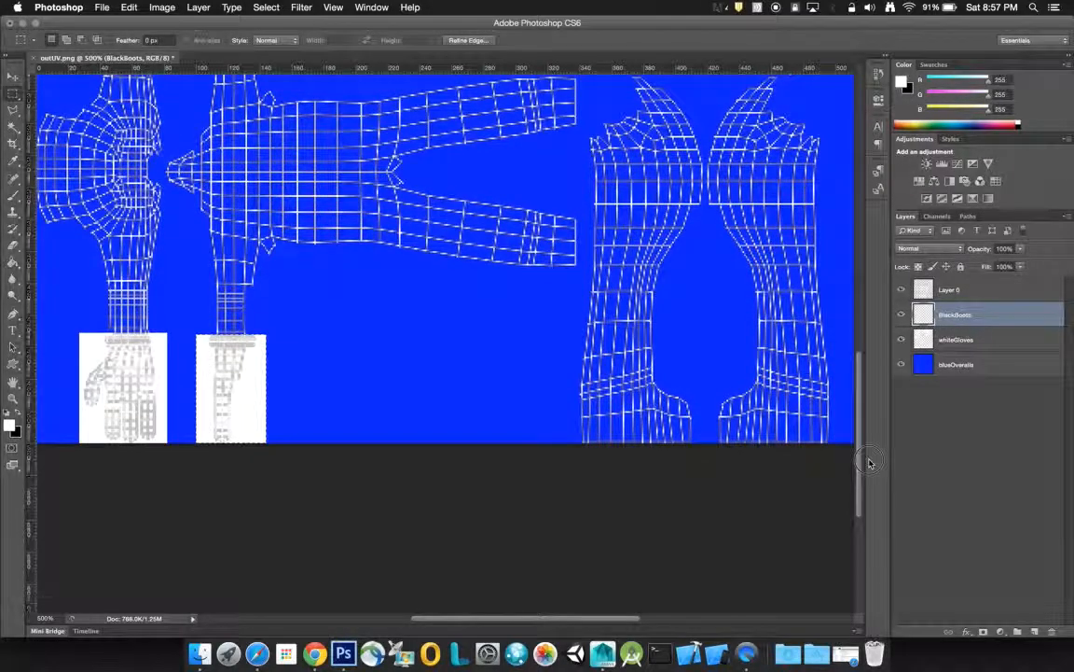
click(12, 196)
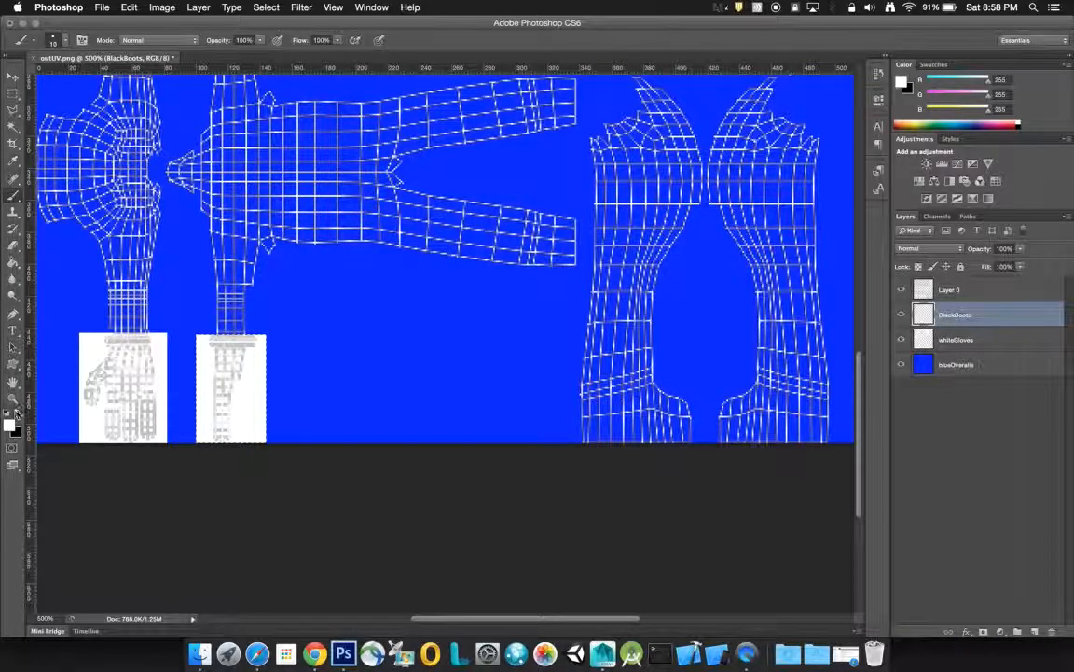
click(17, 413)
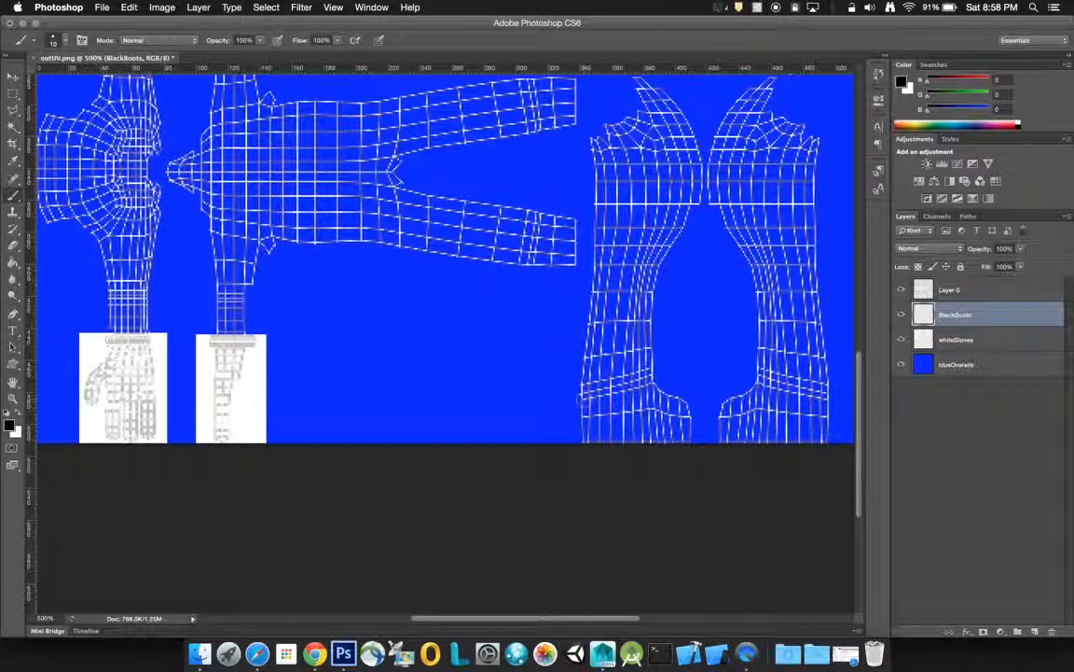
drag(593, 400, 657, 384)
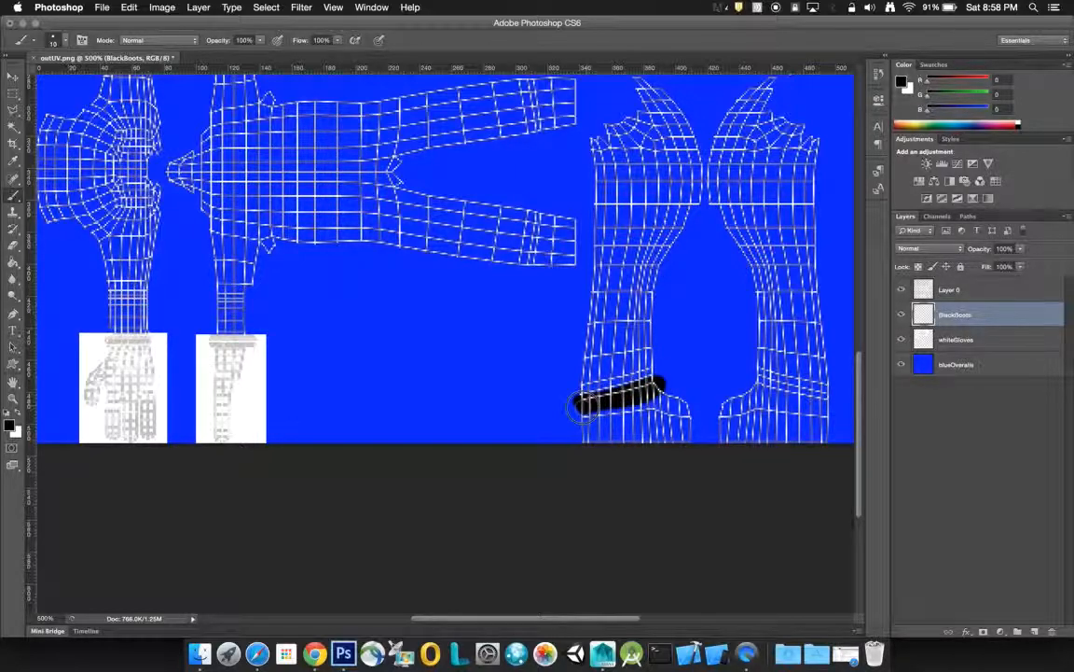
drag(586, 442, 684, 442)
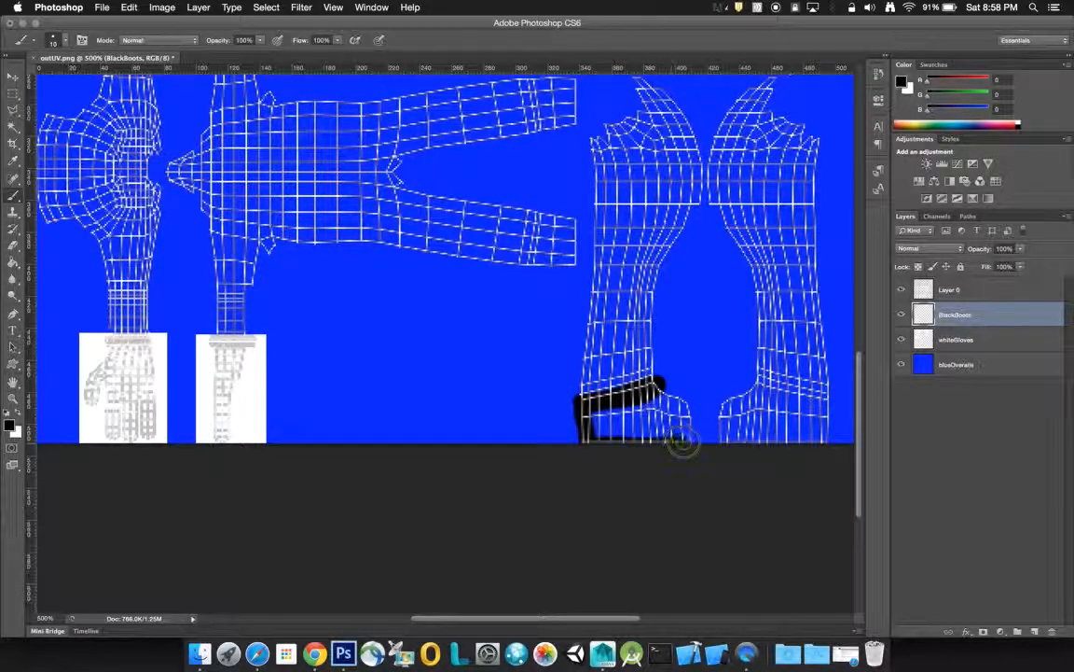
mouse_move(665, 394)
mouse_down()
mouse_move(603, 417)
mouse_move(617, 431)
mouse_move(680, 416)
mouse_up()
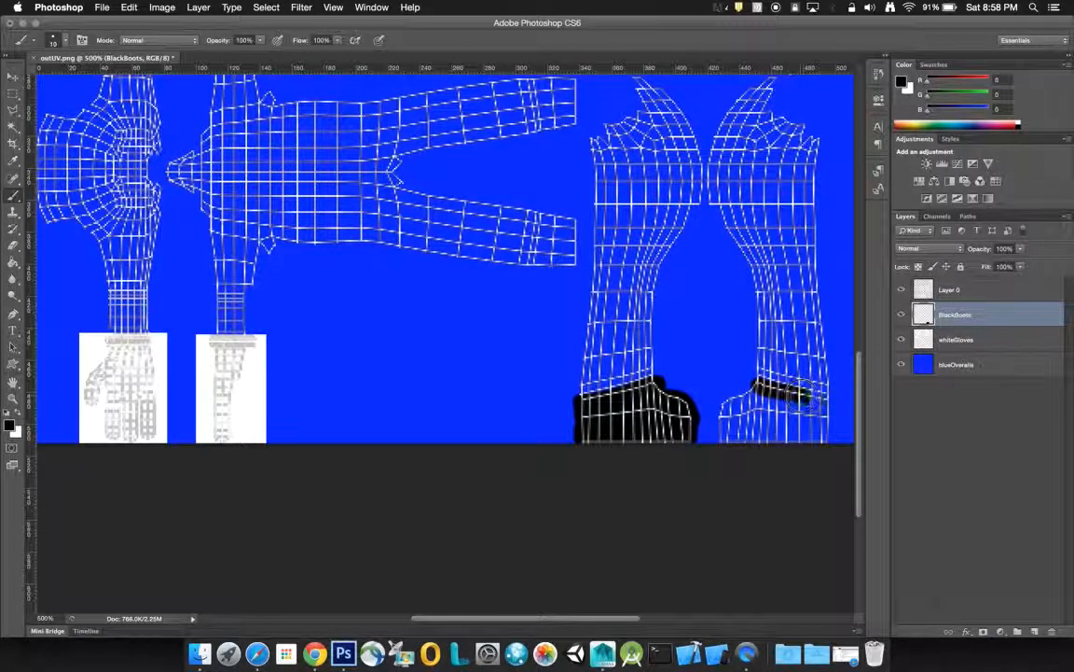
Step: Outline the right side-view leg's boot at the canvas's bottom edge in black and paint its interior solid
mouse_move(814, 400)
mouse_down()
mouse_move(830, 403)
mouse_move(827, 442)
mouse_up()
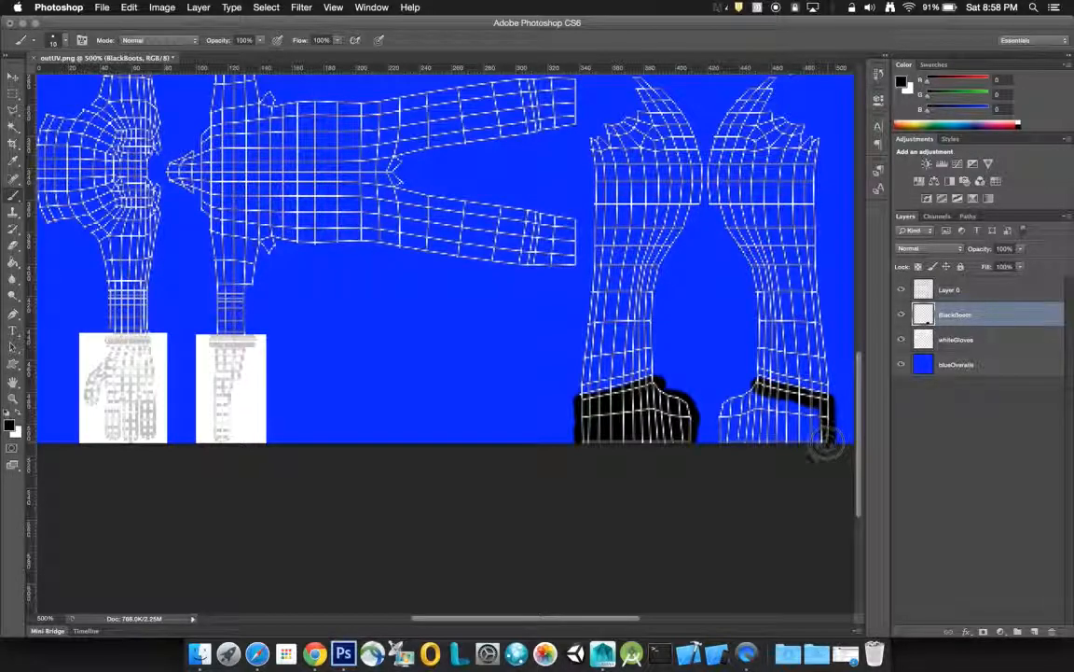
mouse_move(727, 446)
mouse_down()
mouse_move(715, 444)
mouse_move(713, 420)
mouse_up()
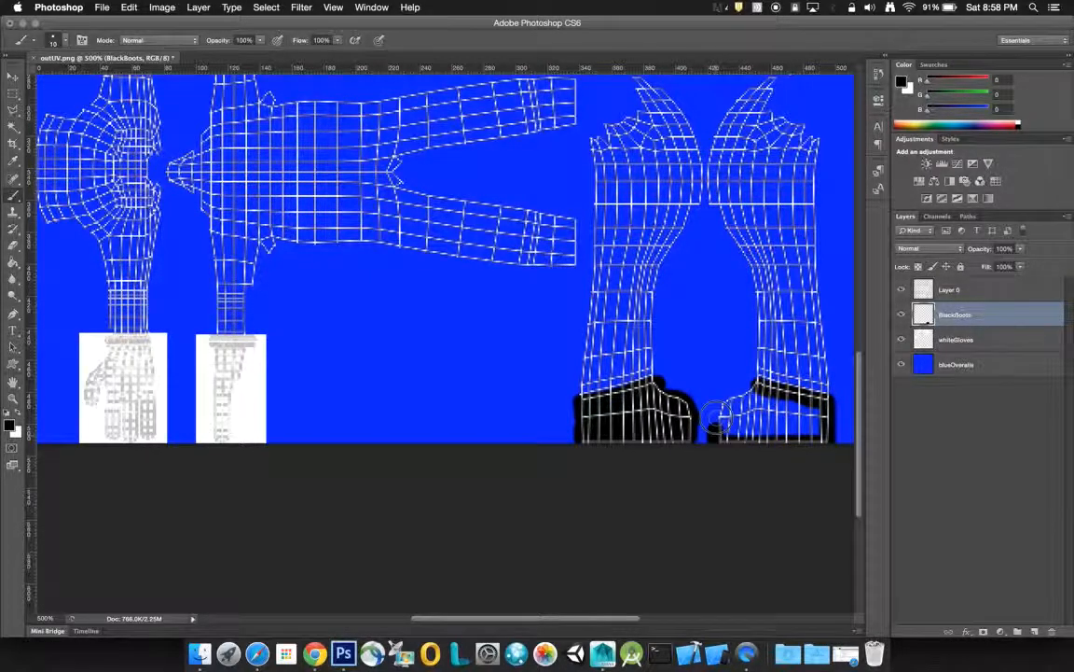
mouse_move(749, 381)
mouse_down()
mouse_move(782, 402)
mouse_move(724, 438)
mouse_move(770, 422)
mouse_move(797, 438)
mouse_up()
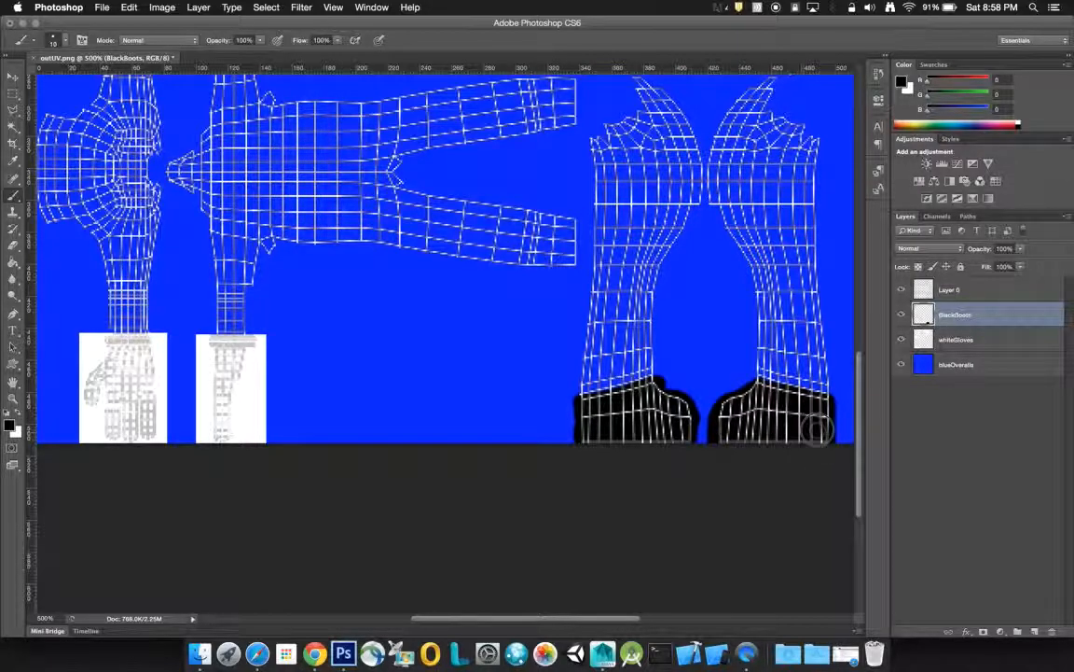
Step: Paint the two boot ends of the sideways-lying body's legs solid black, from the ankle bands outward
scroll(839, 392, up, 5)
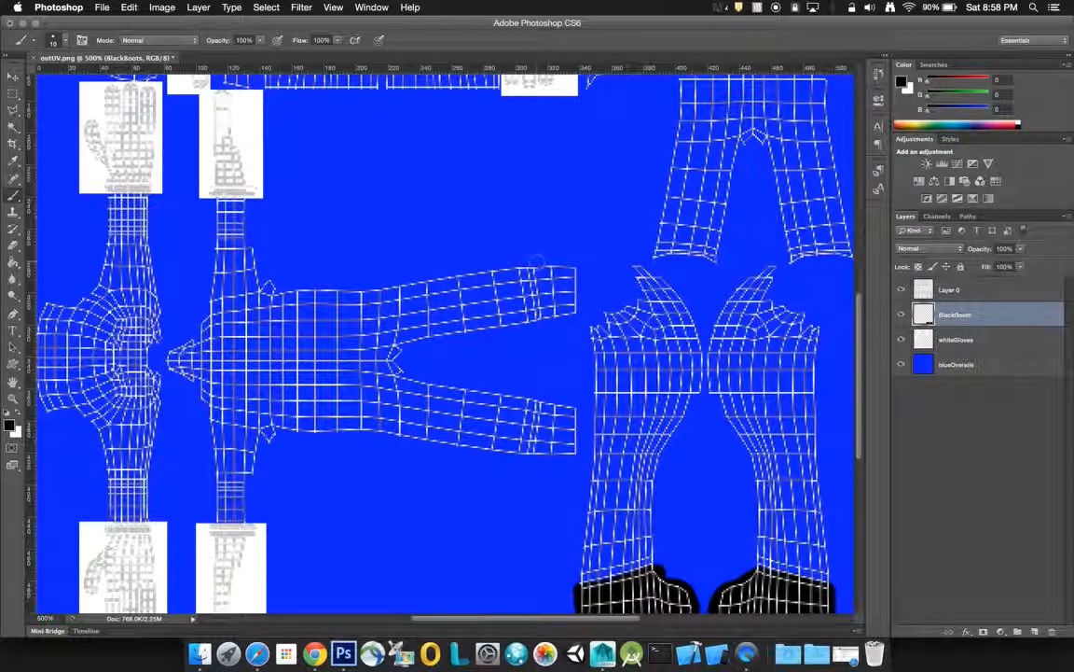
mouse_move(535, 261)
mouse_down()
mouse_move(548, 319)
mouse_move(569, 318)
mouse_move(572, 277)
mouse_move(558, 260)
mouse_move(539, 261)
mouse_move(533, 282)
mouse_move(553, 312)
mouse_move(552, 278)
mouse_up()
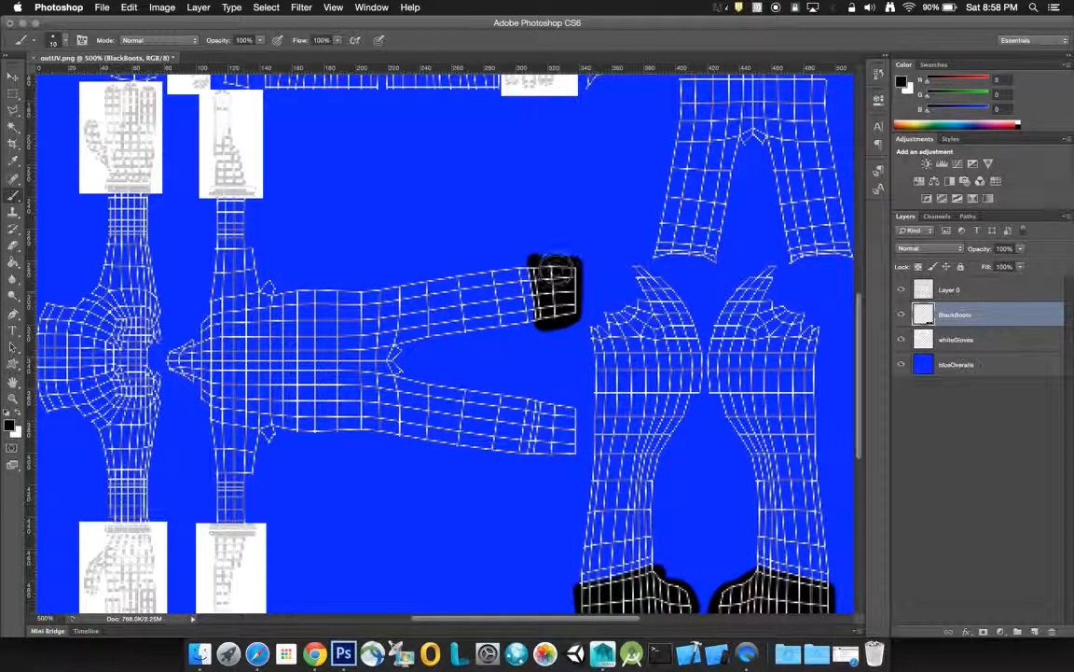
mouse_move(533, 453)
mouse_down()
mouse_move(553, 393)
mouse_move(574, 425)
mouse_move(575, 445)
mouse_move(563, 453)
mouse_move(552, 451)
mouse_move(560, 420)
mouse_up()
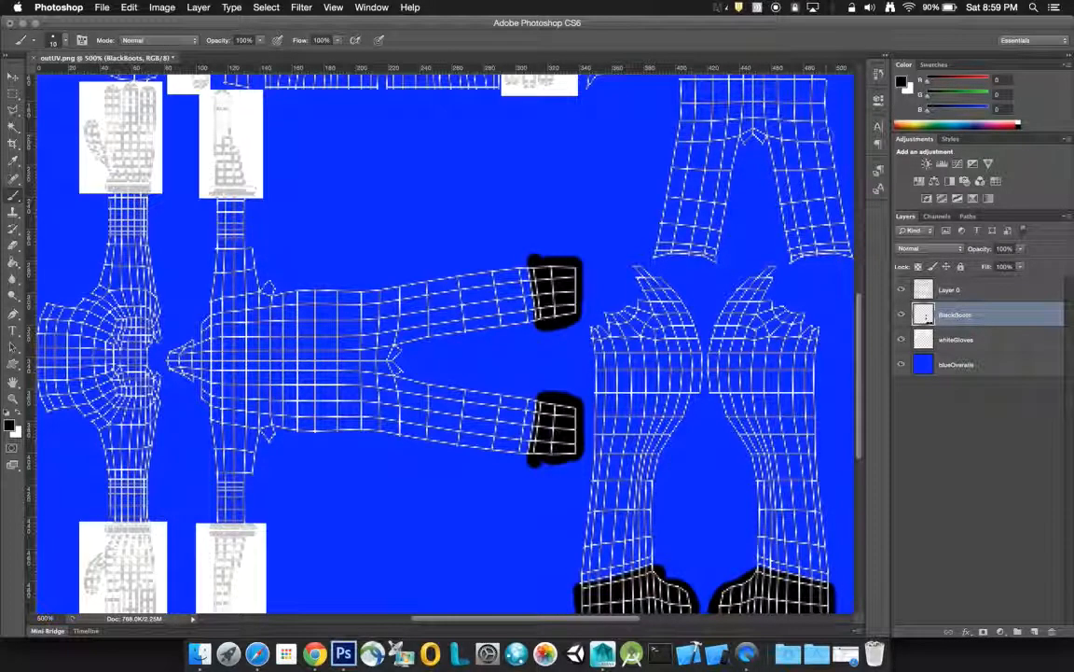
Step: Fill a rectangle over the paired boot shapes below the central leg panels with the black foreground color, then brush their uncovered upper parts black
drag(866, 296, 859, 178)
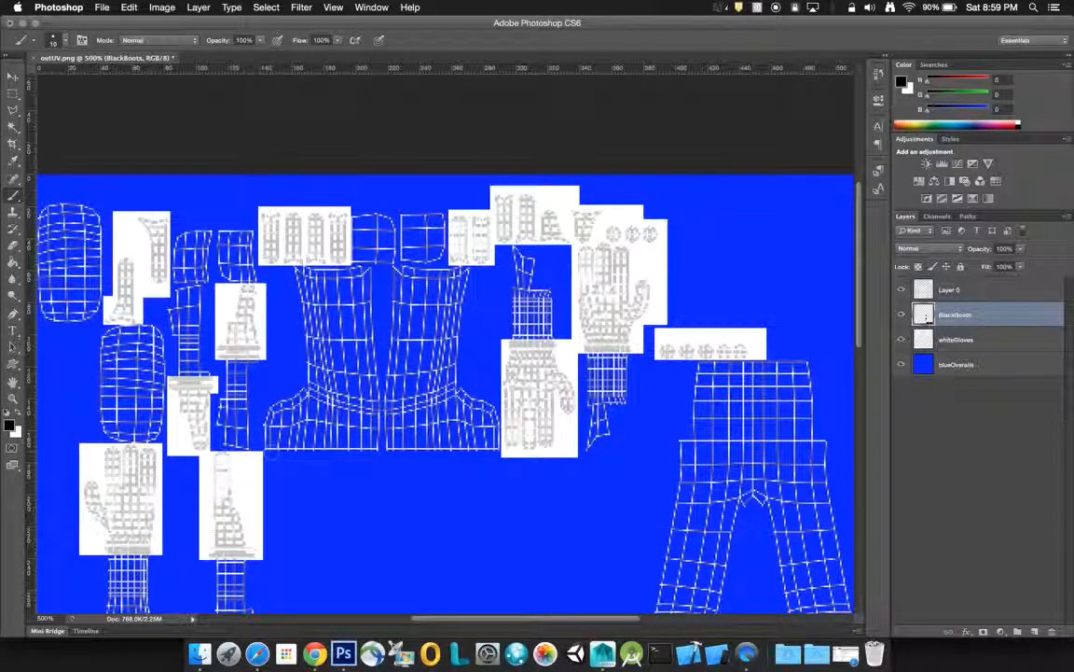
click(12, 93)
drag(263, 402, 299, 422)
drag(396, 416, 496, 460)
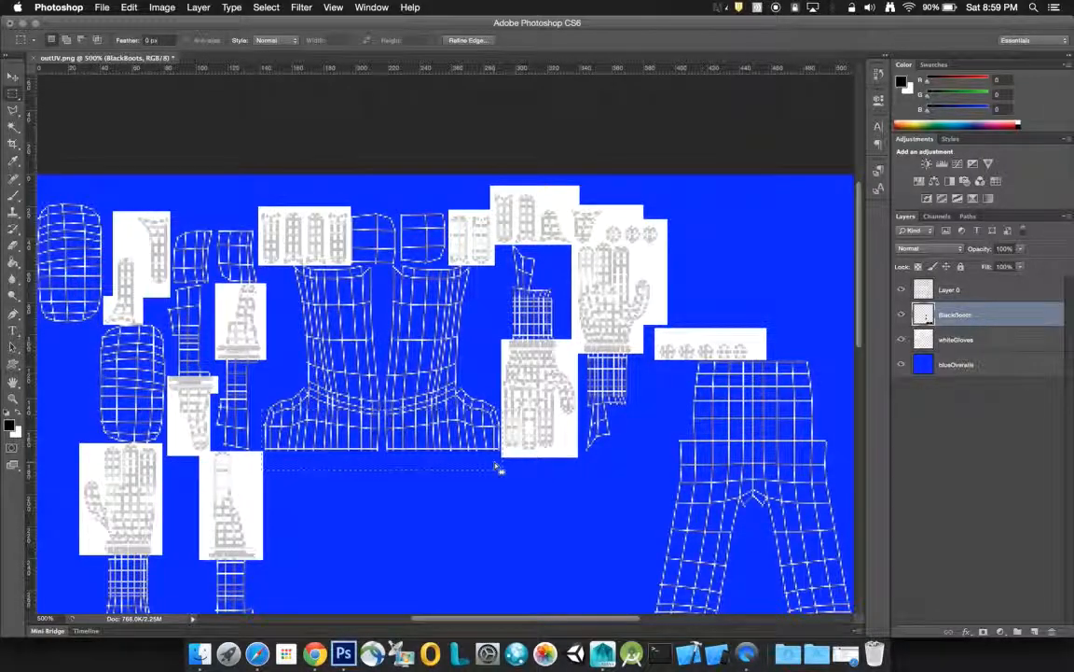
right_click(451, 442)
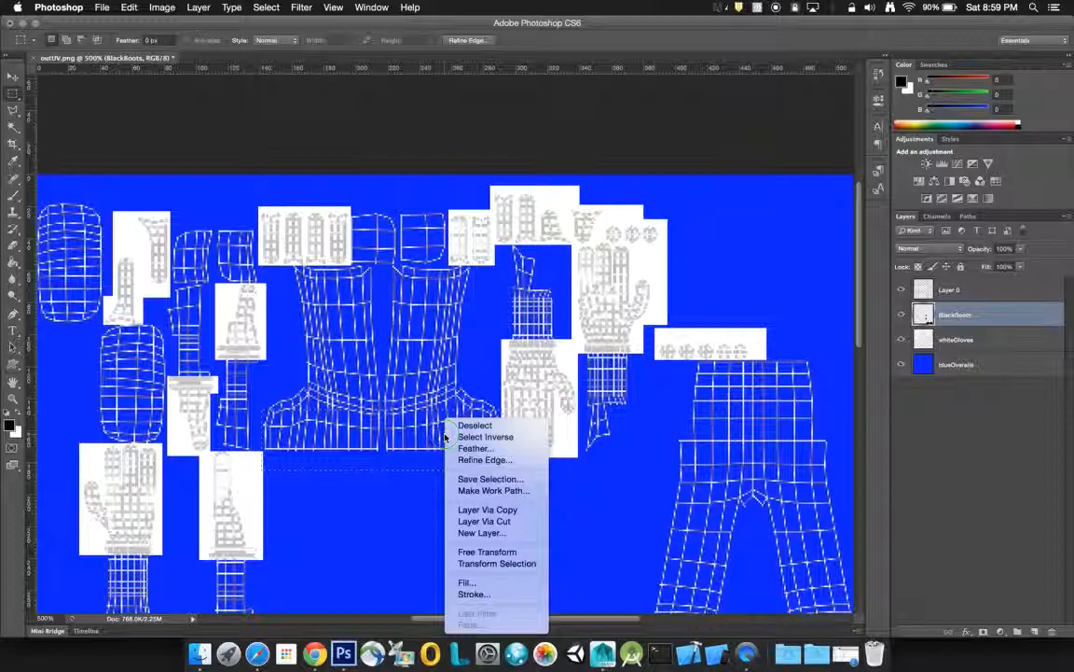
click(482, 584)
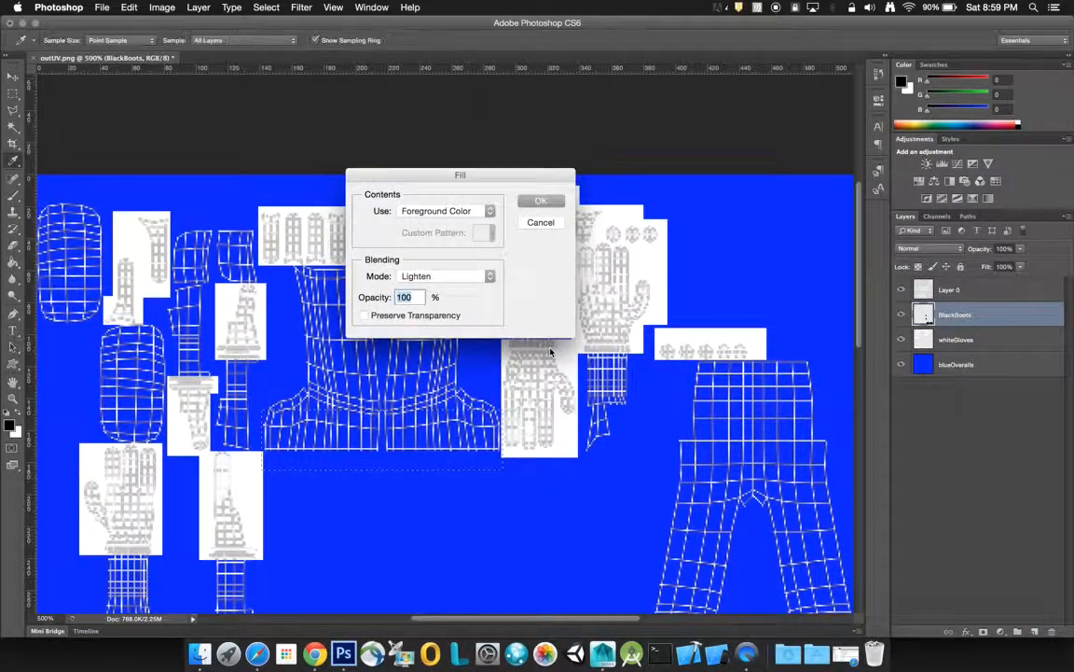
click(540, 202)
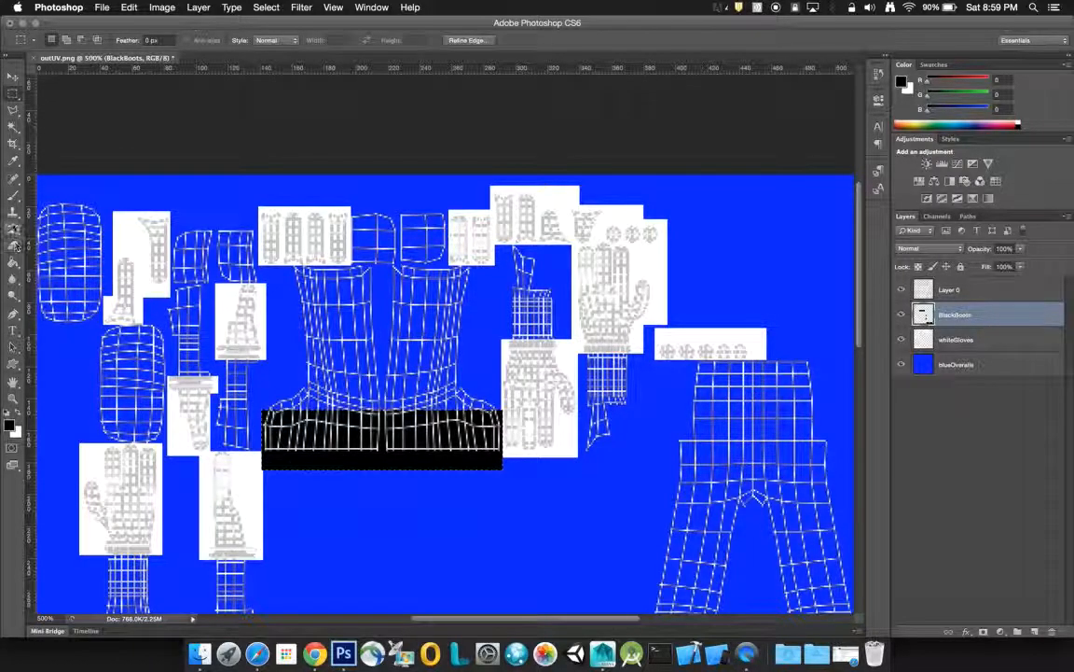
click(13, 195)
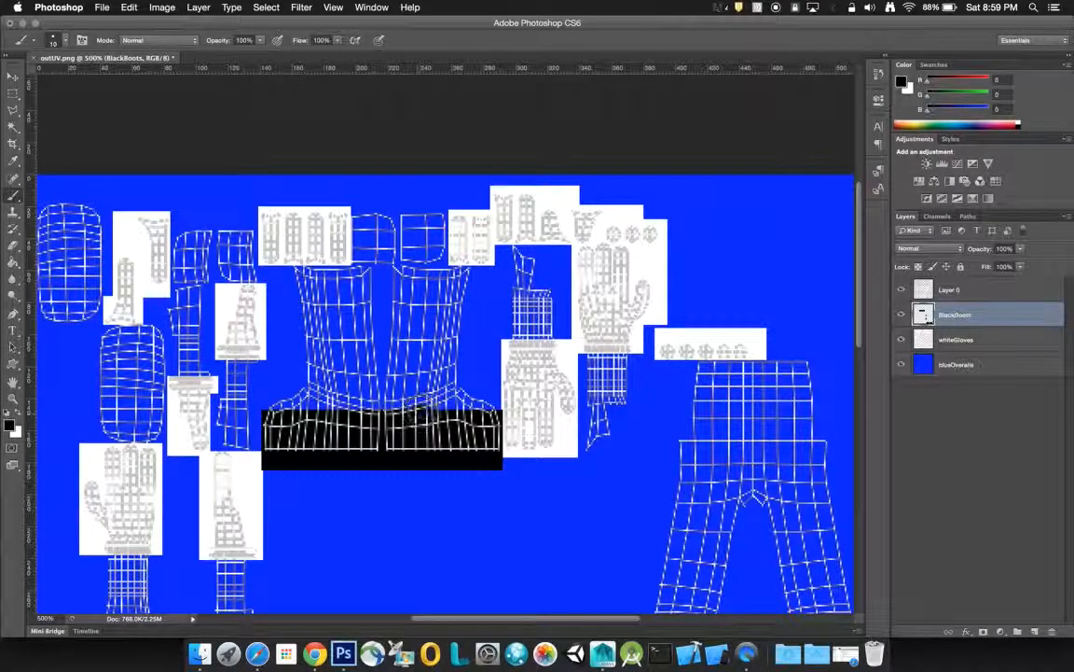
drag(458, 396, 498, 416)
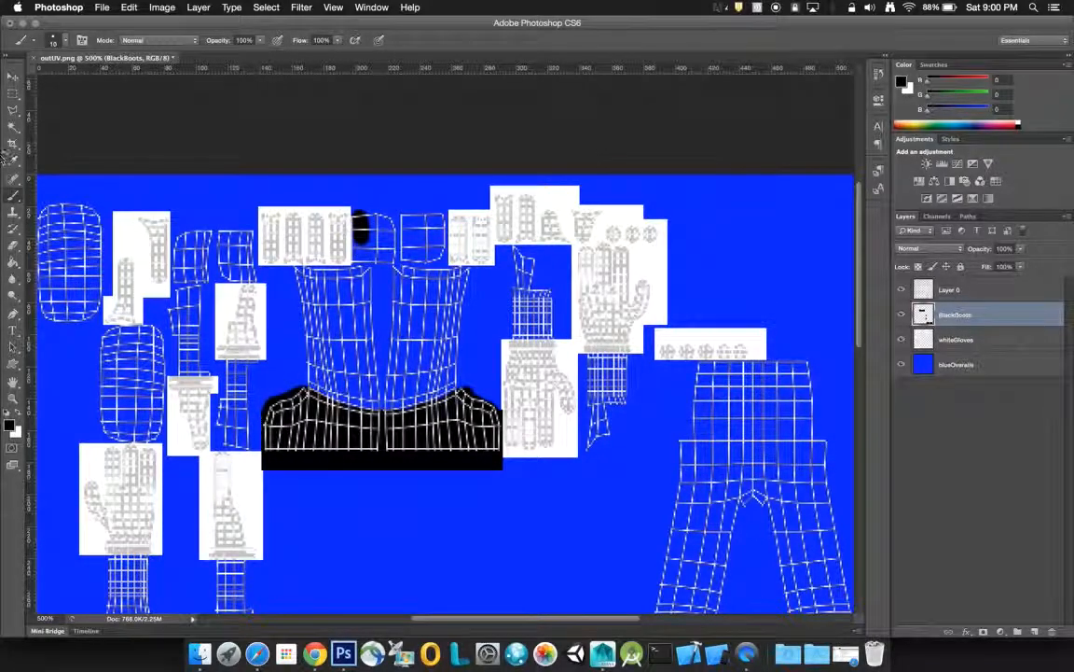
Step: Select the two small panels between the white finger blocks, about 61 by 34 px, and fill them with the black foreground color
click(13, 95)
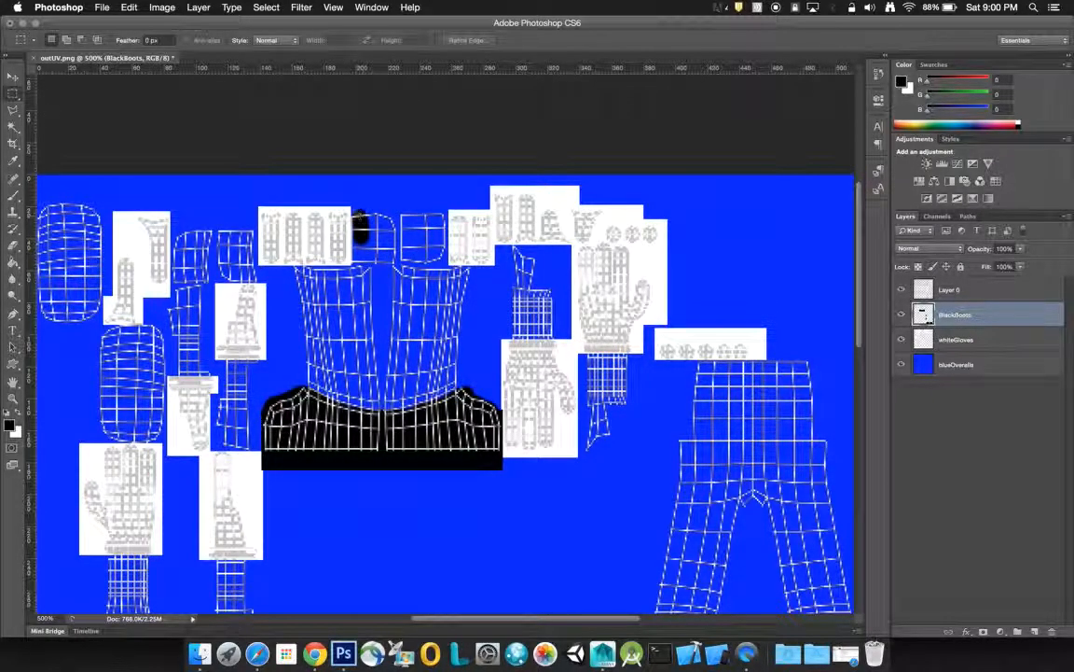
drag(355, 213, 449, 264)
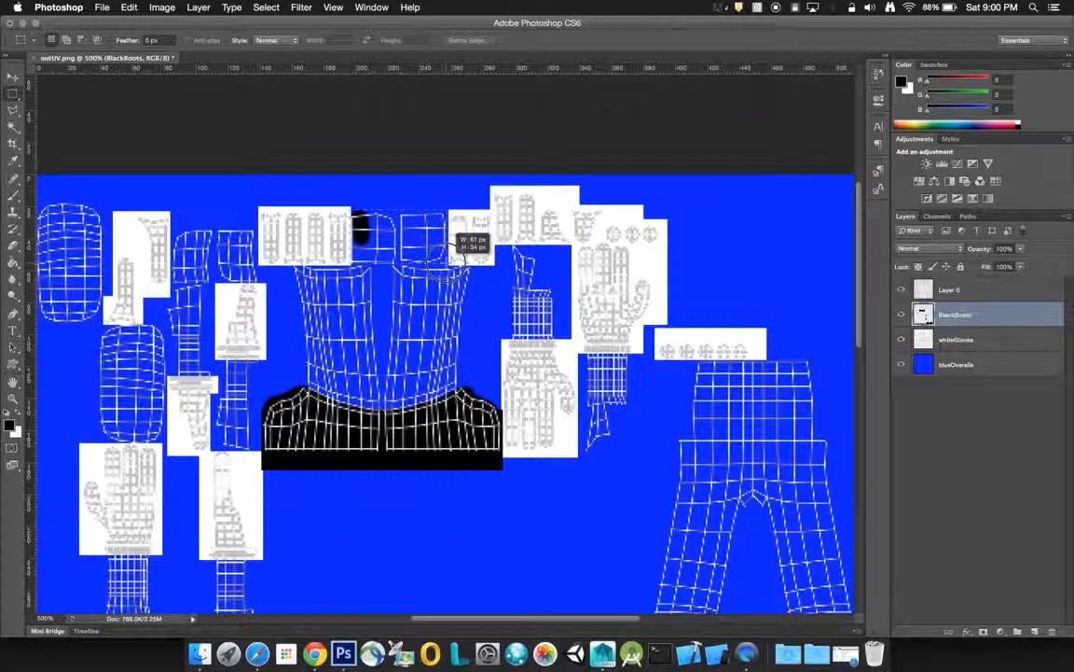
drag(449, 265, 452, 268)
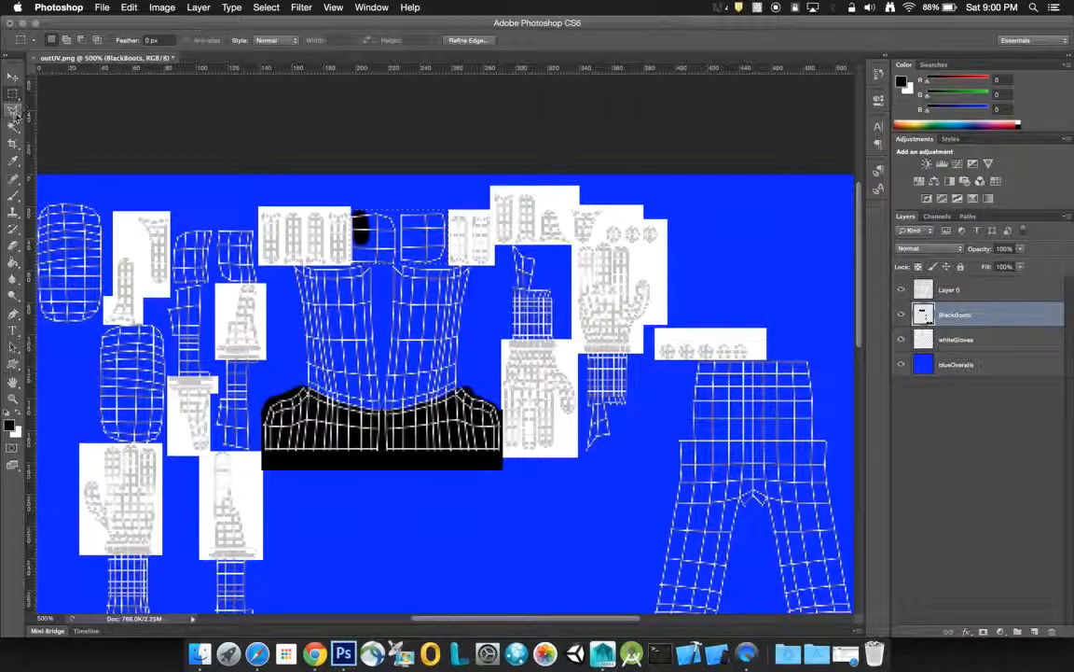
right_click(403, 245)
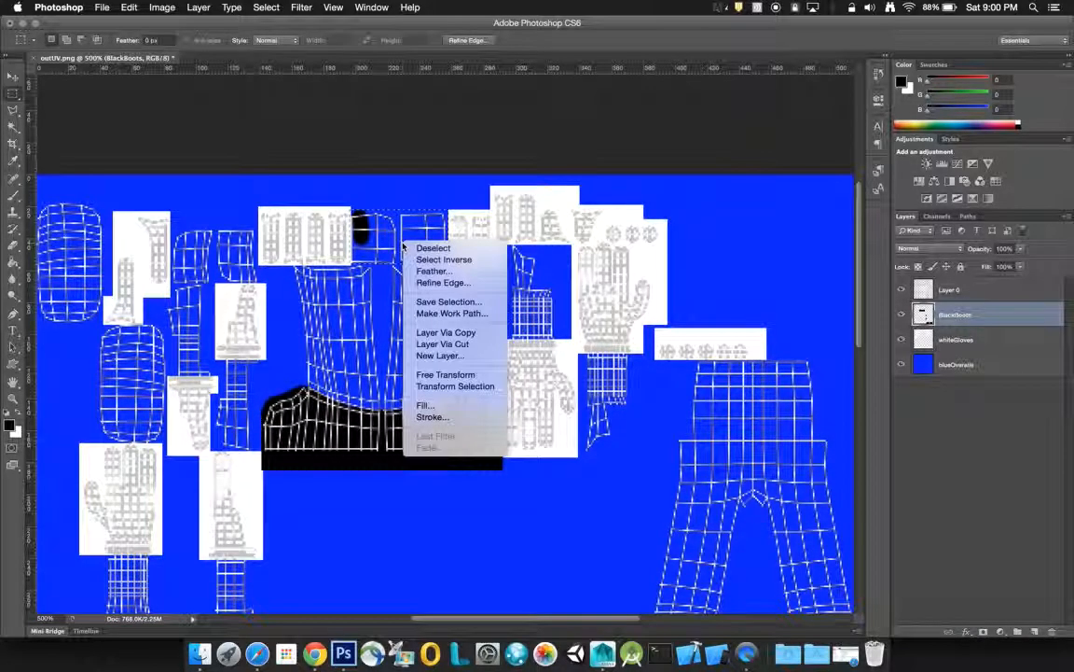
click(425, 405)
click(546, 203)
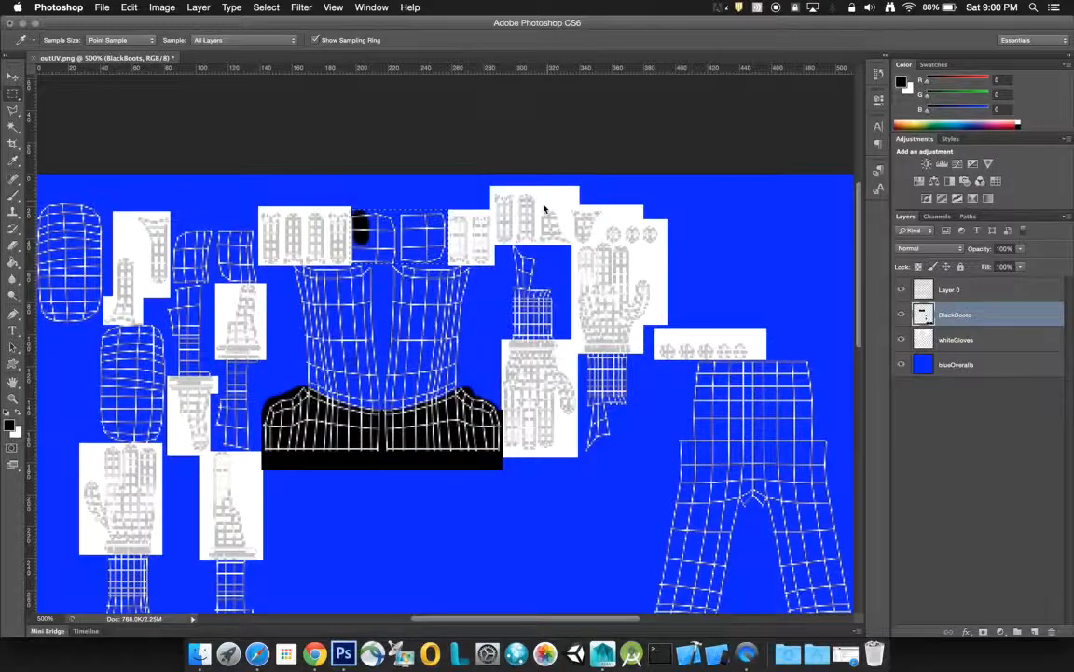
Step: Select the upper oval shell at the canvas's left edge, fill the rectangle with the black foreground color, and clear the selection
key(m)
drag(522, 619, 490, 620)
drag(142, 197, 210, 325)
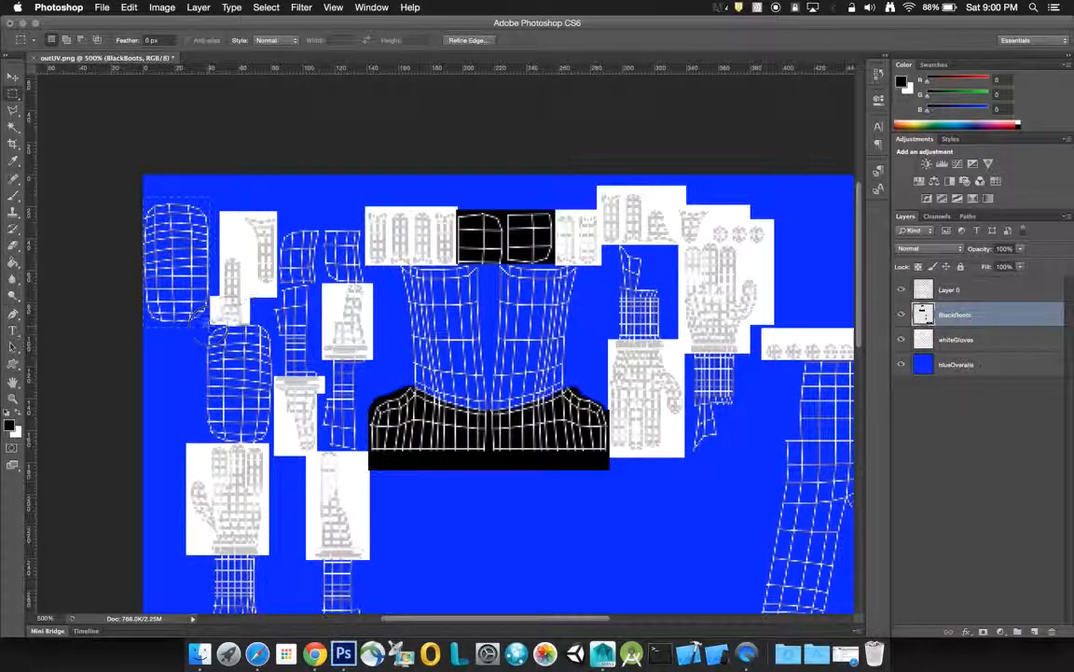
right_click(192, 291)
click(232, 454)
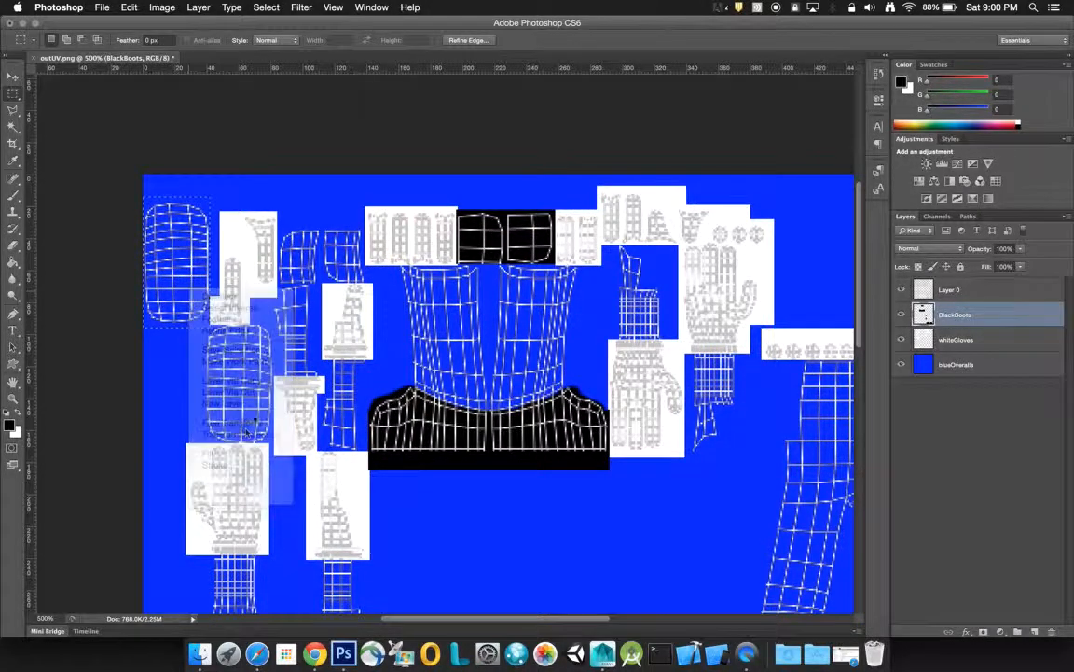
click(528, 203)
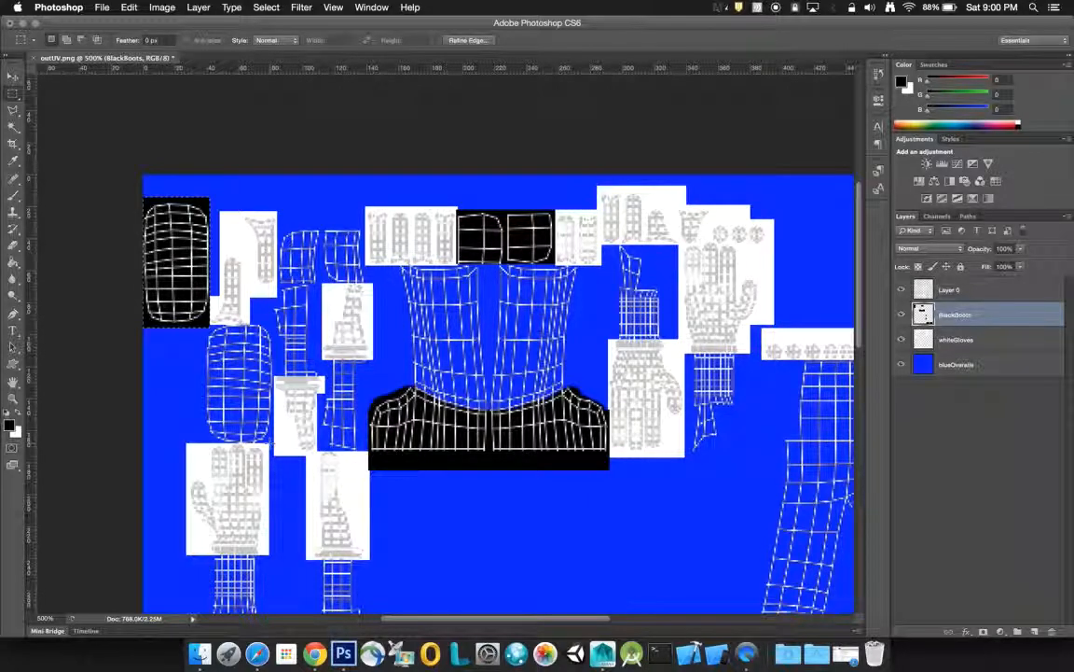
click(262, 438)
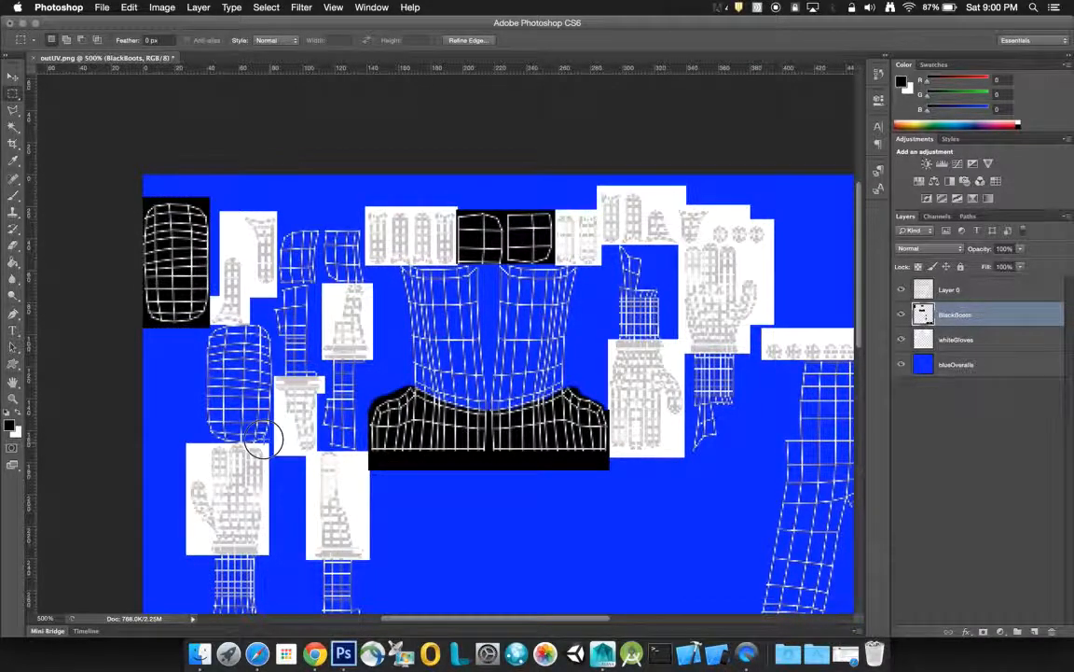
Step: Select the second oval shell, just above the lower white hand block, fill the rectangle with the black foreground color, and clear the selection
drag(230, 384, 214, 297)
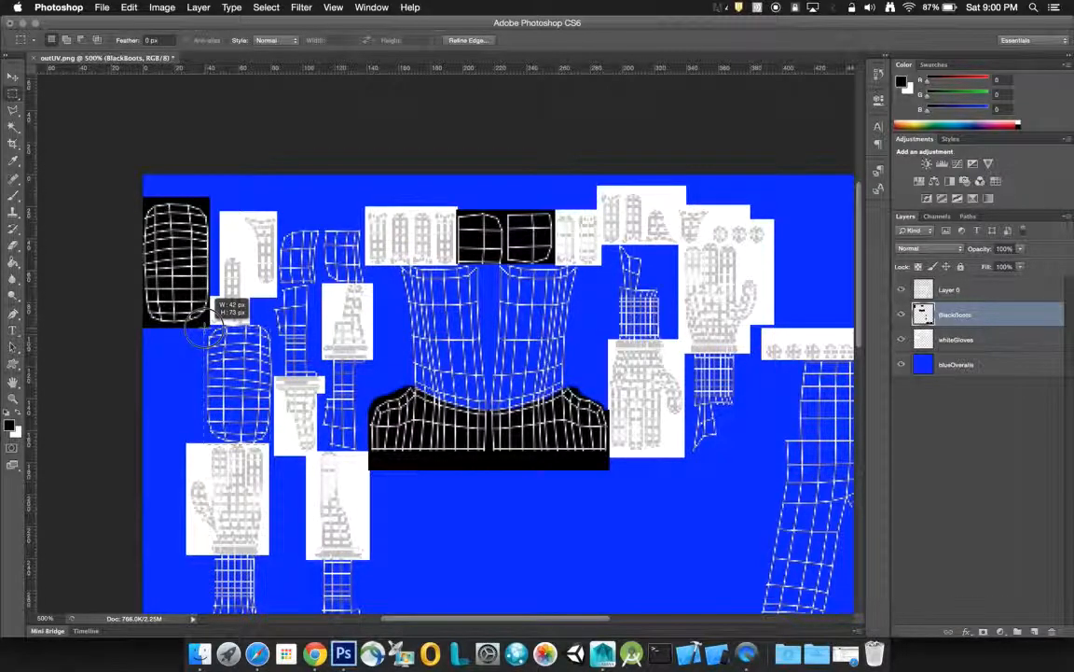
right_click(247, 401)
click(270, 554)
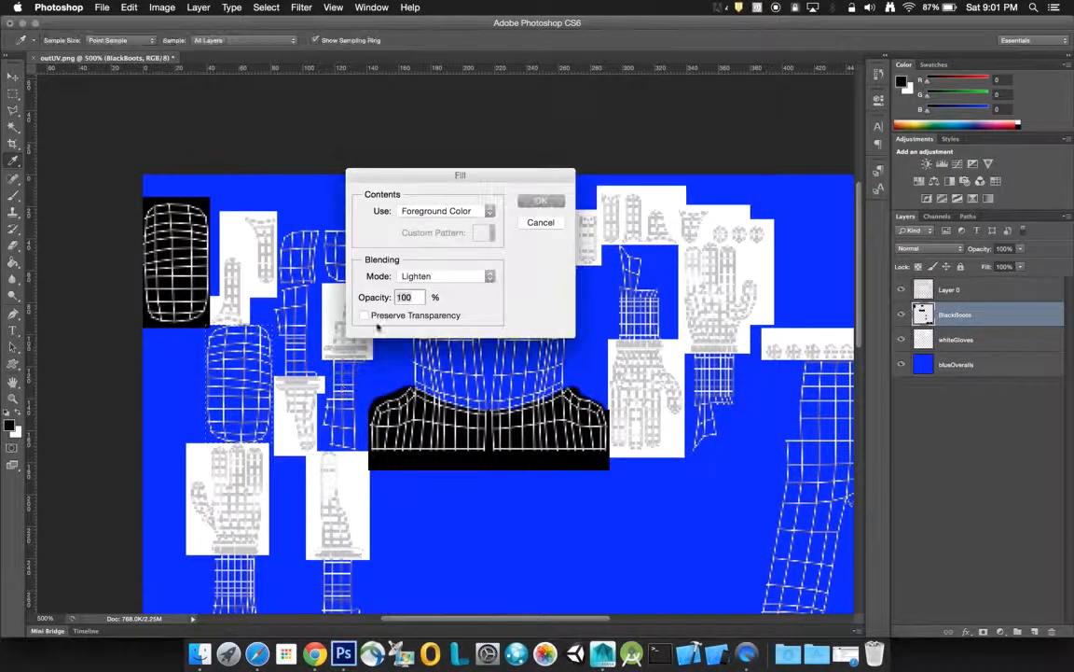
click(541, 200)
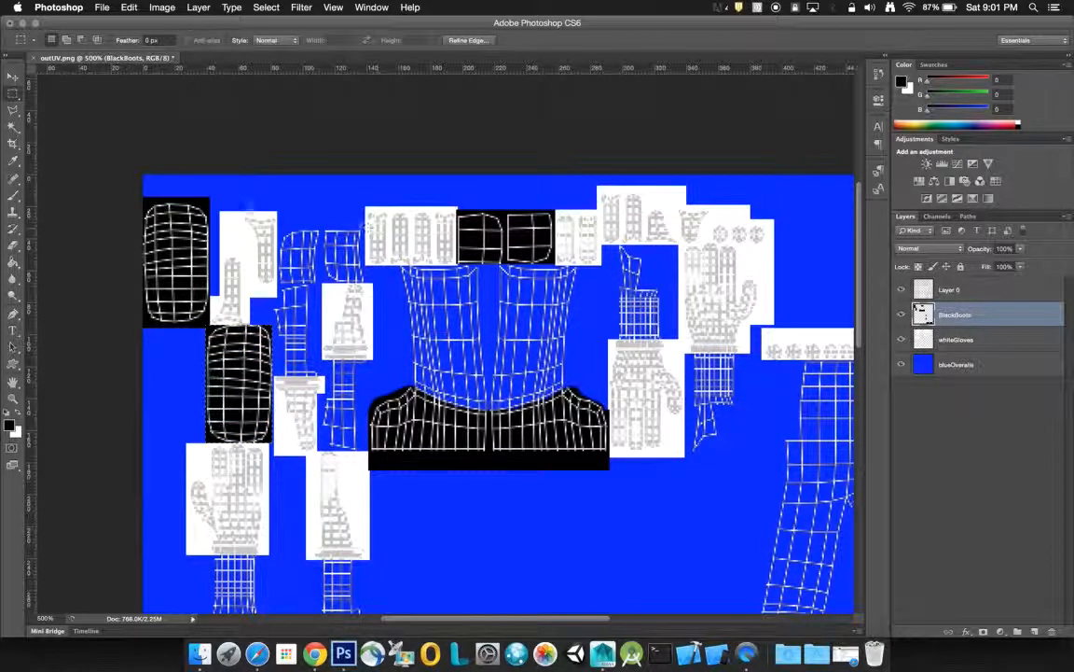
click(353, 220)
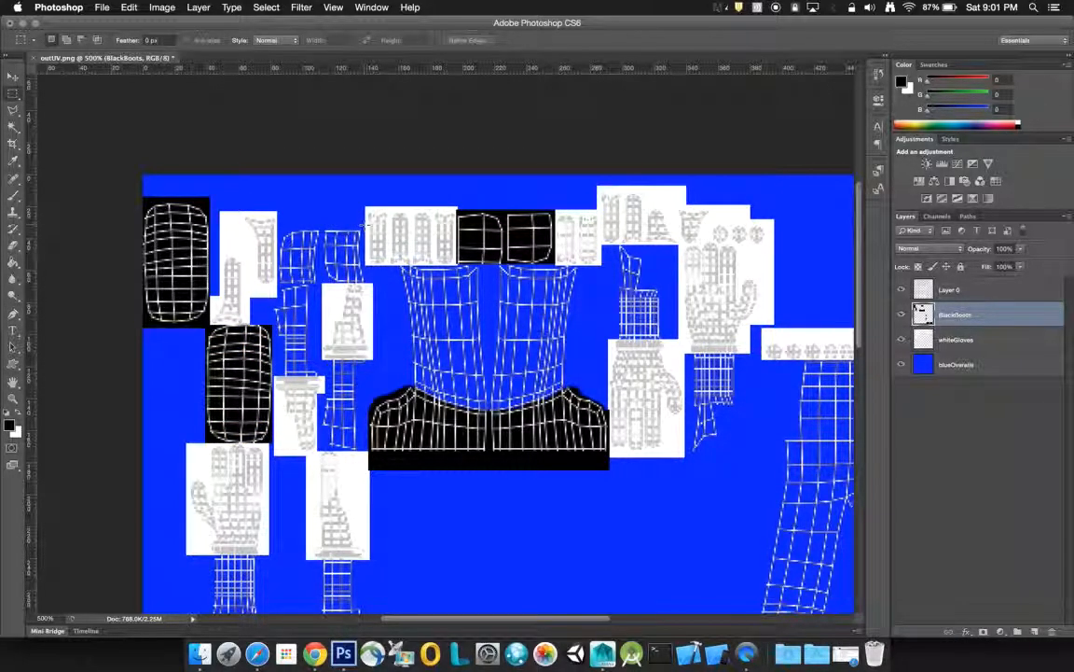
Step: Select the two small panels between the upper white glove blocks and the four-finger block, fill them with the black foreground color, and deselect
drag(362, 225, 266, 247)
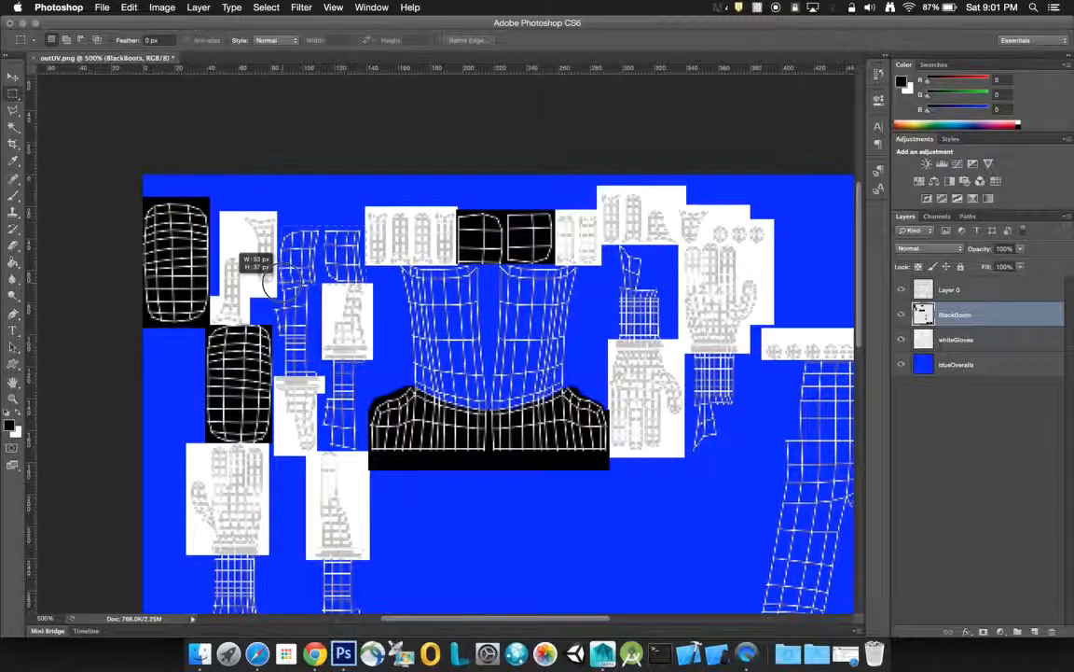
drag(273, 285, 270, 284)
right_click(289, 253)
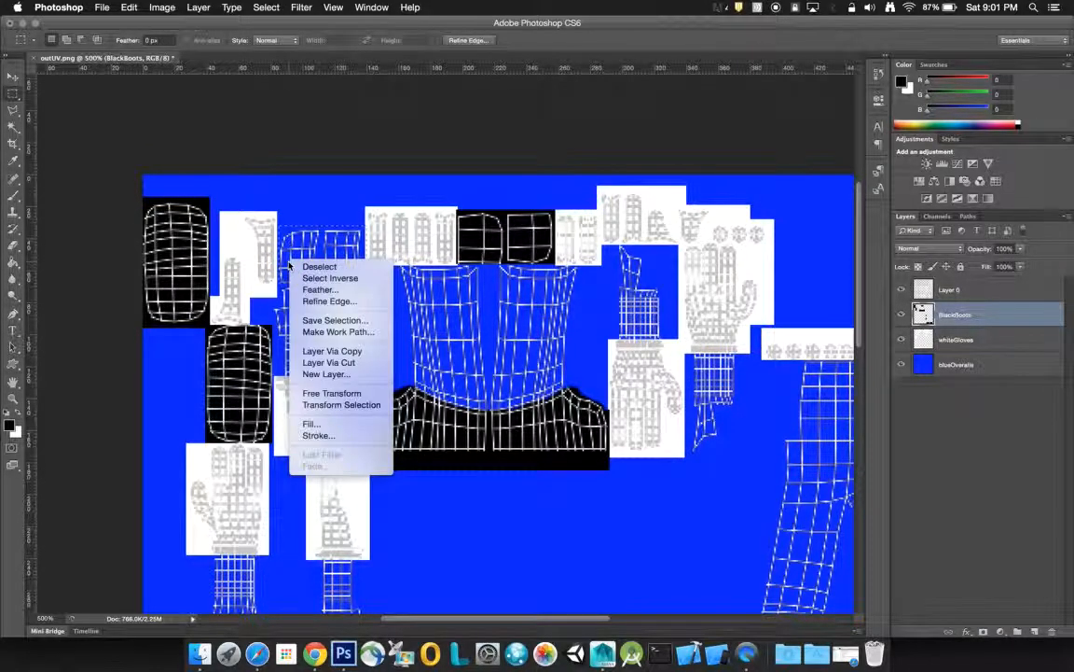
click(324, 423)
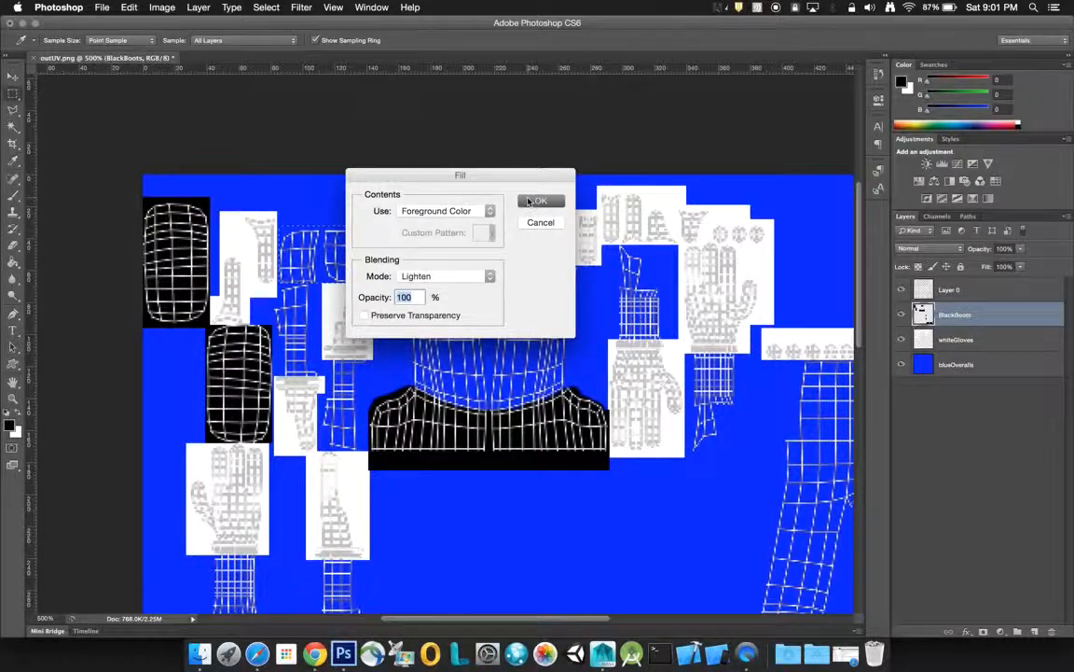
key(Return)
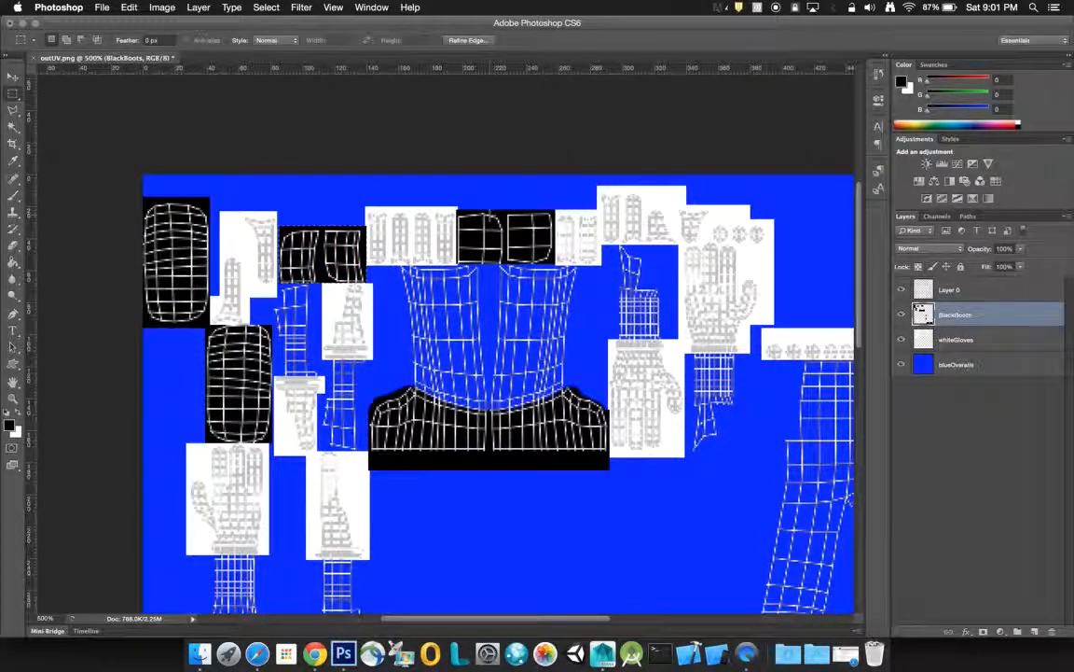
key(super+d)
Step: Change the foreground color from the Color Picker to a red of R 202, G 0, B 0
scroll(495, 328, up, 2)
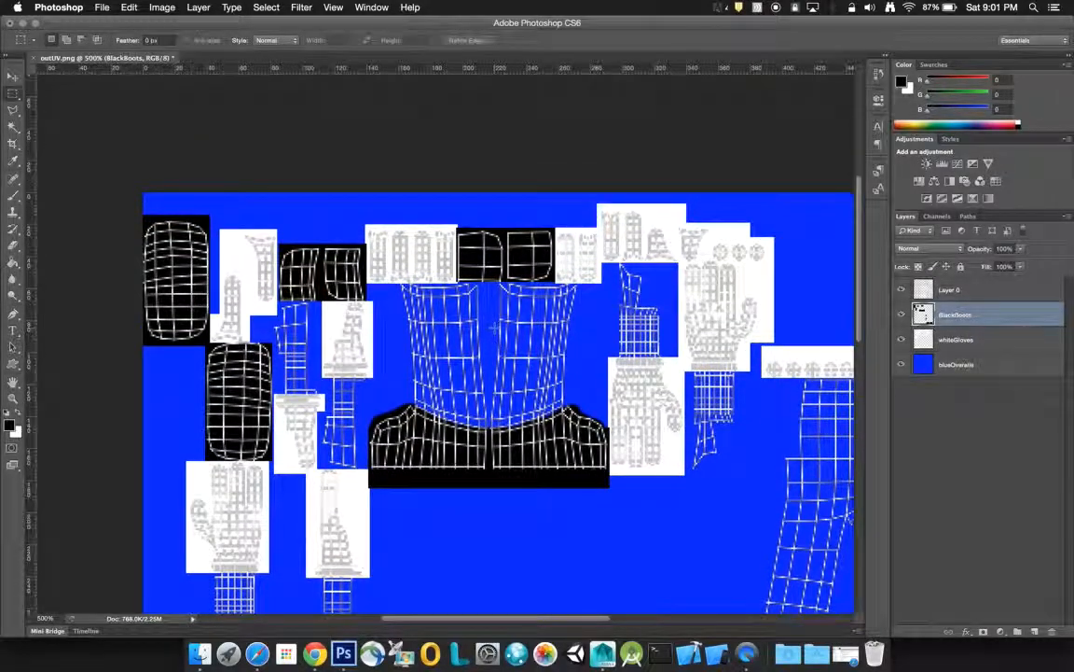
mouse_move(862, 279)
mouse_down()
mouse_move(857, 429)
mouse_move(866, 301)
mouse_up()
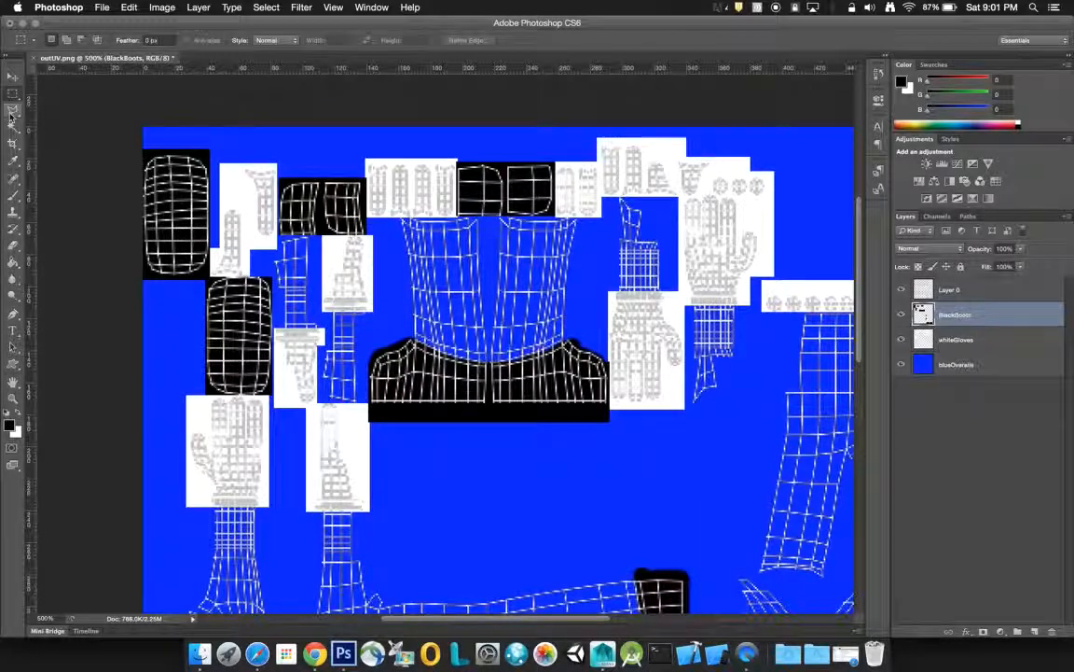
click(10, 427)
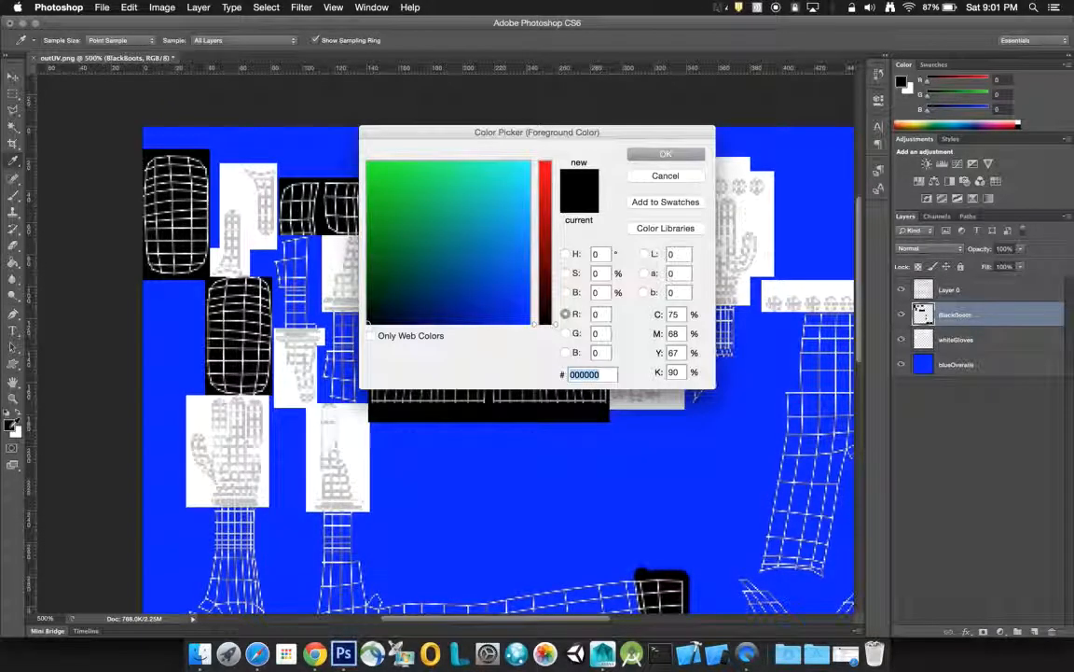
drag(558, 324, 560, 197)
click(662, 155)
key(m)
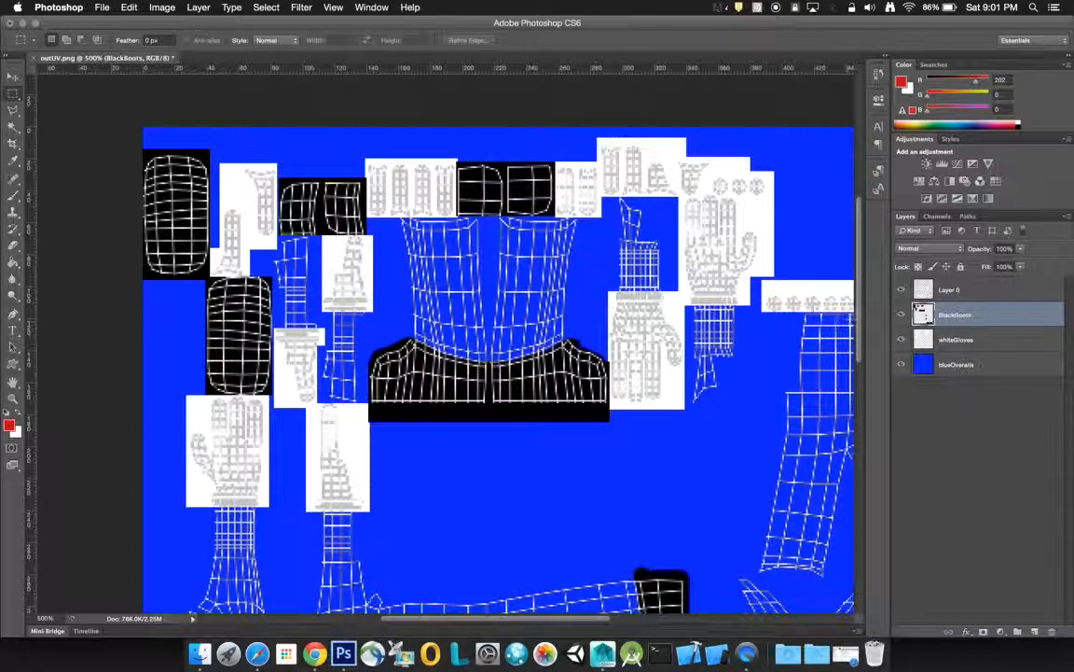
Step: Create a new layer above BlackBoots and name it redShirt
scroll(861, 372, down, 5)
drag(861, 372, 863, 399)
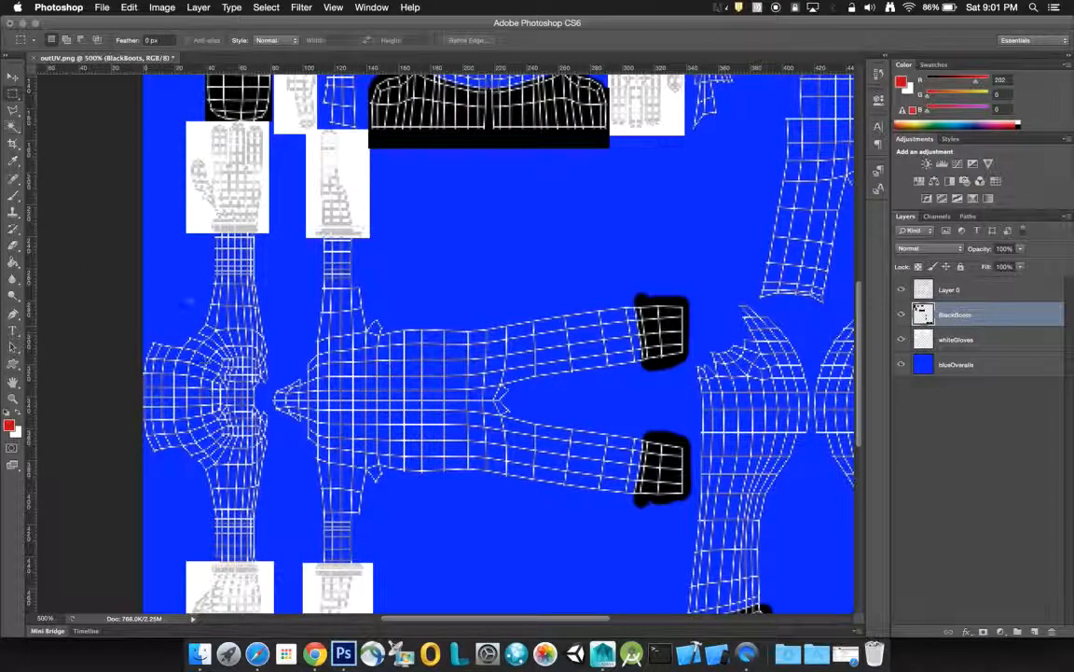
click(1034, 633)
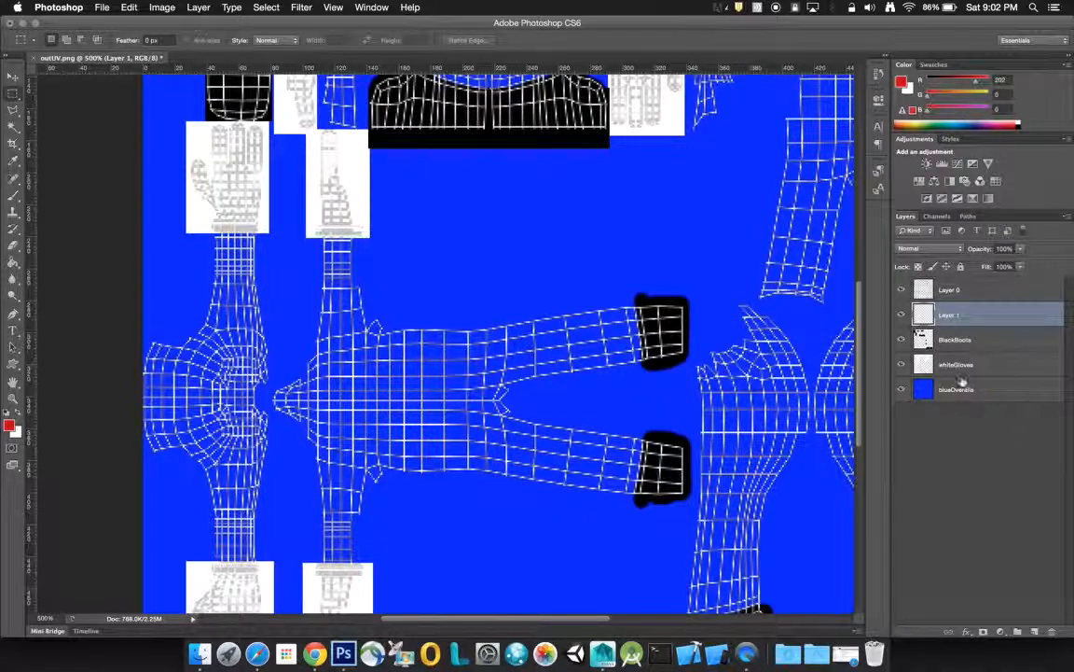
double_click(948, 315)
text(redShirt)
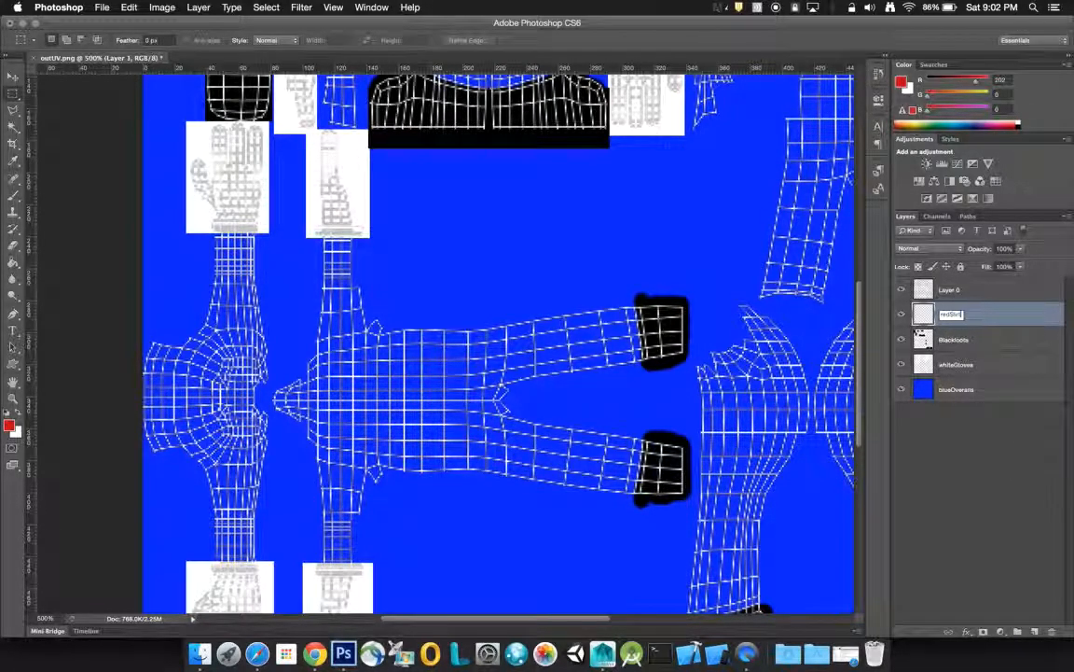
key(Return)
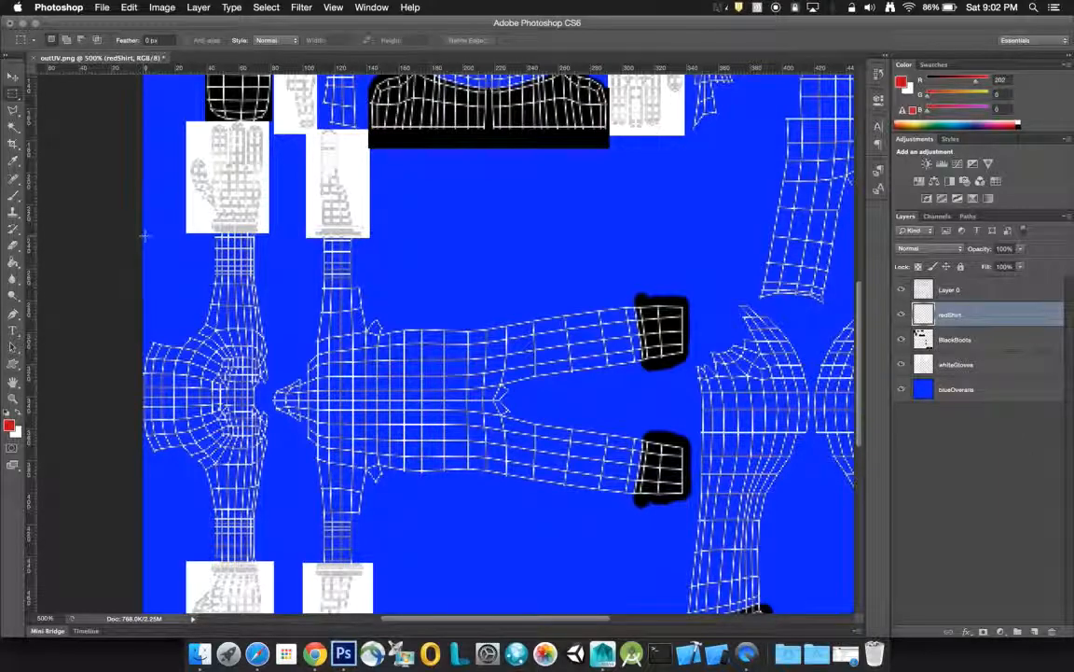
Step: Fill a rectangle over the arms and rounded shell at the canvas's left edge, between the white hand blocks, with the red foreground color
drag(142, 233, 264, 370)
drag(306, 504, 291, 560)
right_click(258, 452)
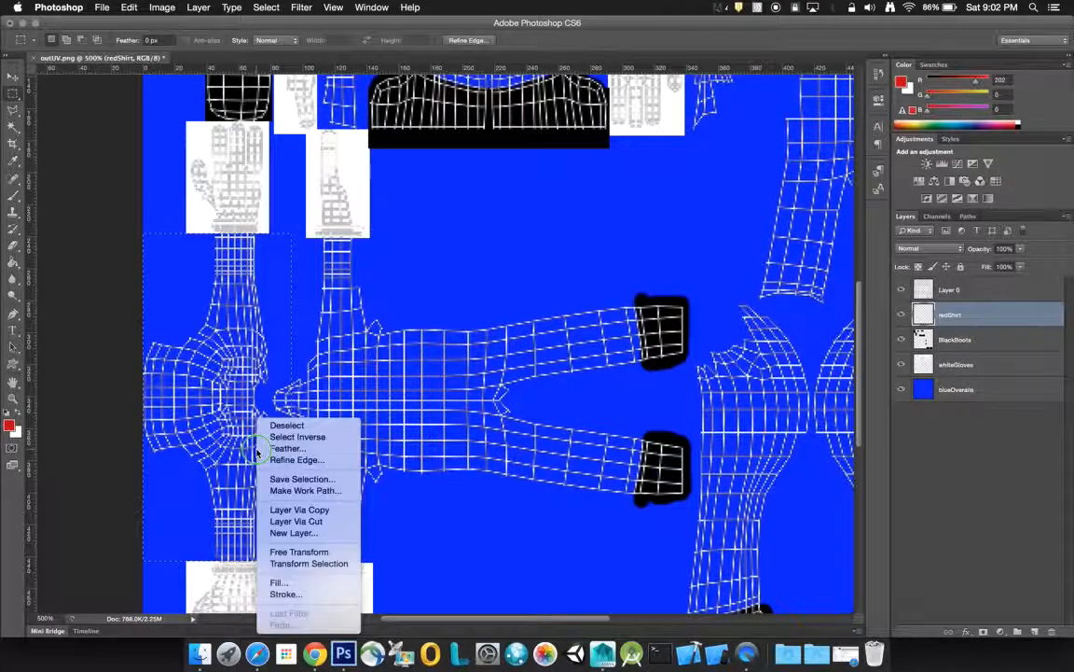
click(276, 583)
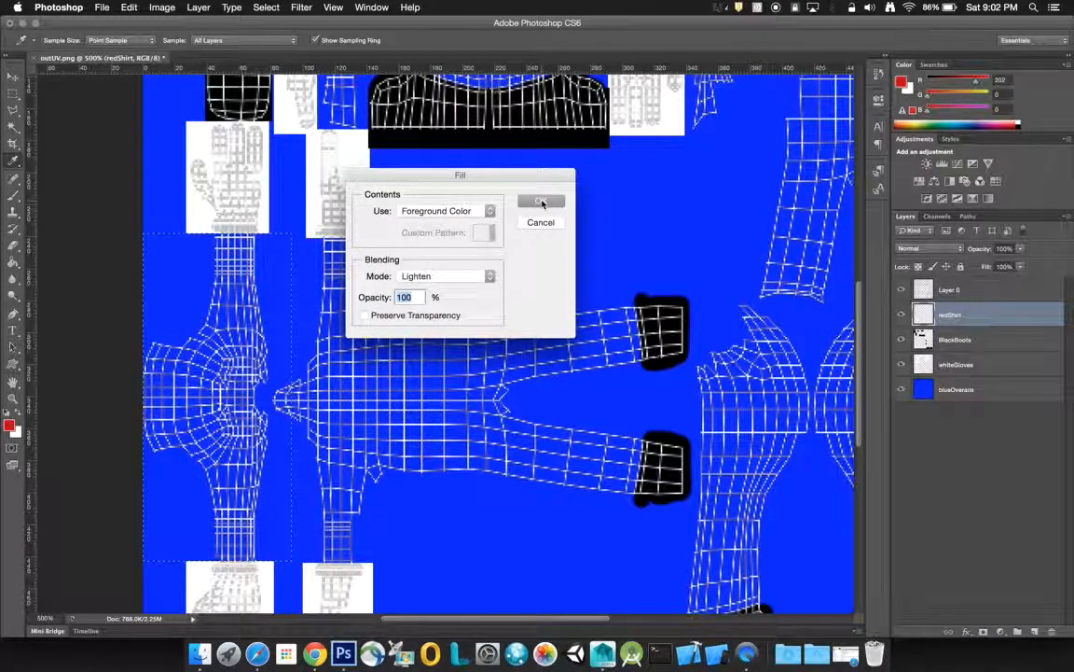
click(542, 204)
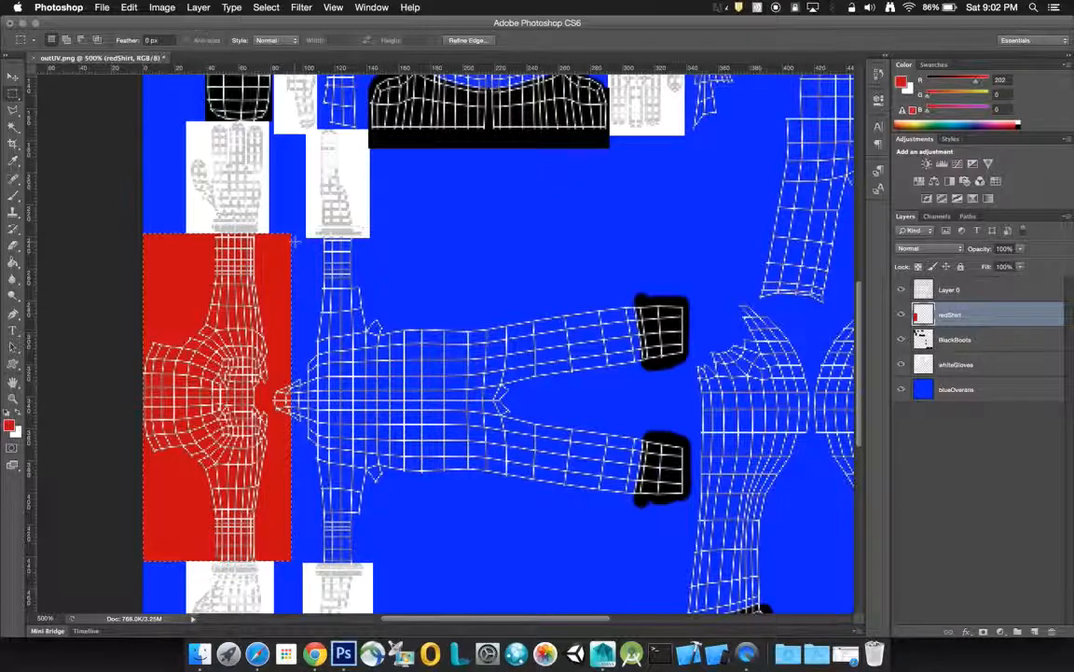
Step: Fill a rectangle over the sideways body's arms and torso, ending where the legs begin, with red, and brush over the blue gap near its pointed tip
drag(302, 220, 465, 560)
right_click(332, 365)
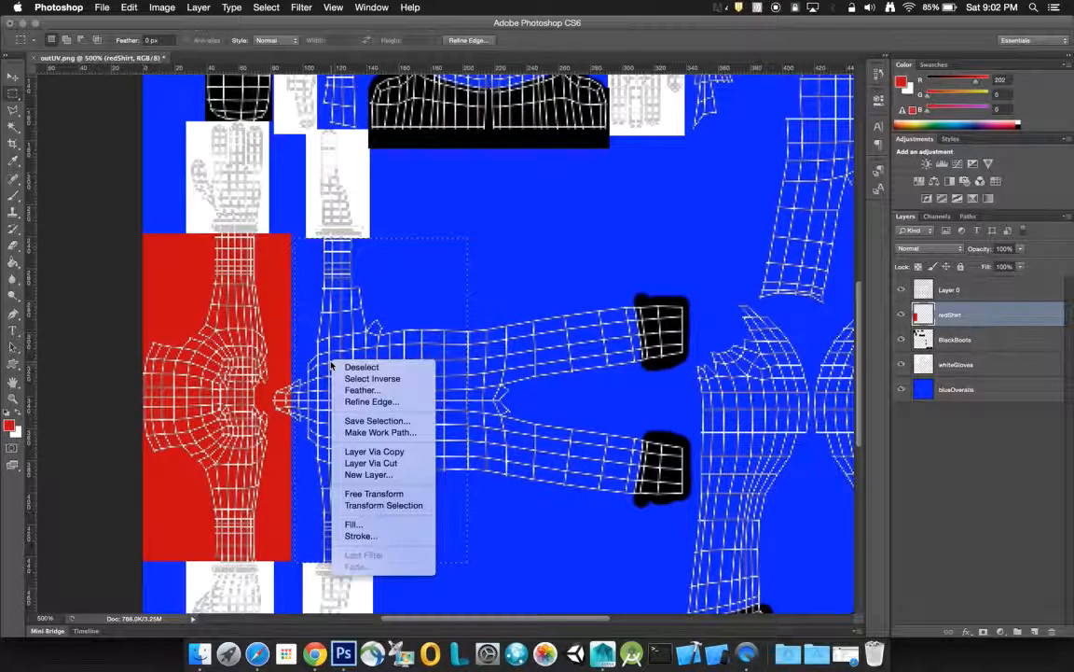
click(392, 528)
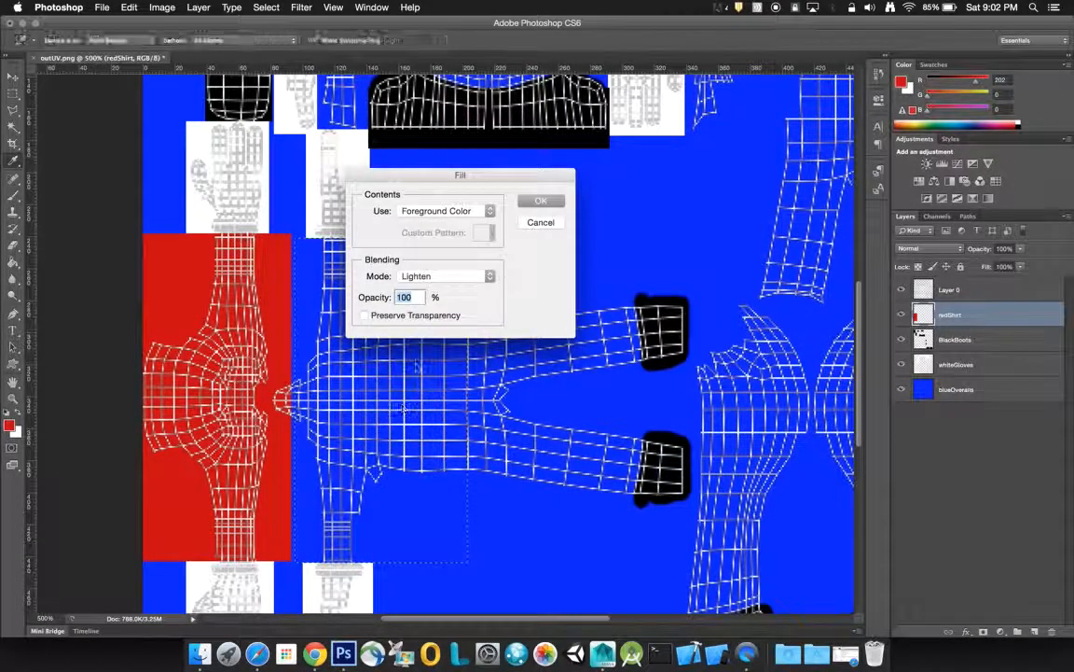
click(542, 201)
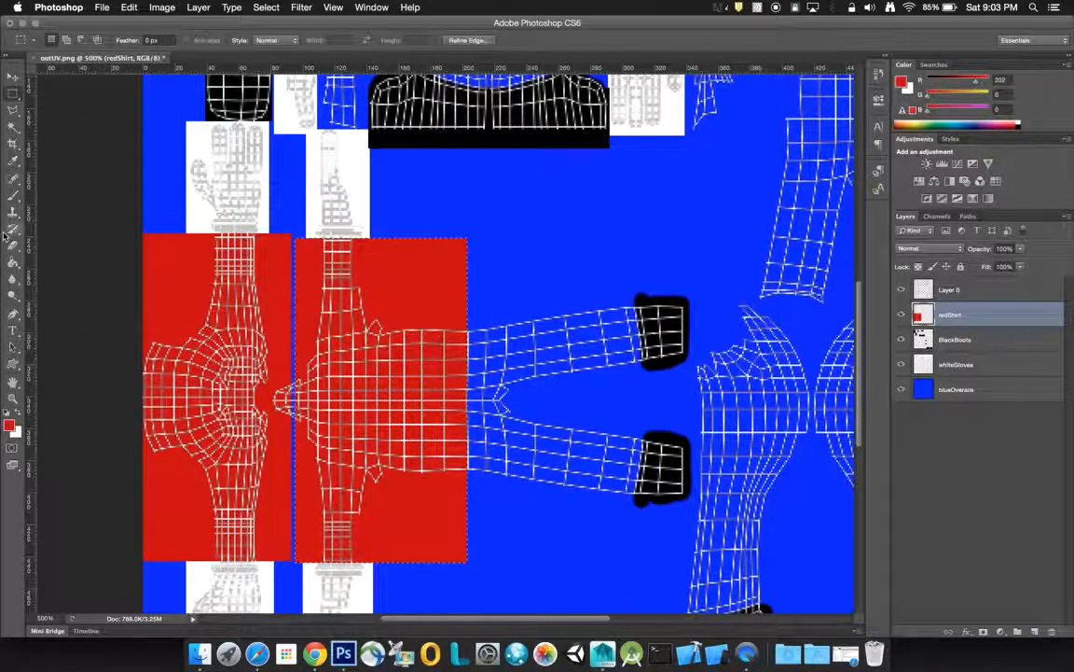
key(super+d)
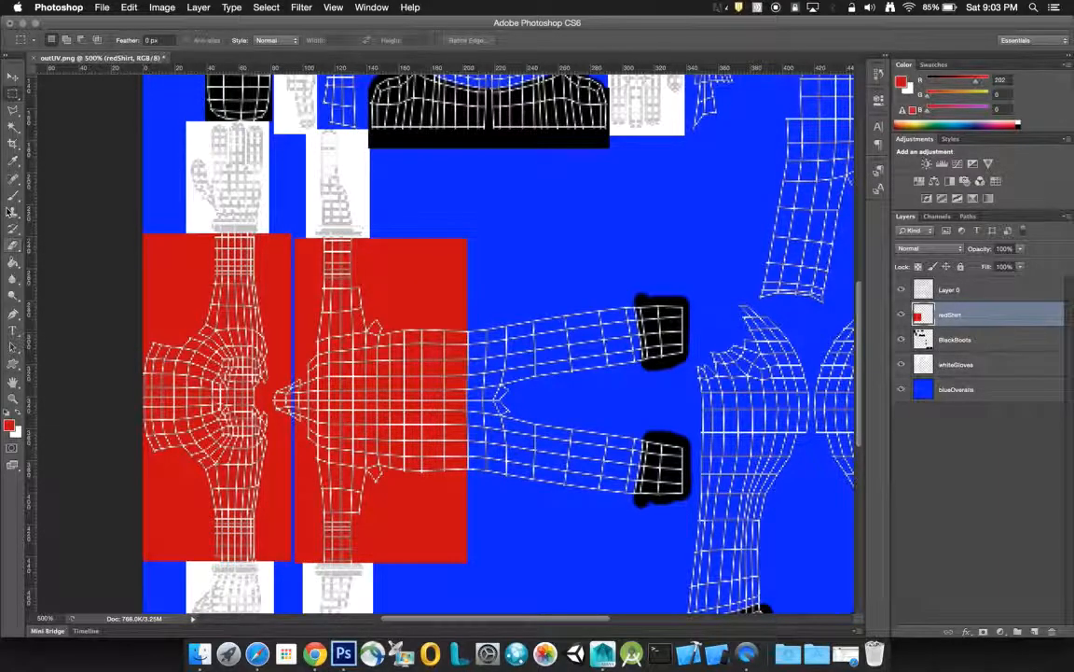
click(13, 195)
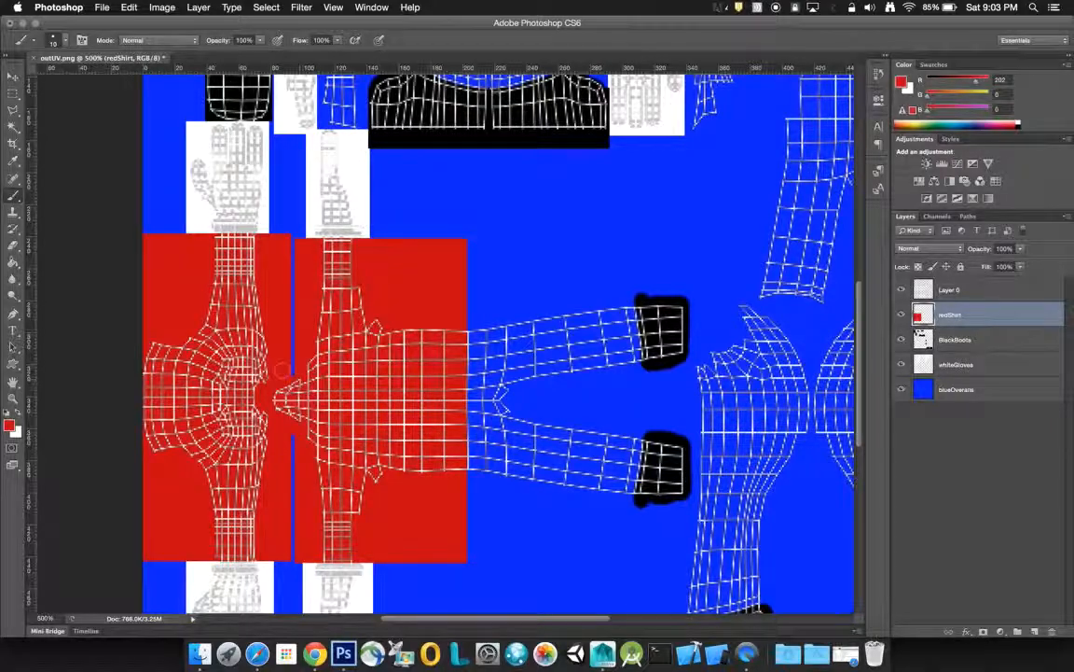
Step: Select a rectangle over the upper halves of the two mirrored side-body shells and fill it with the red foreground color
click(12, 94)
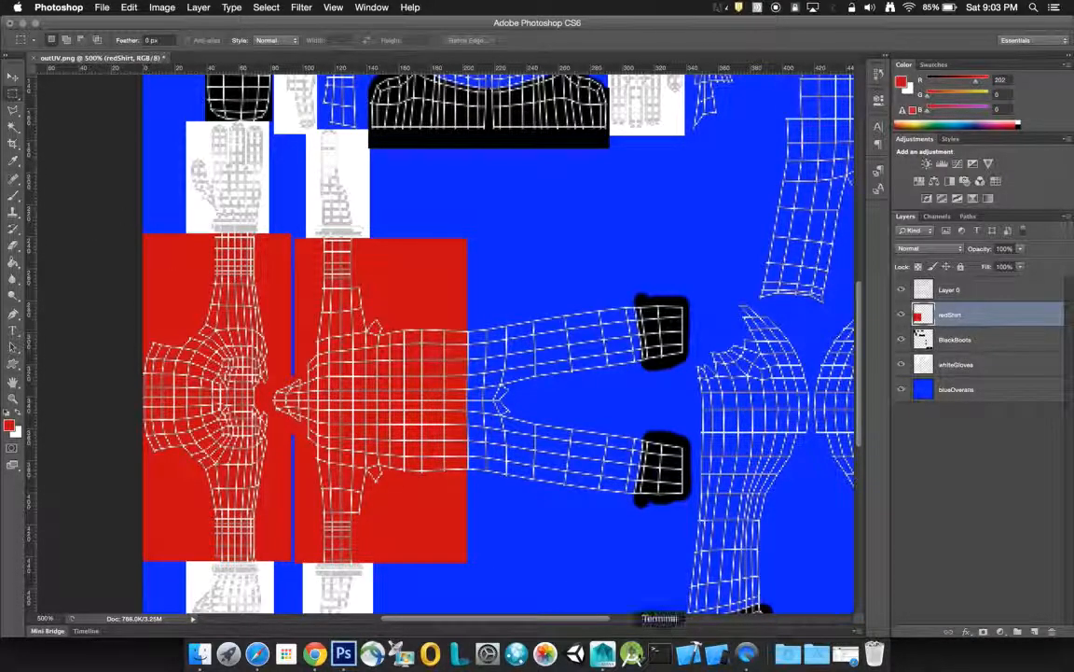
drag(595, 618, 644, 622)
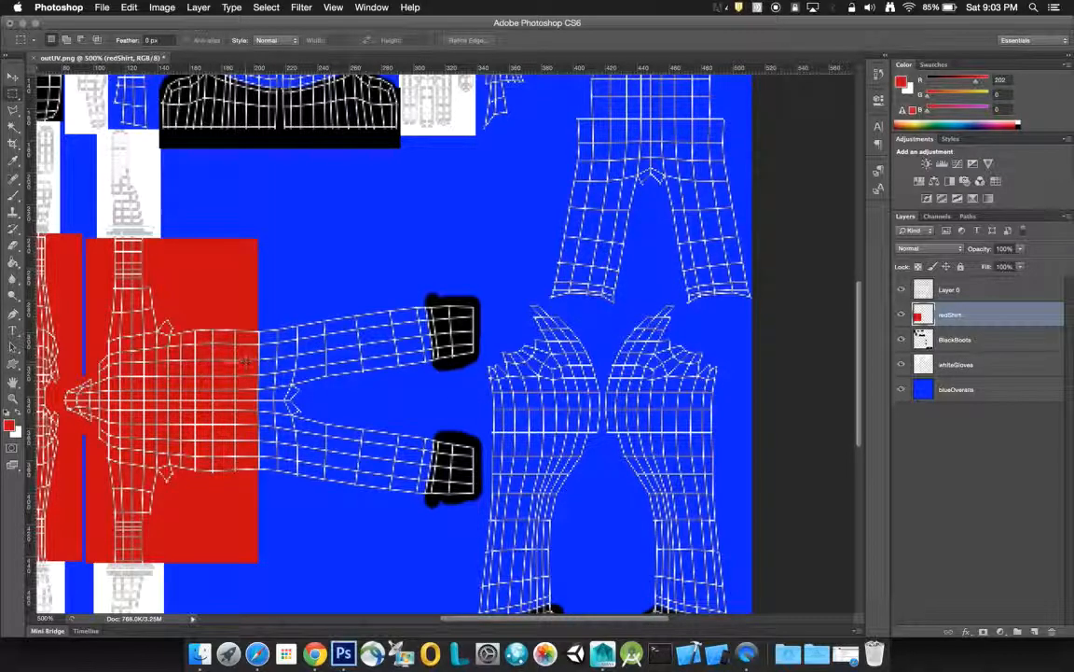
drag(493, 449, 505, 454)
drag(671, 444, 719, 304)
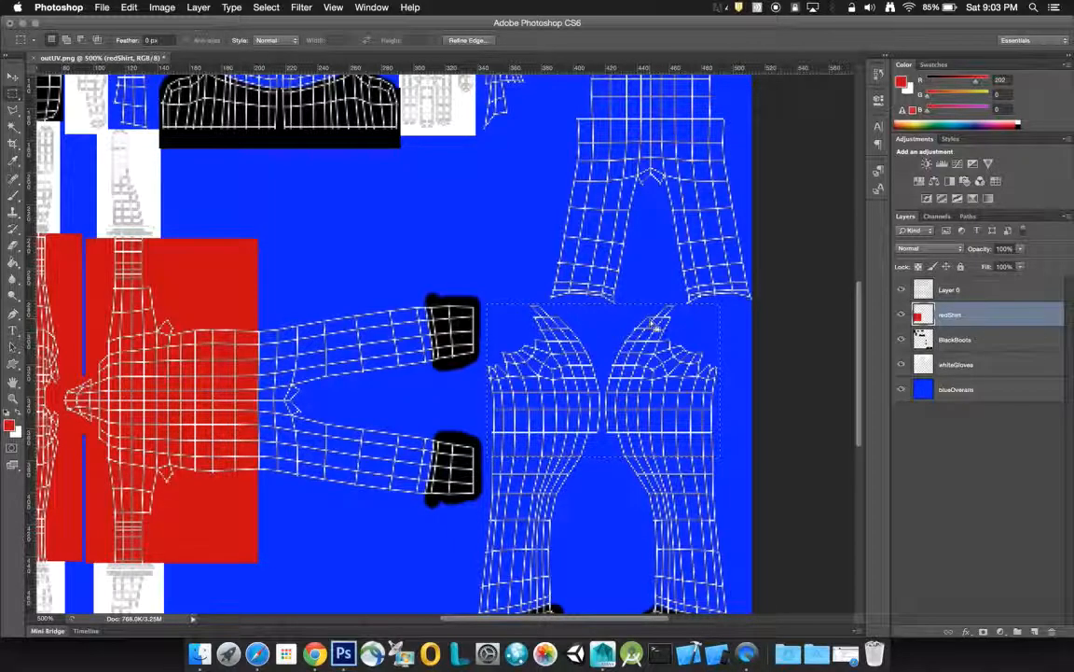
right_click(625, 342)
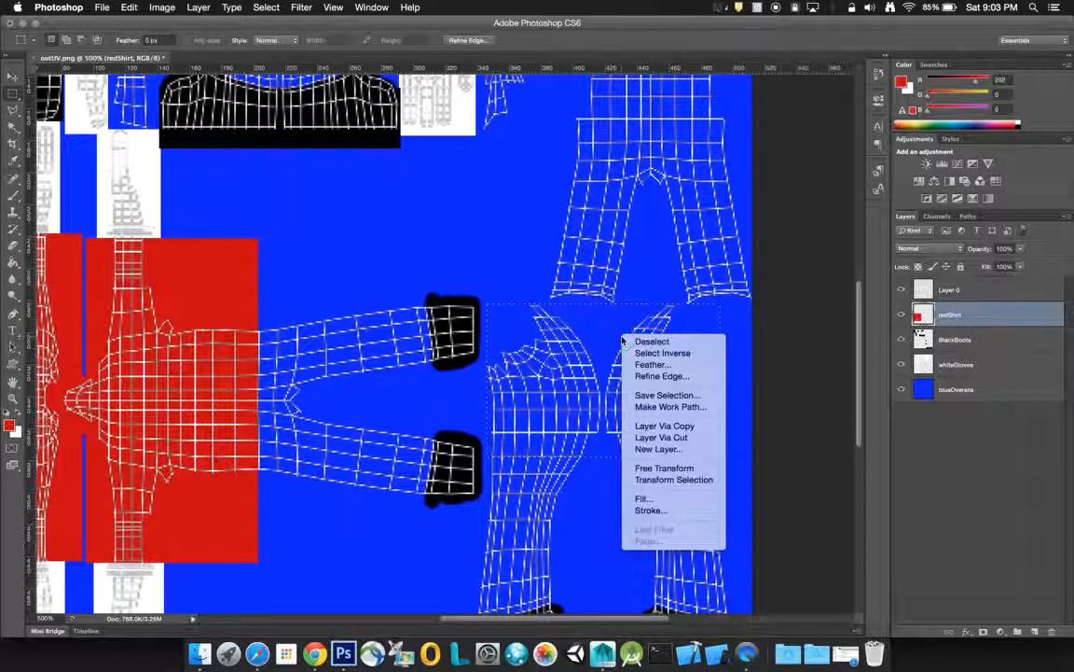
click(671, 498)
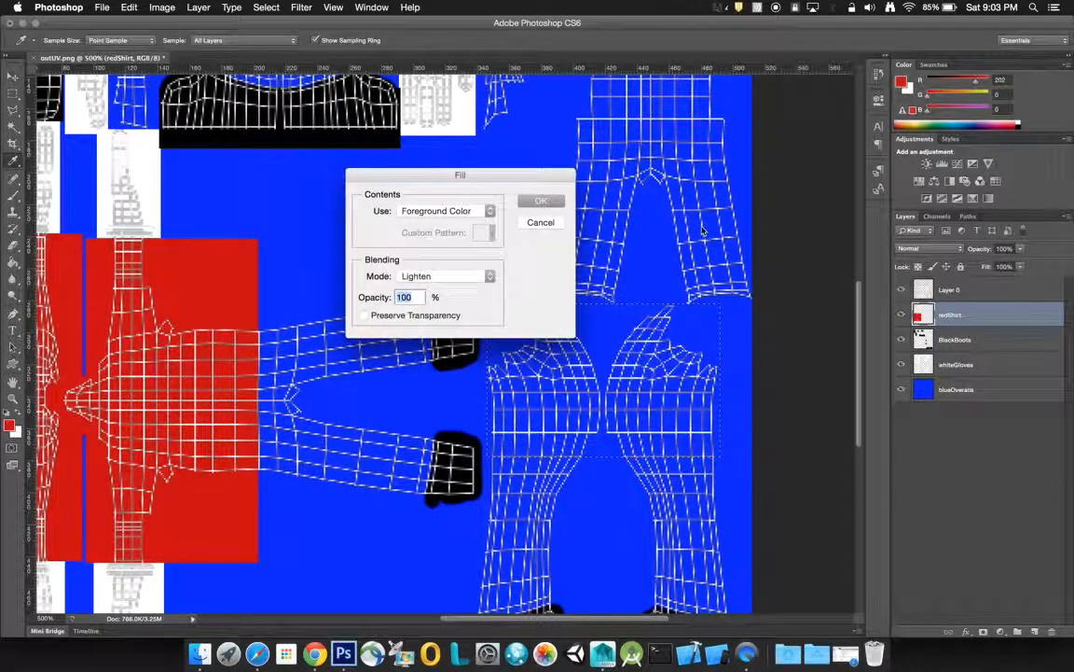
click(540, 202)
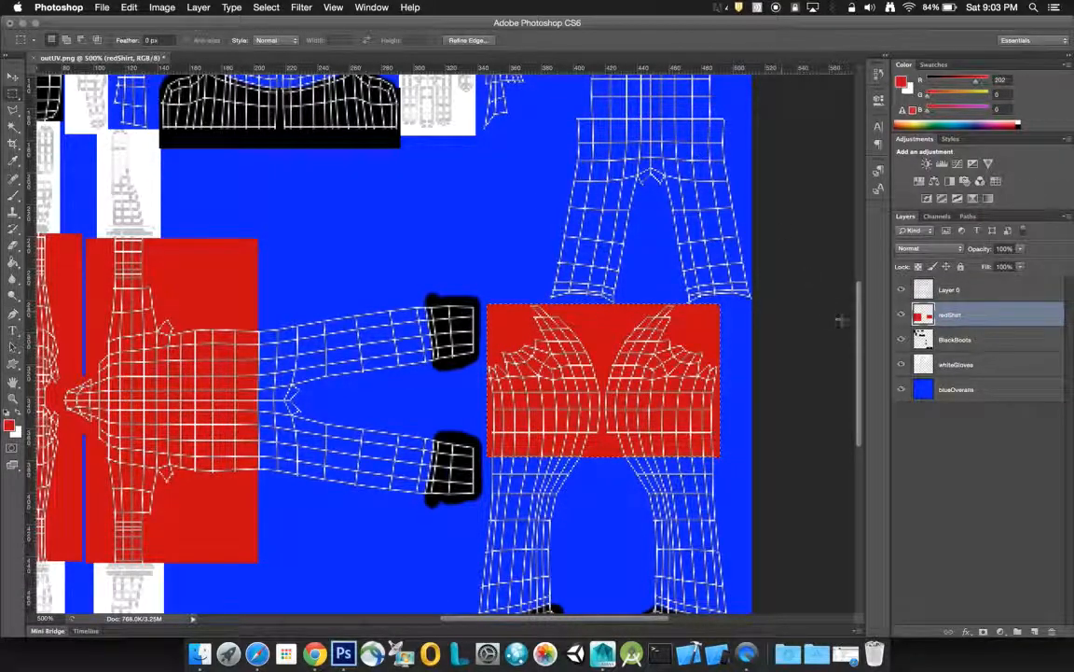
Step: Fill a rectangle over the torso part of the two-legged panel below the white finger strip with red, clear the selection, and activate the Brush tool
scroll(855, 288, up, 5)
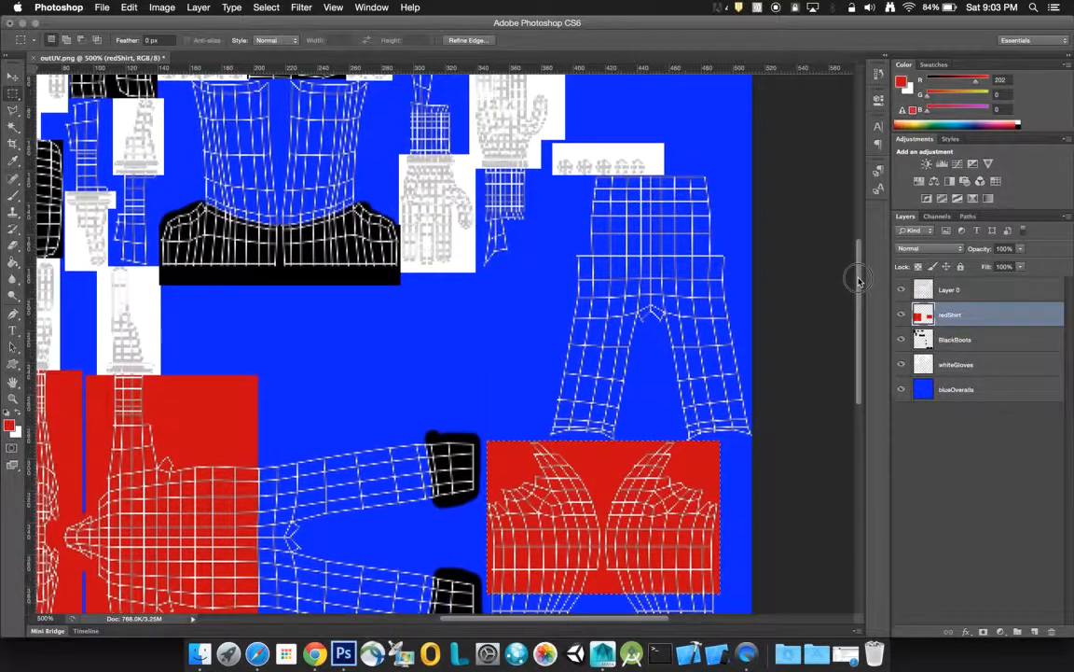
scroll(856, 278, up, 3)
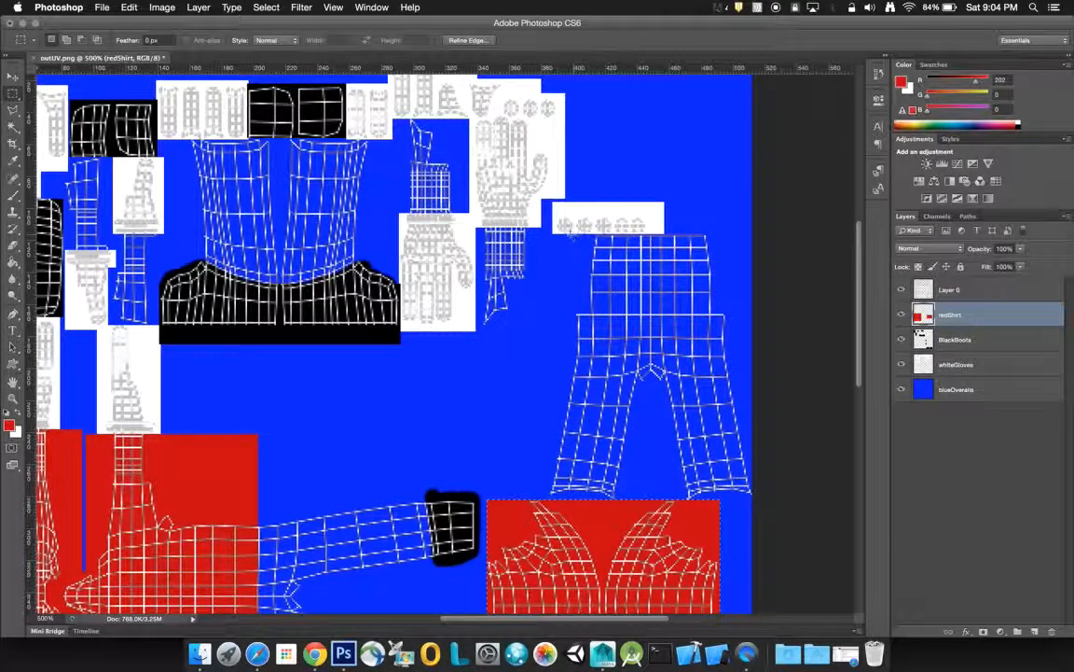
drag(565, 232, 745, 352)
right_click(693, 300)
click(713, 463)
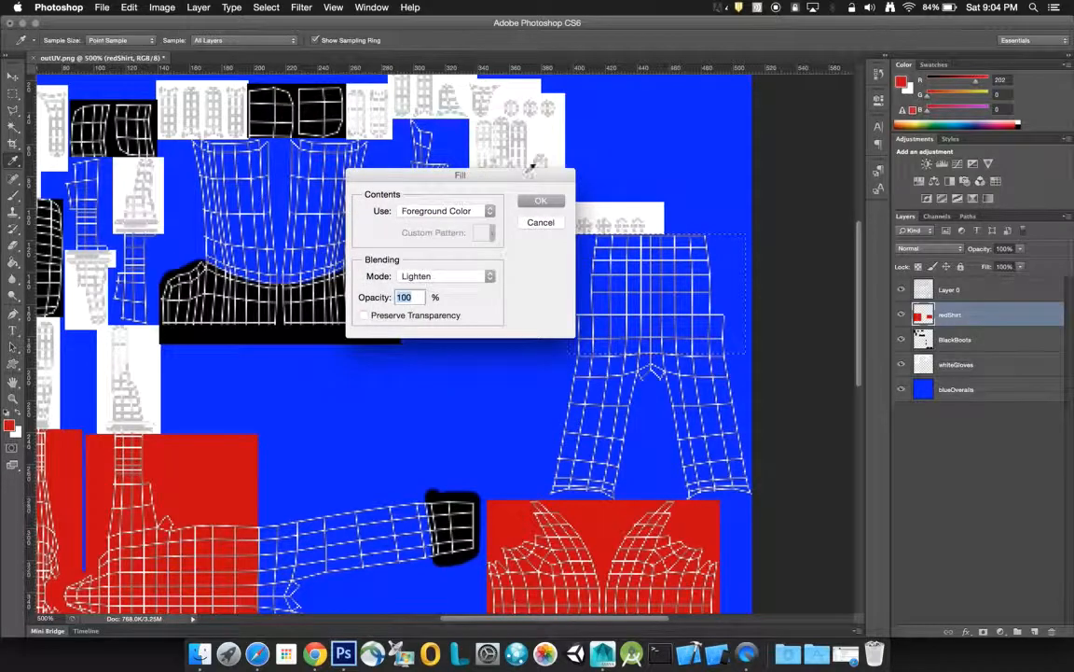
click(535, 201)
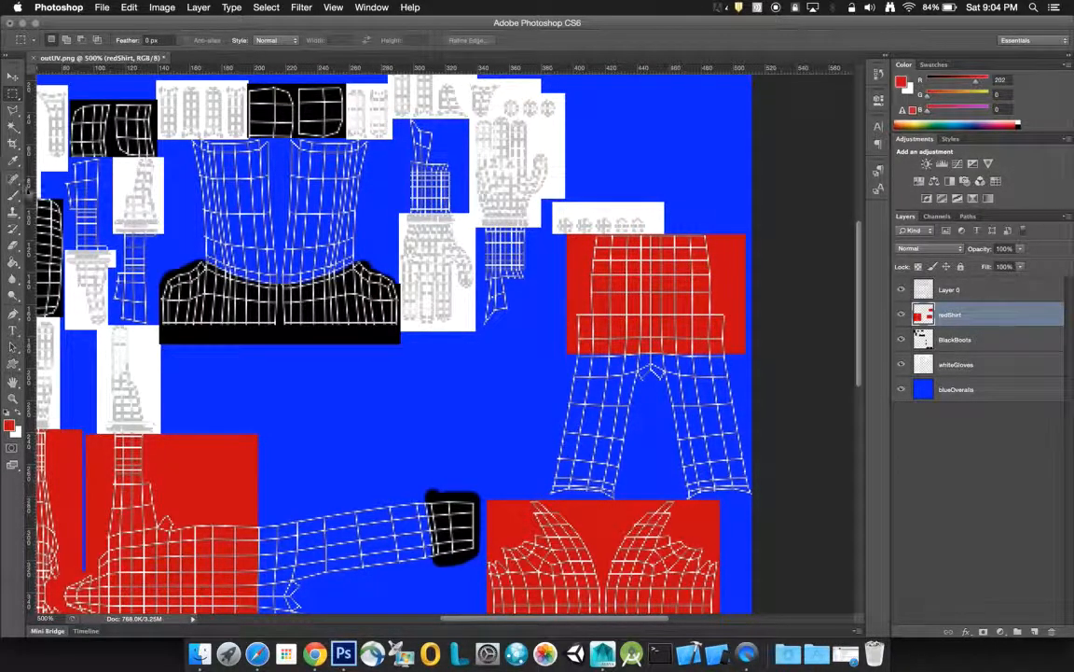
click(13, 198)
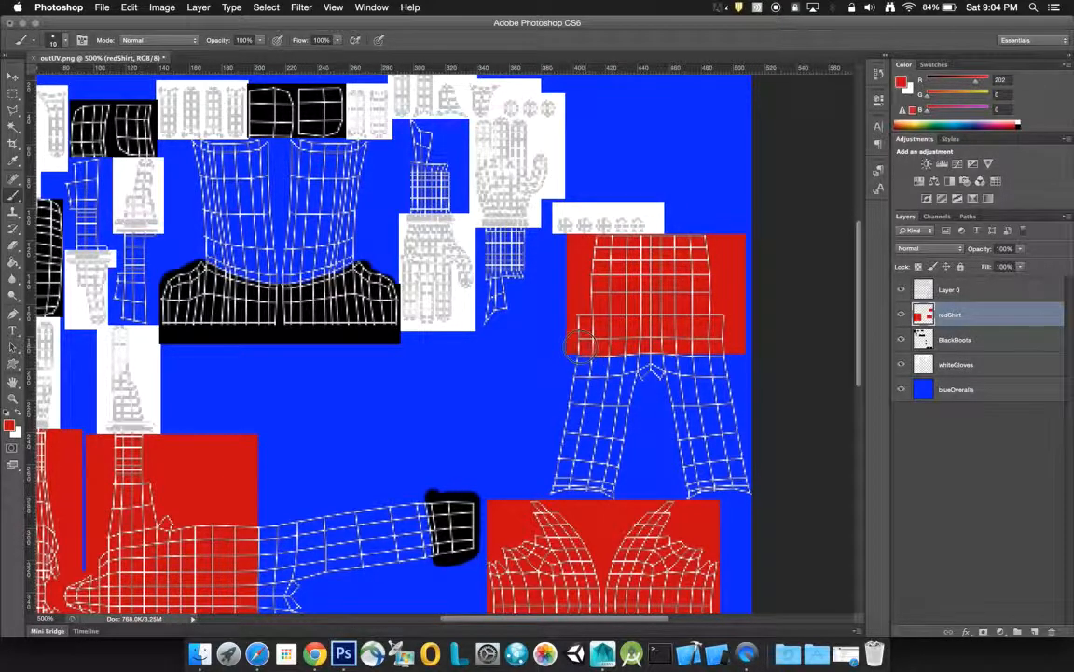
Step: Brush red along the torso panel's lower edge, and fill a rectangle over the sleeve piece above the white thumbed hand with red
drag(569, 346, 599, 346)
click(12, 93)
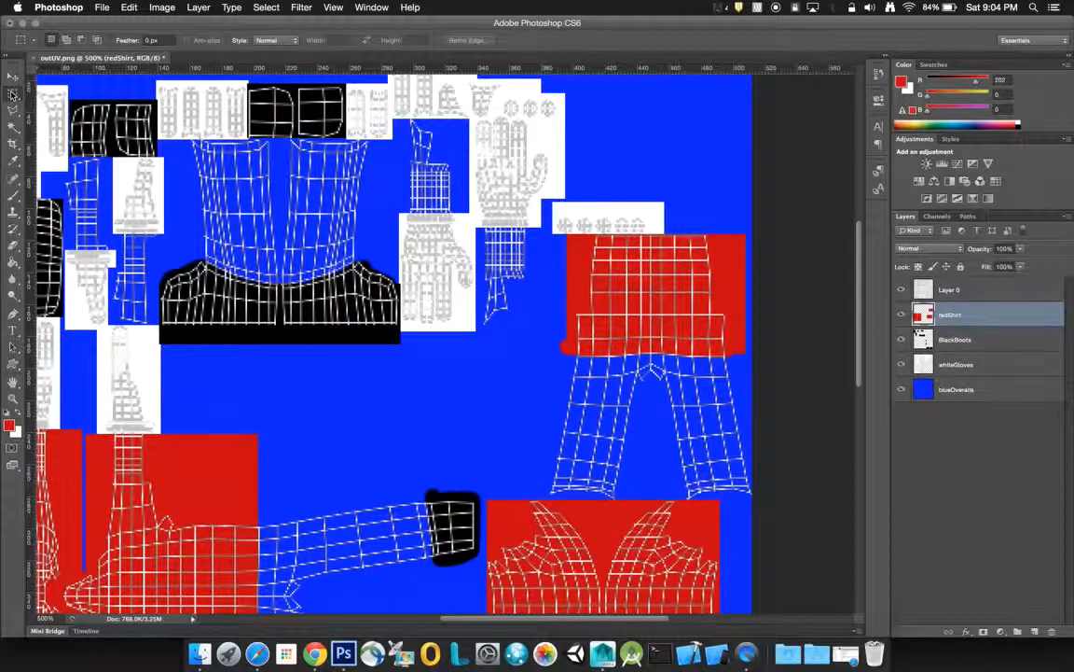
drag(403, 194, 457, 120)
drag(458, 123, 456, 123)
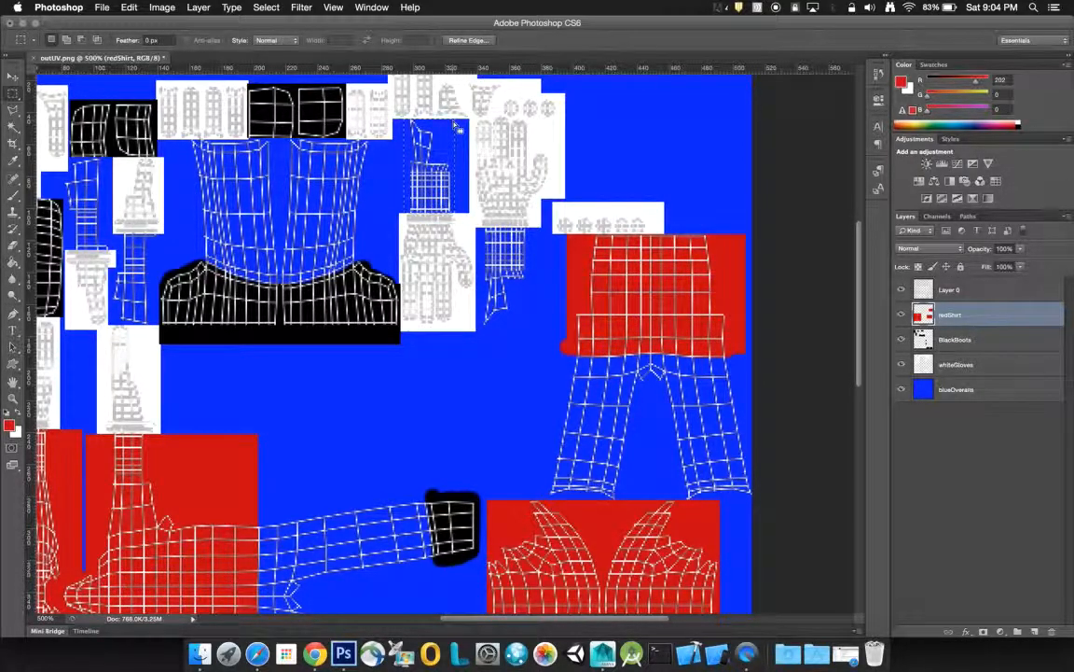
right_click(429, 150)
click(454, 310)
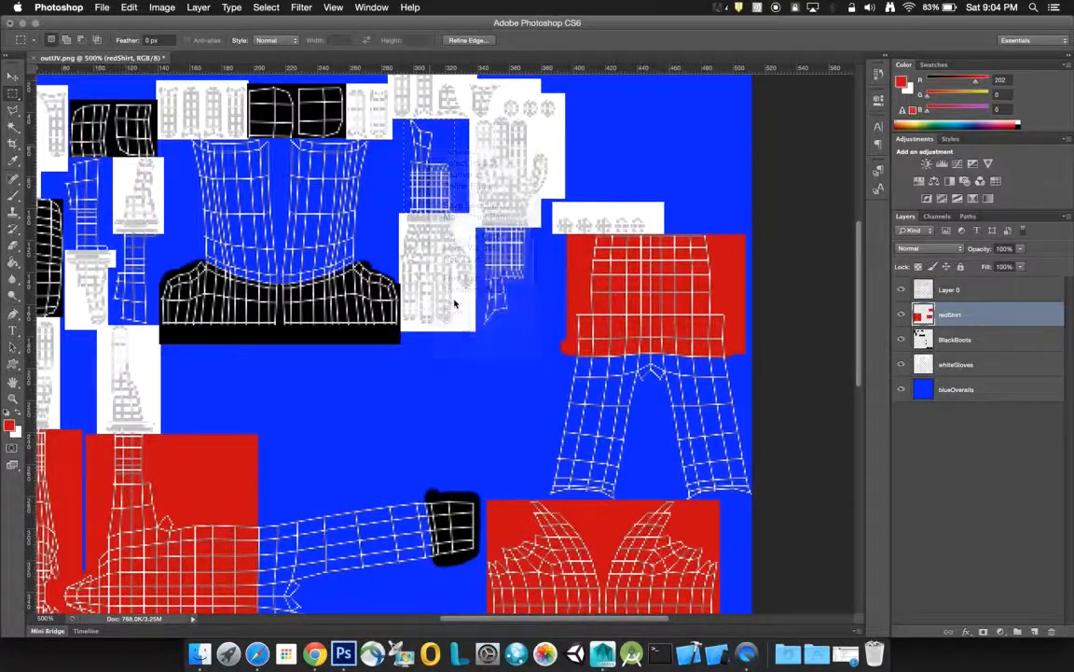
click(539, 202)
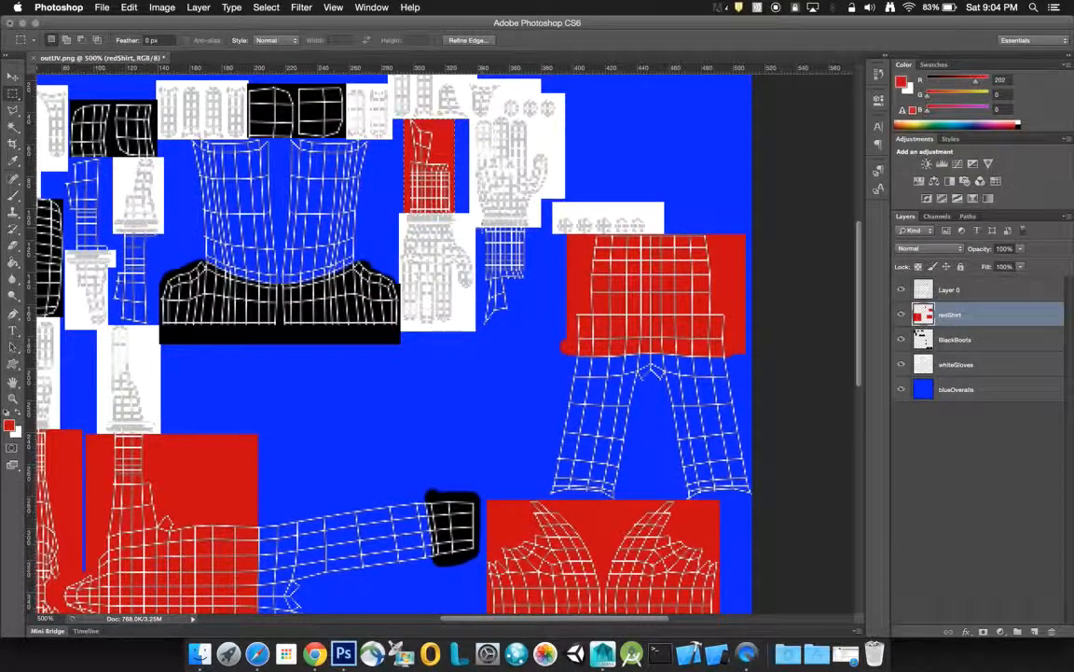
Step: Fill a rectangle over the sleeve piece below the other white hand, beside the filled torso panel, with the red foreground color
drag(527, 290, 532, 327)
right_click(503, 283)
click(520, 446)
click(541, 200)
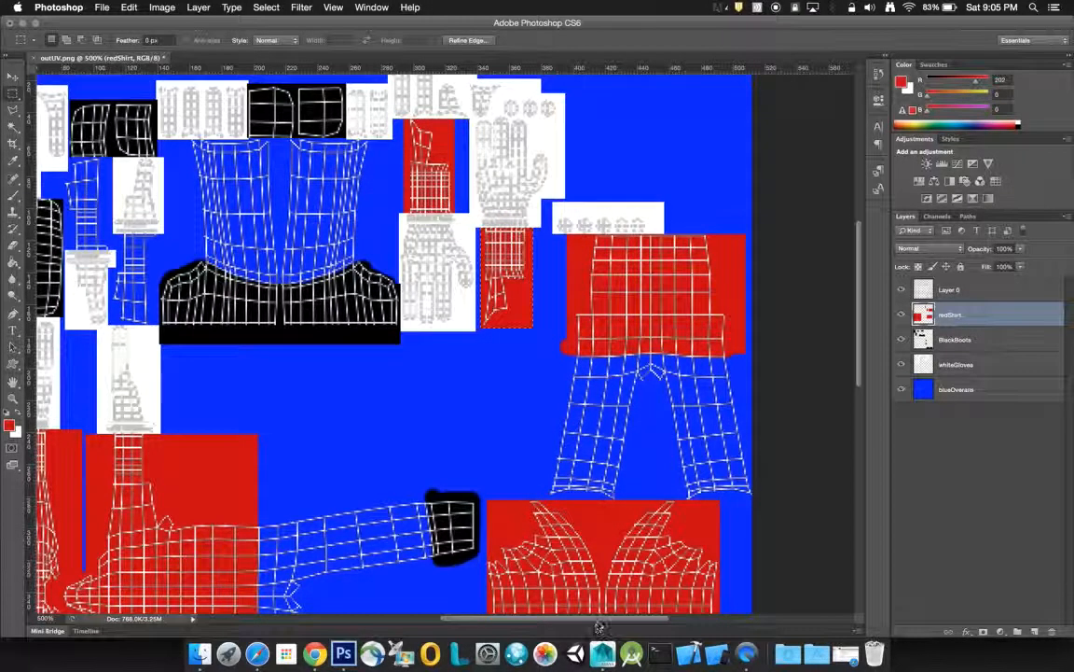
Step: Fill a rectangle over the narrow sleeve between the small black boot pieces and the white side-hand with red, and clear the selection
drag(600, 622, 544, 619)
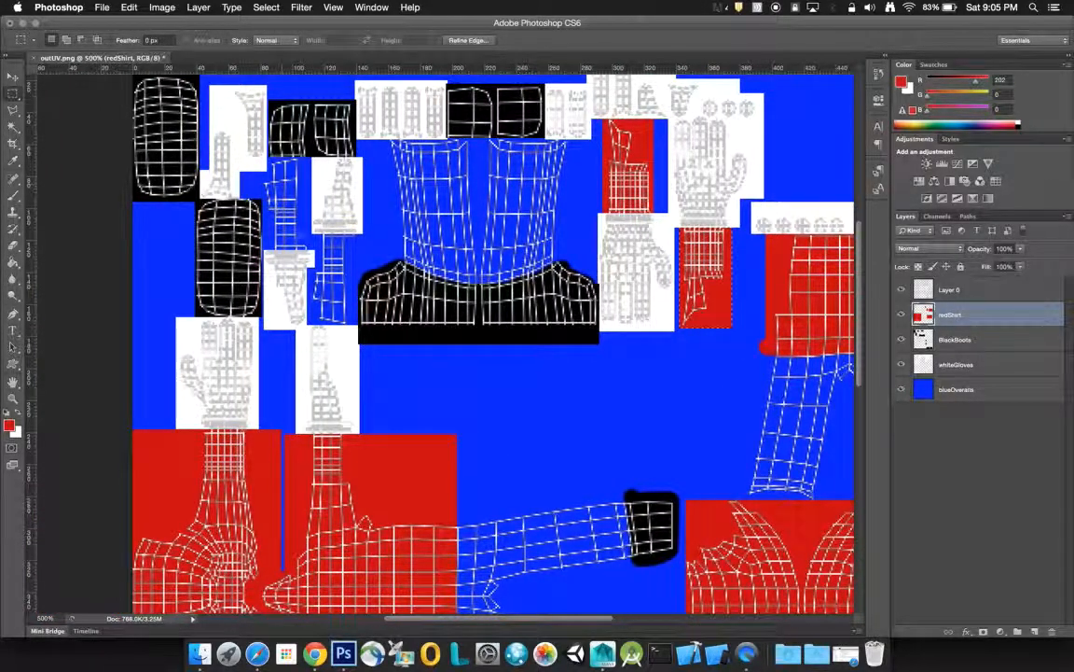
drag(287, 205, 261, 156)
key(super+d)
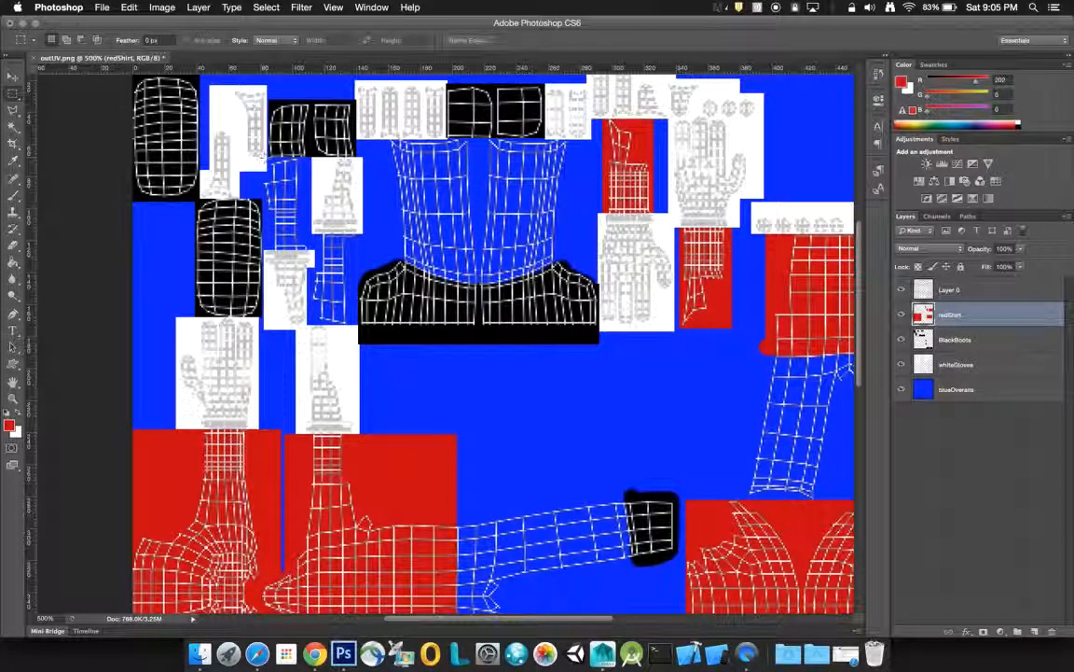
drag(268, 160, 303, 248)
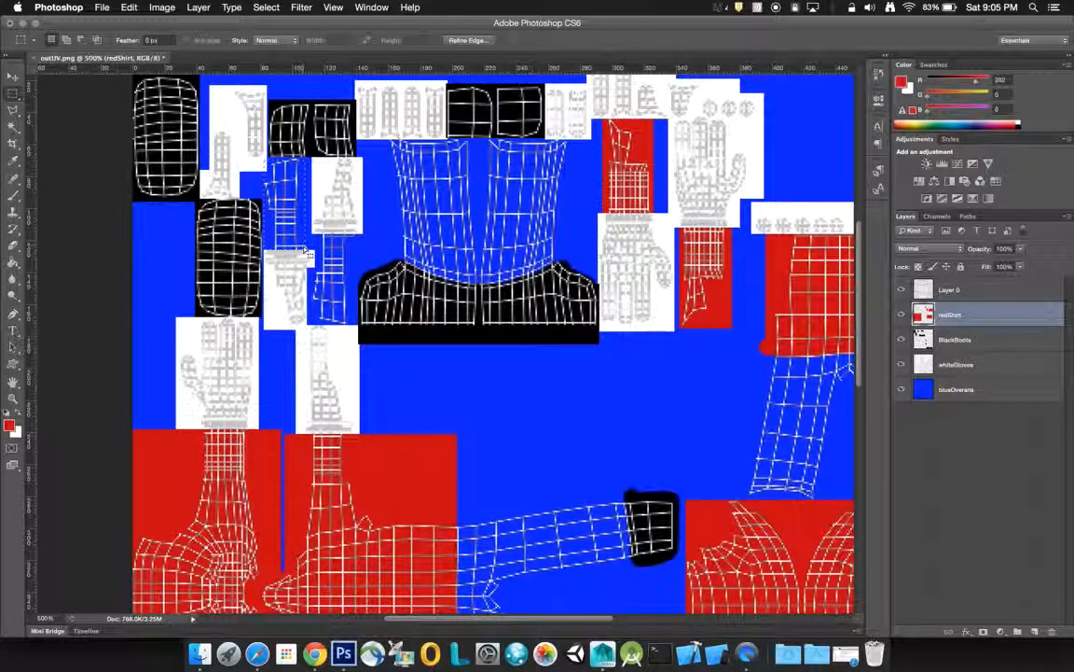
right_click(296, 209)
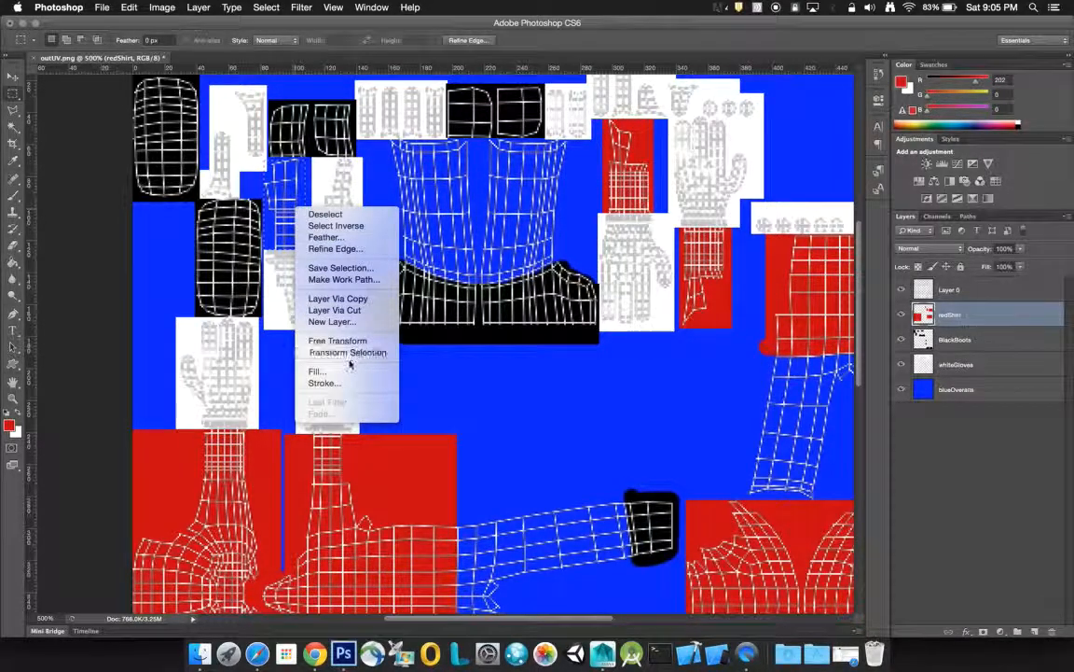
click(315, 371)
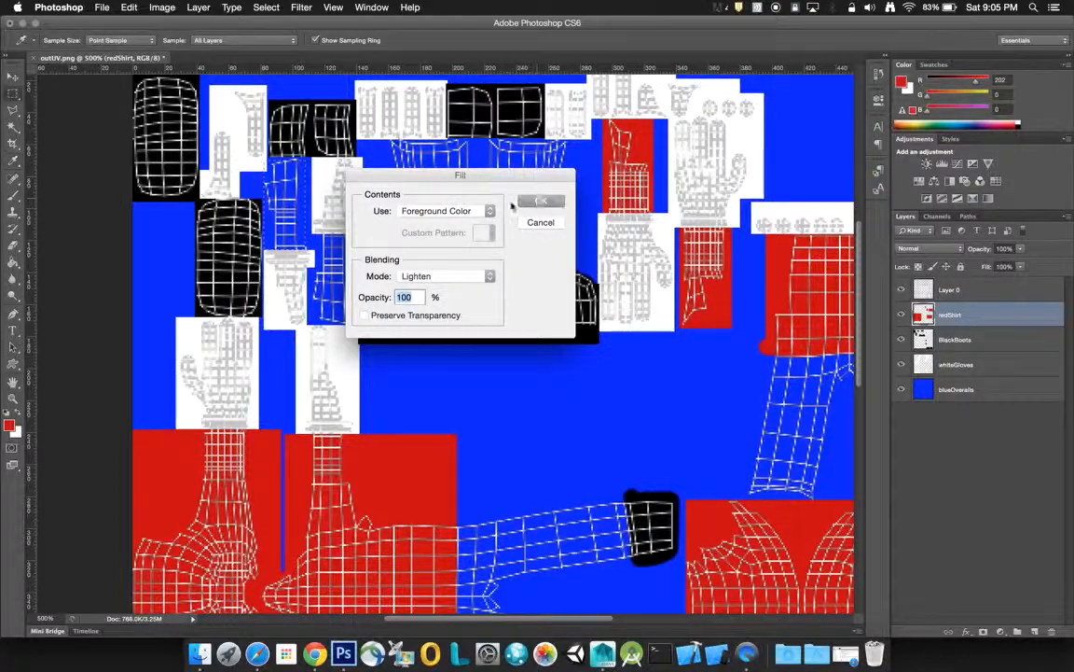
click(537, 199)
key(super+d)
Step: Fill the remaining thin strip along the upper edge of the same narrow sleeve with the red foreground color
mouse_move(303, 169)
mouse_down()
mouse_move(284, 160)
mouse_move(295, 170)
mouse_up()
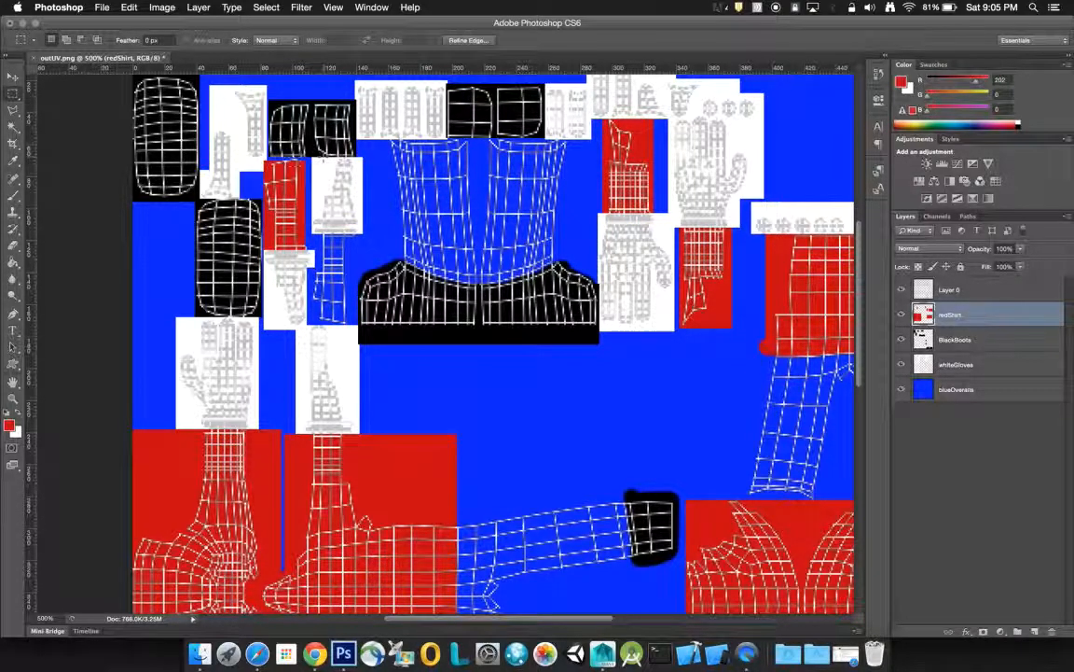
right_click(292, 163)
click(315, 326)
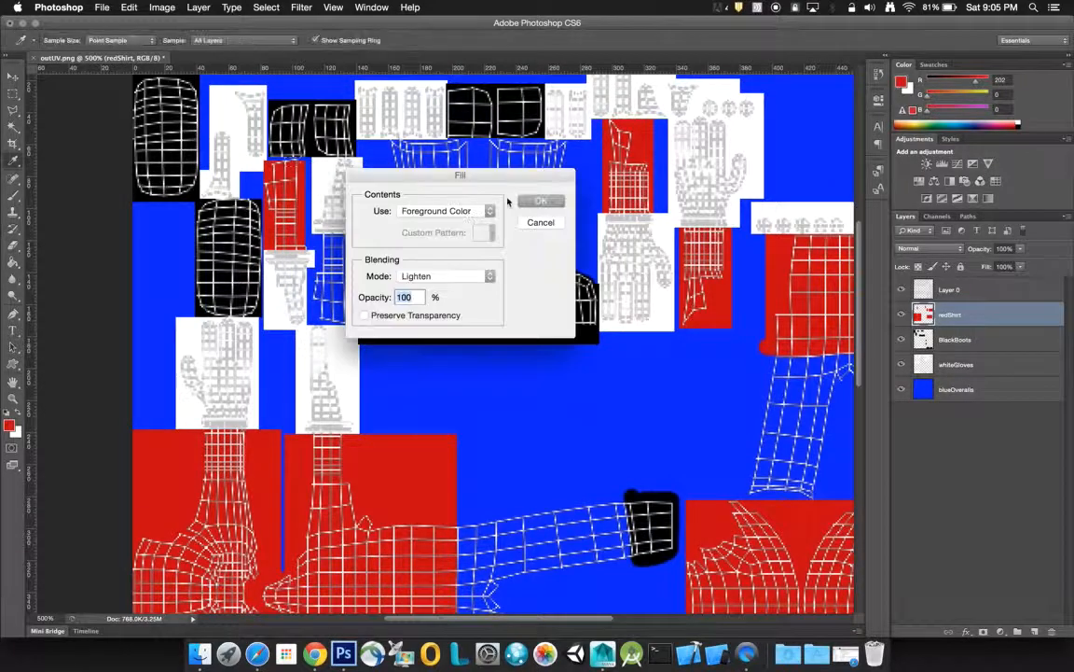
click(544, 199)
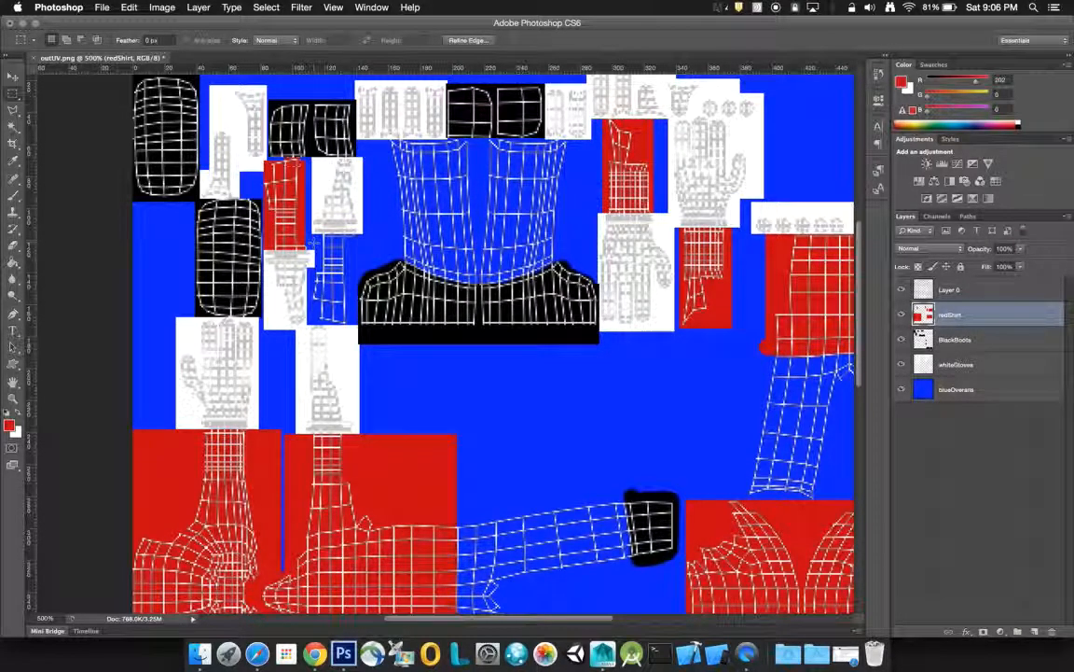
Step: Select a rectangle over the last blue sleeve, below the white side-hand and beside the large black boots, and fill it with red
drag(322, 244, 352, 271)
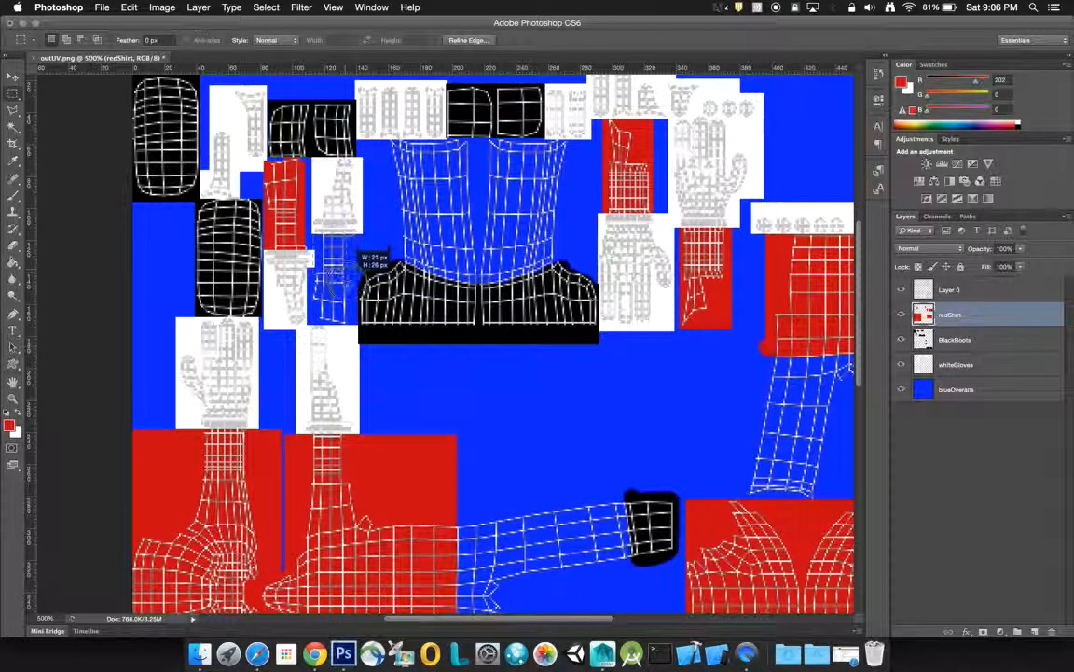
drag(348, 324, 352, 325)
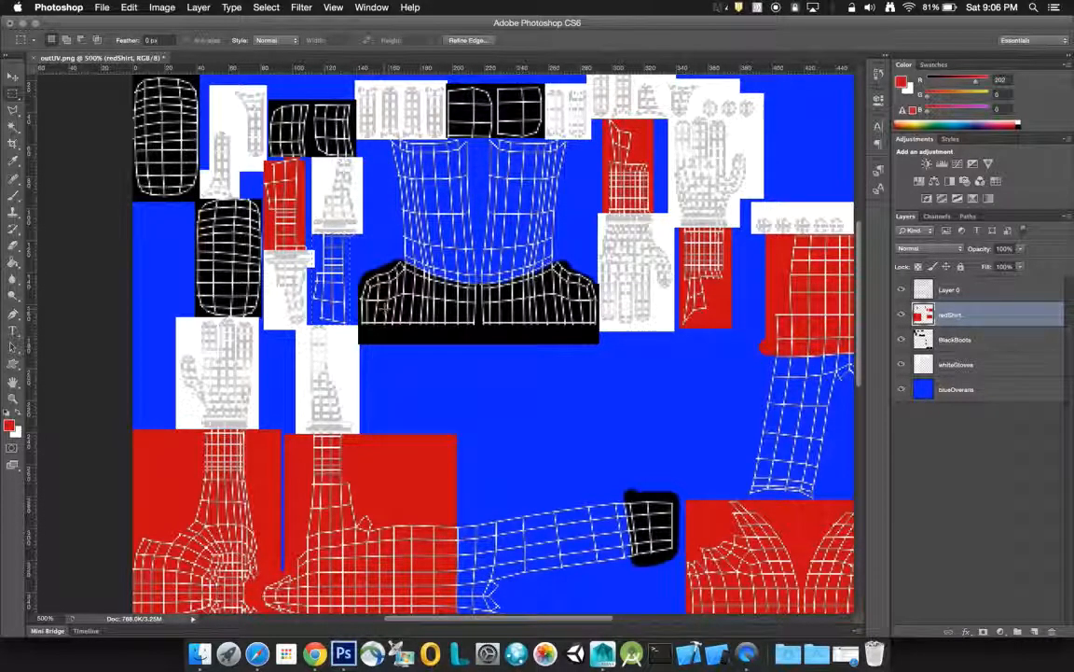
right_click(327, 304)
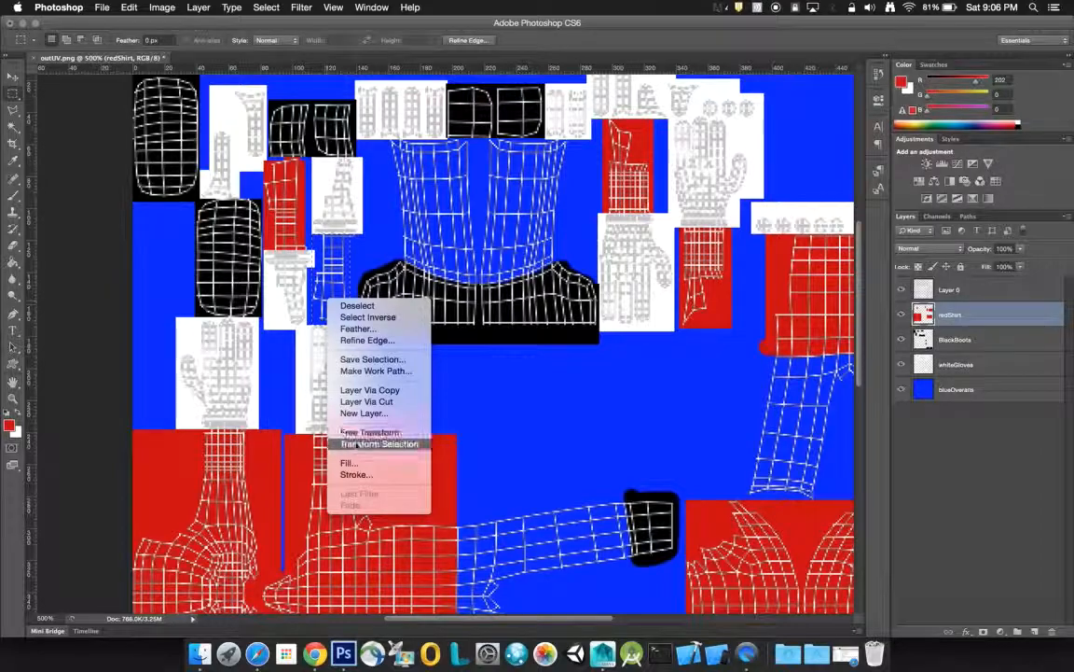
click(362, 433)
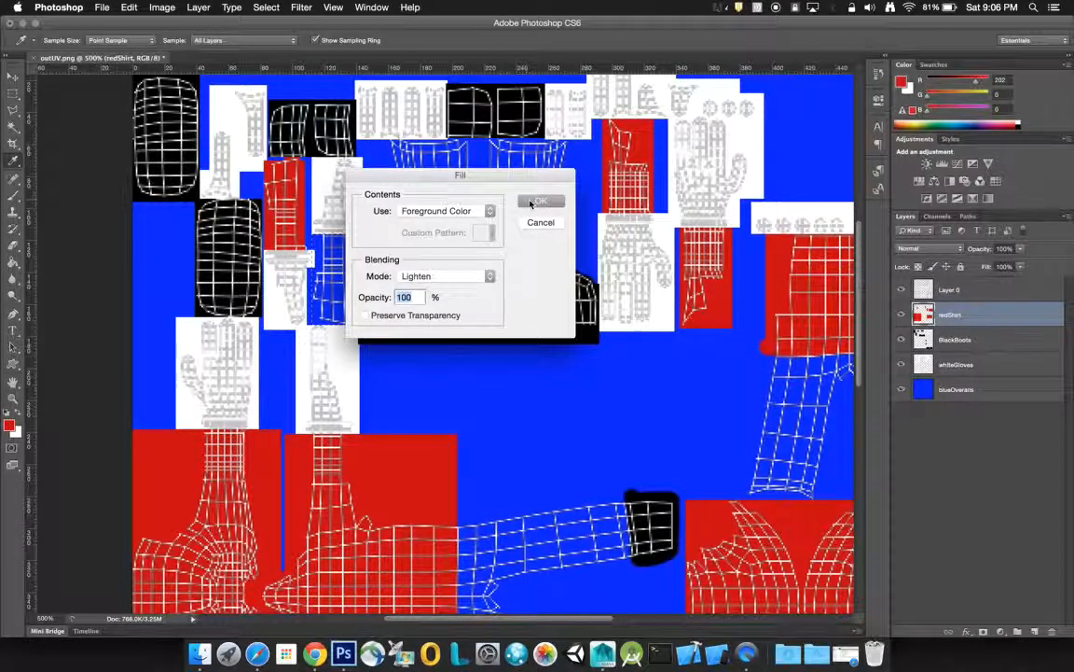
click(539, 201)
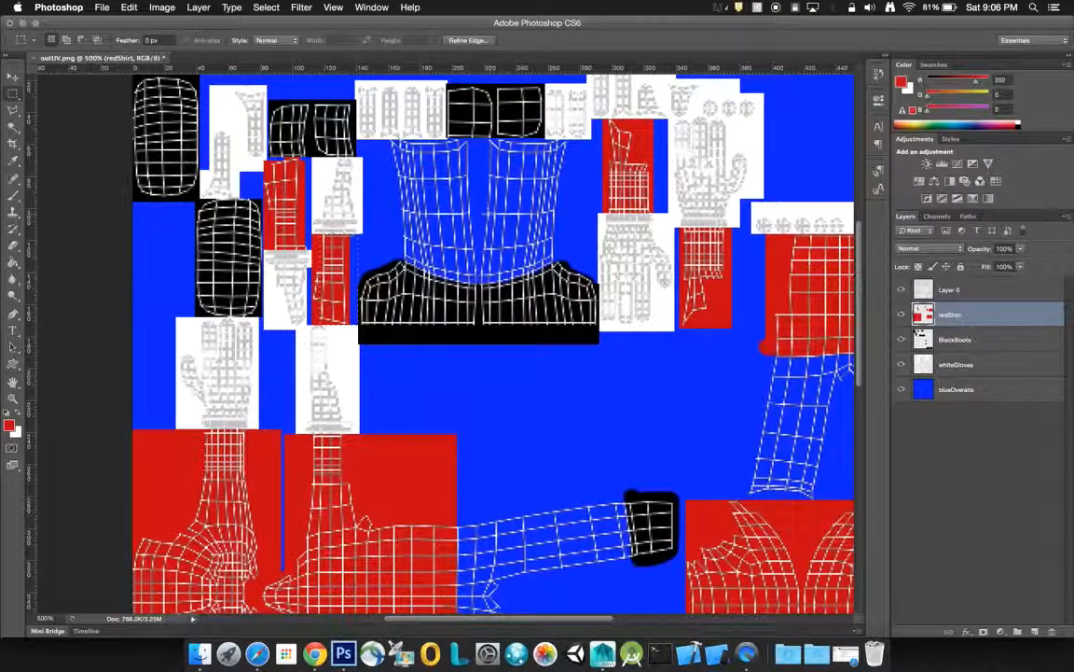
Step: Fill the selected blue strip between that sleeve and the large black boots with red, and clear the selection
right_click(308, 284)
click(360, 444)
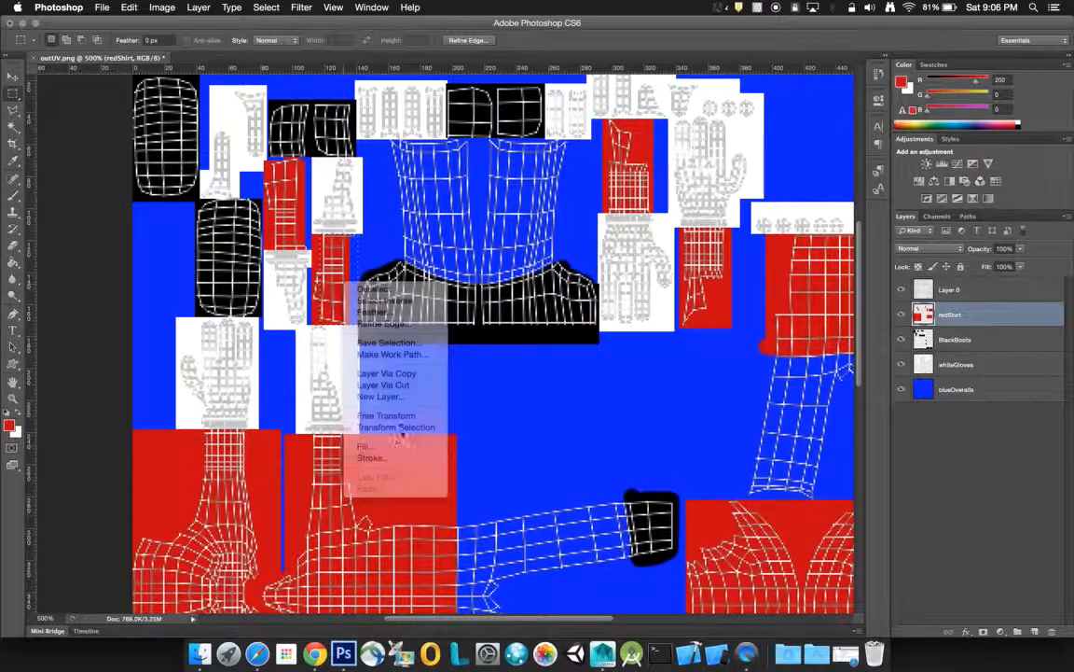
click(539, 201)
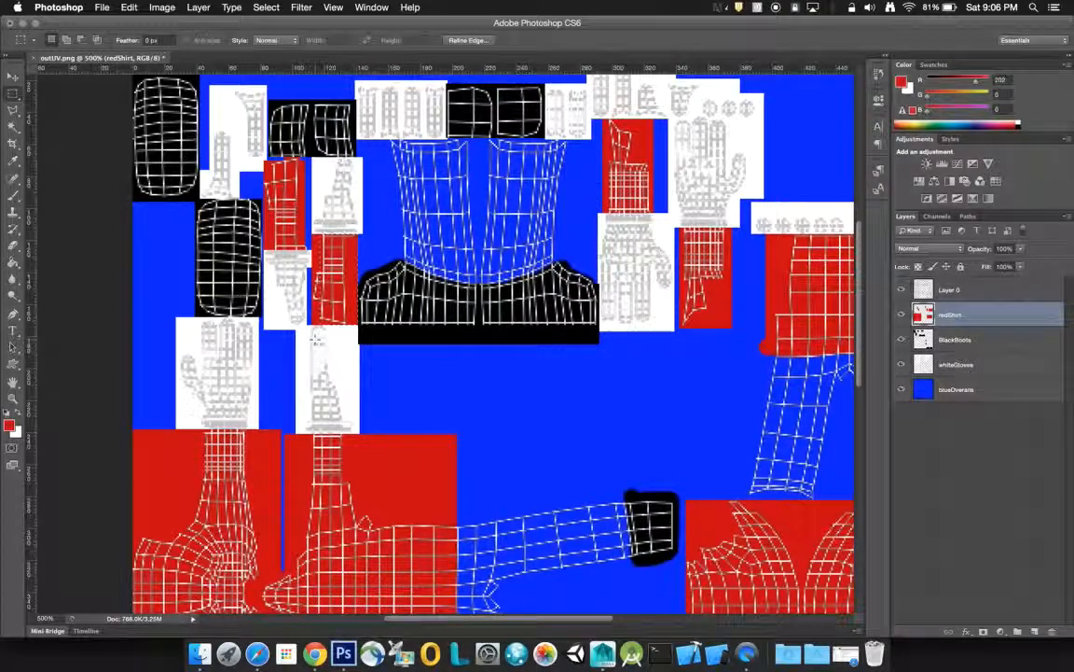
key(super+d)
Step: Add the white text "DET 340" at 30 pt in OCR A Std over the red torso of the two-legged panel
scroll(369, 339, up, 1)
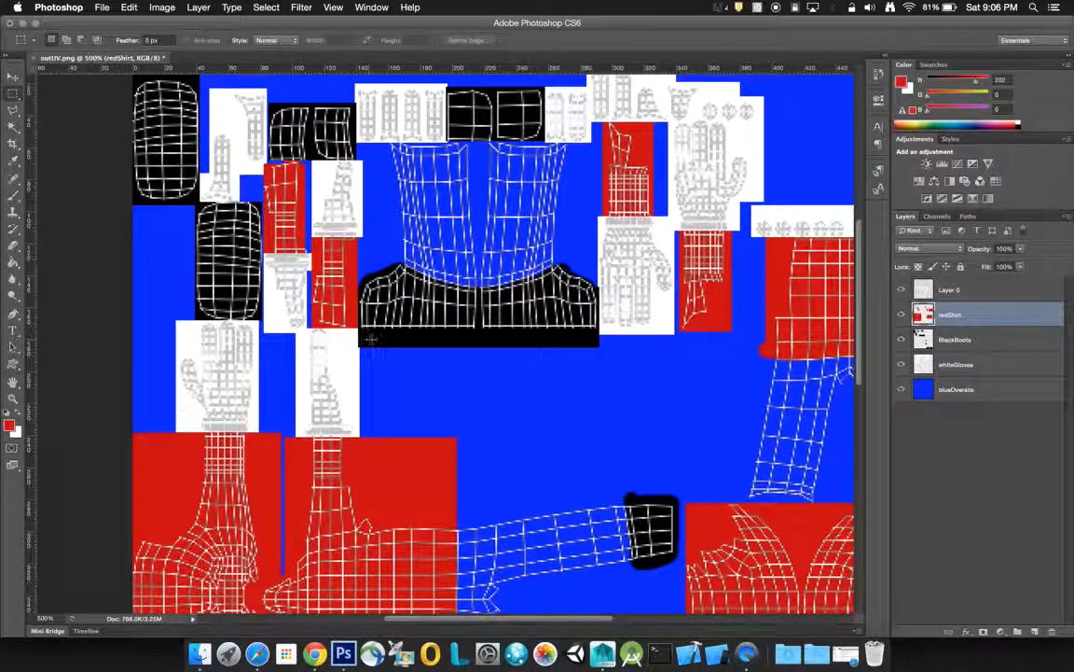
drag(861, 272, 862, 366)
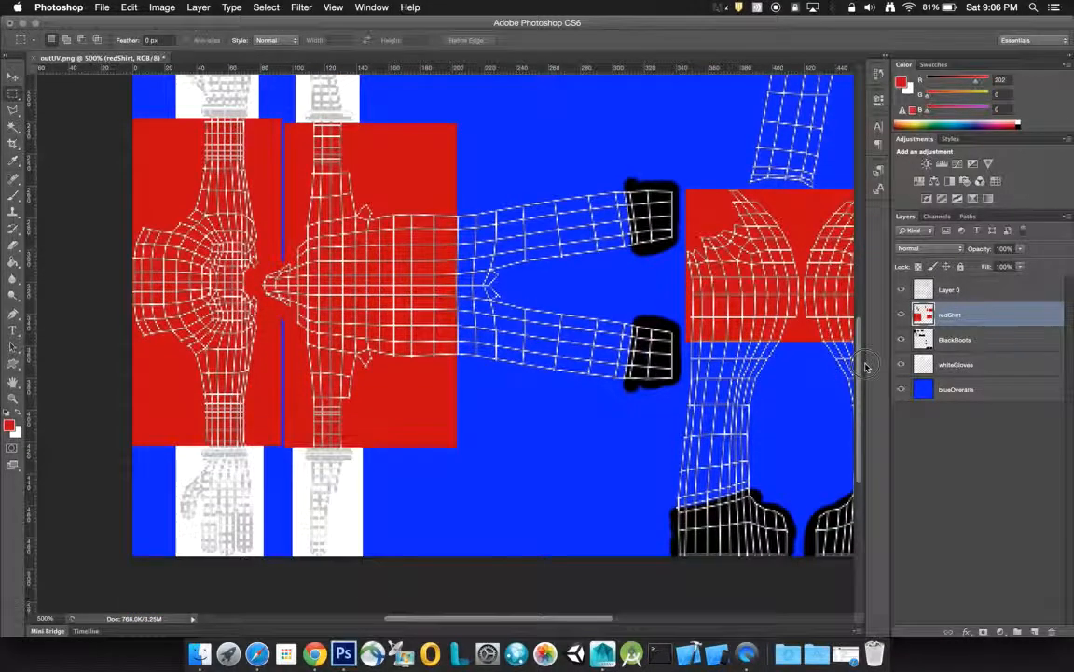
drag(558, 623, 638, 621)
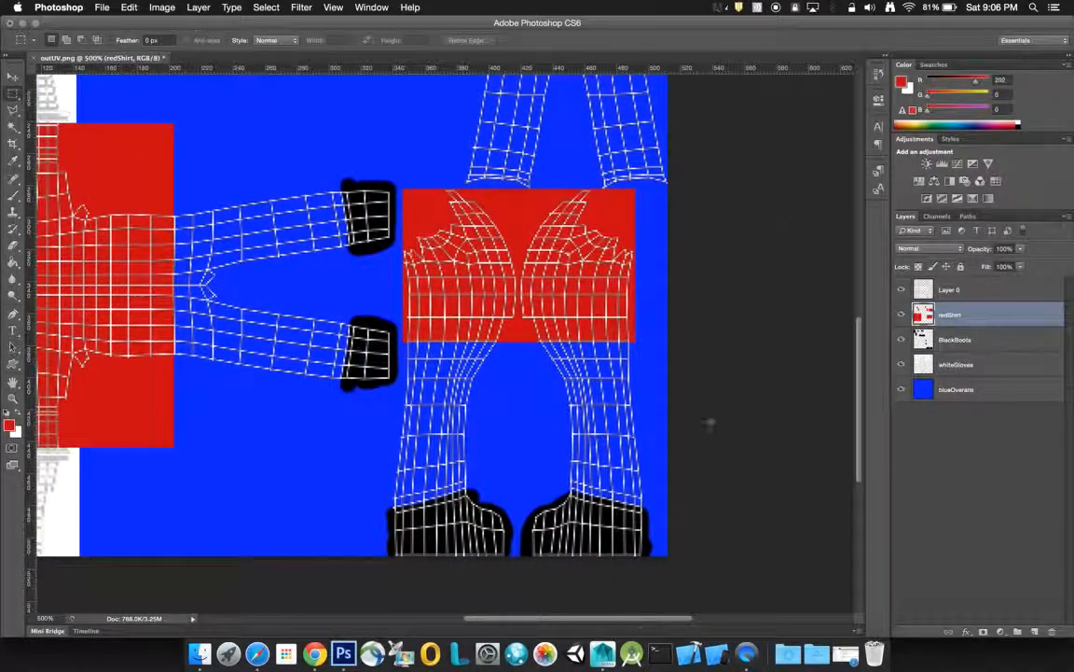
drag(860, 336, 860, 273)
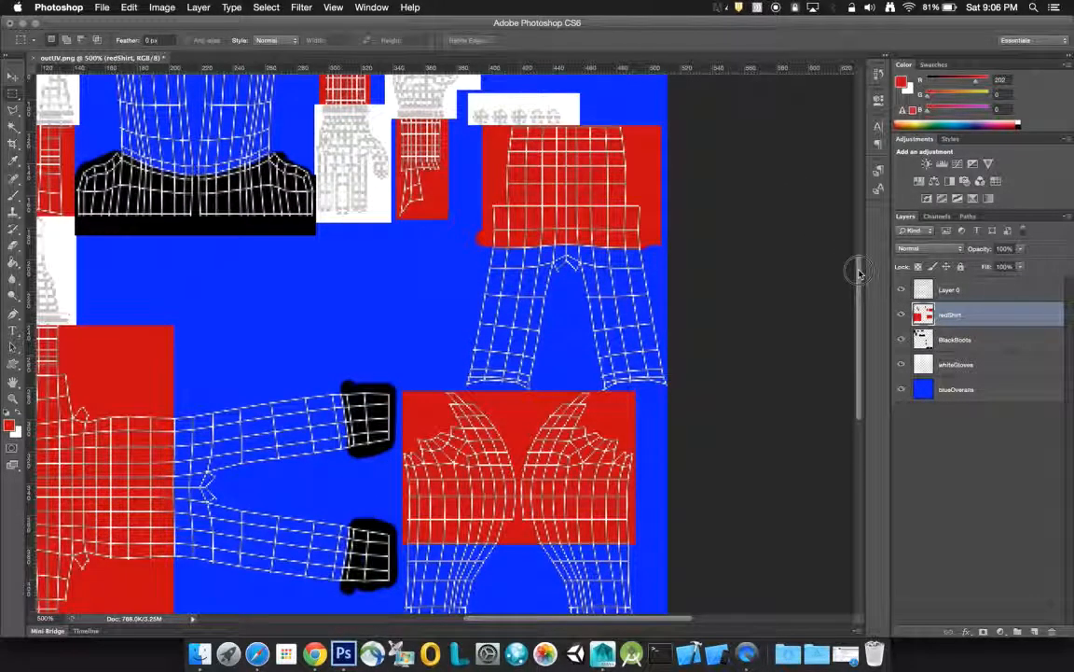
click(13, 331)
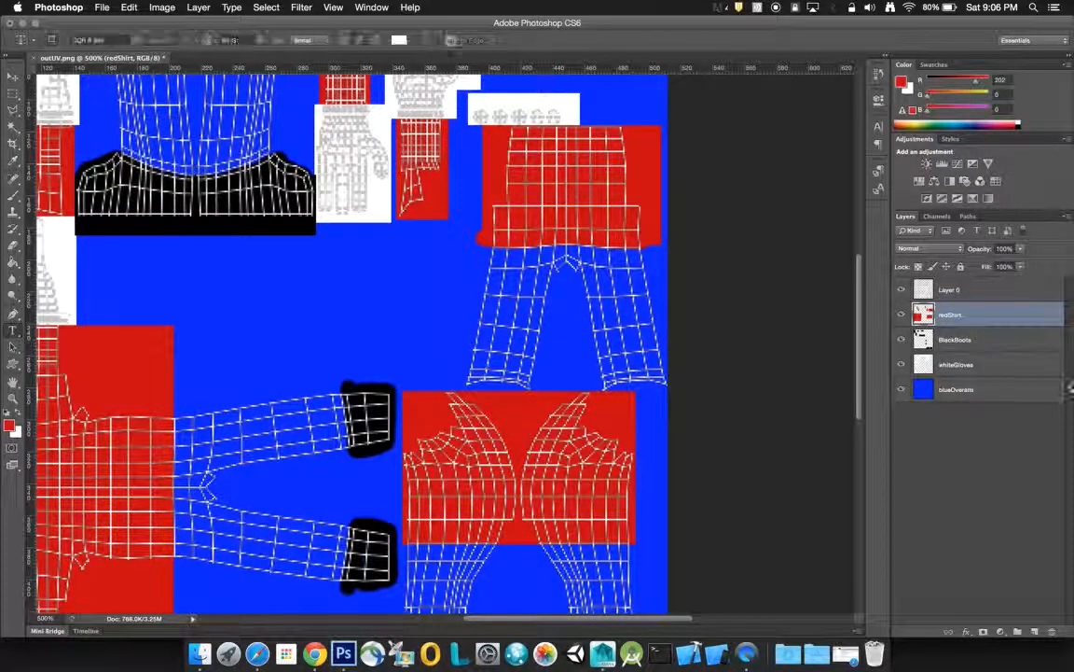
click(522, 156)
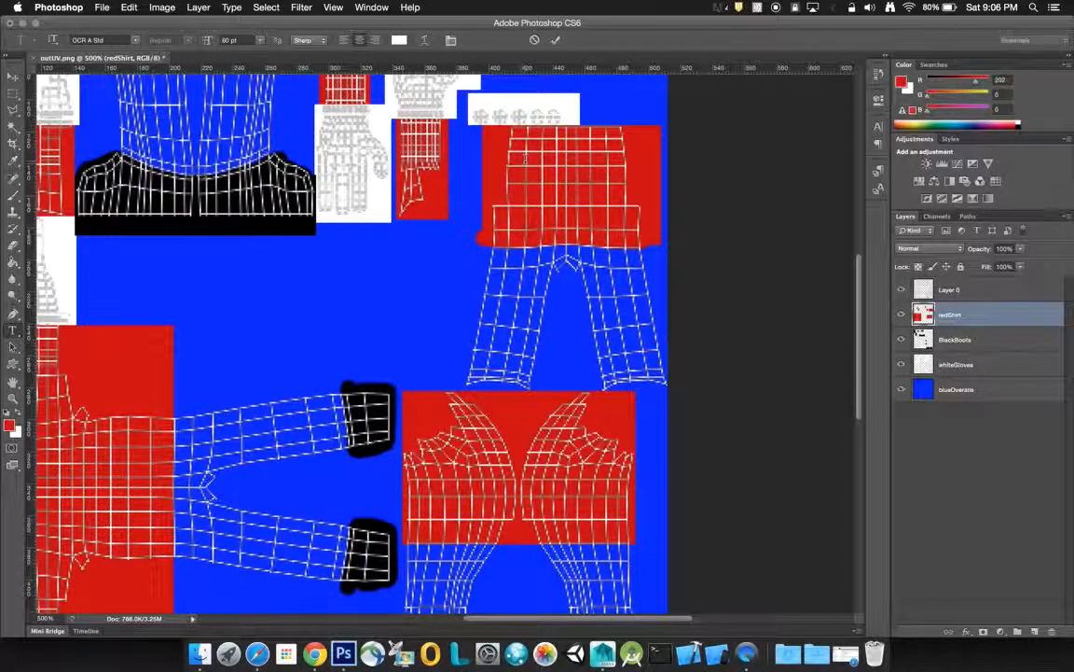
click(879, 127)
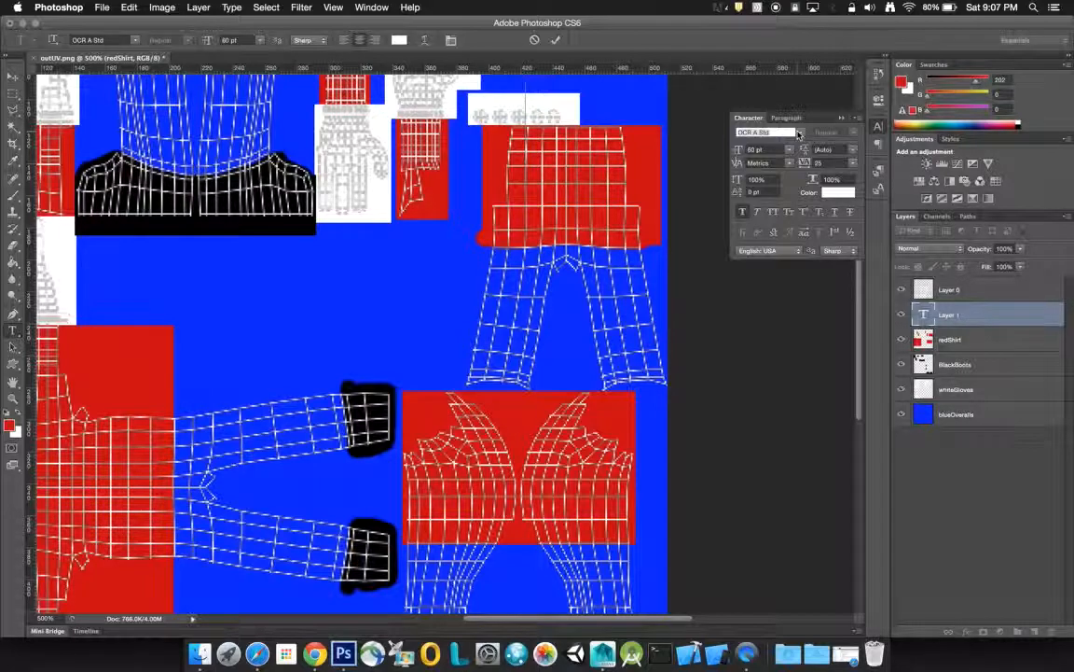
click(790, 149)
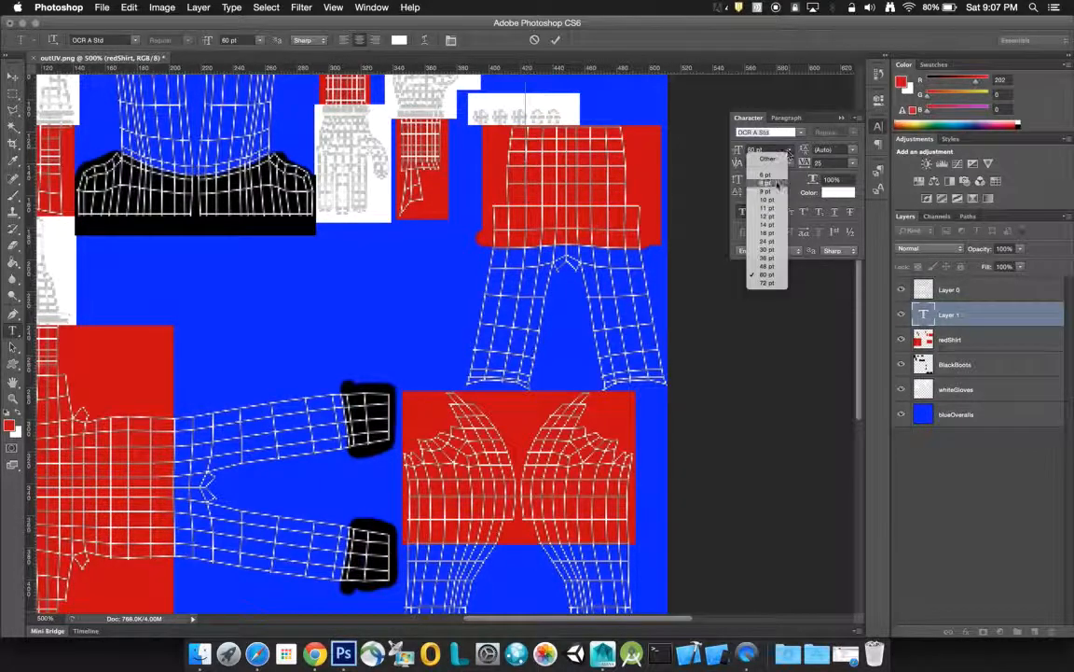
click(771, 253)
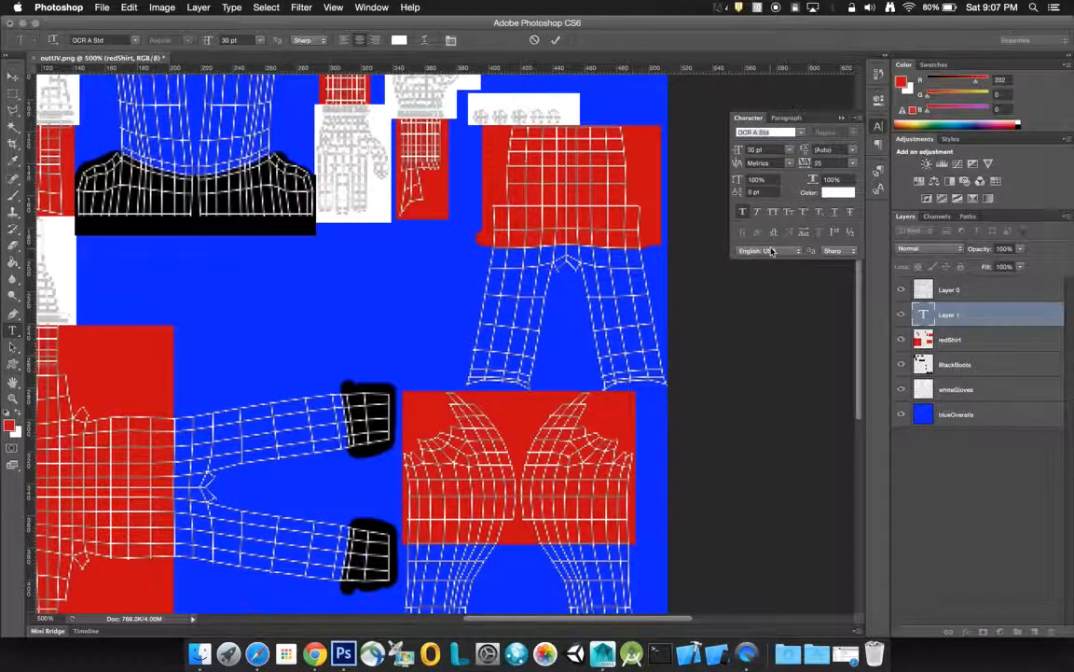
text(DET)
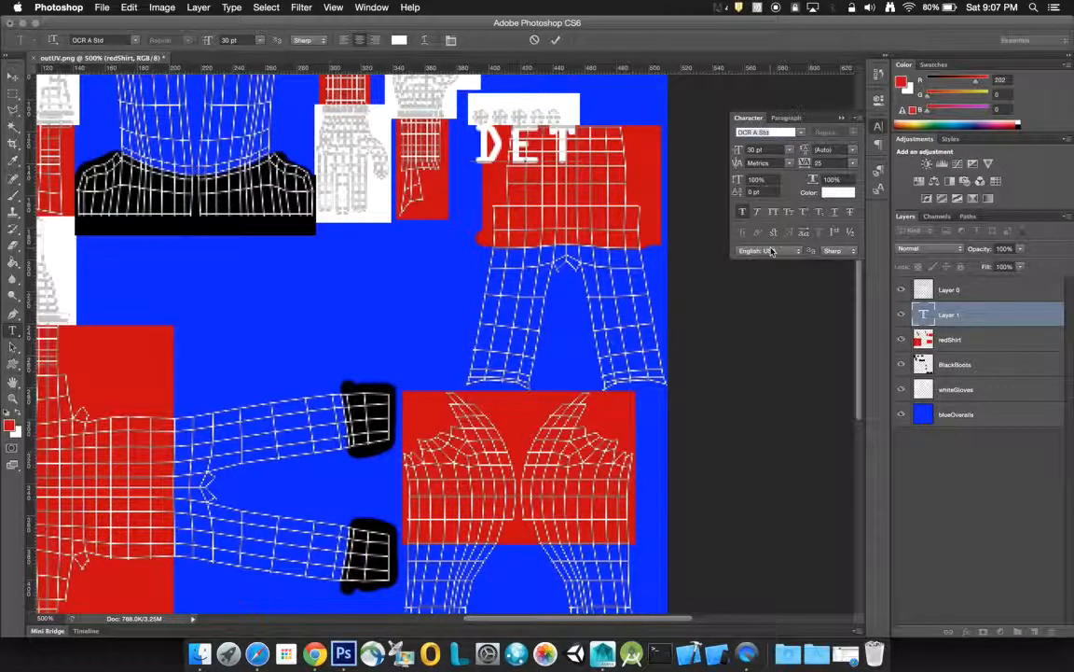
text( 34)
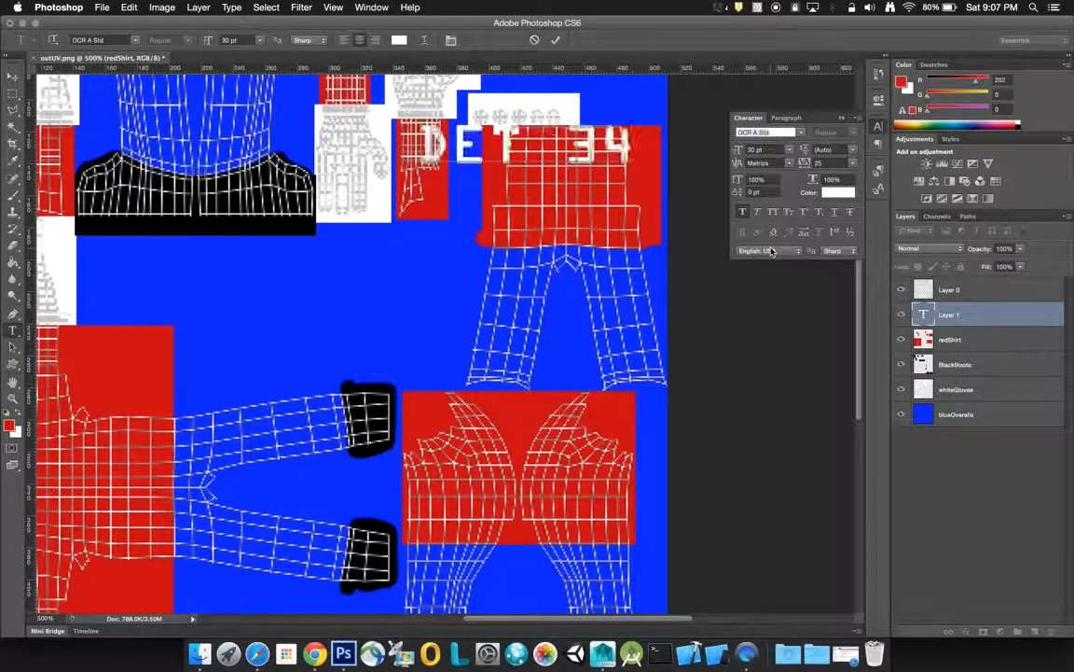
text(0)
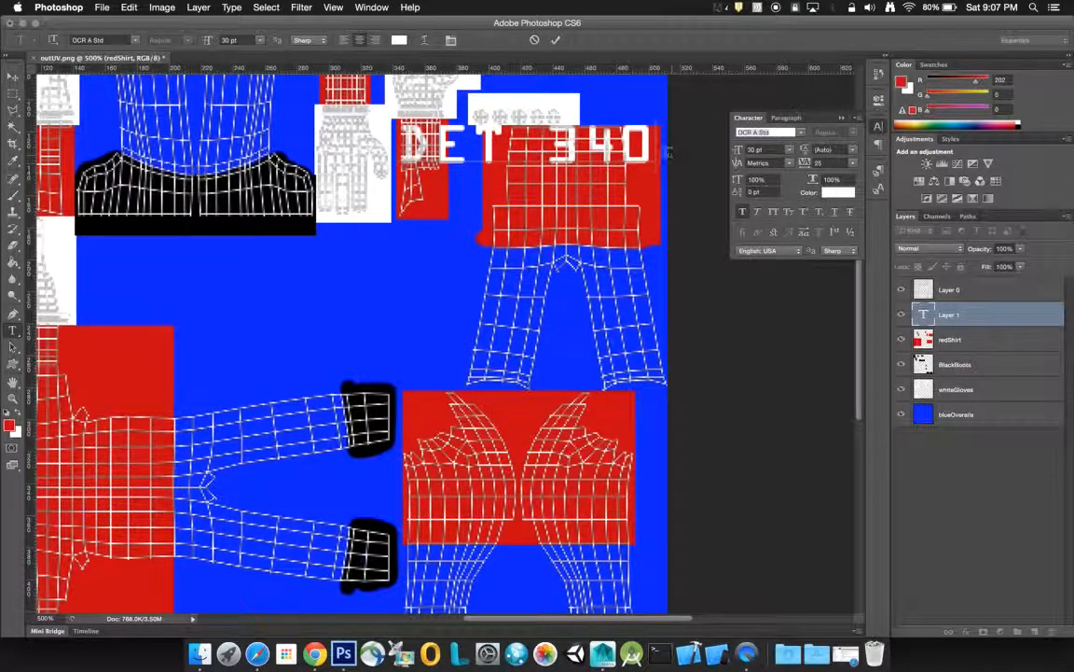
Step: Select the entire "DET 340" text and set its font size to 18 pt
drag(653, 148, 407, 149)
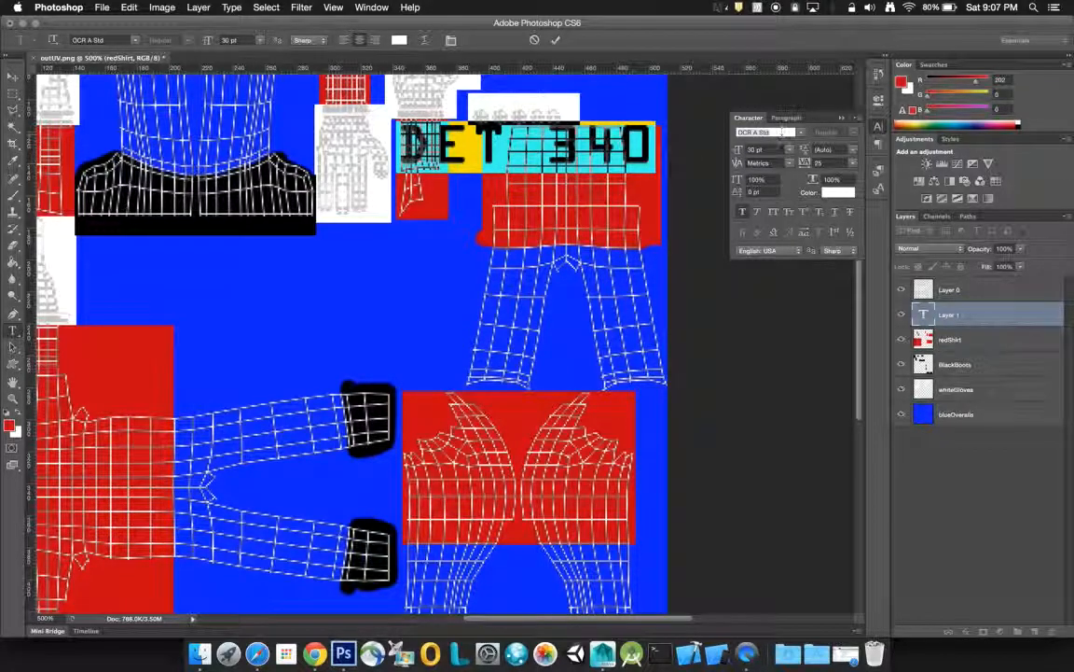
click(788, 149)
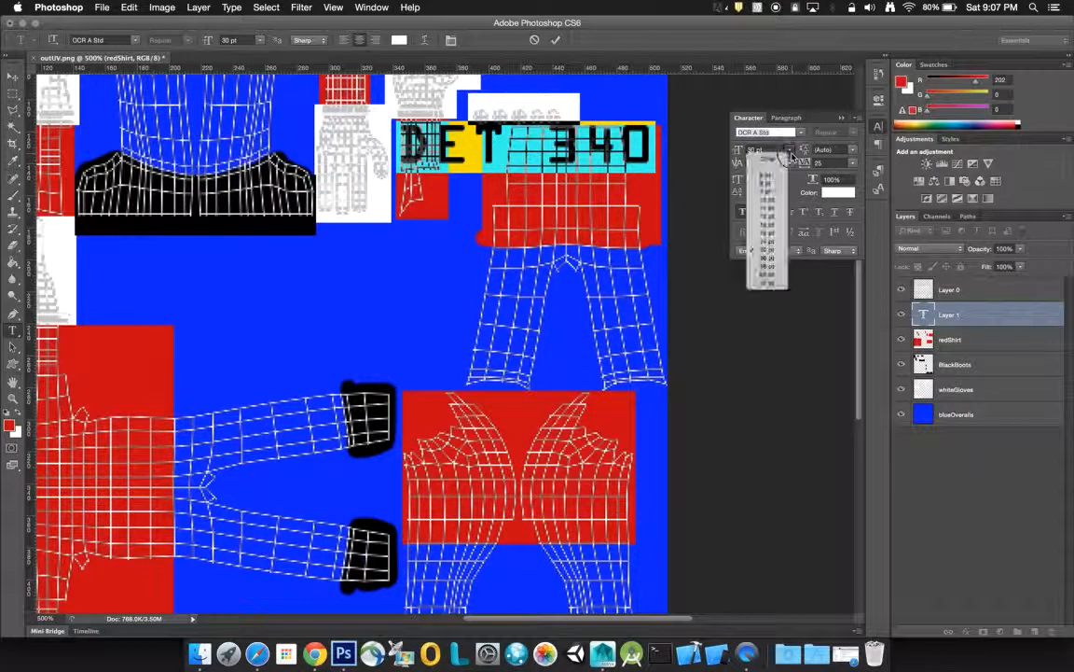
click(767, 233)
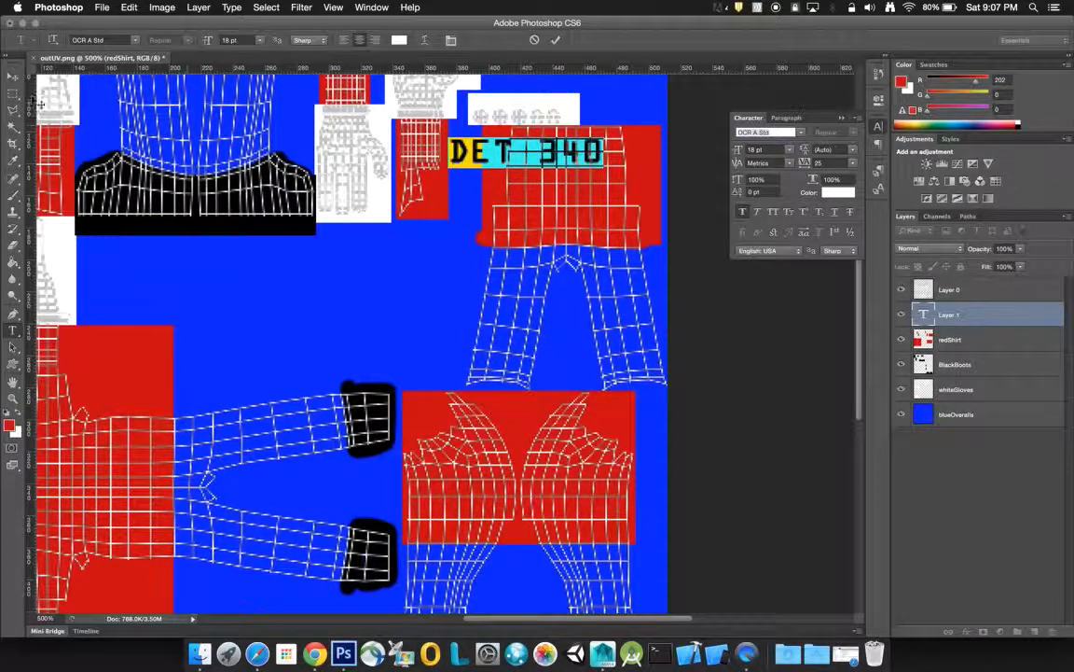
Step: Move the "DET 340" text across to center it on the red torso panel, and set its font size to 14 pt
click(13, 74)
drag(562, 158, 595, 159)
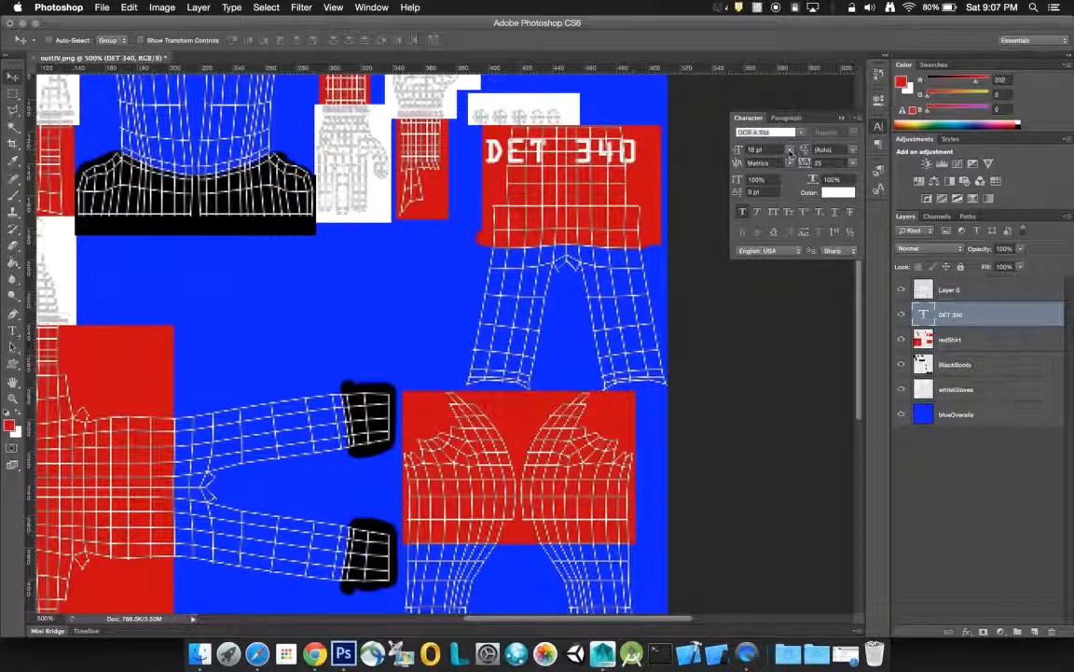
click(789, 151)
click(772, 214)
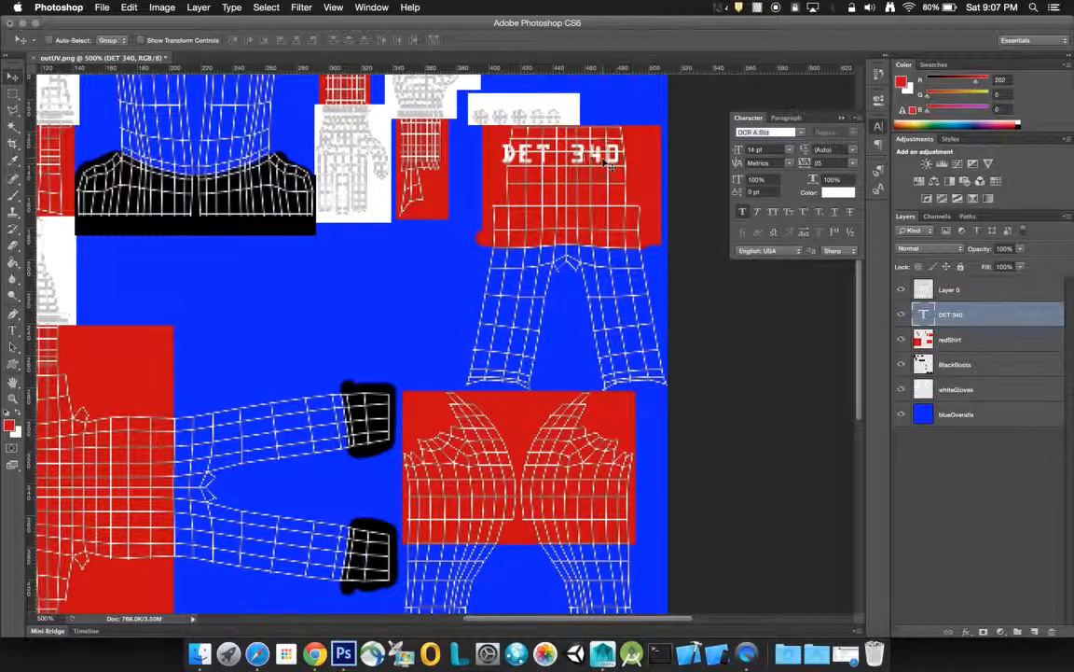
Step: Reduce the DET 340 text to 12 pt and position it near the upper edge of the red shirt-back panel
drag(611, 161, 615, 162)
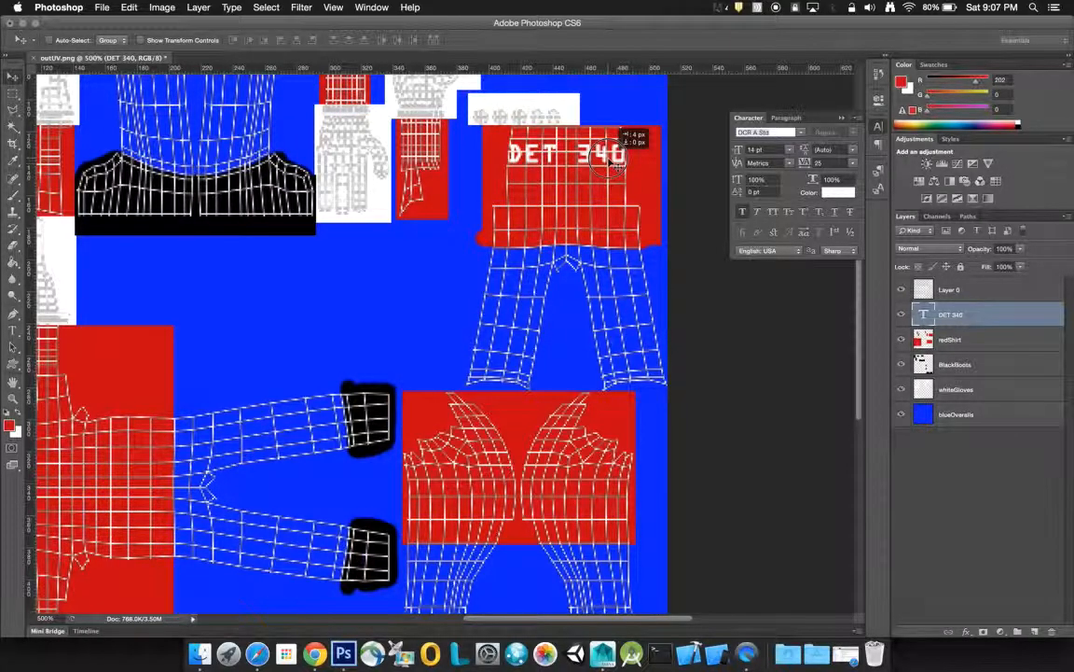
click(789, 150)
click(767, 215)
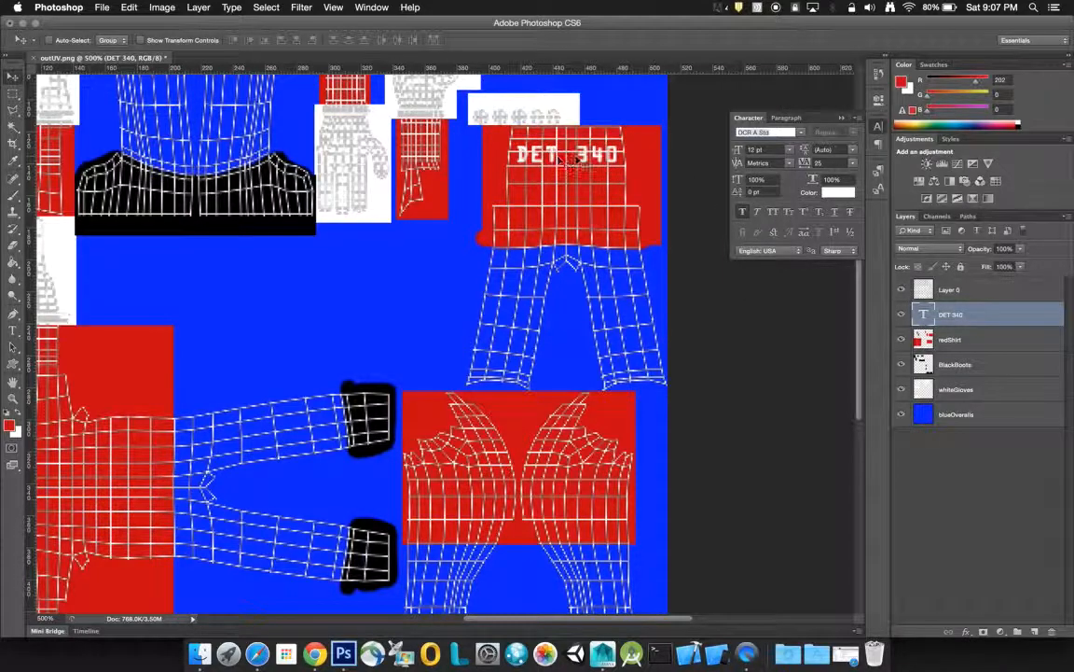
drag(593, 159, 587, 145)
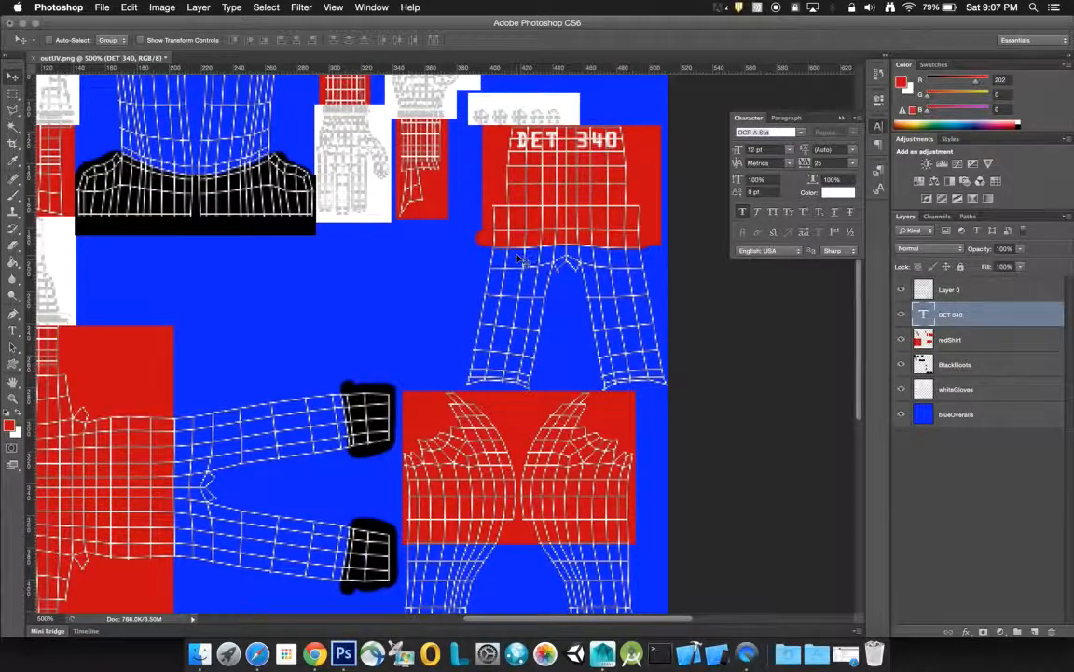
Step: Hide the UV wireframe layer, Layer 0, and set the document zoom to 100%
click(901, 290)
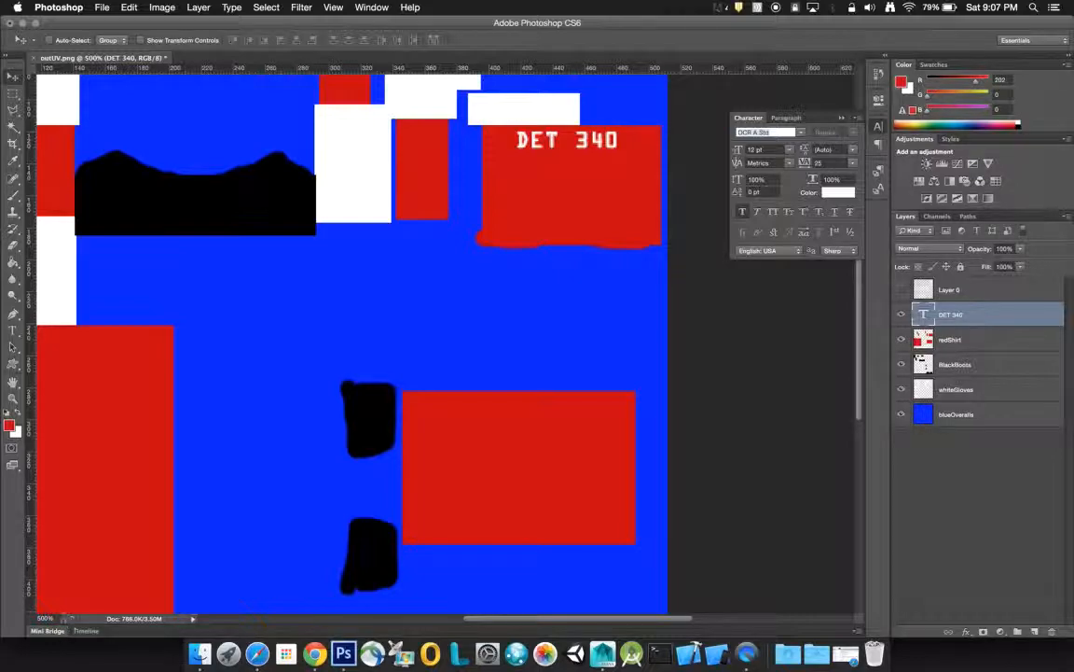
click(47, 617)
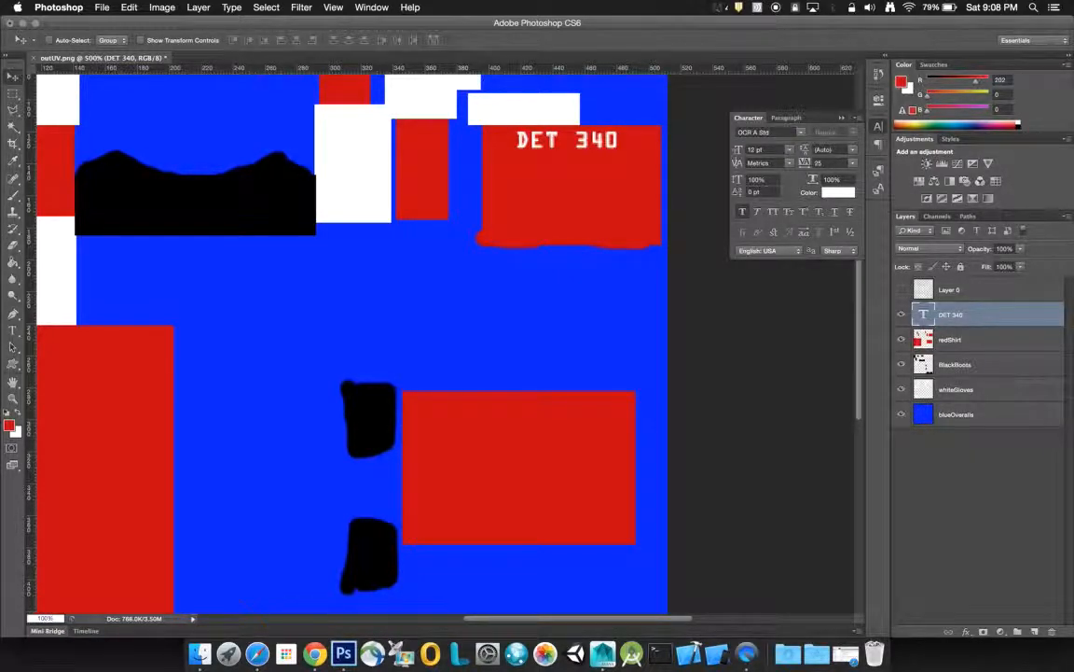
text(100)
key(Return)
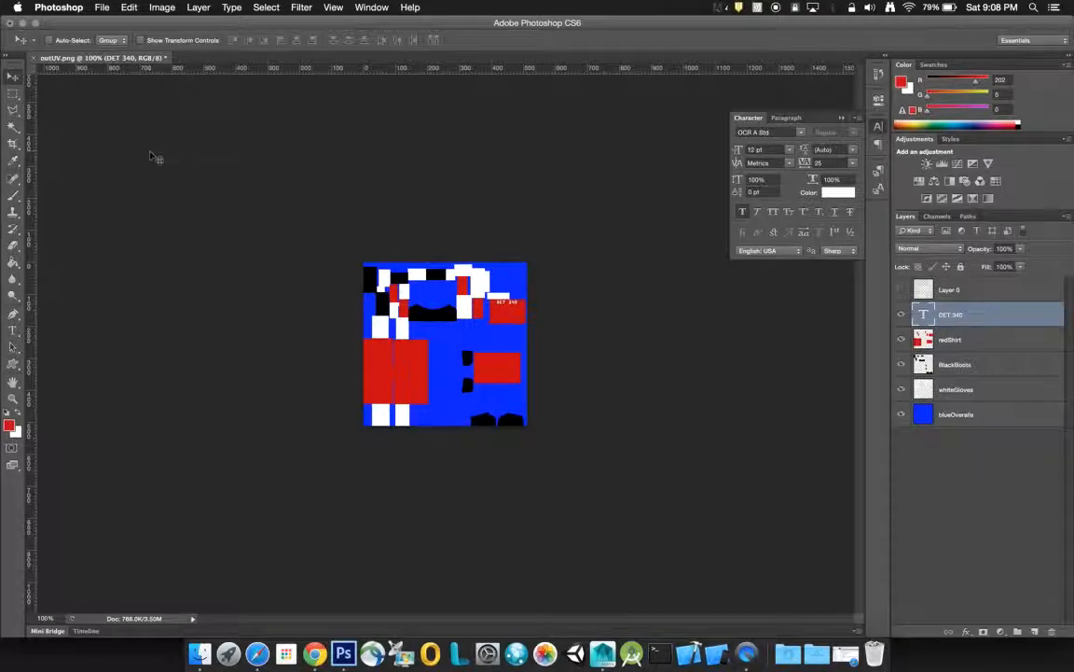
Step: Save the layered texture as outUV.psd in Photoshop format in the project's images folder
click(100, 8)
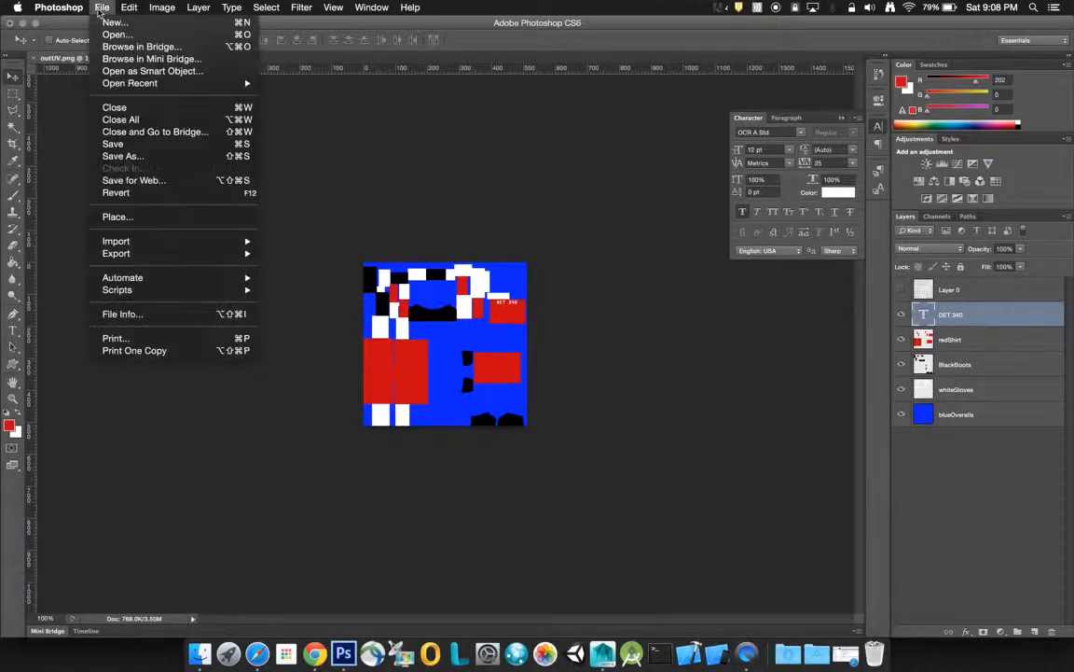
click(173, 156)
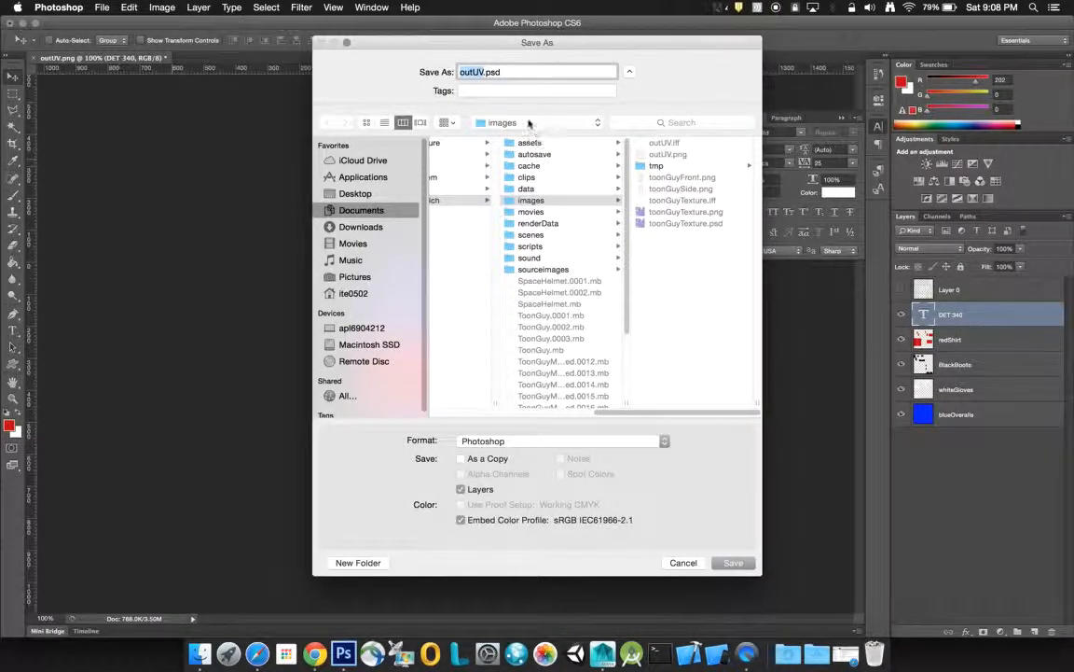
click(734, 563)
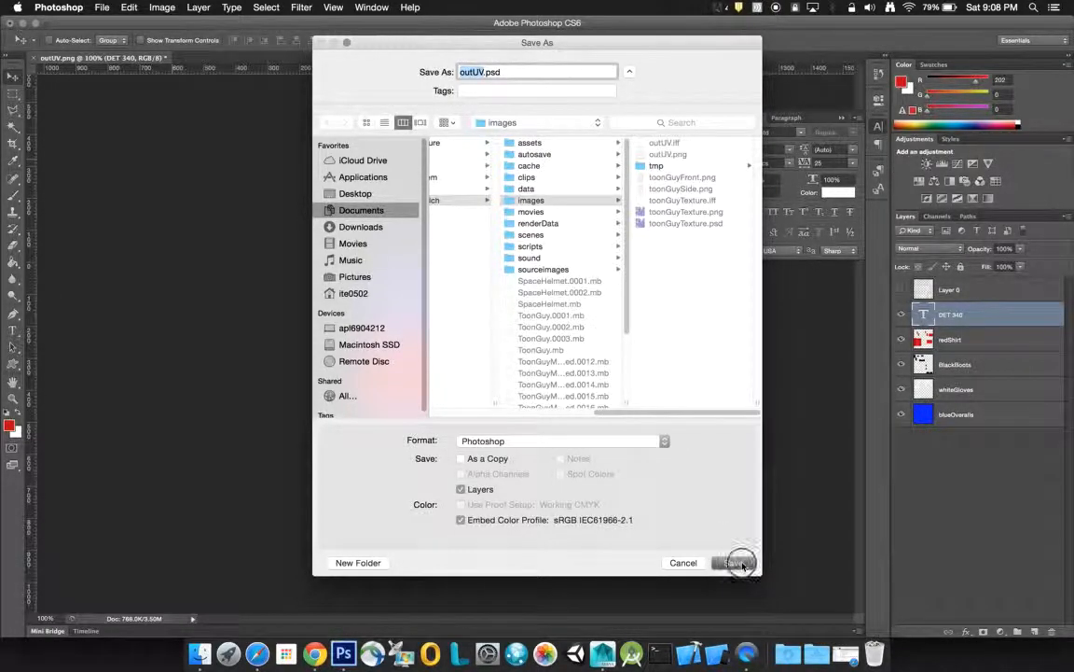
click(603, 221)
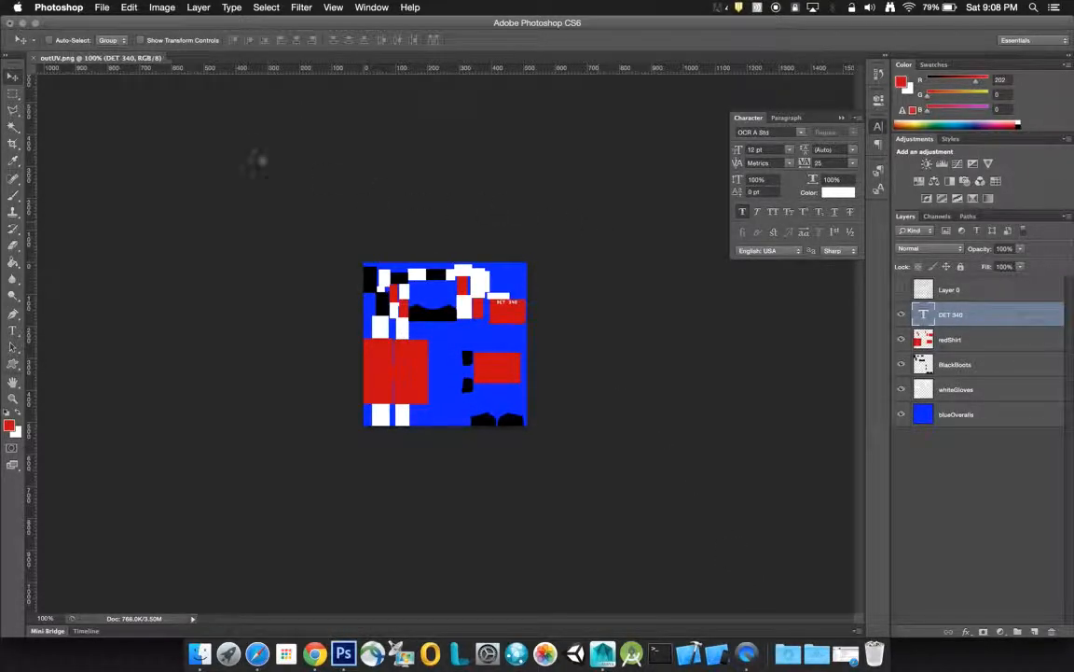
Step: Save a PNG copy of the texture as toonGuyBody.png in the images folder with the default PNG options
click(100, 7)
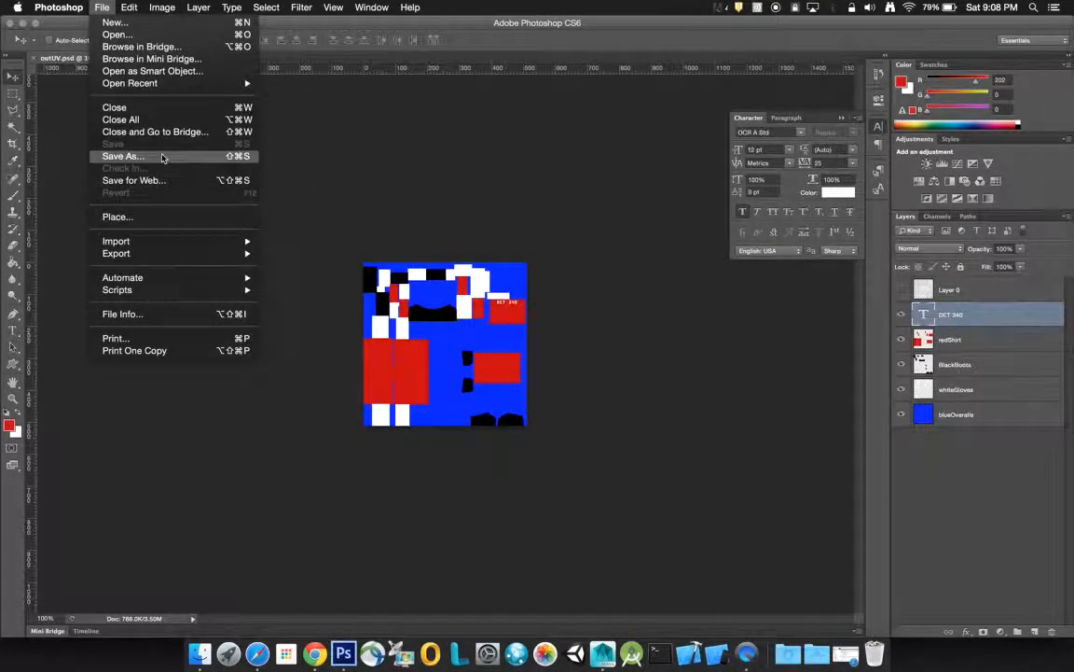
click(121, 154)
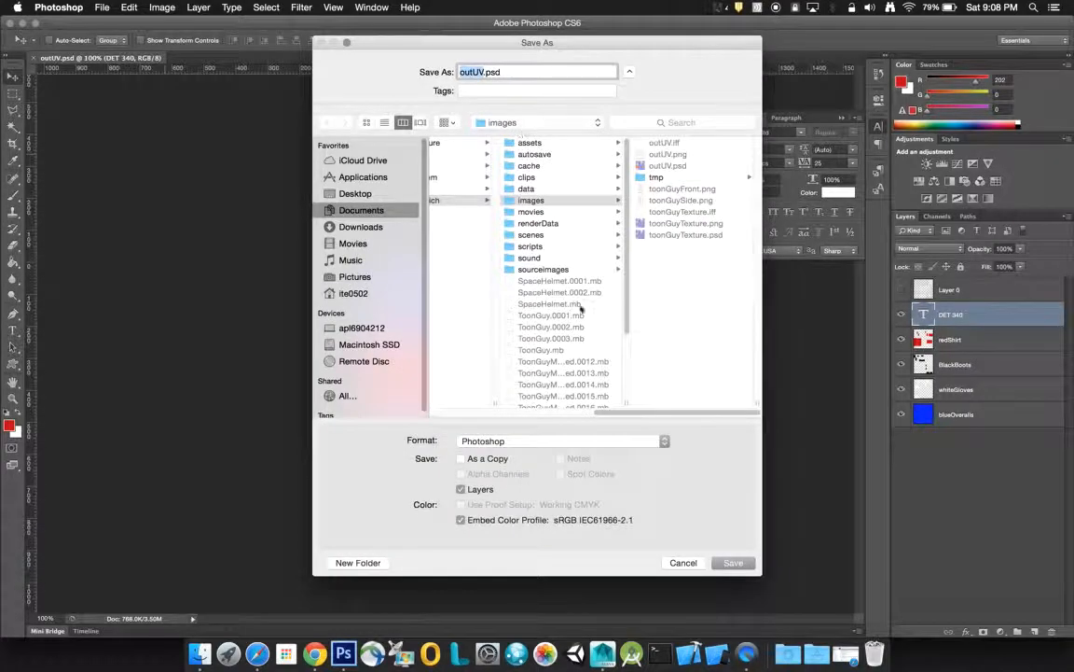
click(664, 441)
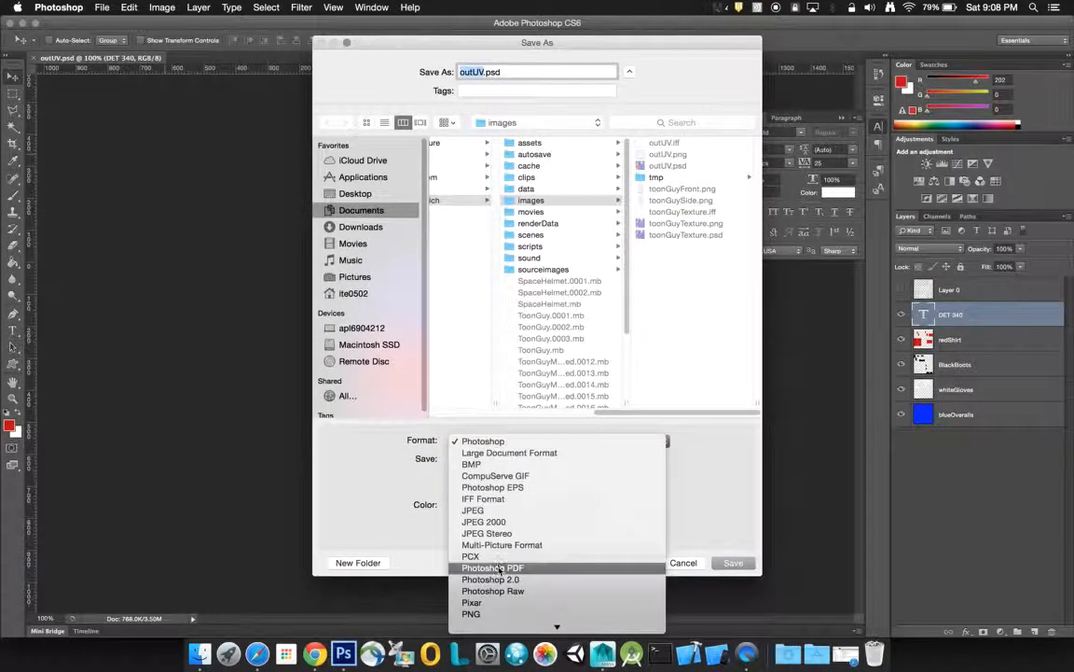
click(494, 614)
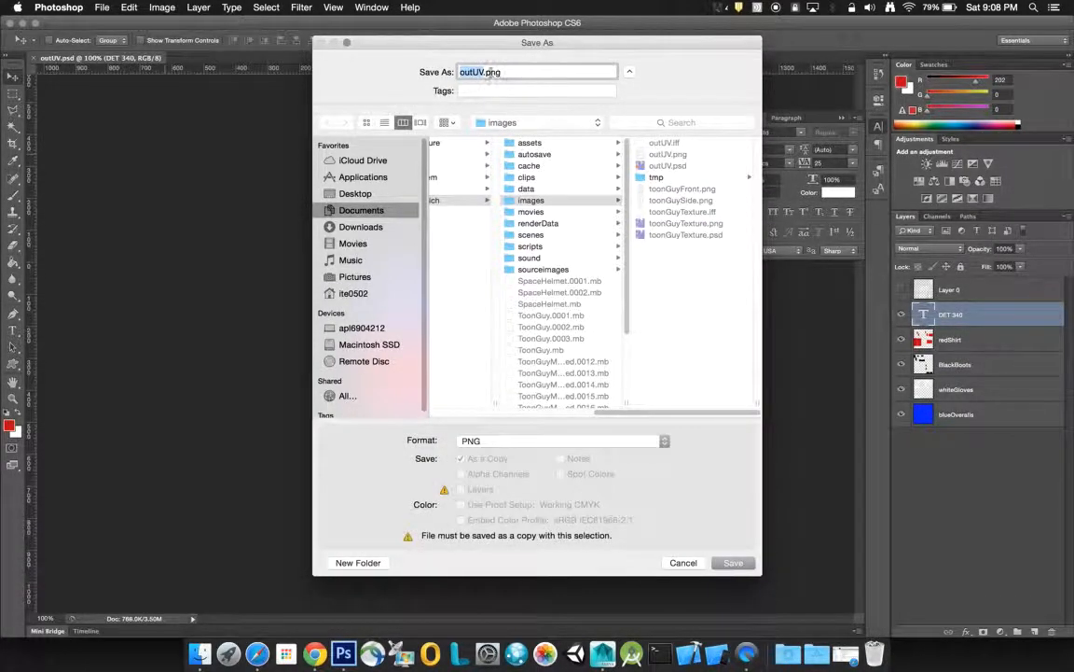
text(toonGuyBo)
click(736, 562)
click(509, 176)
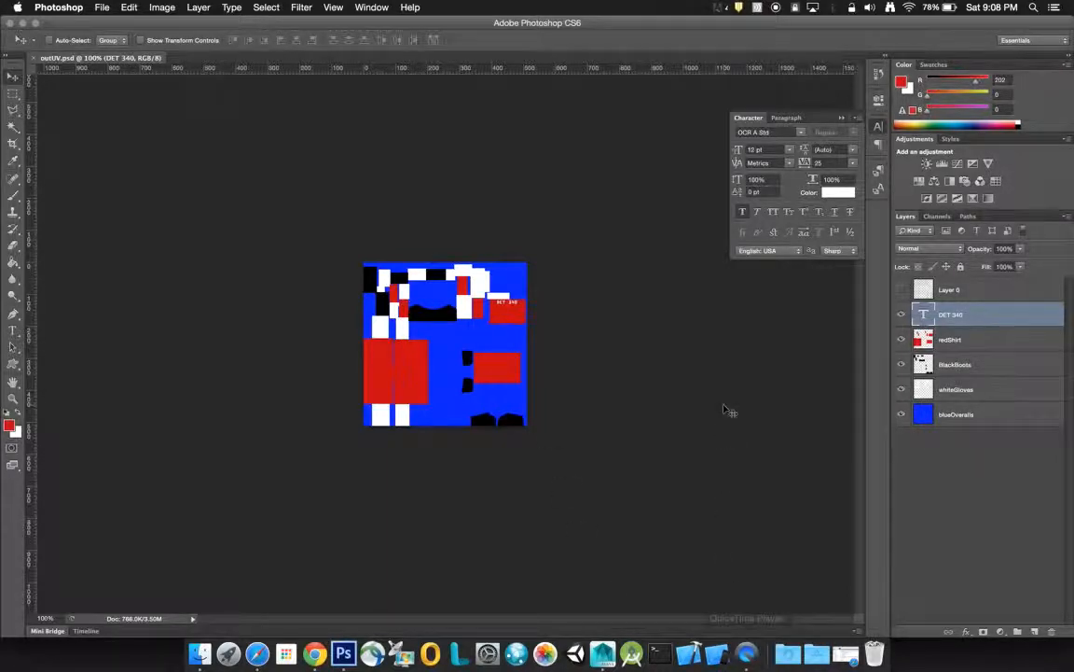
Step: Switch to Maya, close the UV Editor and clear the selection on the body mesh
click(601, 655)
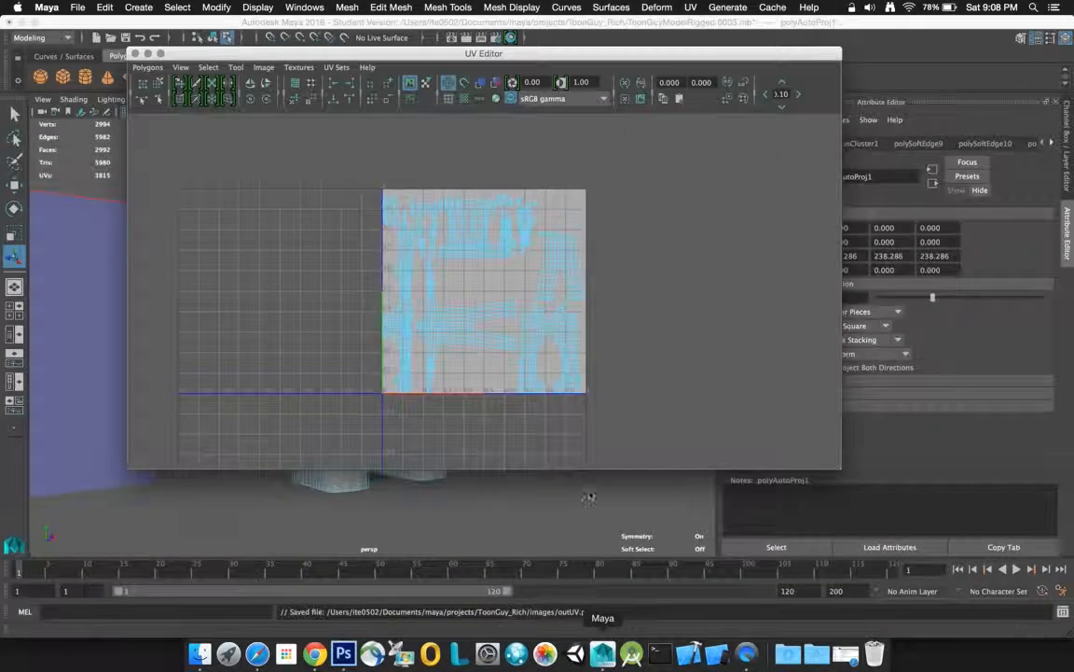
click(135, 54)
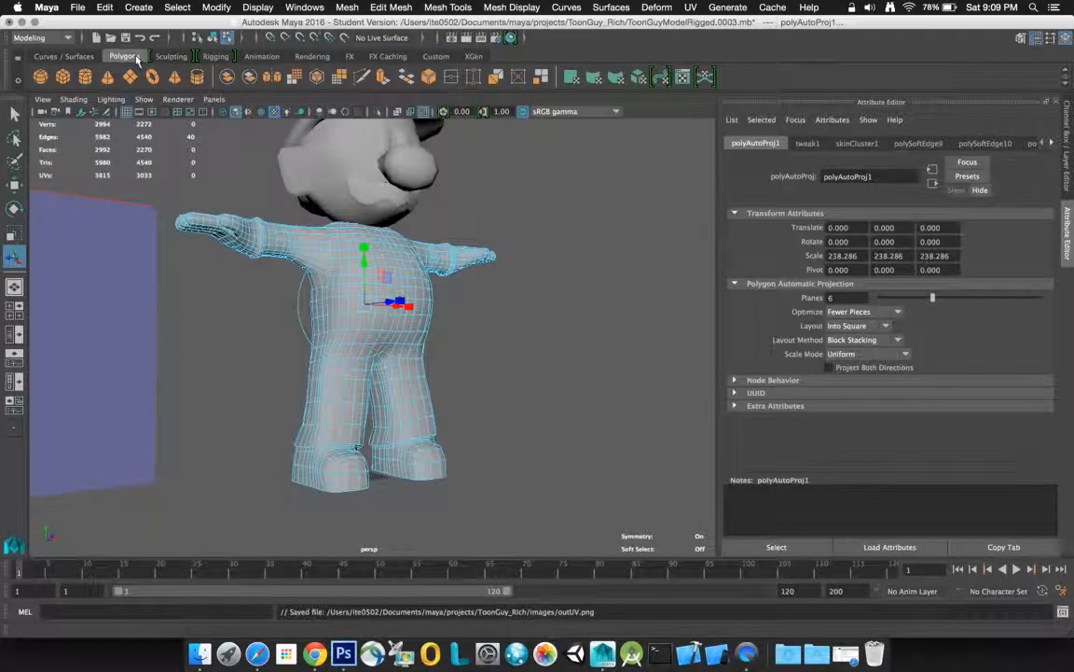
click(561, 228)
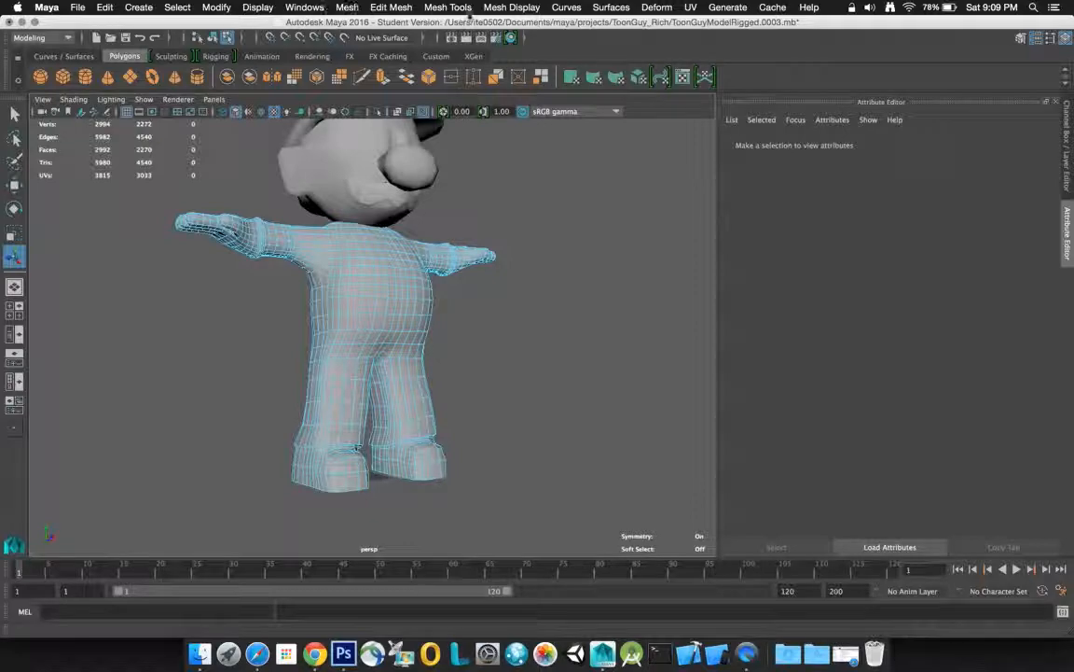
Step: Open the Hypershade and place its window over the viewport
click(318, 8)
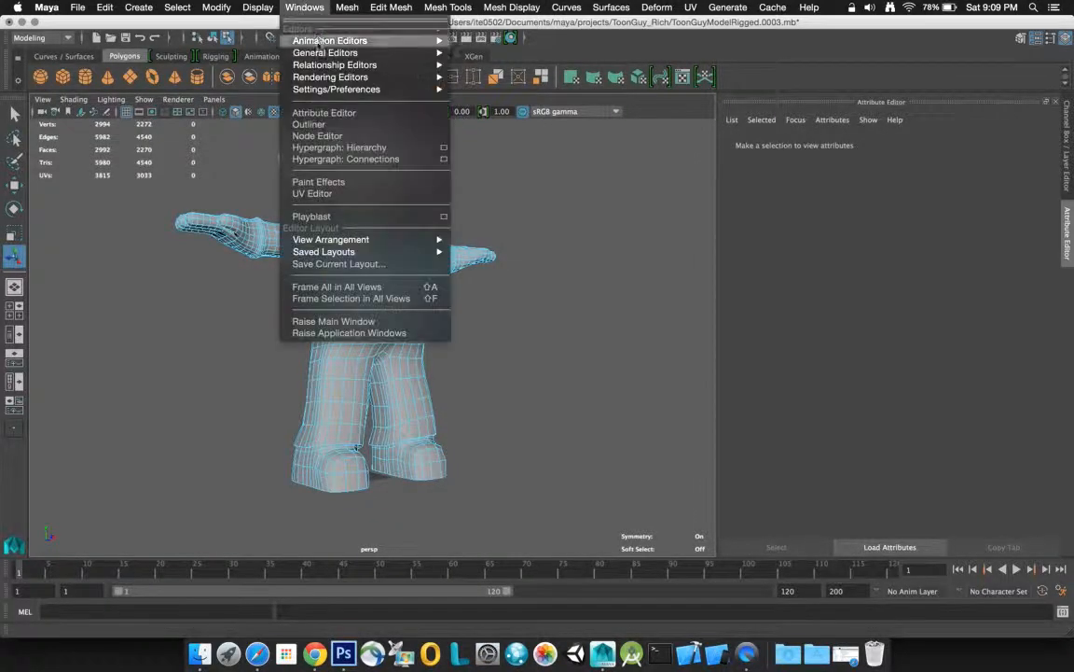
mouse_move(323, 80)
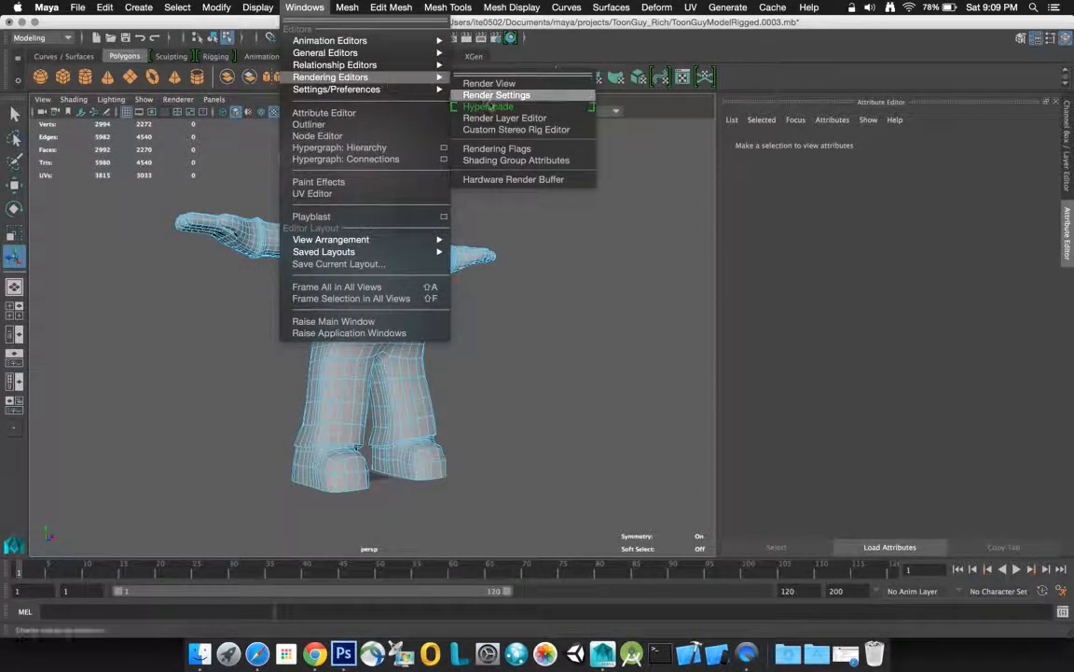
click(495, 107)
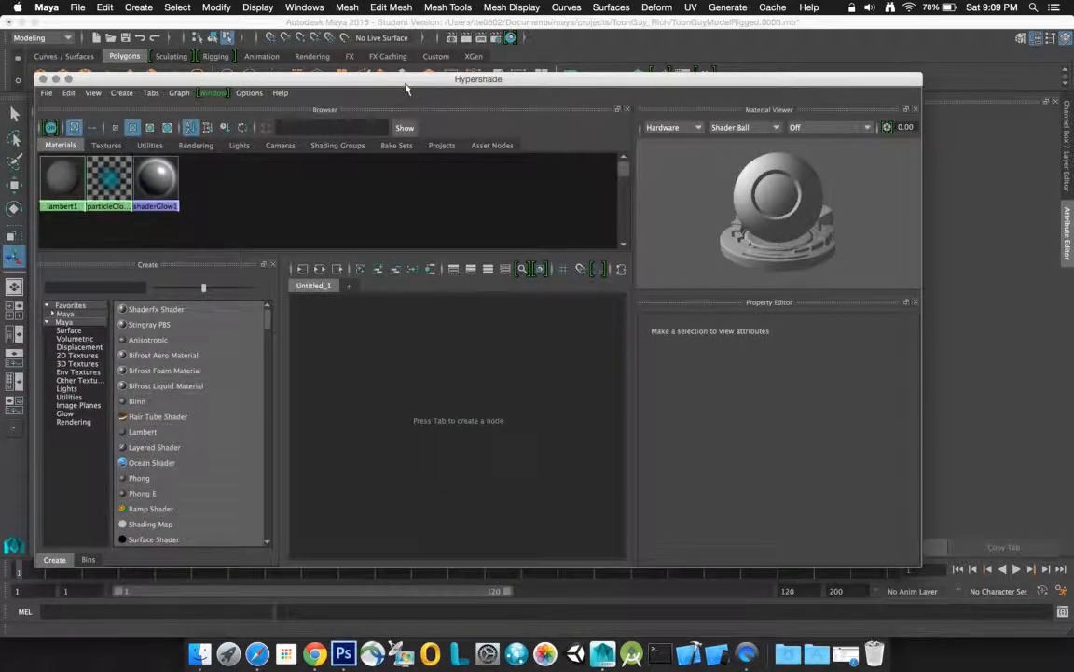
drag(403, 82, 457, 72)
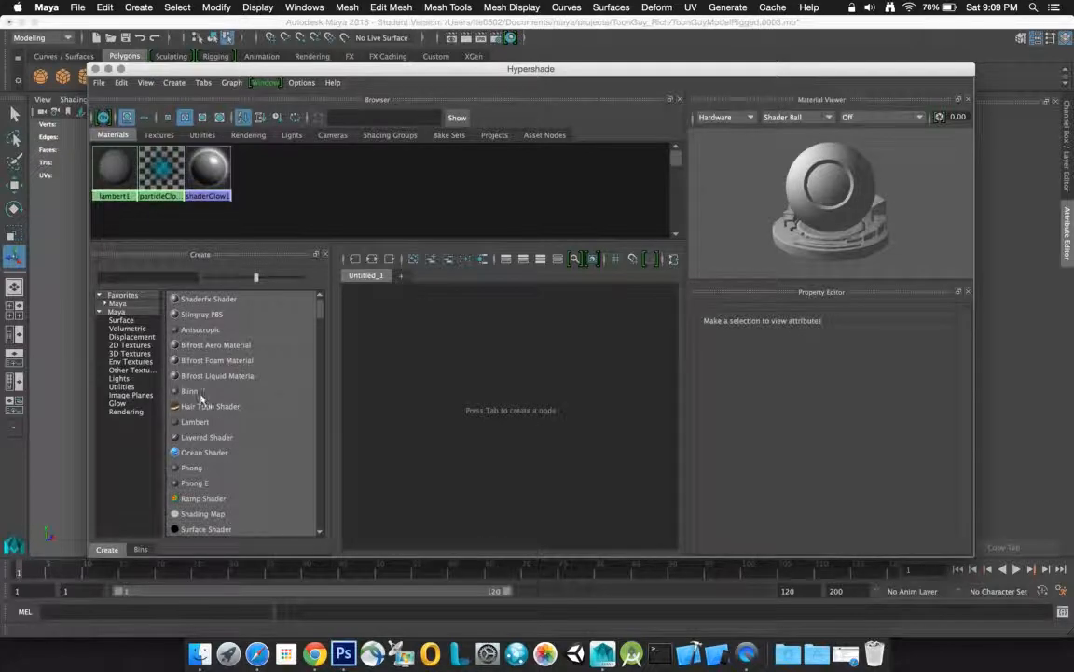
Step: Create a Lambert material and name it ToonGuyBodyShader
scroll(246, 423, down, 2)
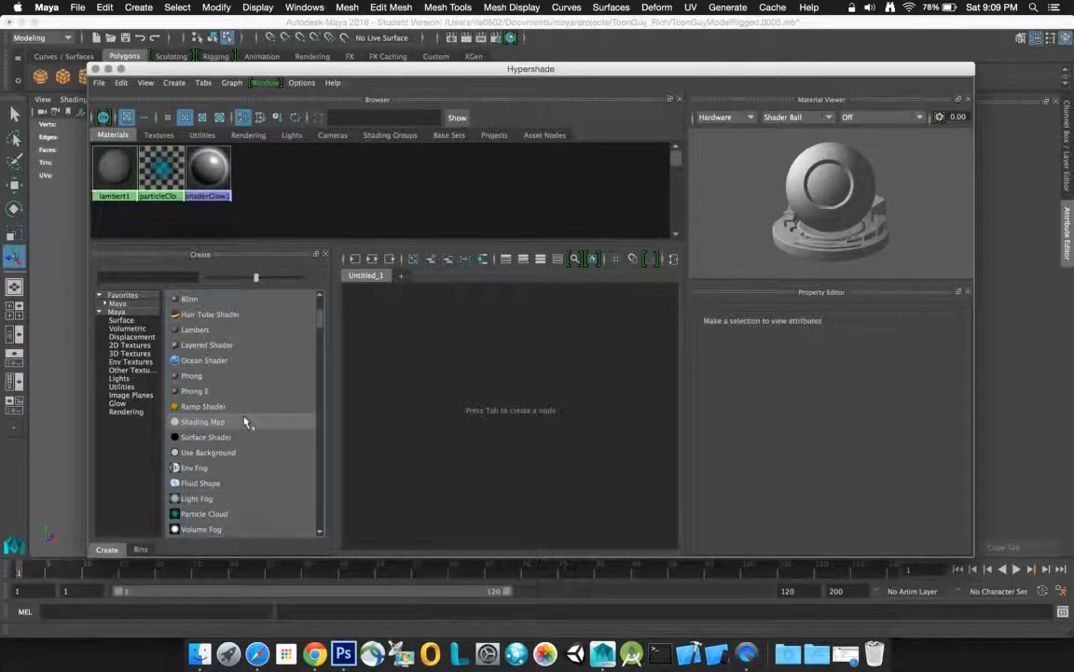
click(216, 330)
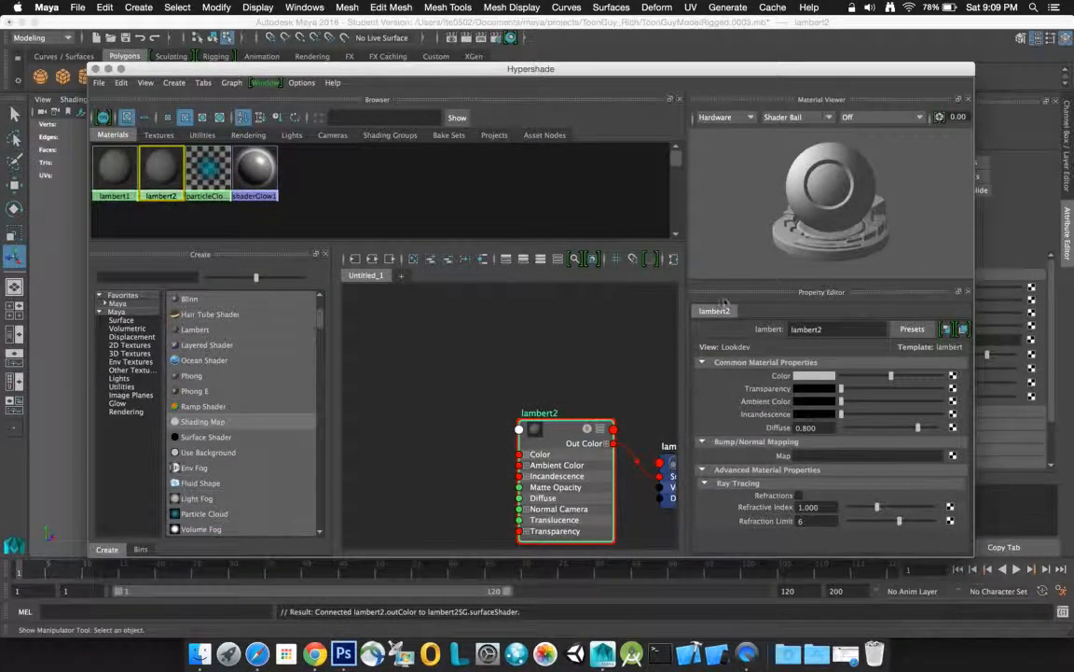
double_click(809, 329)
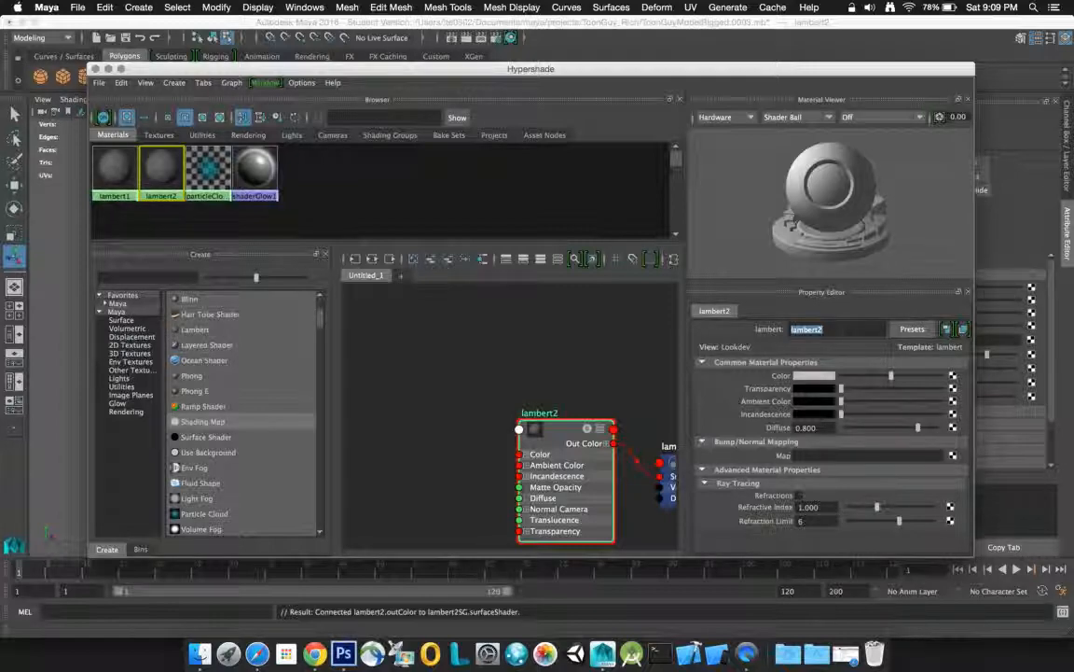
text(ToonGuyBodyTexture)
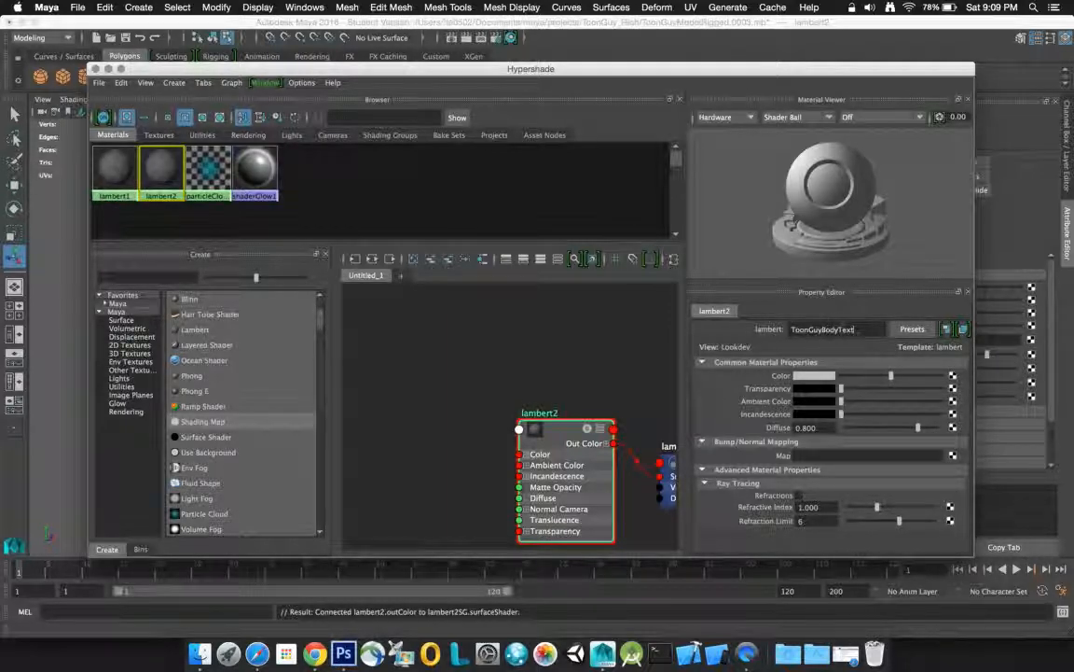
key(BackSpace)
key(BackSpace)
text(Shader)
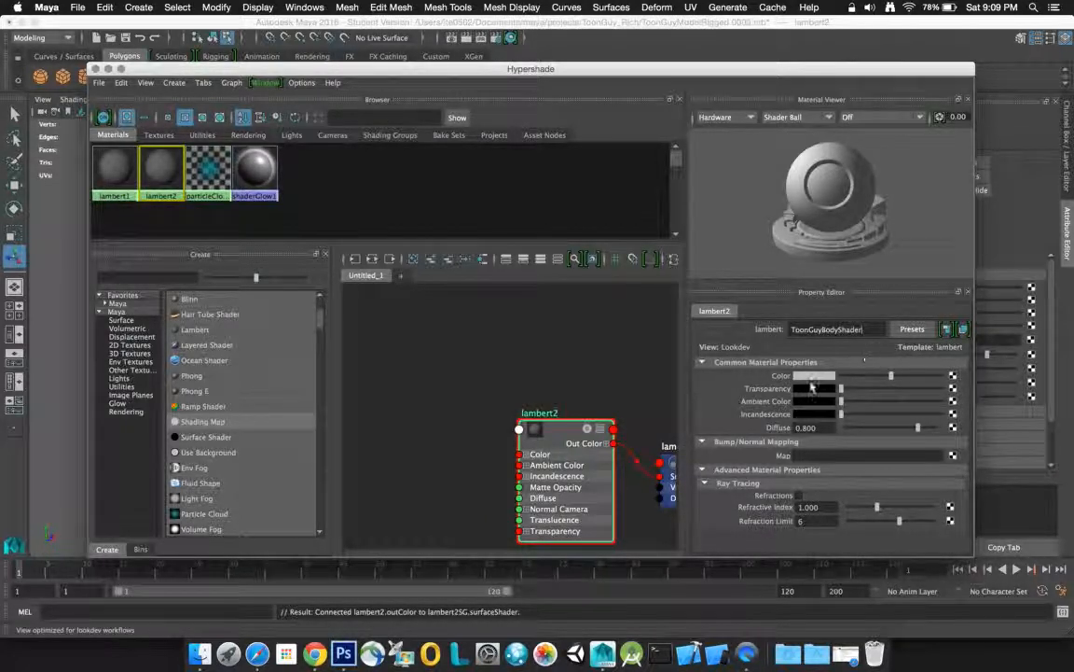
key(Return)
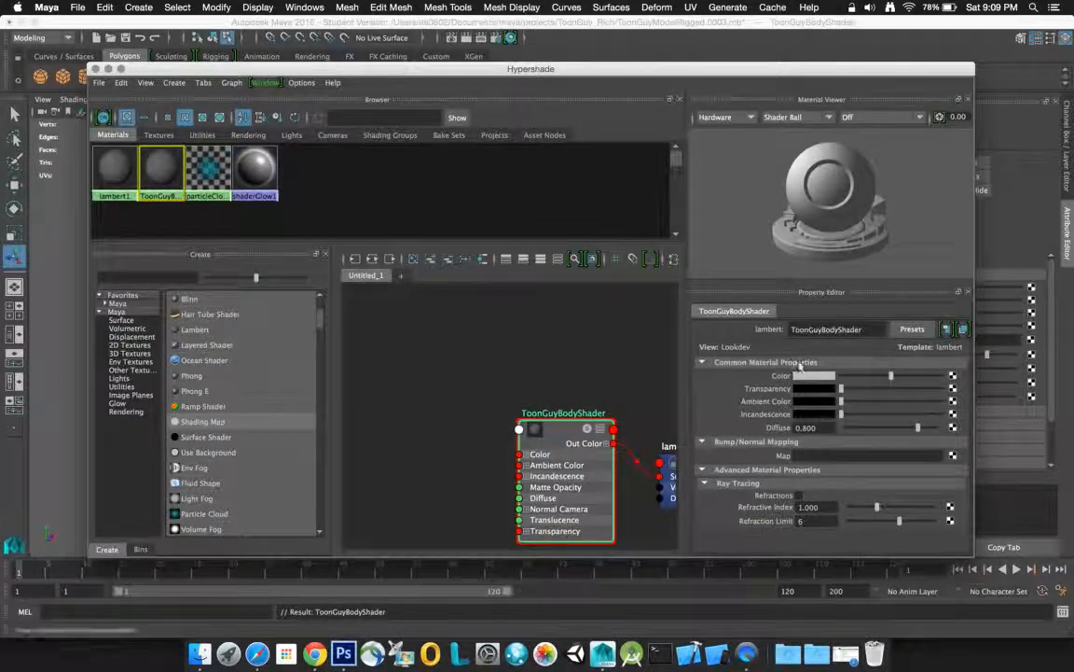
Step: Map a File texture to the ToonGuyBodyShader colour and load toonGuyBody.png as its image
click(952, 375)
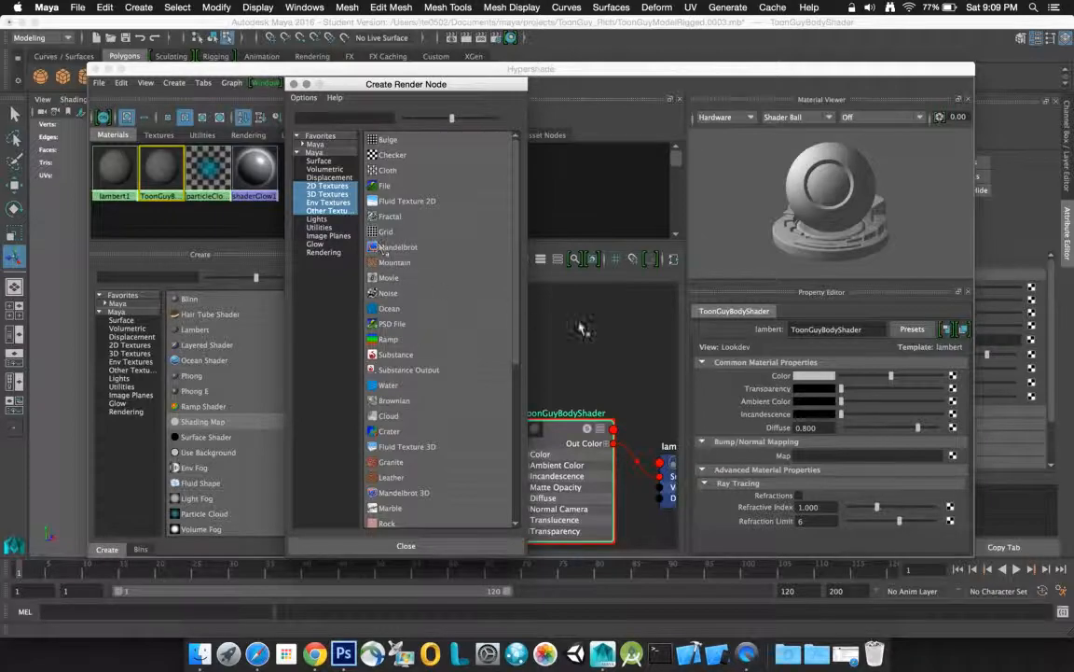
click(384, 185)
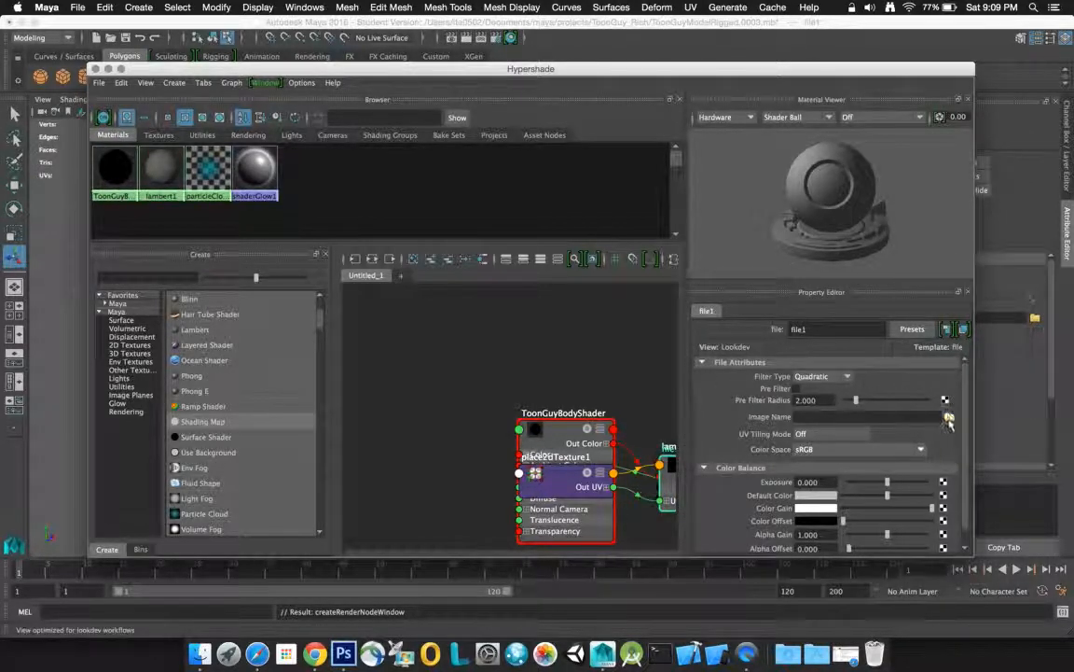
click(950, 416)
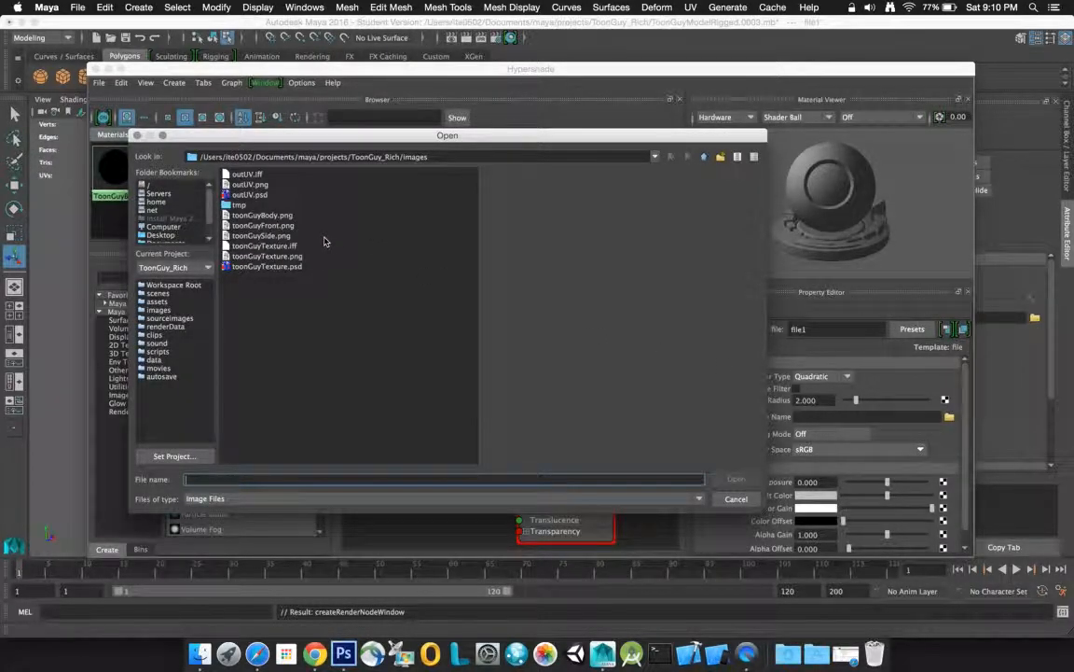
click(270, 215)
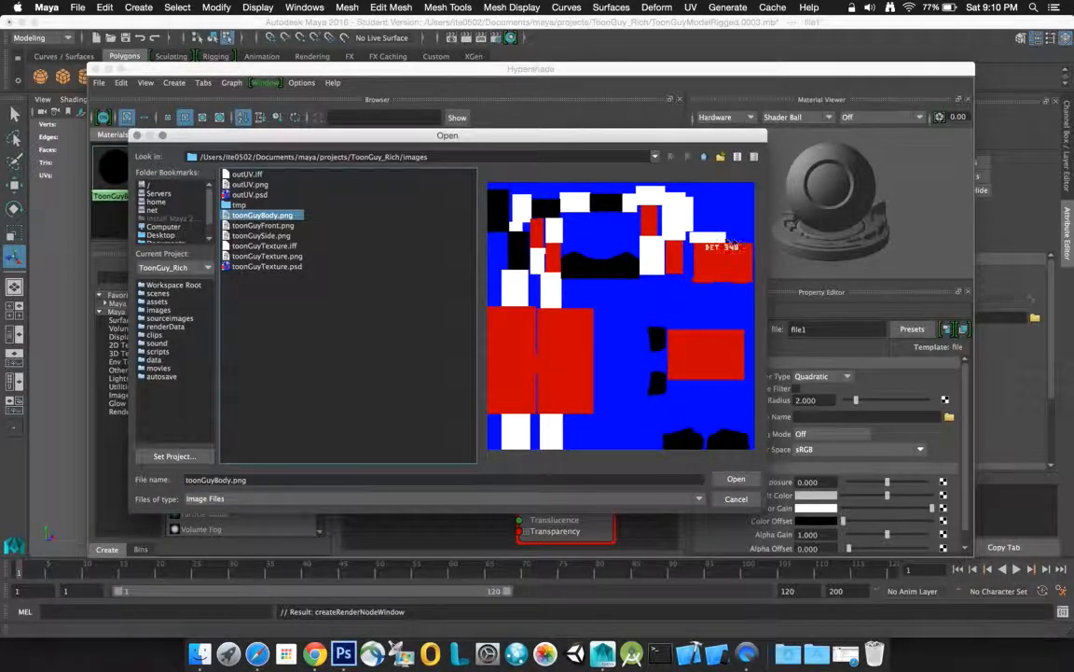
click(736, 478)
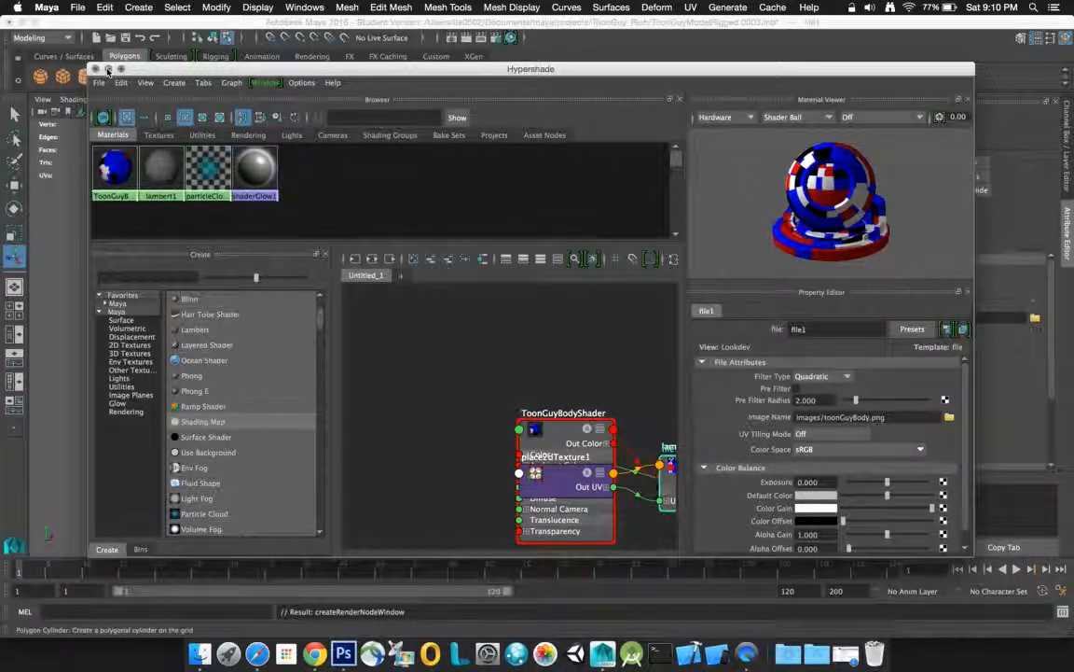
Step: Minimize the Hypershade to check the body model in the viewport, and restore the Hypershade window
click(108, 70)
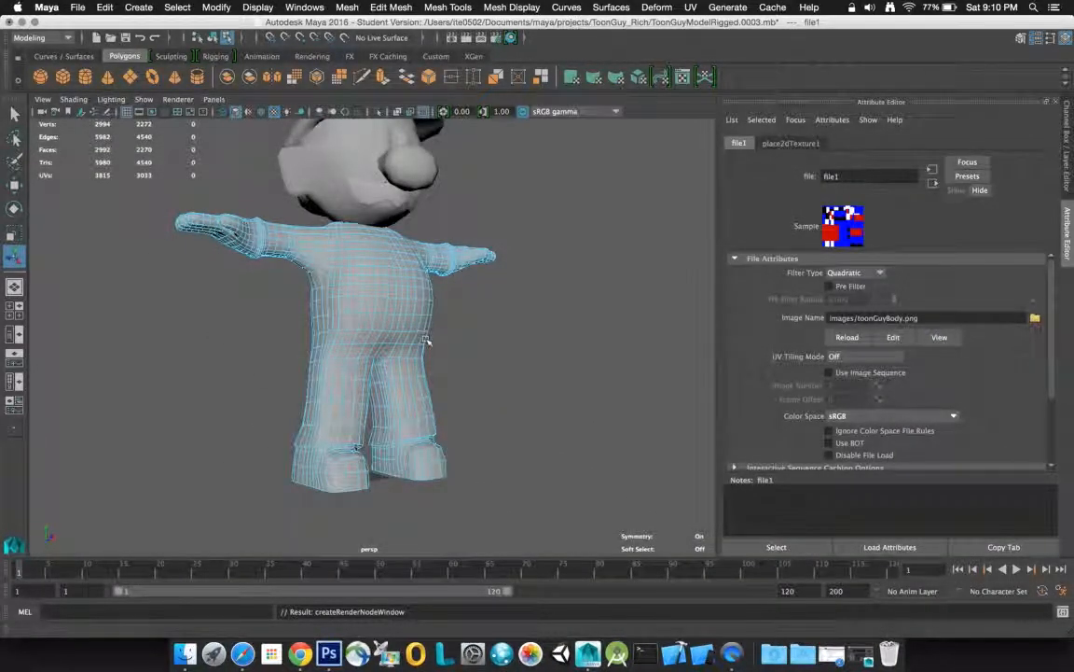
click(860, 653)
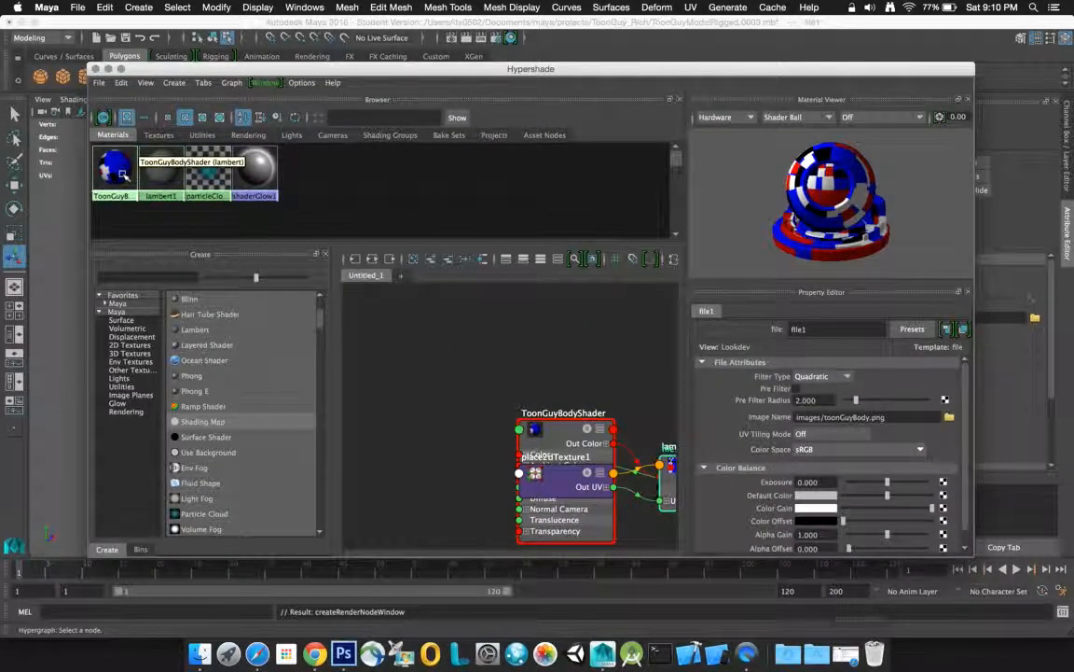
Step: Move the Hypershade window off the character and select the whole ToonGuyBody mesh in object mode
right_drag(119, 173, 127, 141)
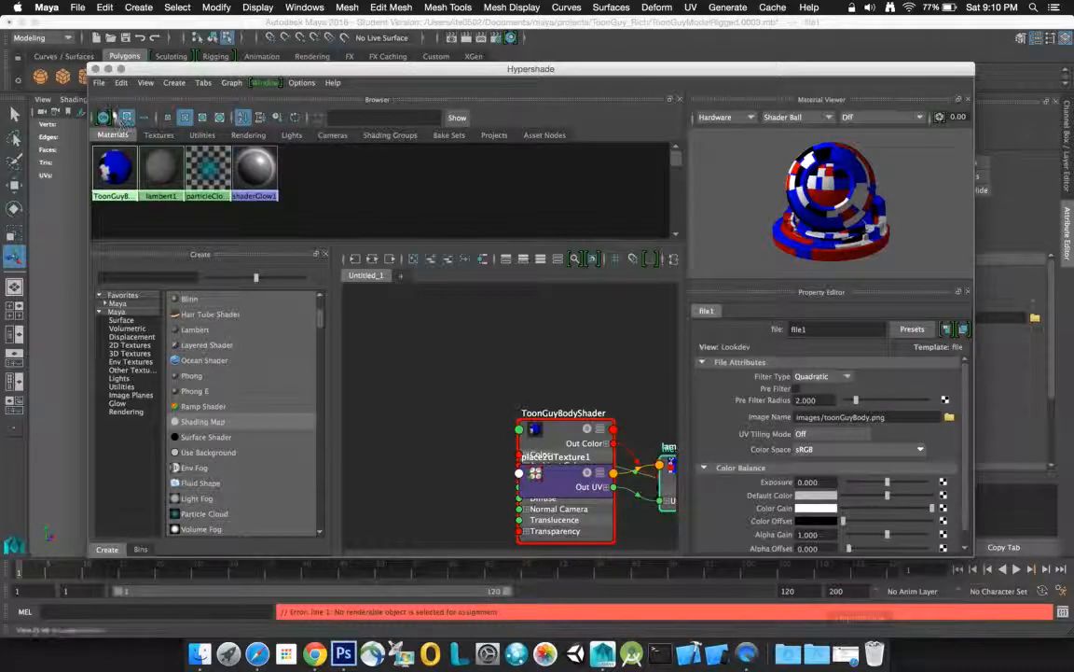
drag(146, 69, 432, 404)
click(366, 292)
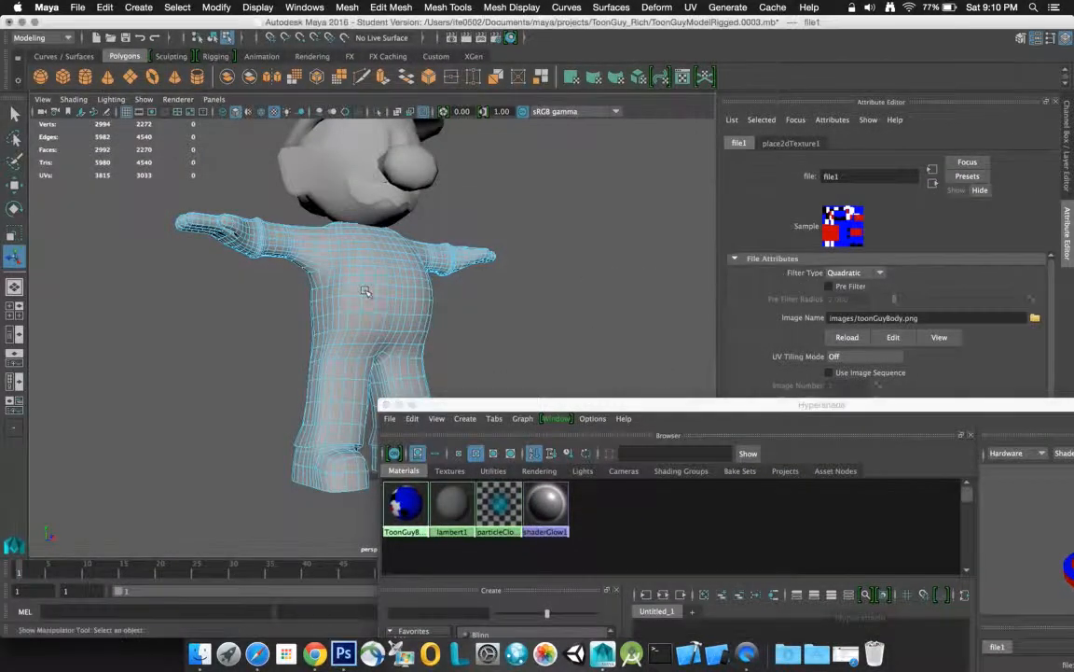
click(14, 114)
right_drag(336, 261, 367, 256)
click(374, 262)
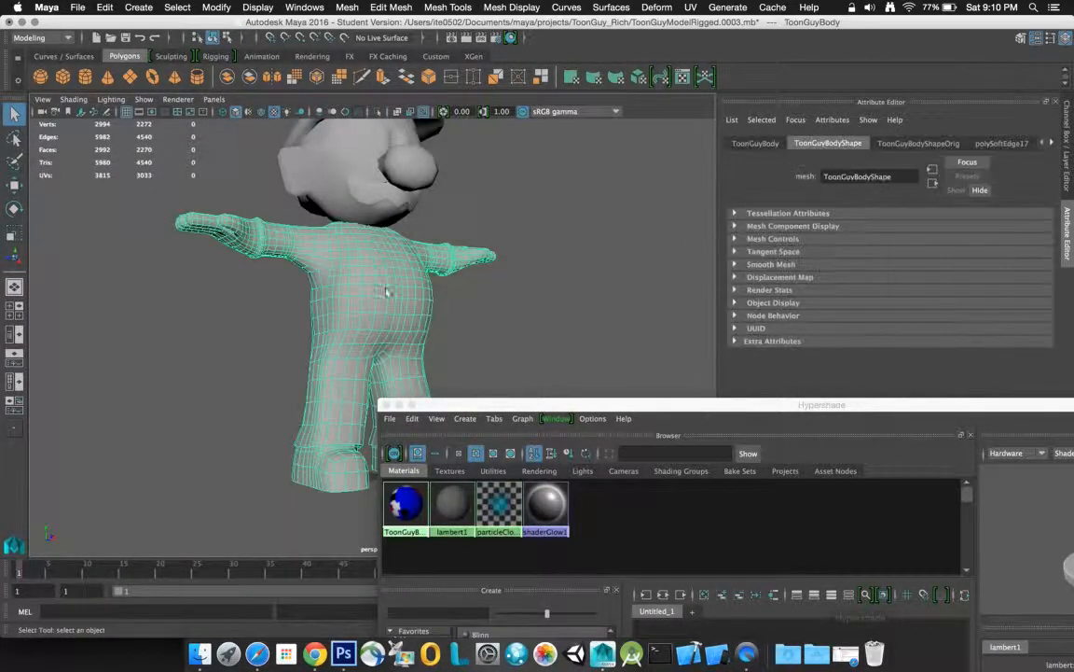
Step: Assign the ToonGuyBodyShader material to the selected body mesh
drag(498, 408, 674, 272)
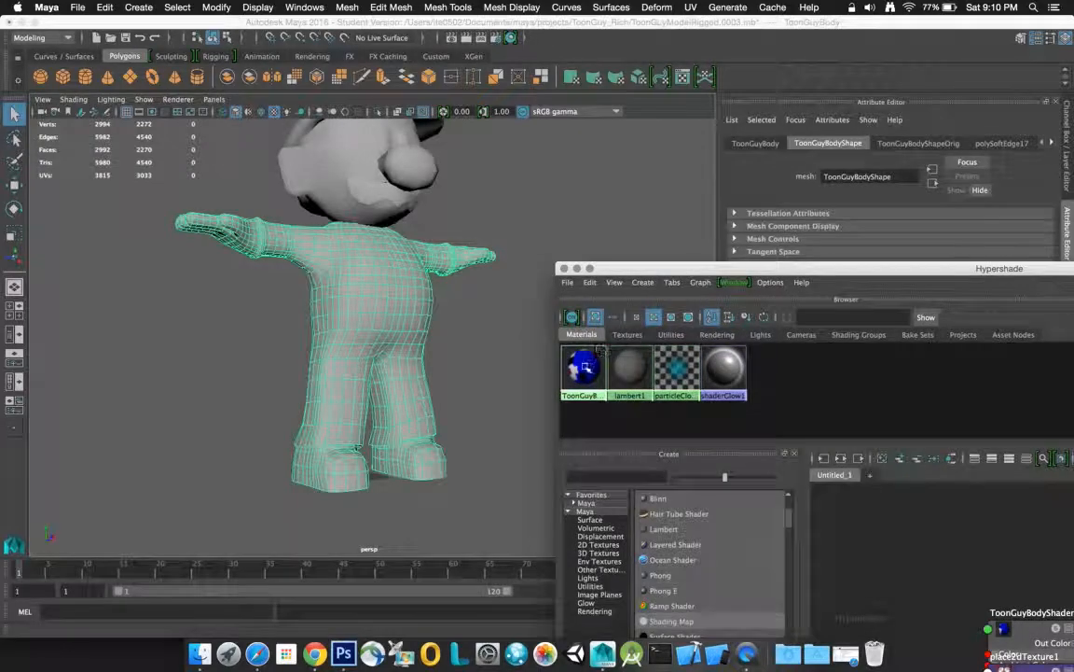
right_click(584, 364)
click(583, 332)
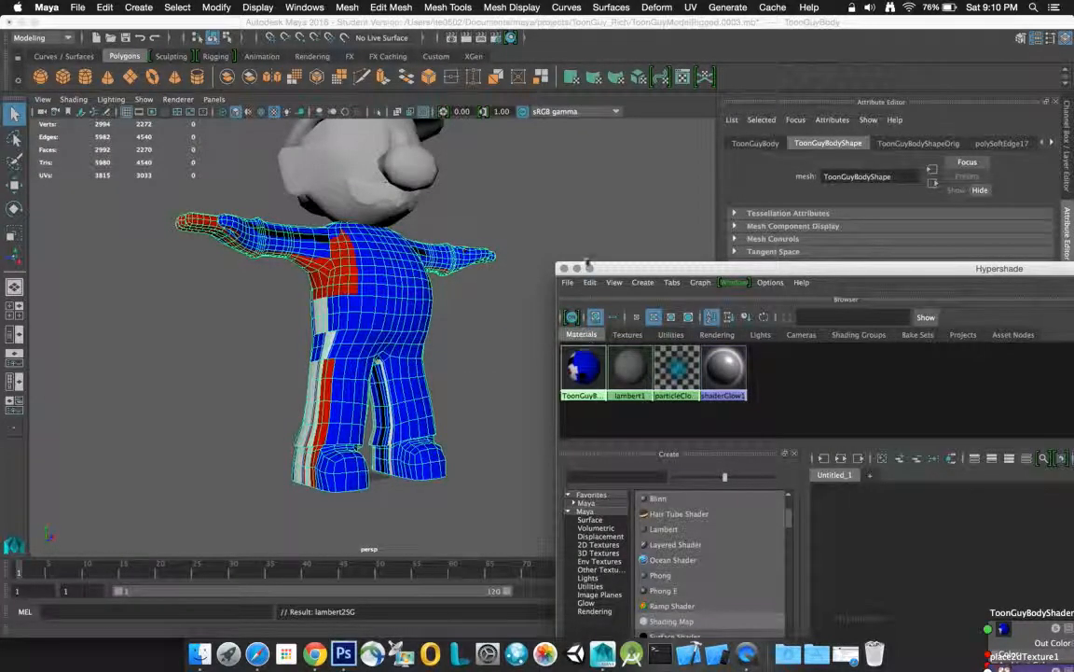
Step: Check the shaded body in the viewport and close the Hypershade
drag(628, 267, 531, 174)
click(404, 291)
mouse_move(404, 291)
alt+mouse_down()
mouse_move(268, 272)
mouse_move(189, 285)
mouse_move(50, 244)
mouse_move(98, 268)
mouse_move(403, 278)
mouse_move(404, 293)
alt+mouse_up()
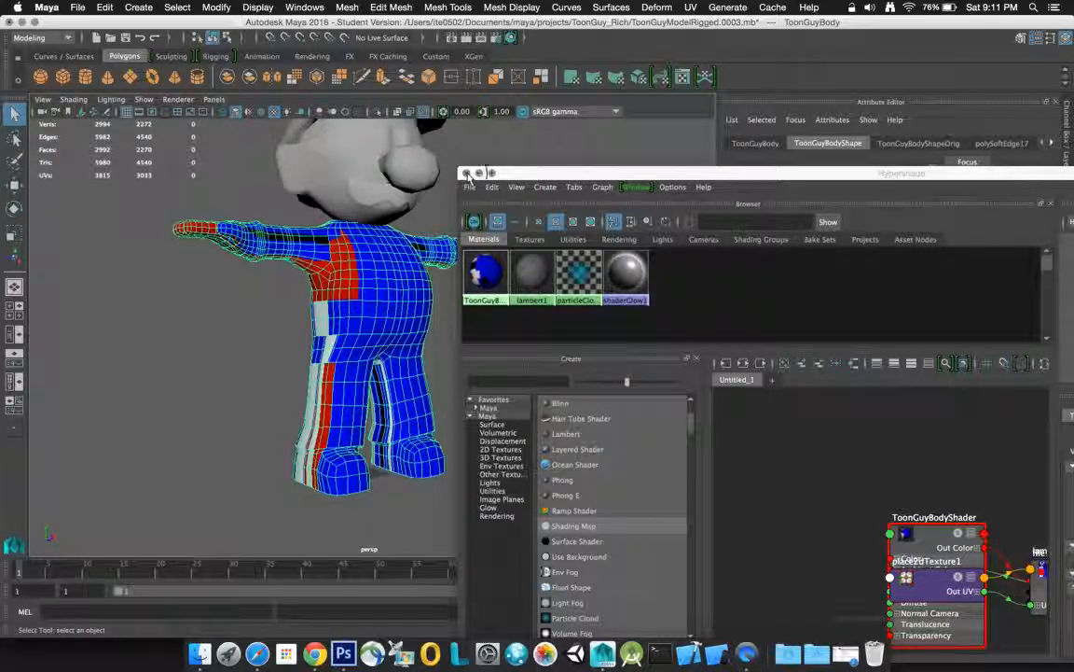
click(467, 174)
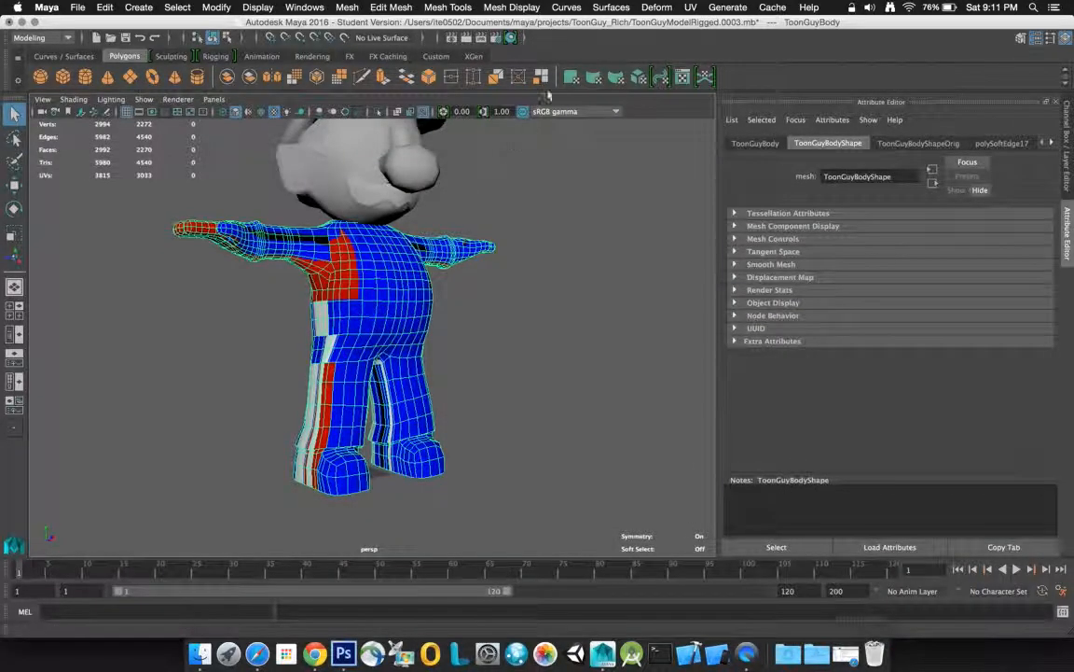
Step: Apply an Automatic UV projection to the body and open the UV Editor beside the model
click(692, 8)
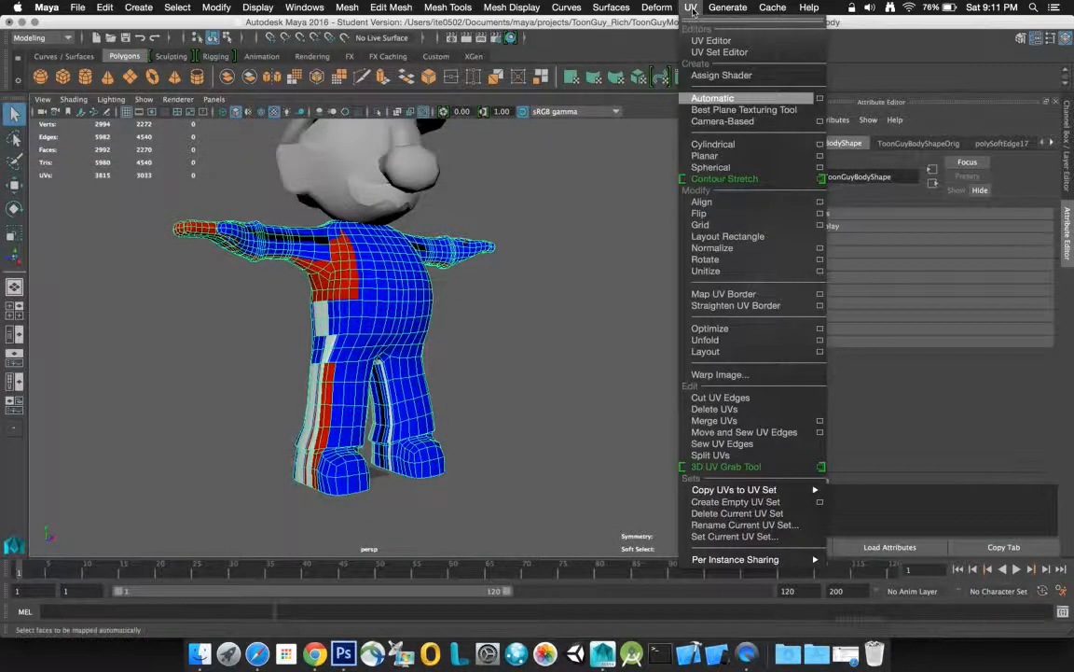
click(711, 98)
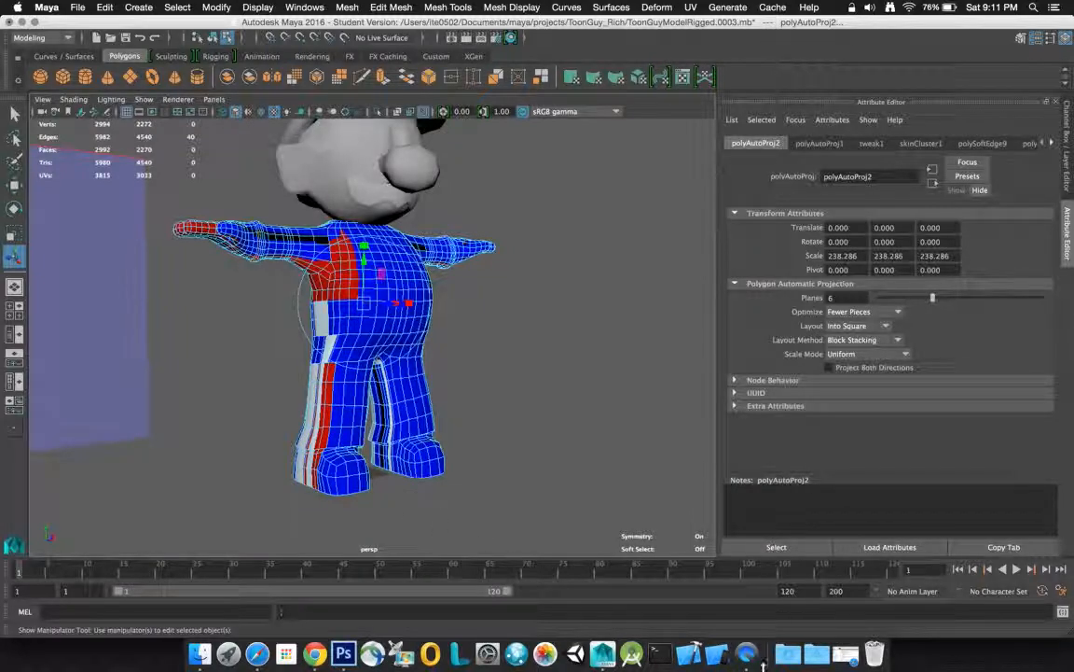
click(691, 8)
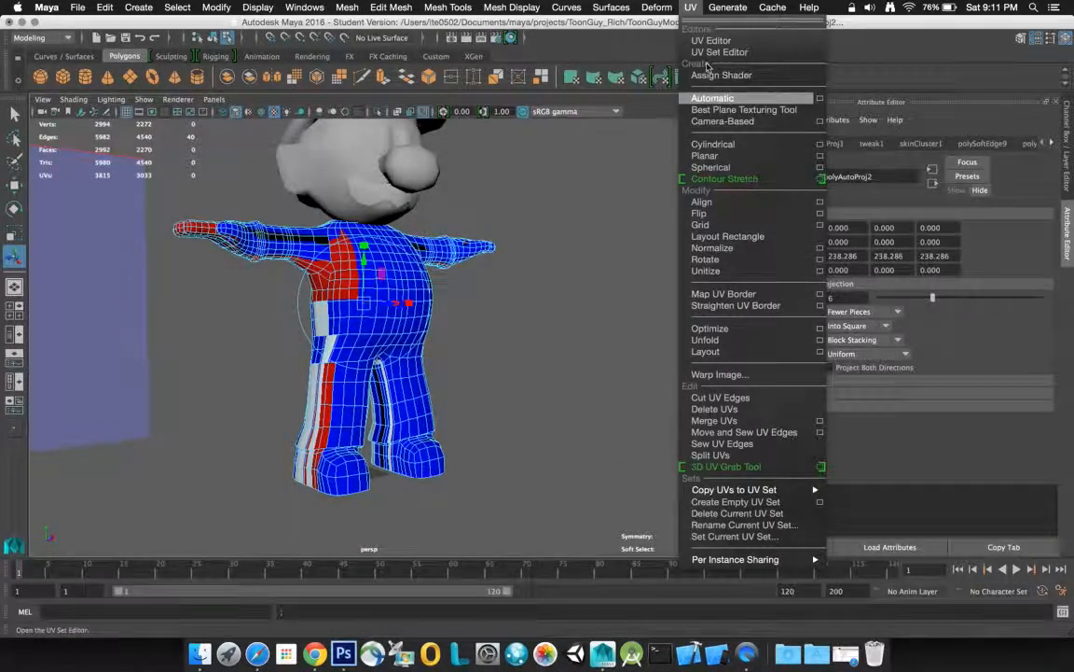
click(695, 45)
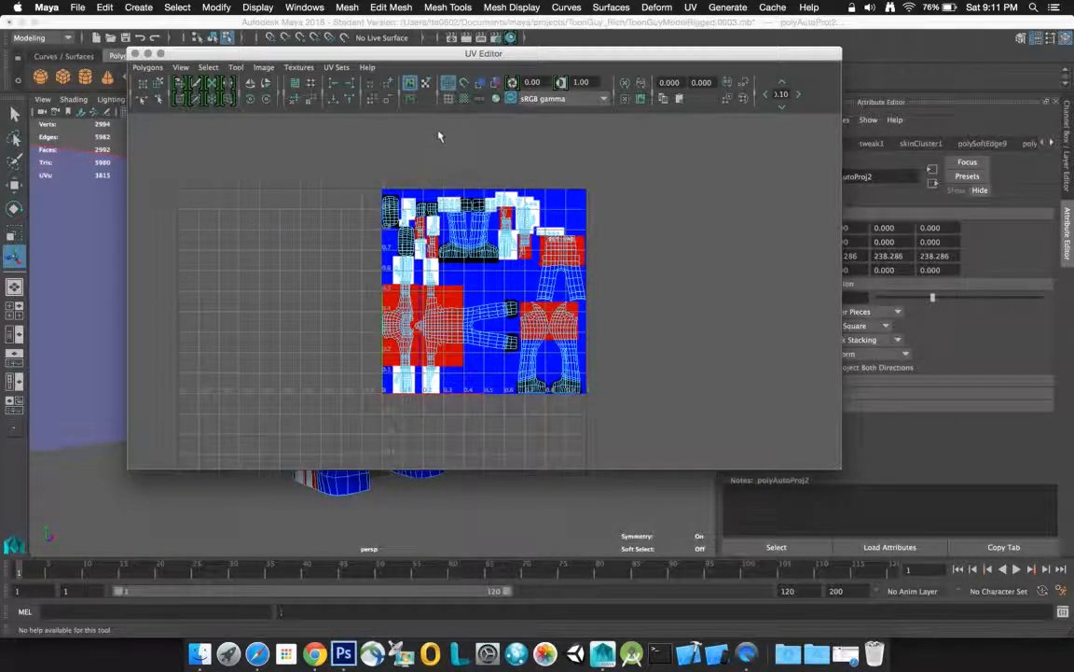
drag(417, 55, 796, 86)
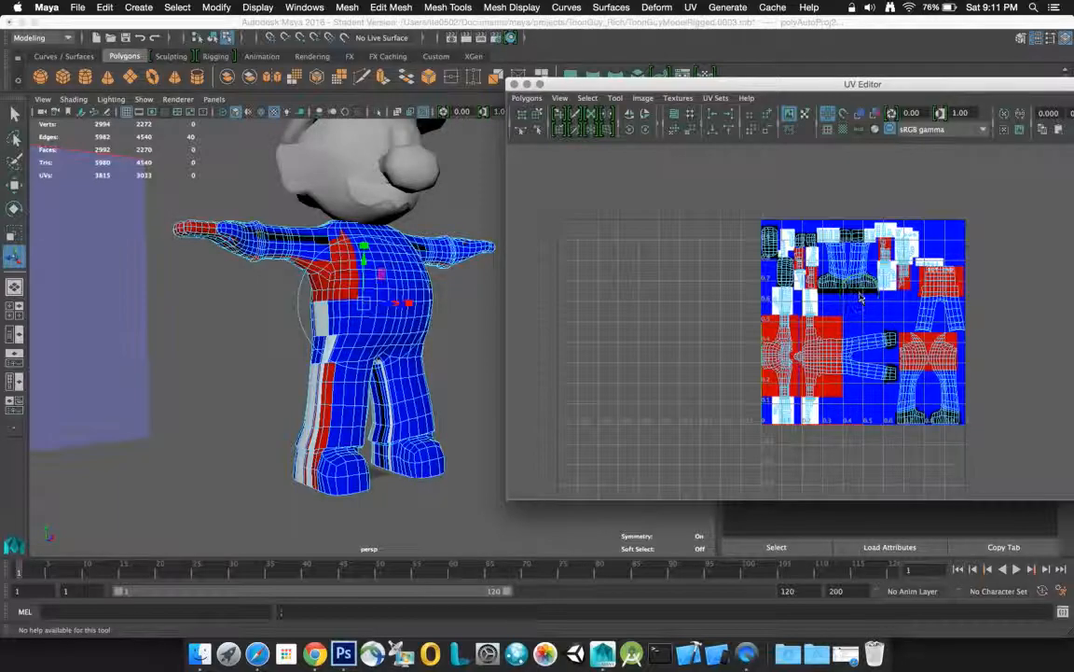
drag(794, 84, 779, 79)
Step: Switch the UV Editor's displayed texture to lambert2SG and back to its file1 texture
click(569, 94)
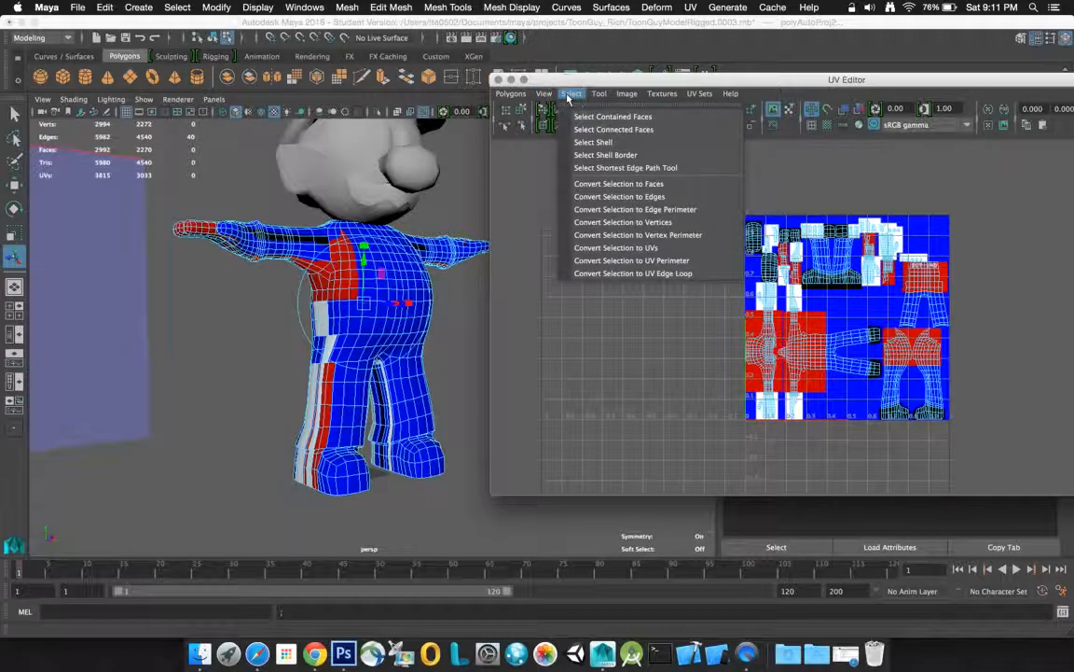
mouse_move(652, 97)
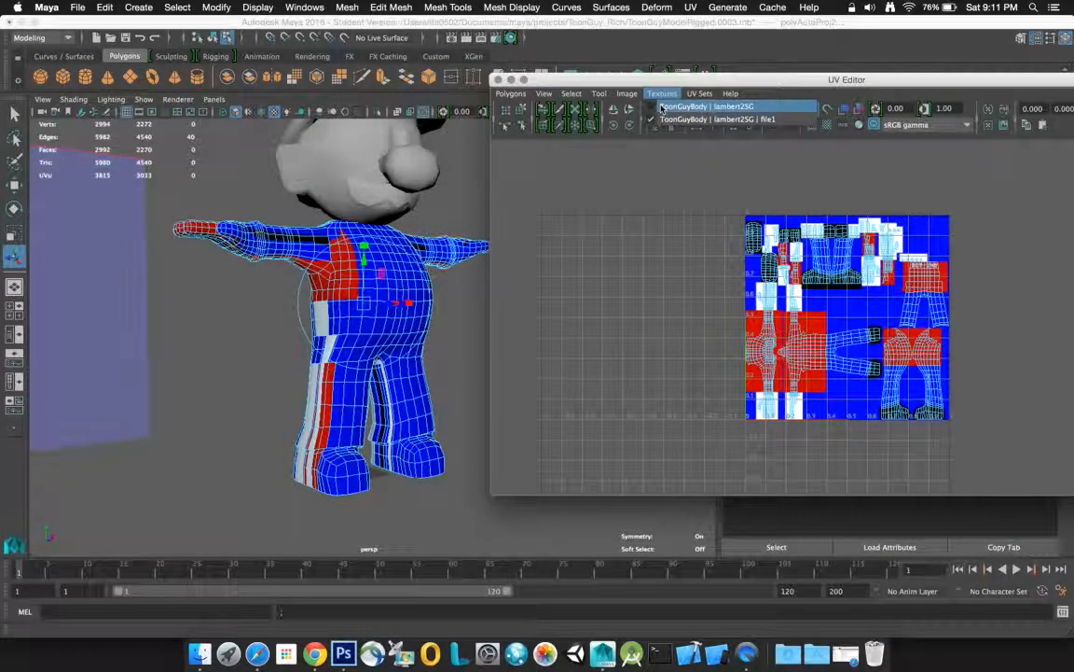
click(661, 108)
click(662, 93)
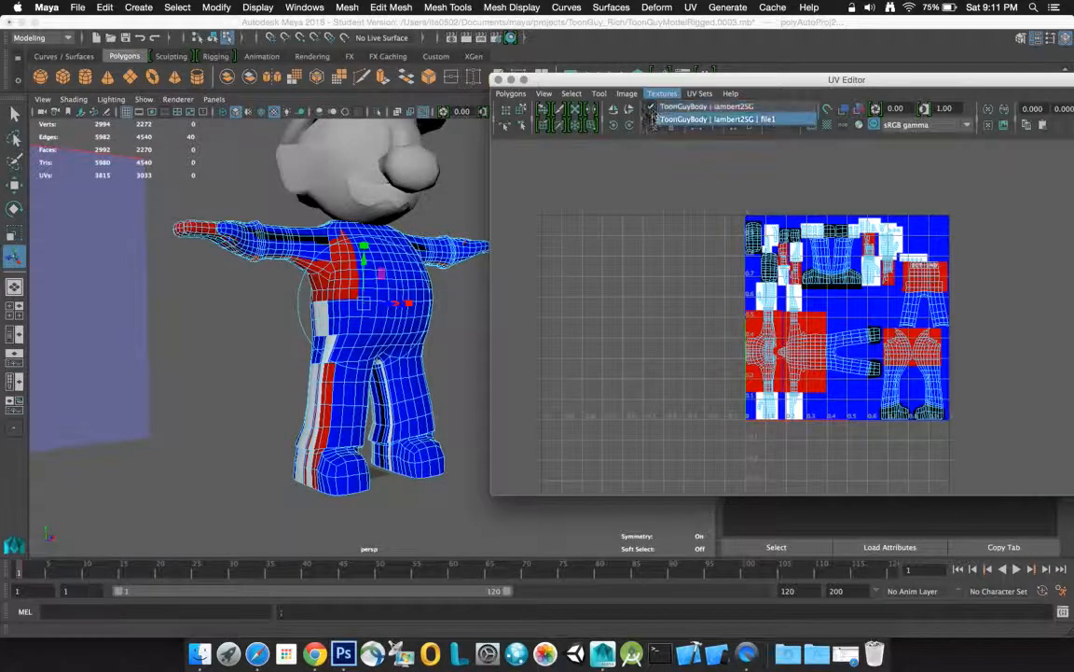
click(653, 120)
Step: Compare the body's UV sets by switching to map1, uvSet11 and back to uvSet1
click(659, 95)
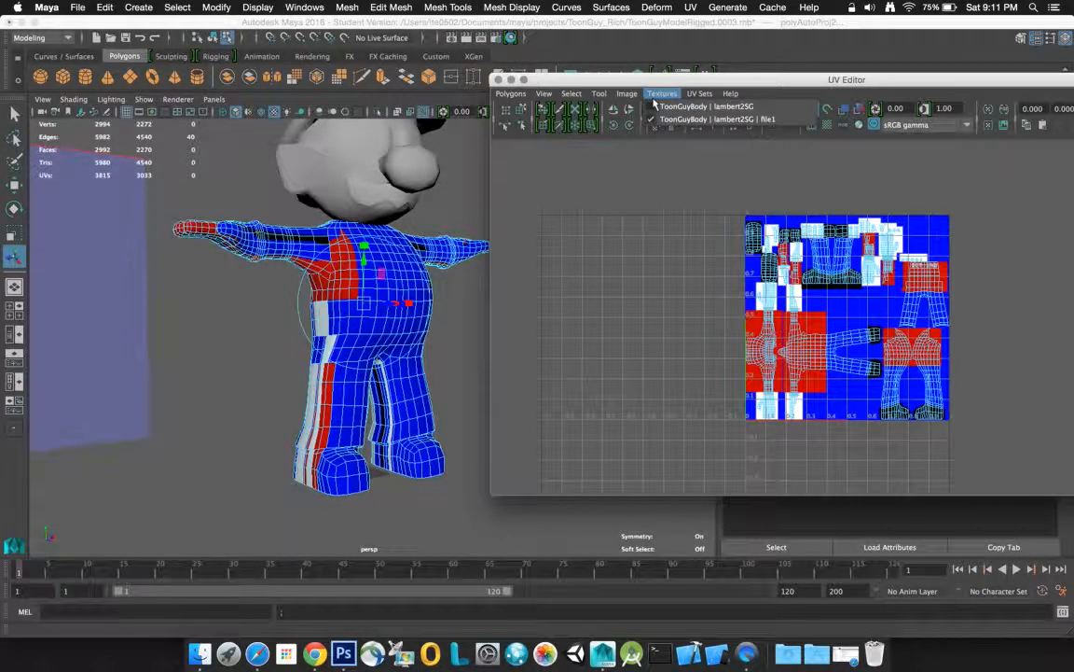
mouse_move(698, 95)
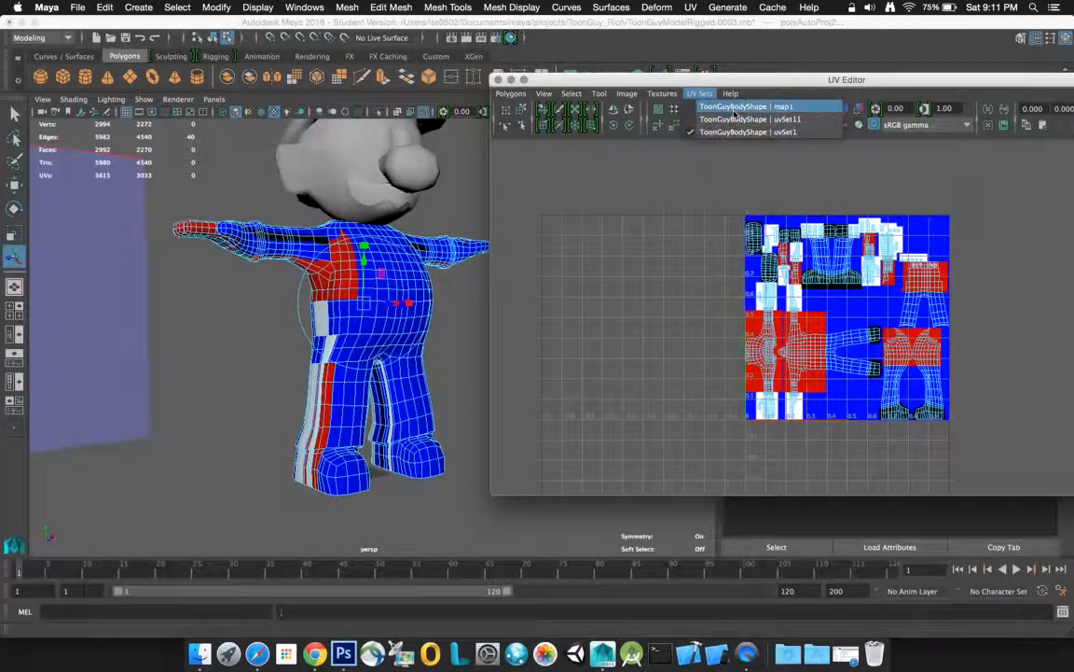
click(734, 106)
click(715, 97)
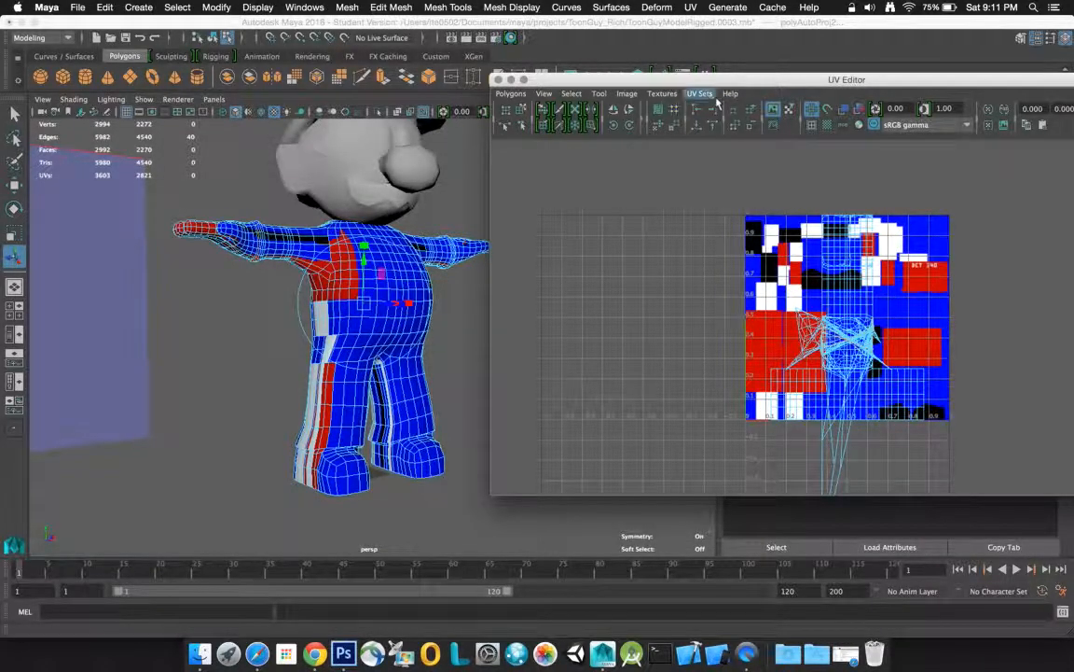
click(714, 97)
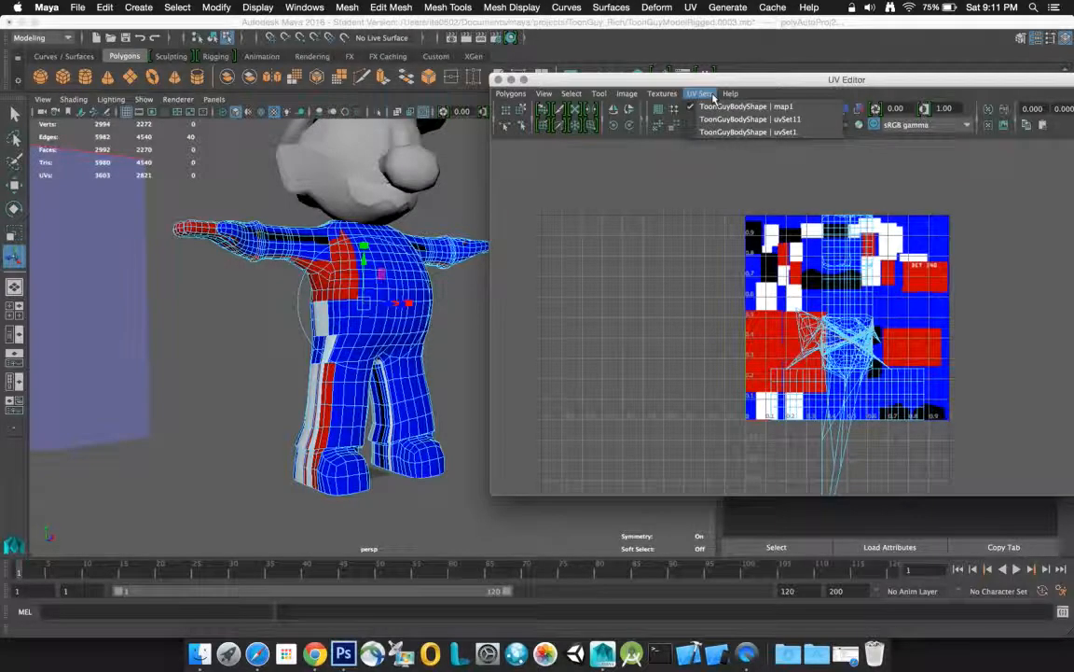
click(723, 119)
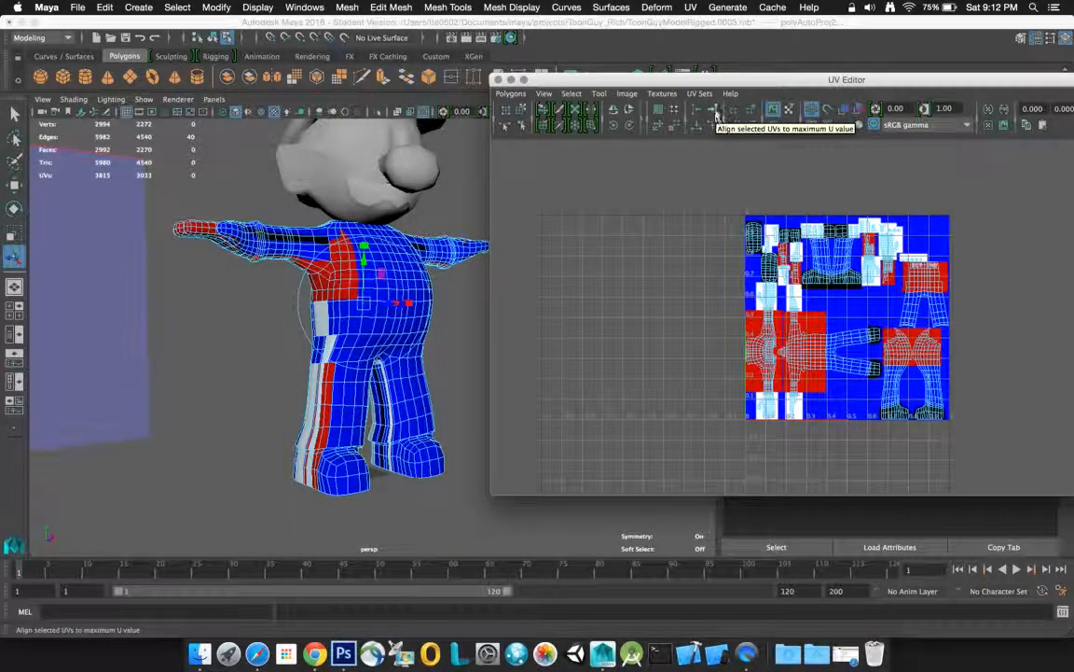
click(715, 97)
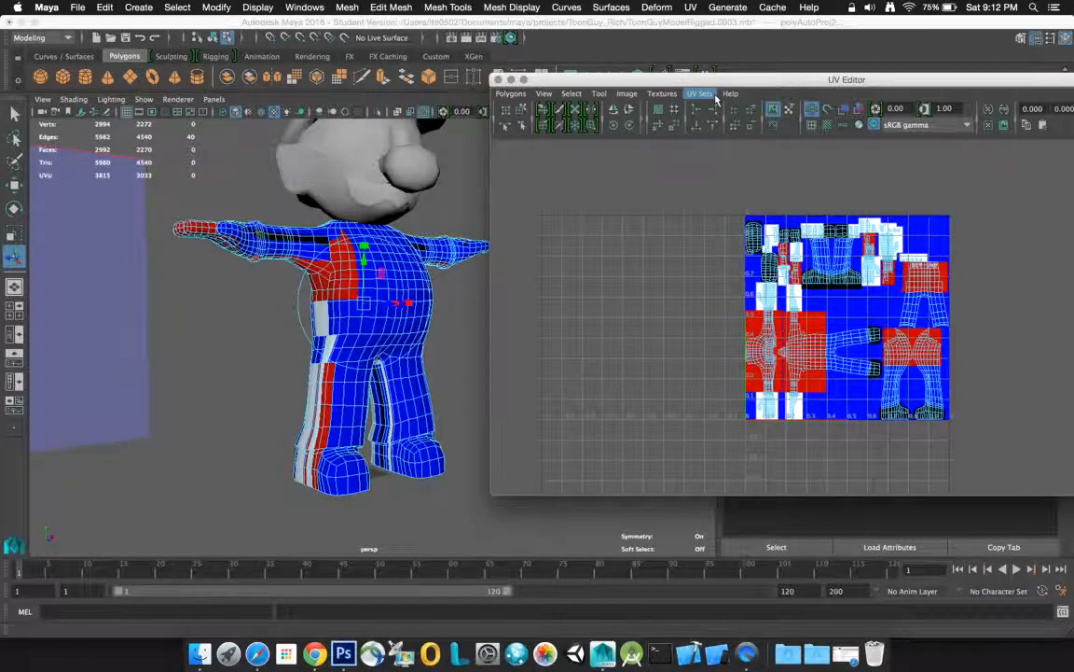
click(723, 132)
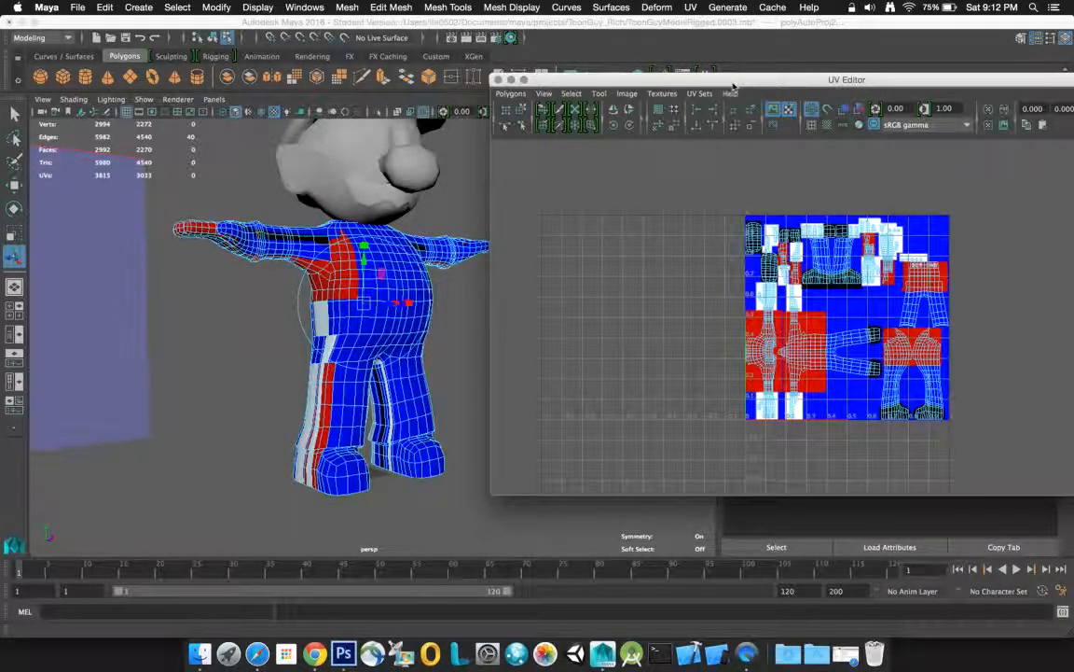
click(543, 94)
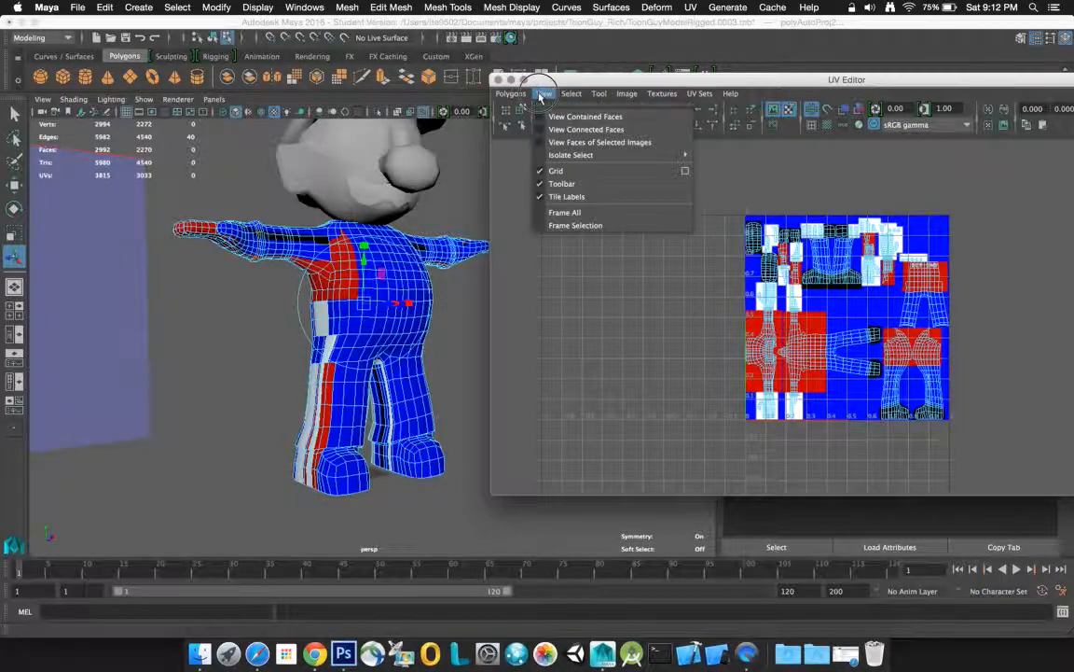
click(542, 94)
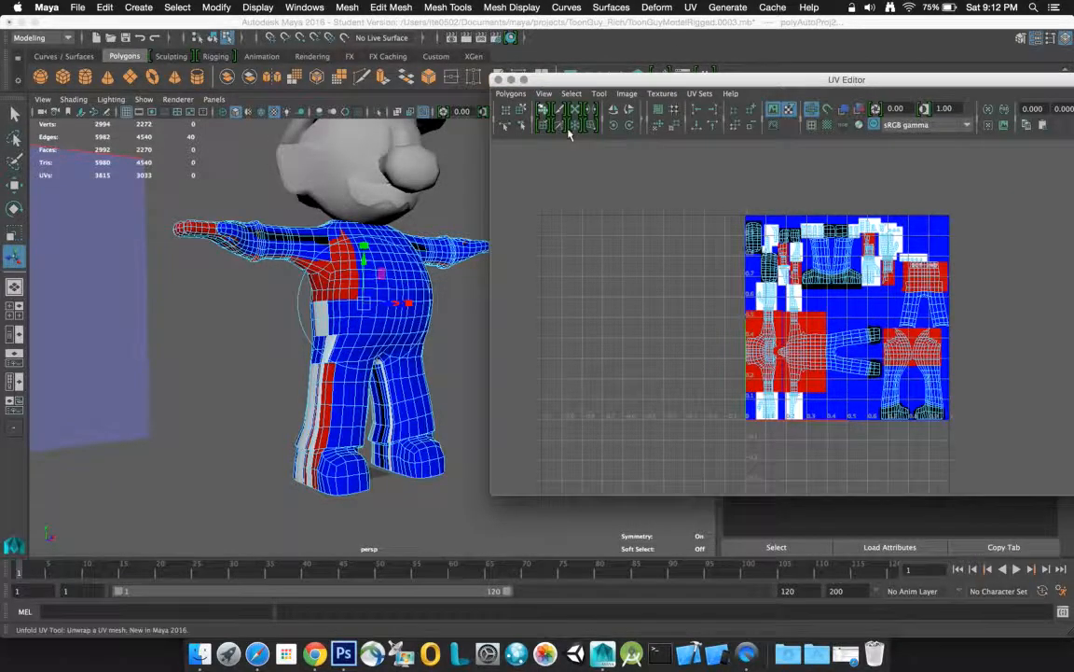
drag(914, 81, 678, 62)
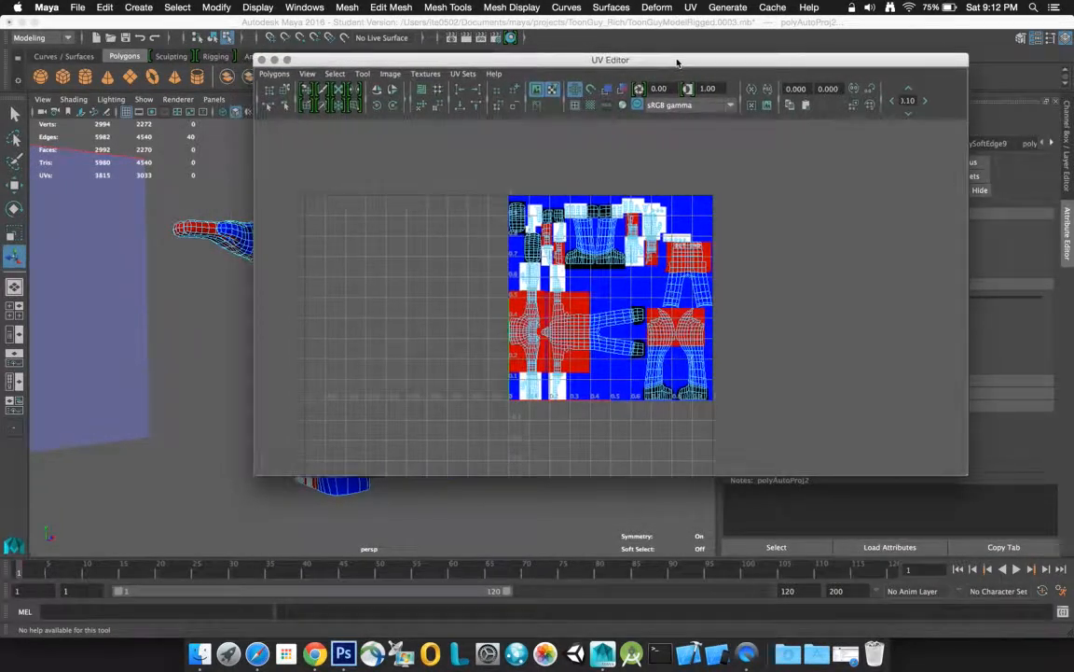
click(747, 653)
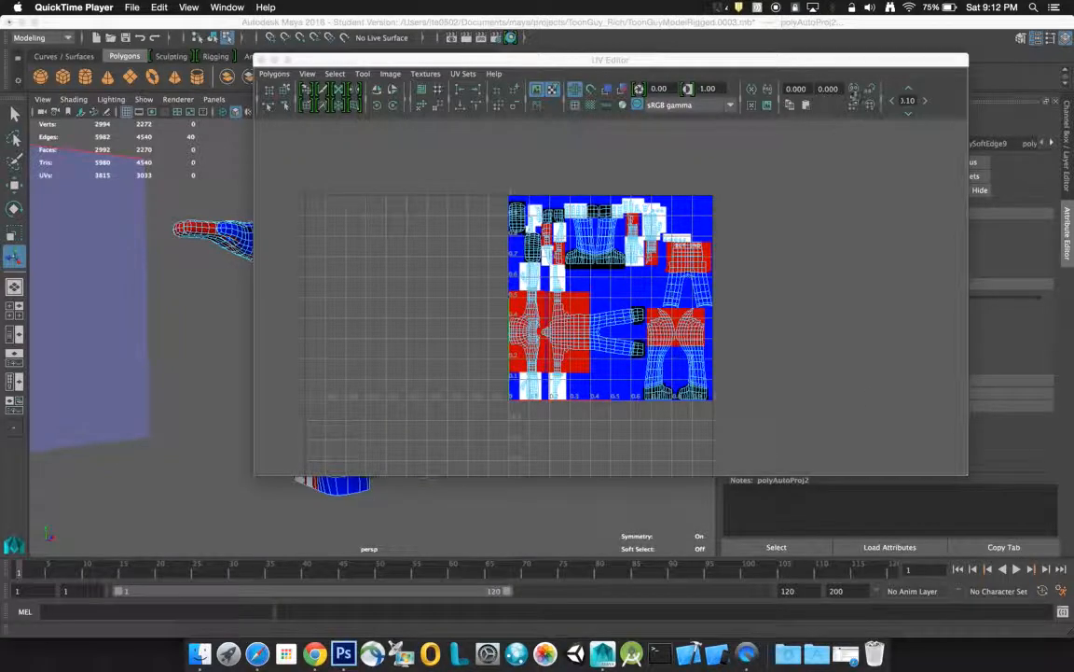
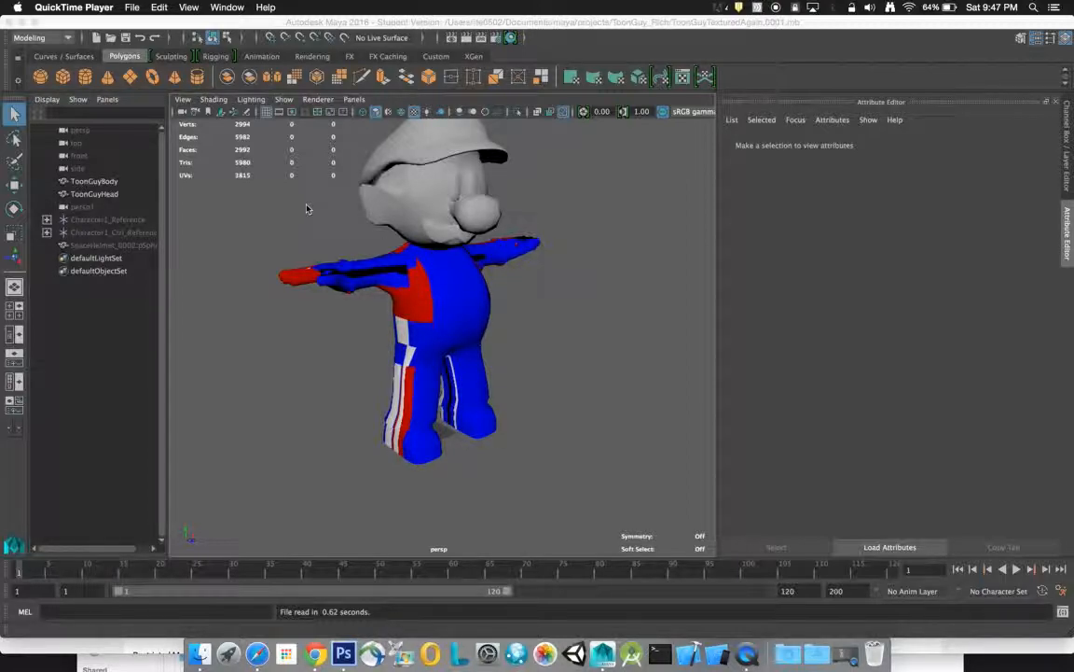
Step: Open the recent scene ToonGuyModelRigged.0003.mb in place of ToonGuyTexturedAgain.0001.mb
click(411, 245)
click(411, 244)
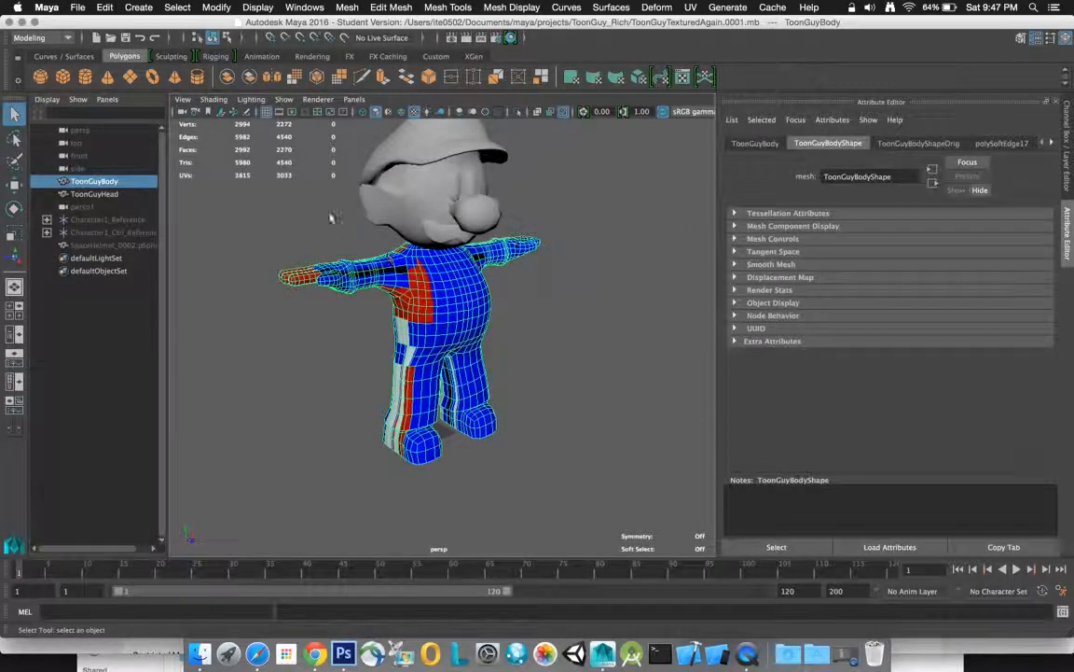
click(77, 8)
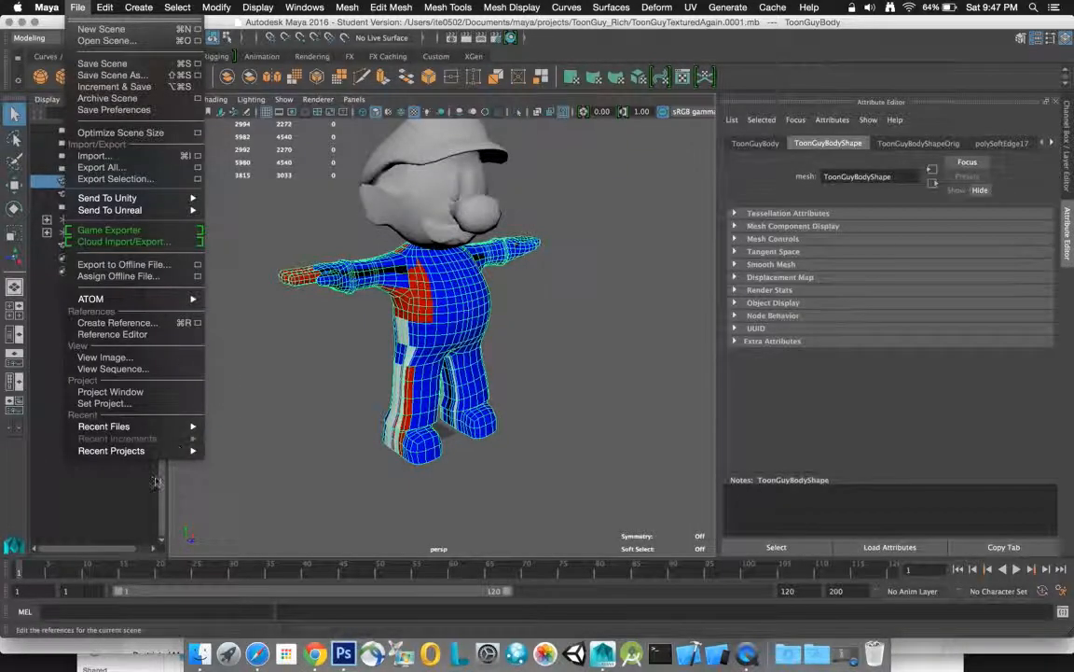
mouse_move(154, 429)
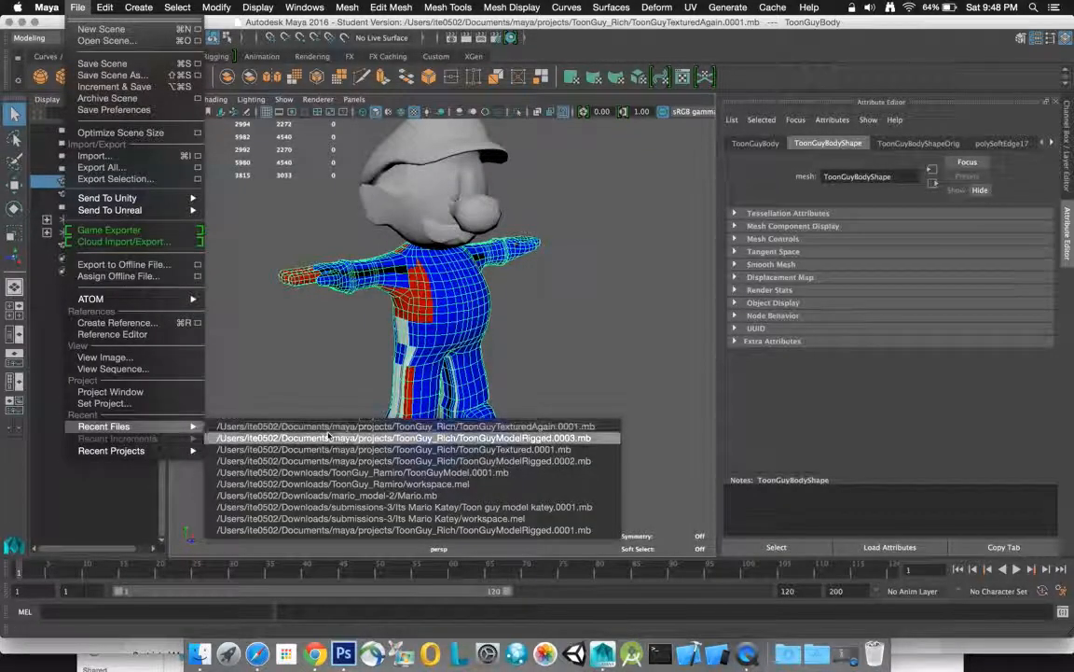
click(511, 438)
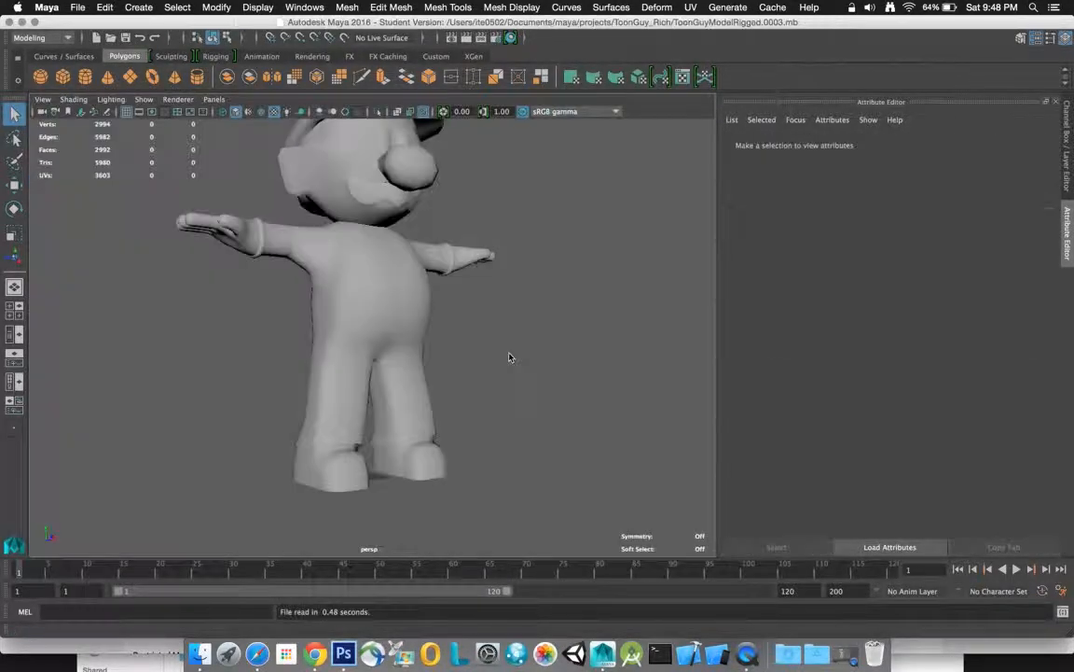
Step: Select the untextured body mesh and open the UV Editor to show its UV layout
click(411, 308)
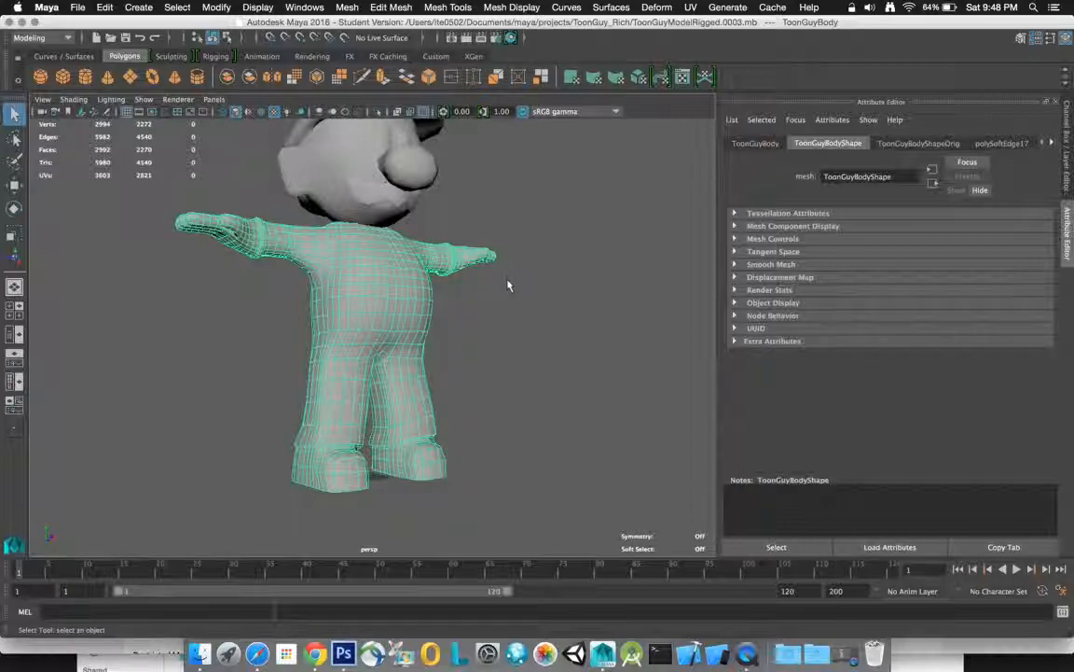
alt+drag(532, 221, 508, 242)
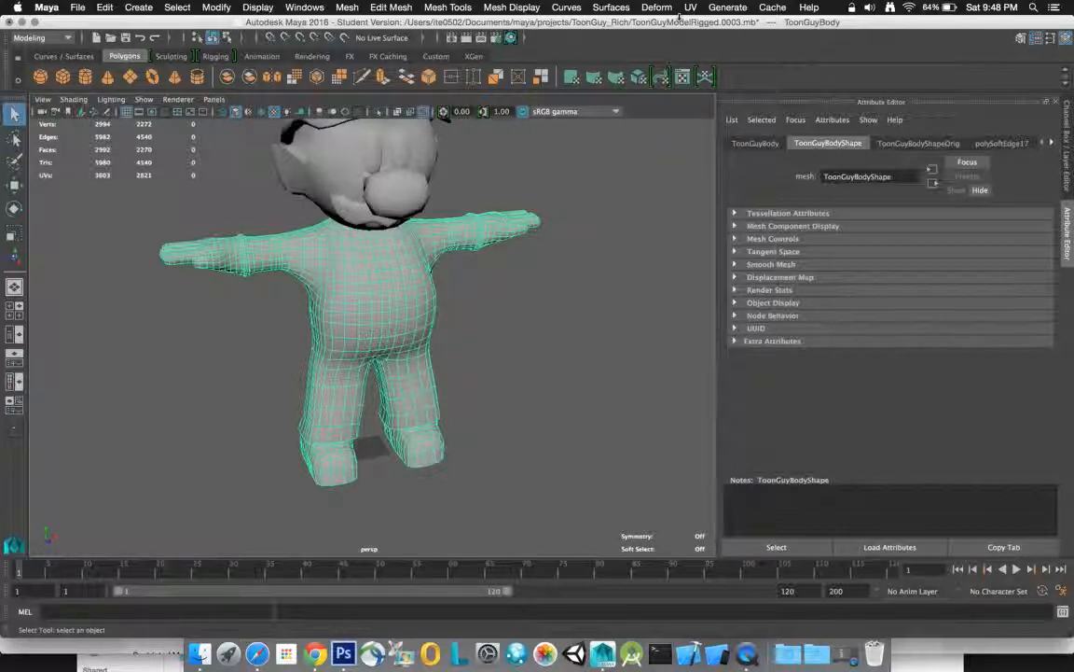
click(689, 9)
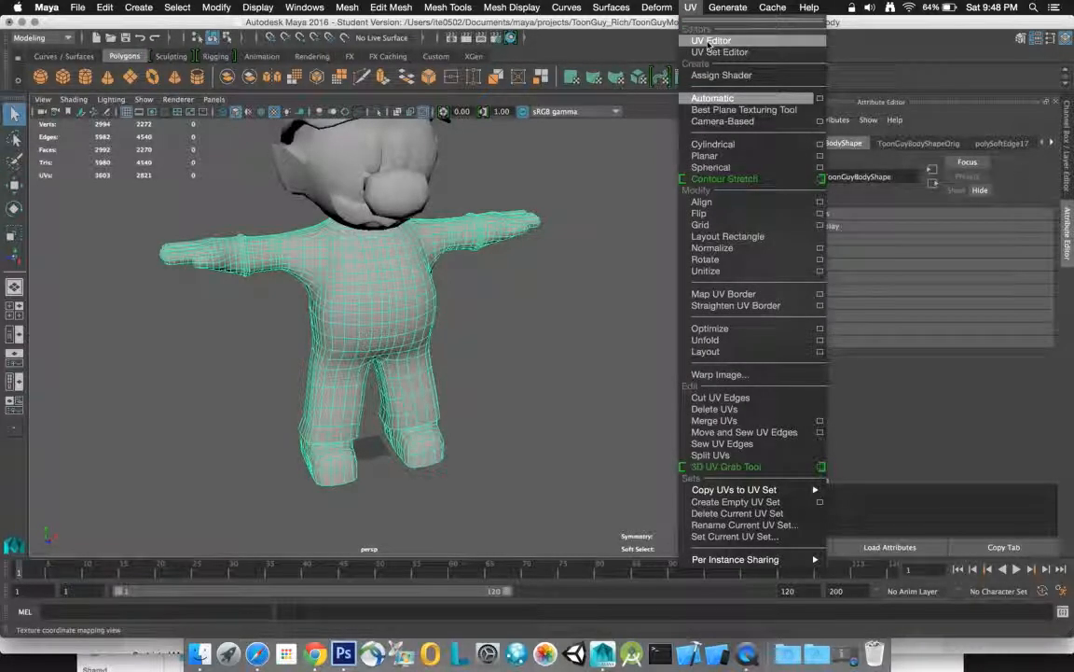
click(710, 42)
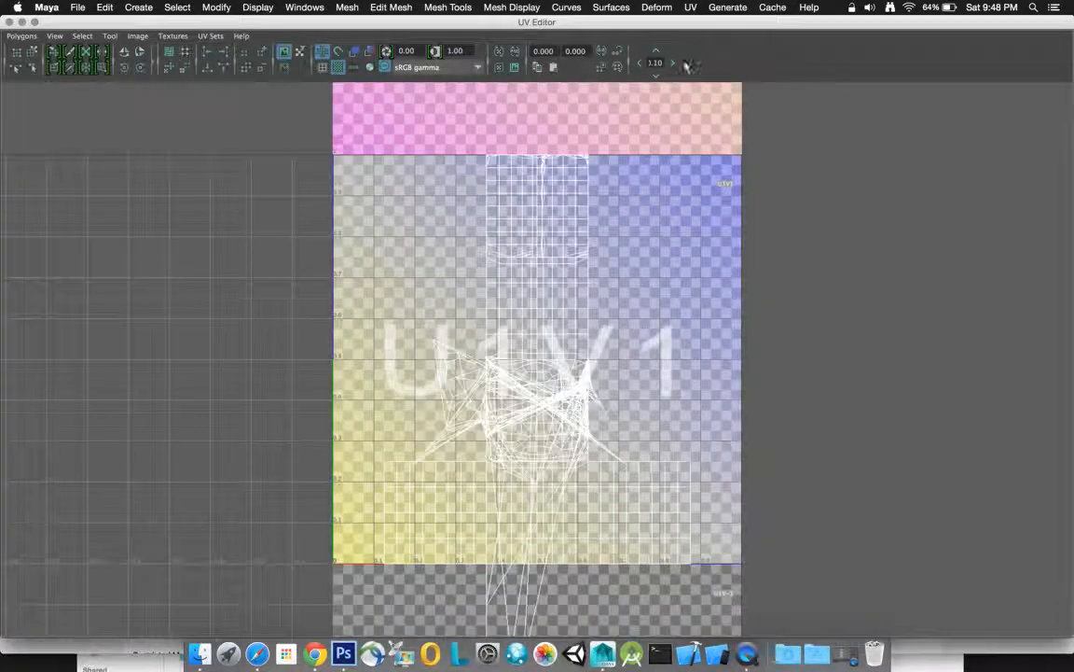
Step: Compare the body with the checkered tile display off and on, keeping the UV layout in view beside the model
drag(359, 21, 838, 155)
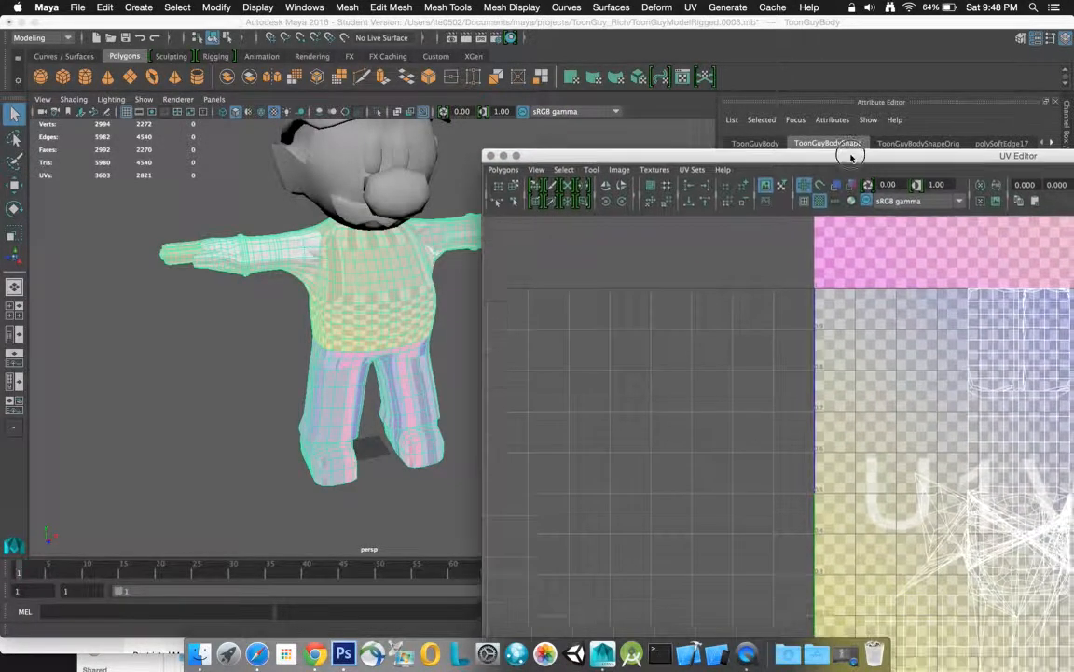
click(818, 201)
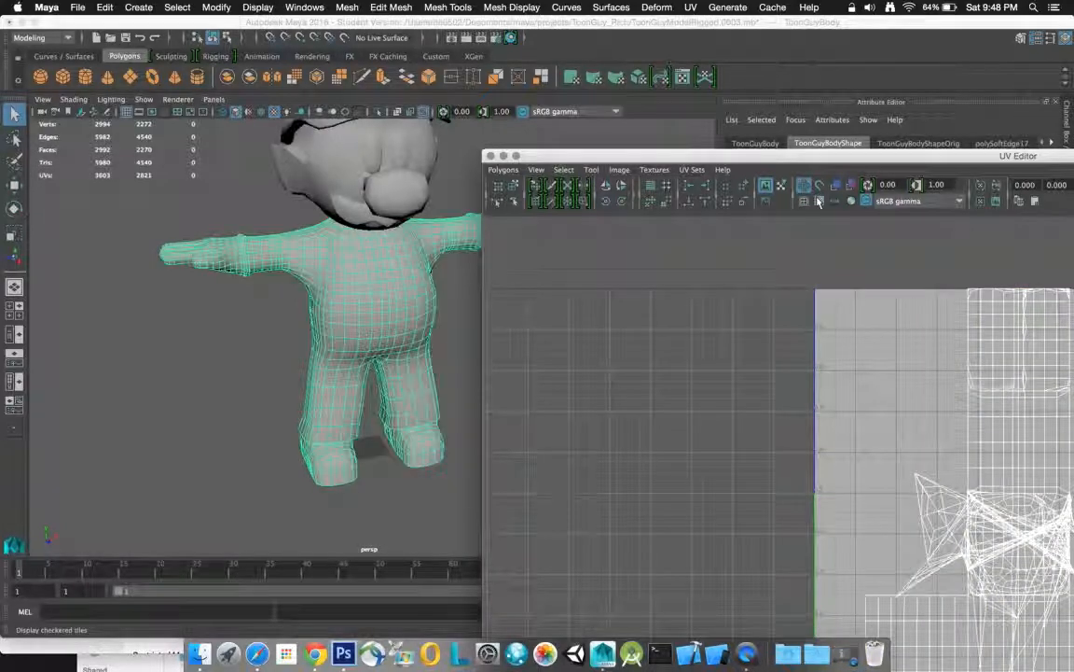
click(818, 200)
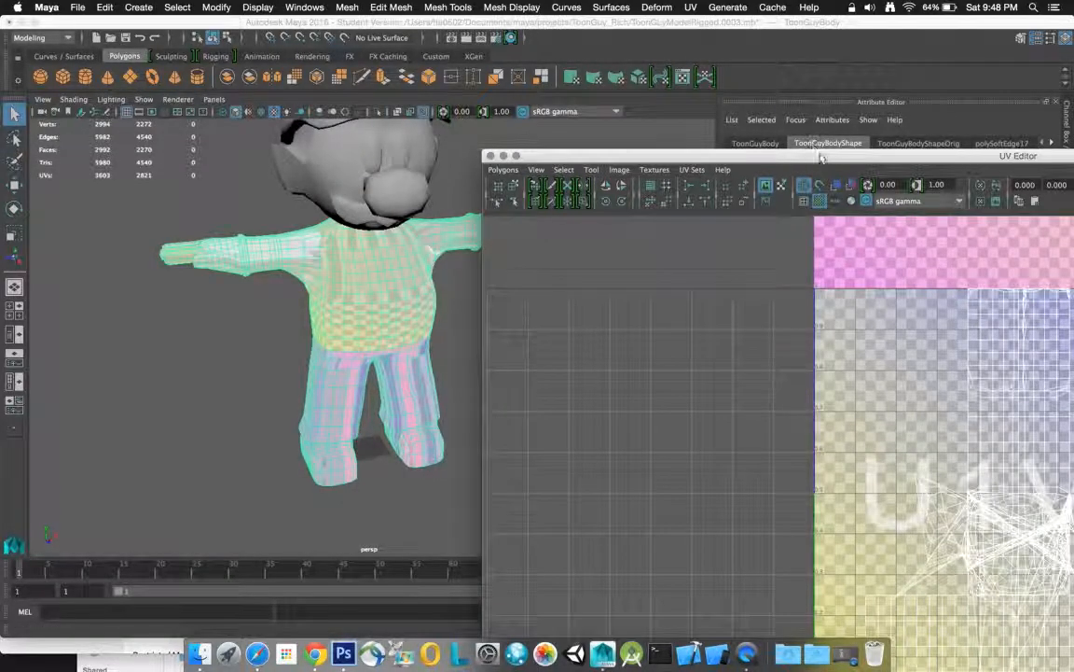
drag(821, 157, 667, 114)
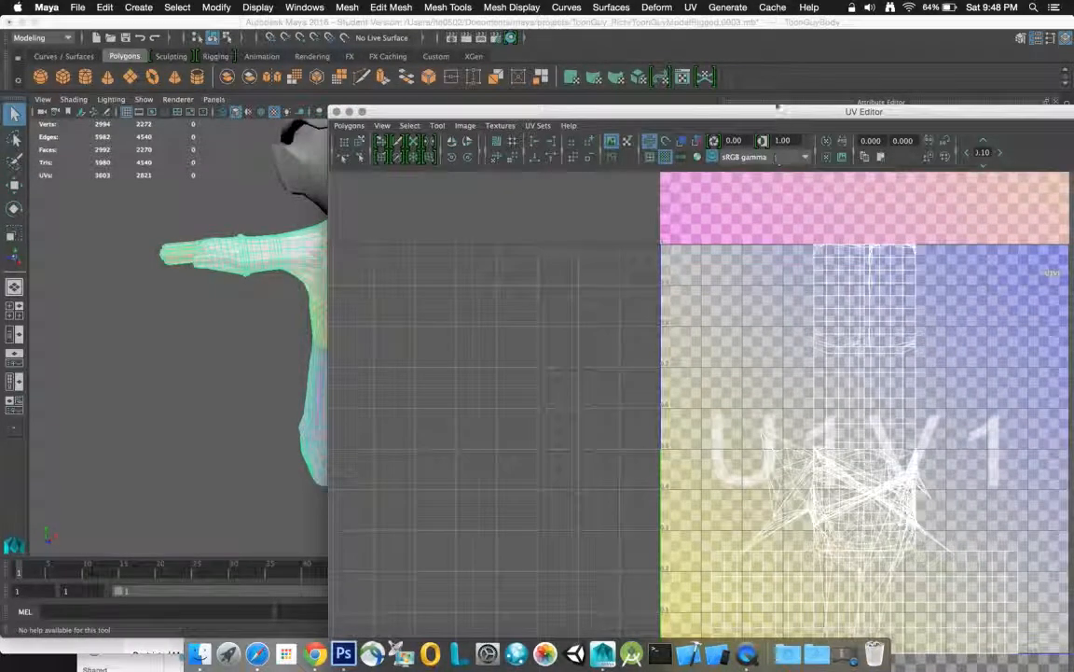
drag(789, 112, 568, 60)
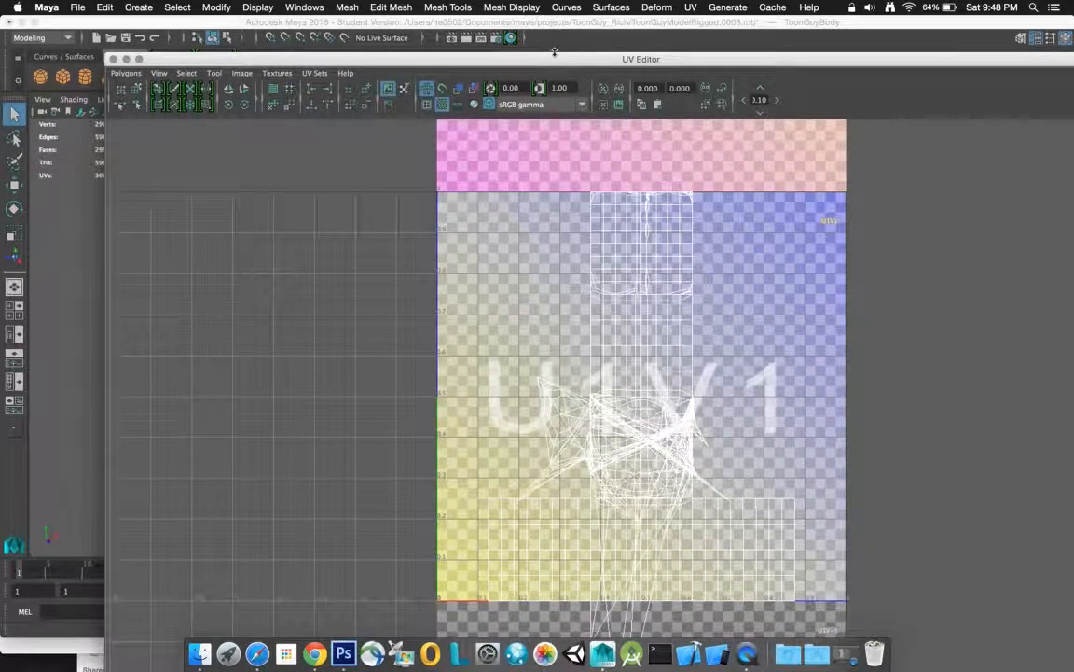
drag(550, 59, 935, 174)
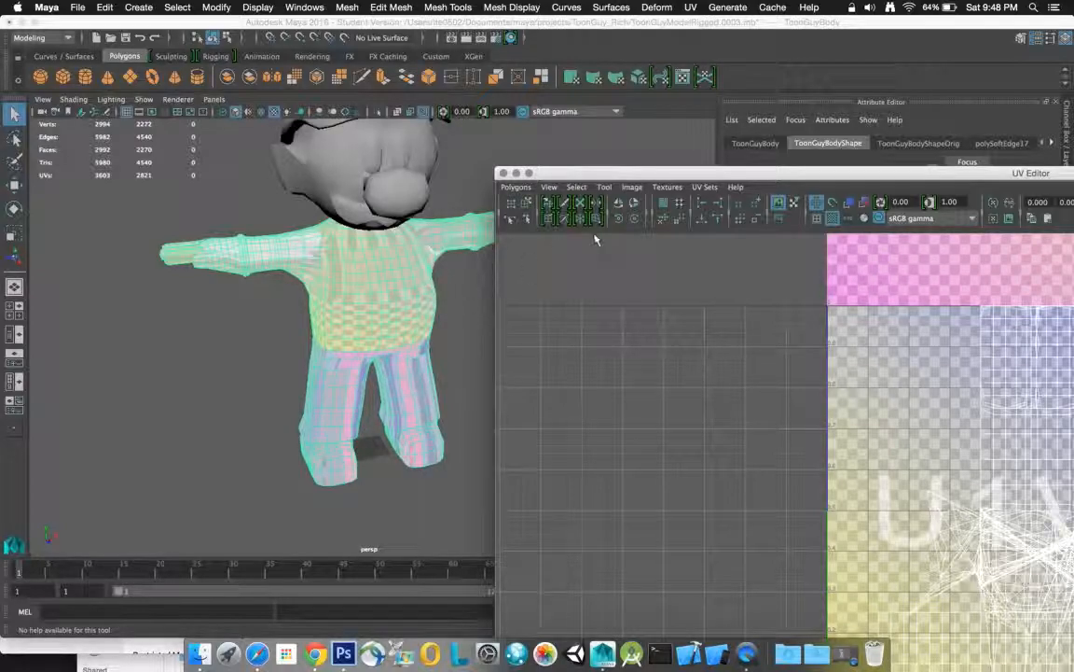
drag(666, 180, 572, 279)
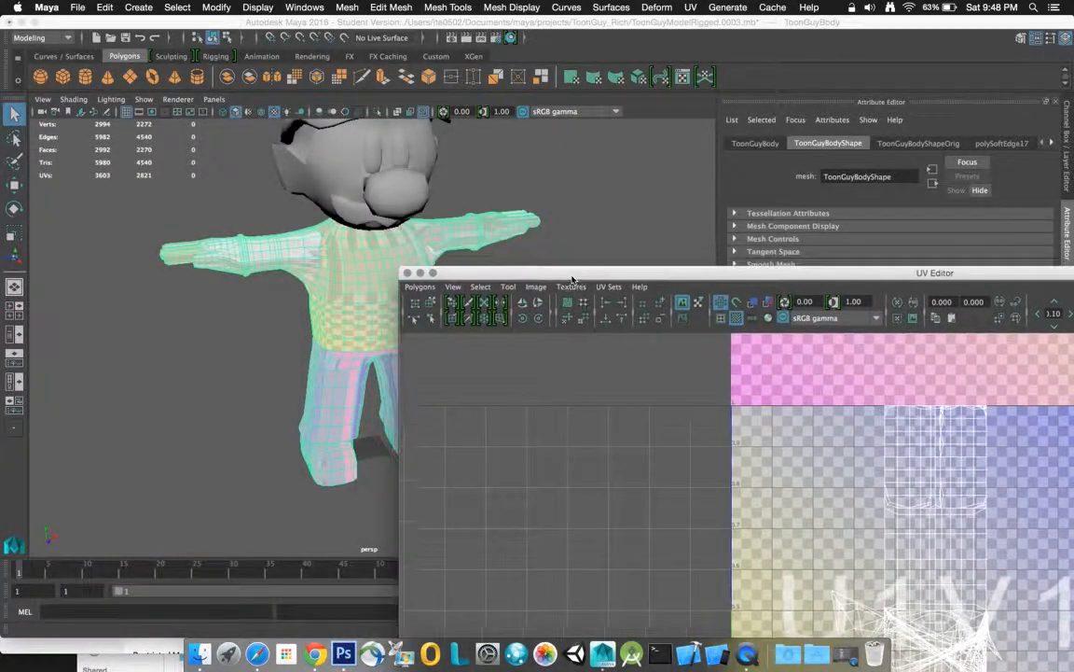
Step: Reset the Automatic Mapping options and project new UVs onto the body using six planes and fewer pieces
click(690, 7)
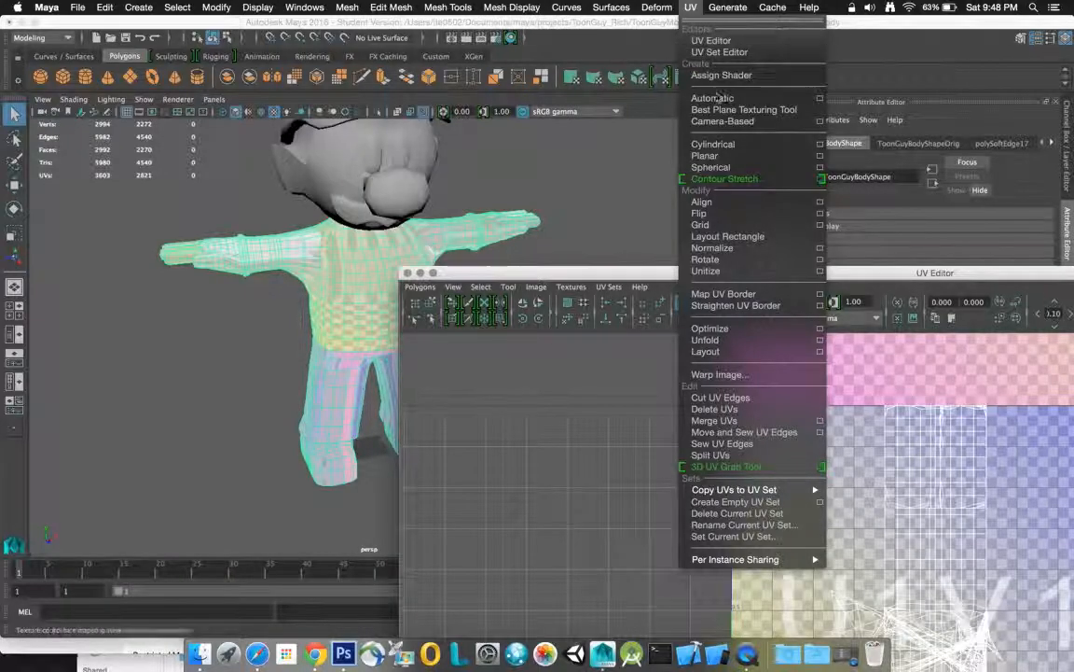
click(820, 99)
click(679, 106)
click(706, 134)
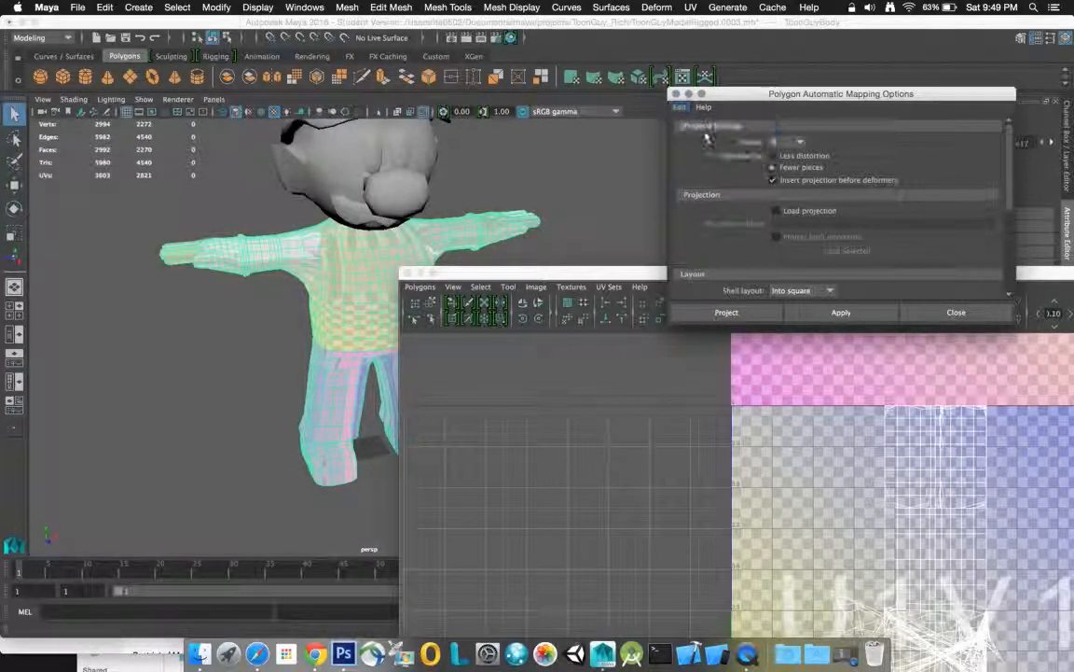
click(726, 313)
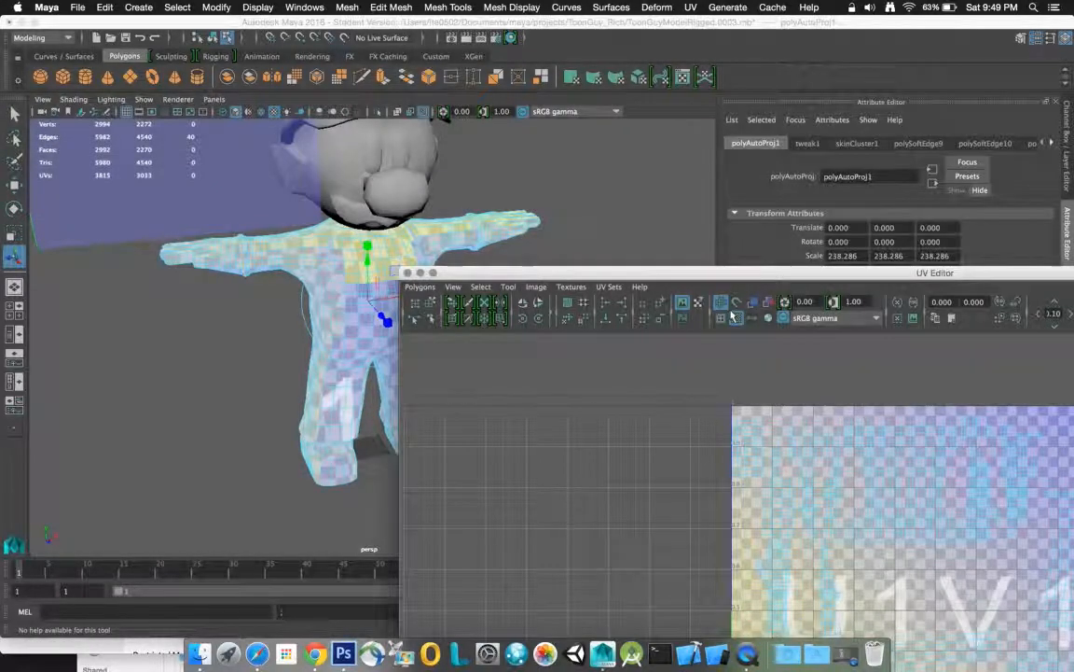
Step: Close the UV Editor, dismiss the projection manipulator and return the body mesh to object selection mode
drag(641, 274, 856, 225)
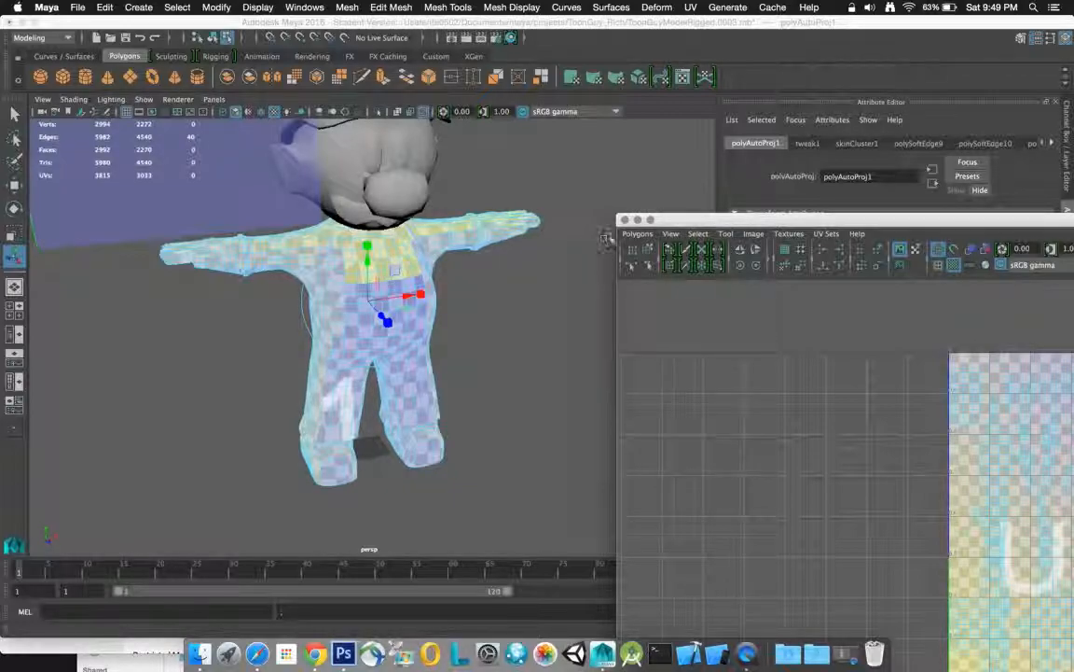
drag(709, 220, 284, 35)
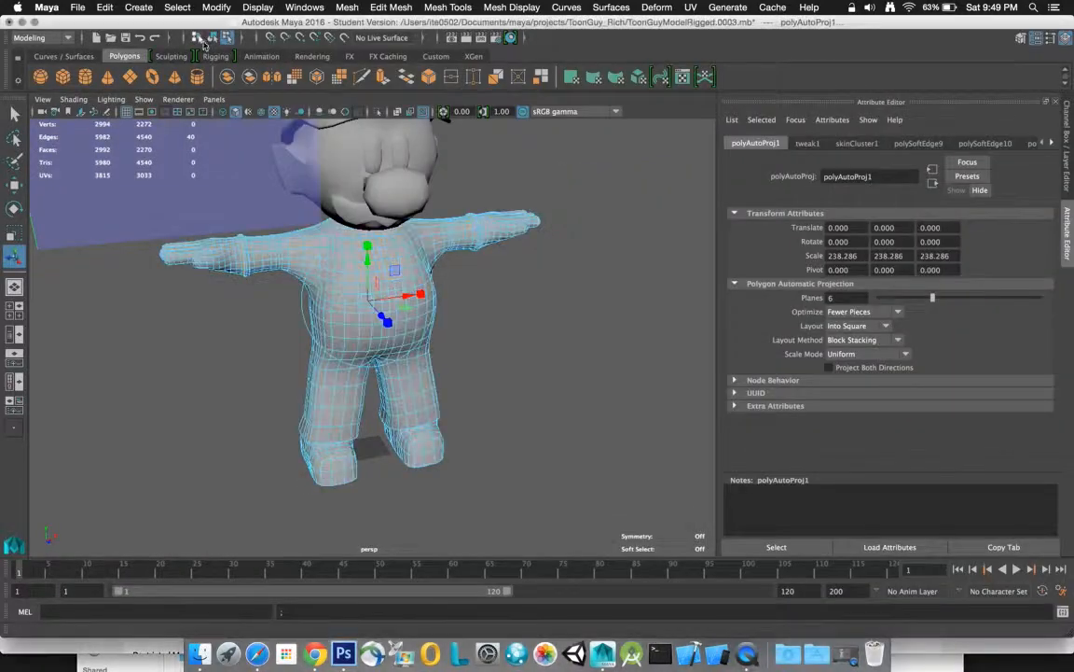
click(203, 34)
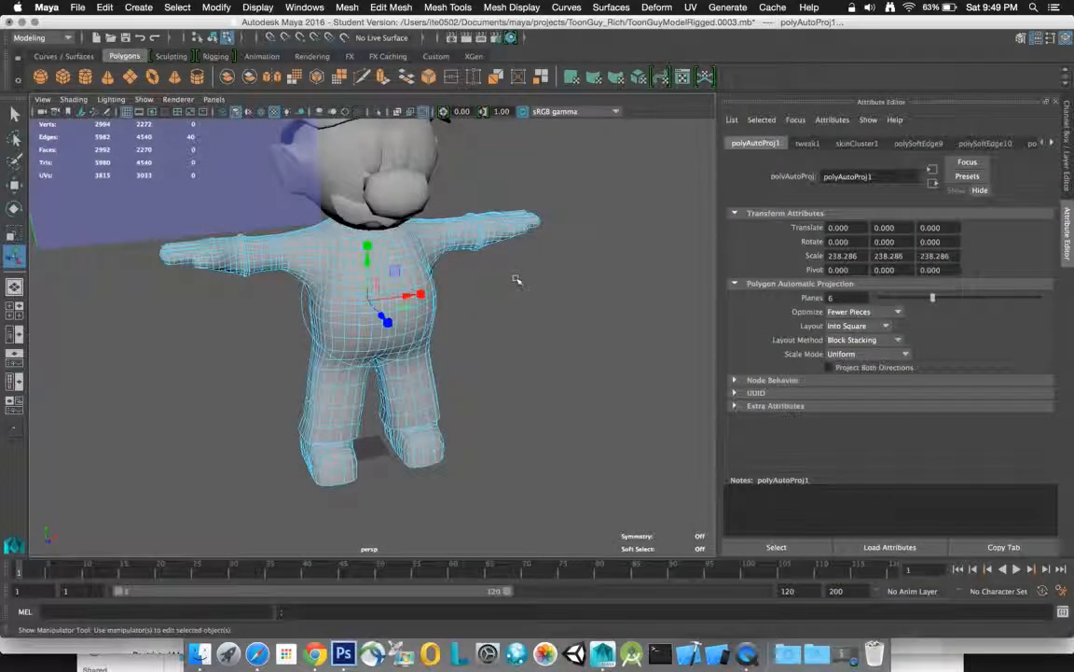
click(508, 299)
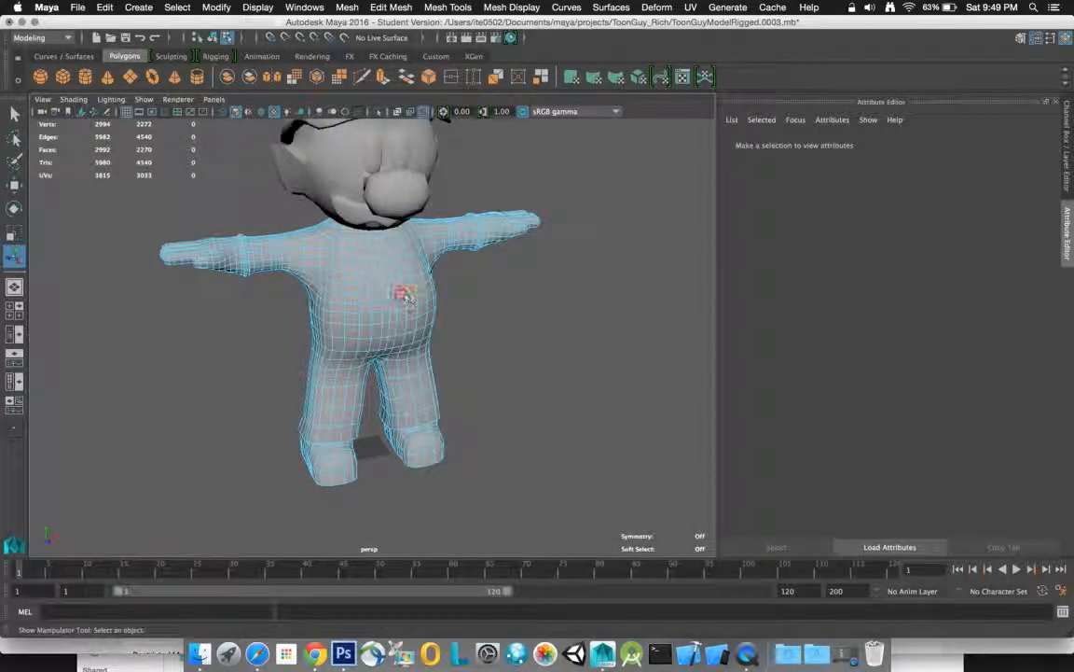
click(15, 112)
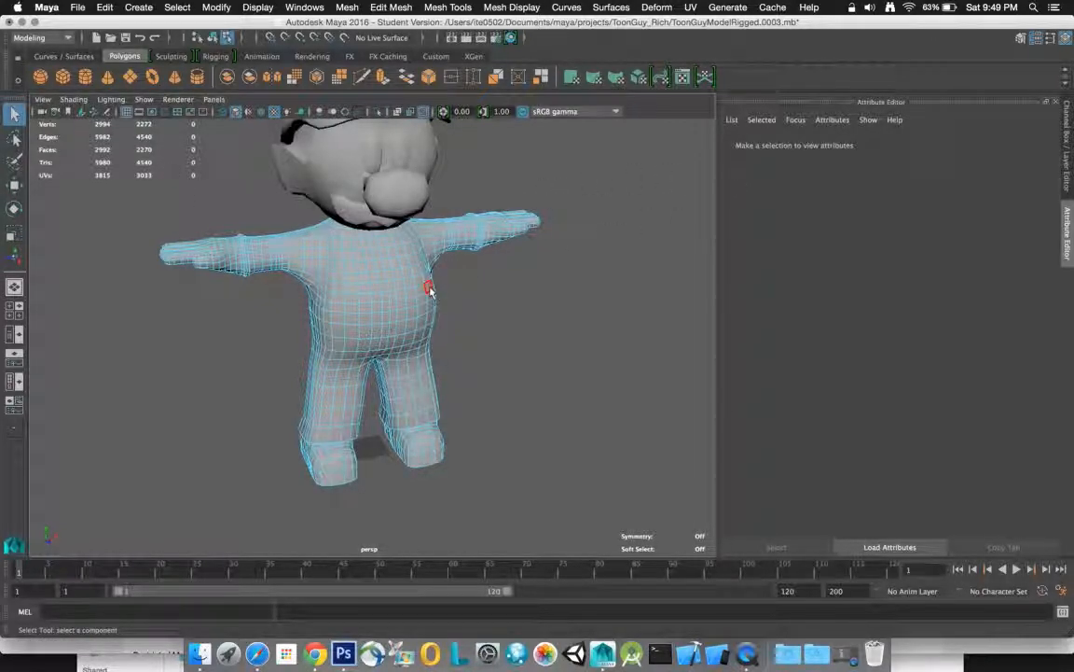
right_drag(430, 289, 457, 264)
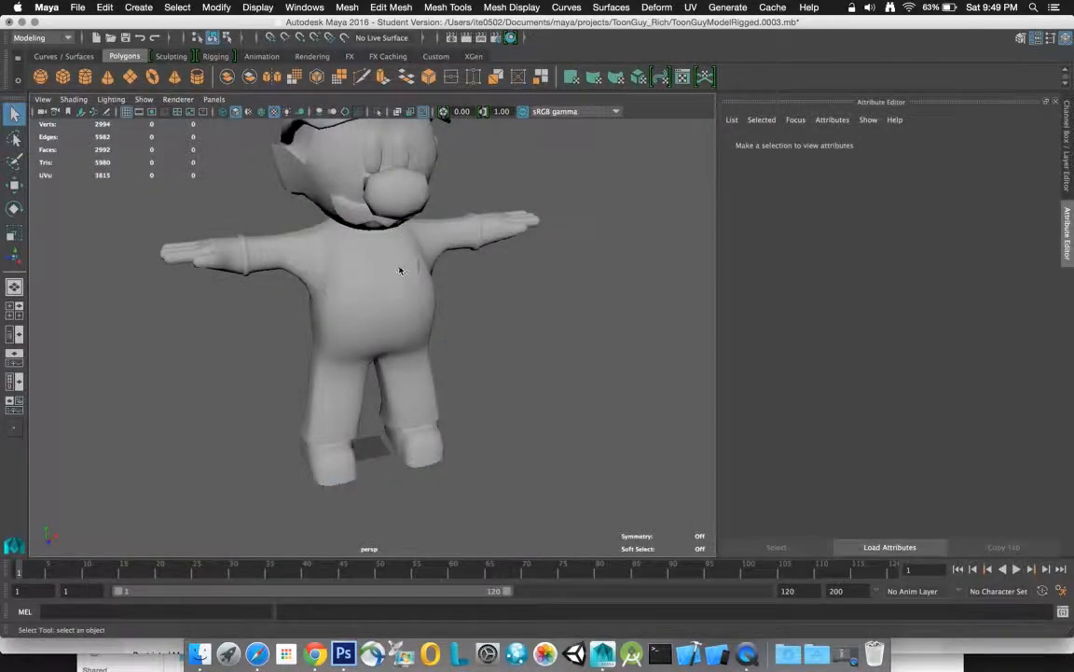
Step: Select the body mesh and show the attributes of its assigned lambert1 material
click(401, 270)
click(1052, 143)
click(1052, 143)
click(1052, 143)
click(1052, 143)
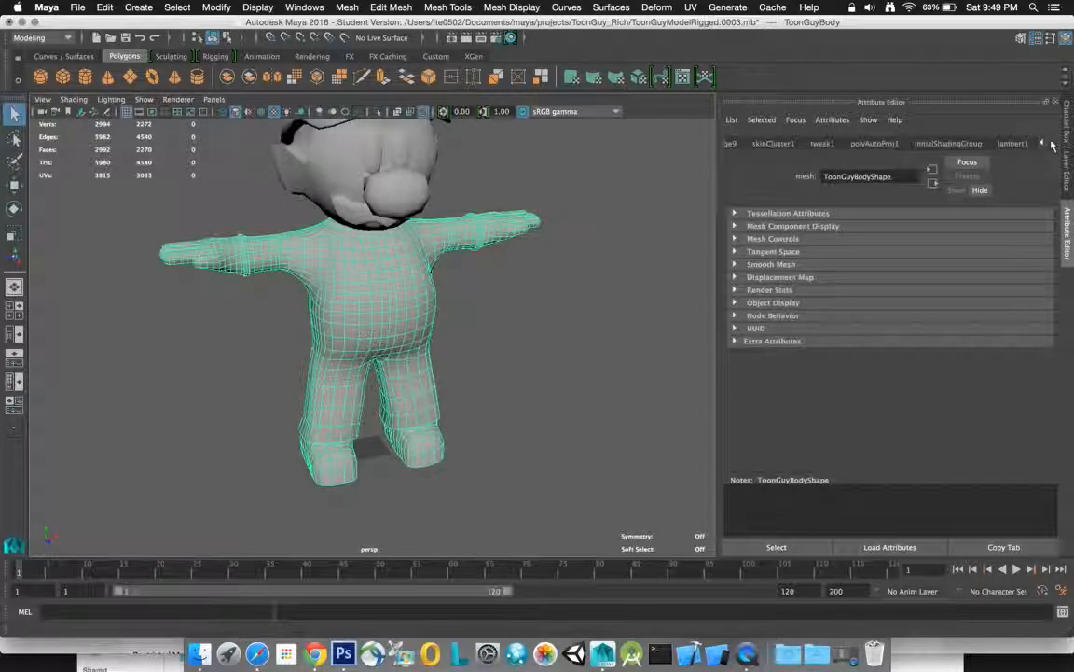
click(1016, 145)
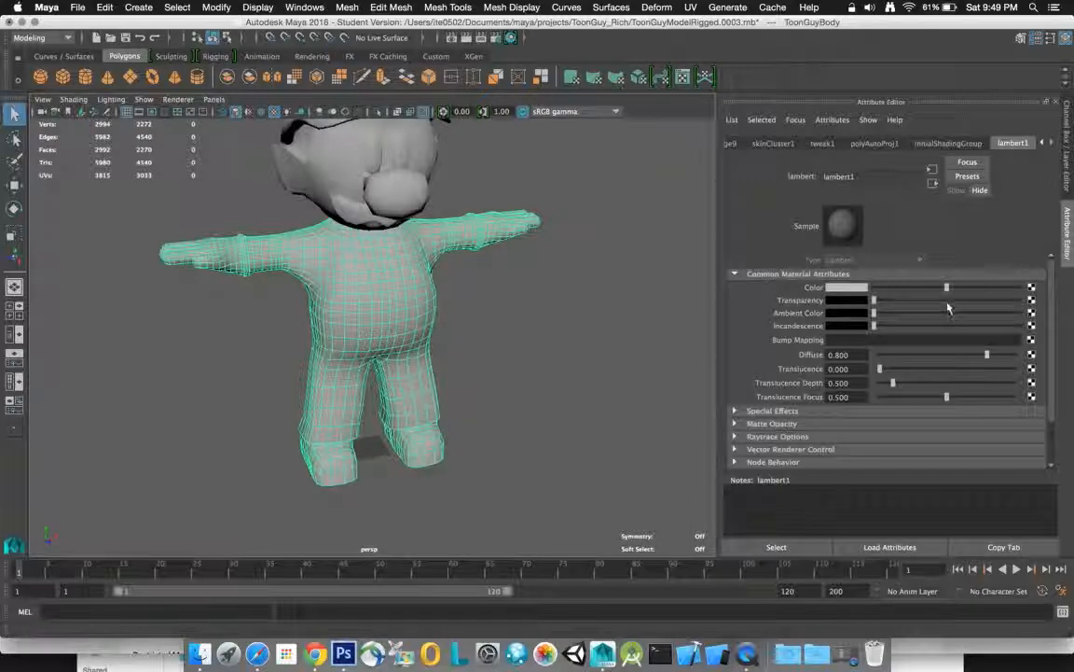
Step: Connect a File texture to the lambert1 color and load toonGuyBody.png from the project's images folder
click(1032, 289)
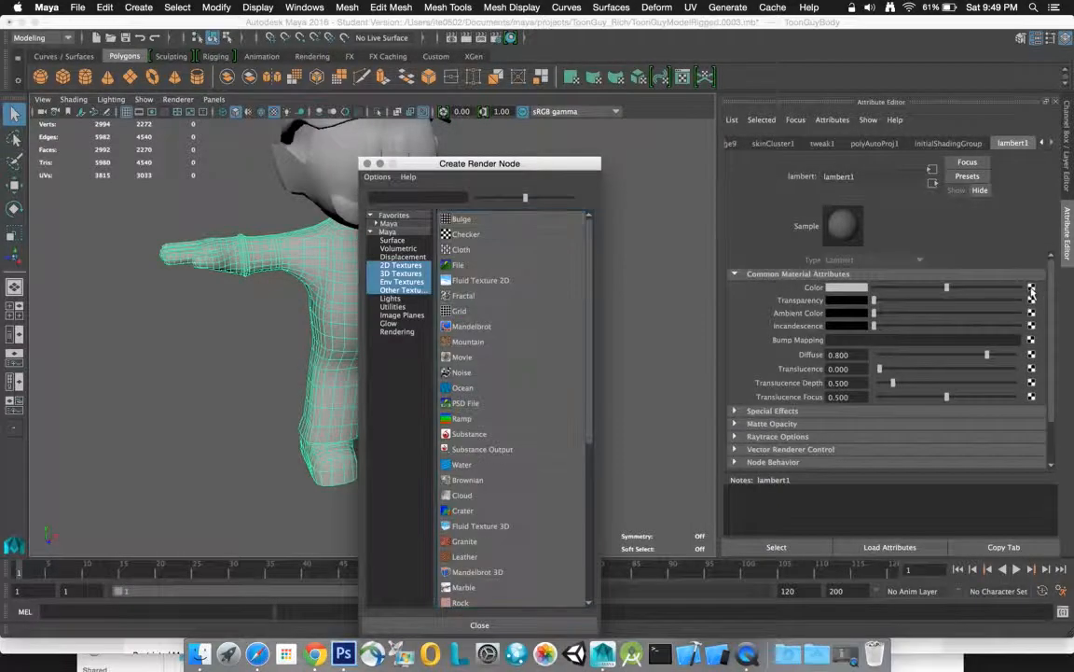
click(401, 265)
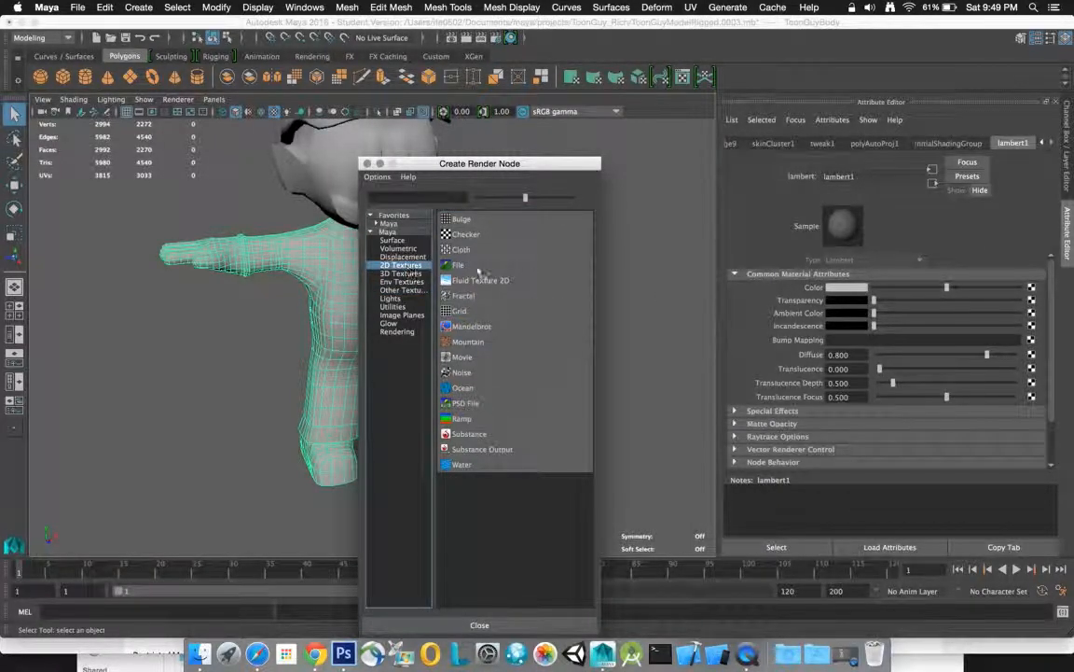
click(480, 267)
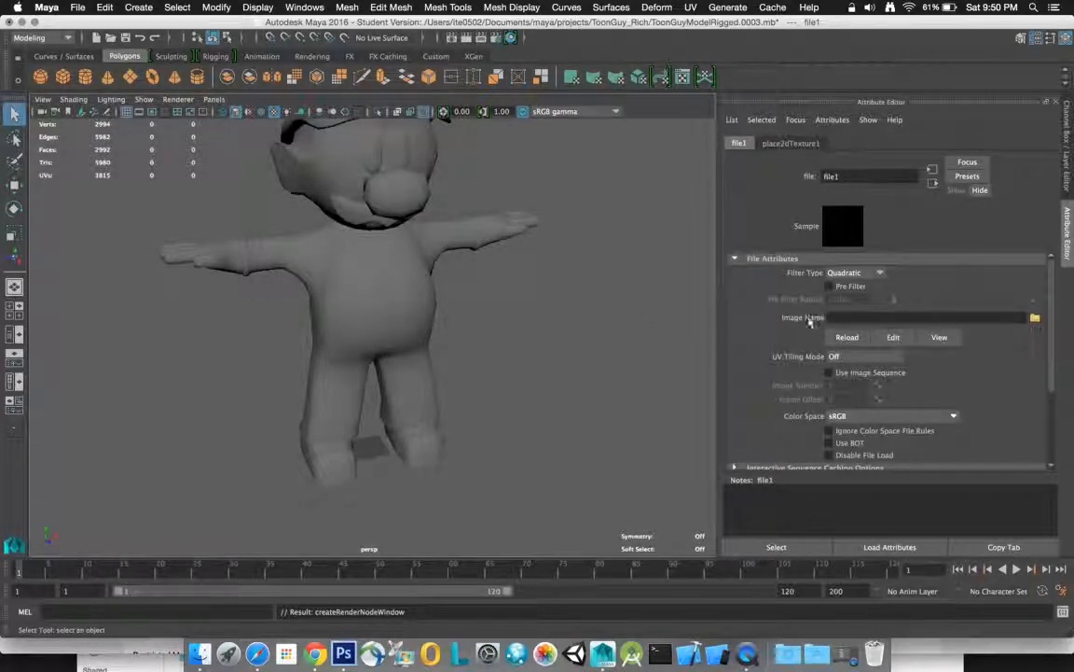
click(1035, 318)
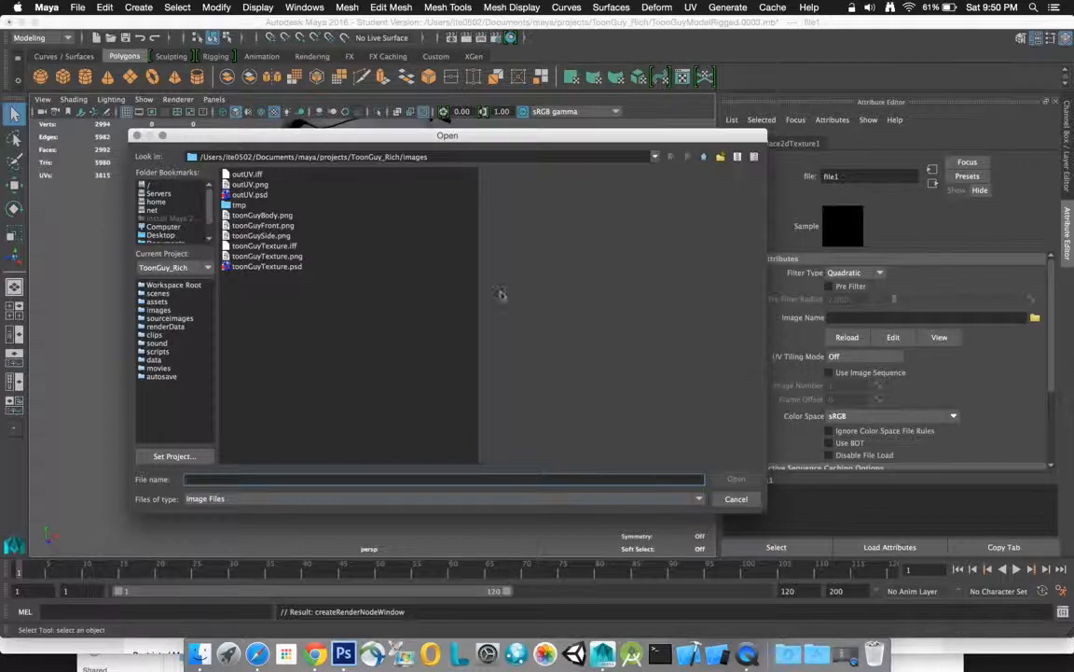
click(266, 215)
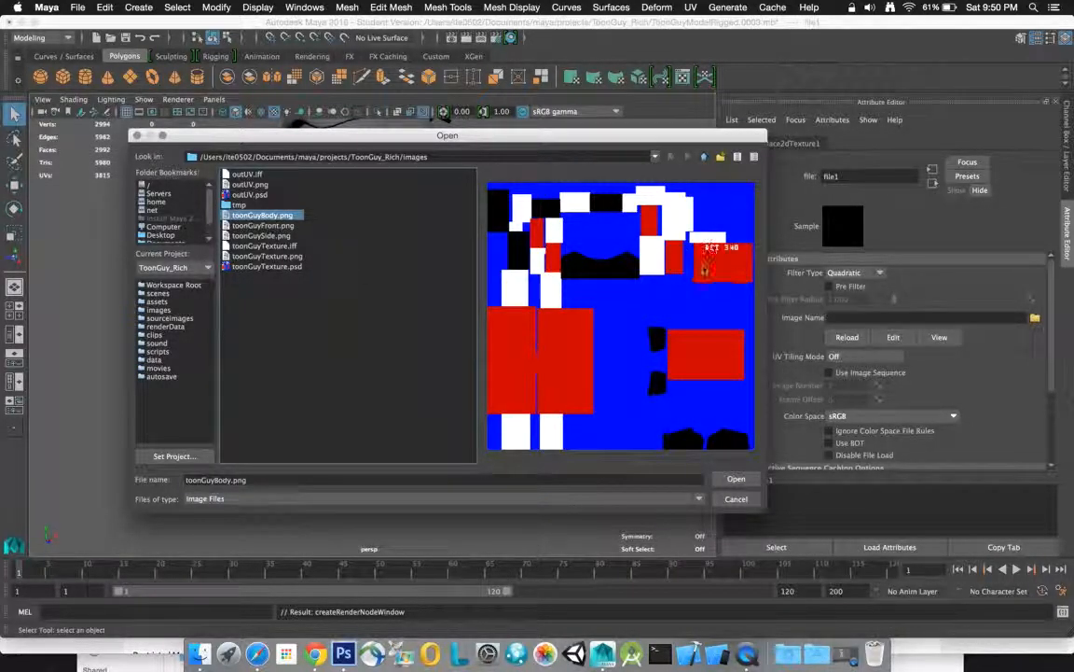
click(736, 480)
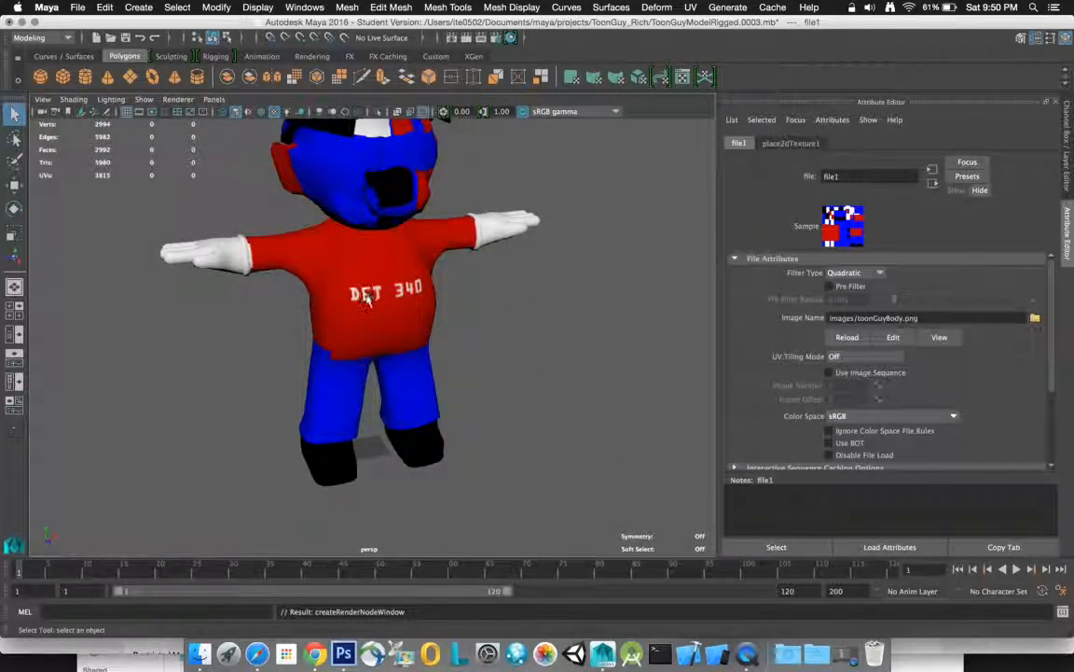
Step: Inspect the texture's alignment on the shirt, waistline, trousers and shoes from several angles, up close and with the whole character framed
alt+drag(290, 295, 346, 334)
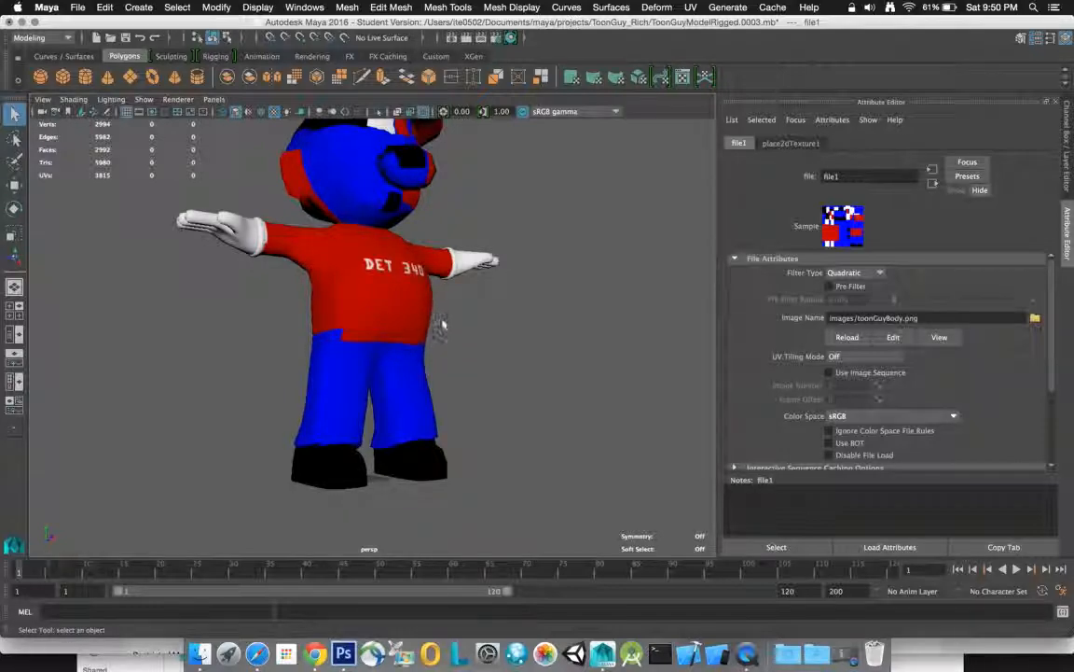
alt+drag(405, 318, 383, 282)
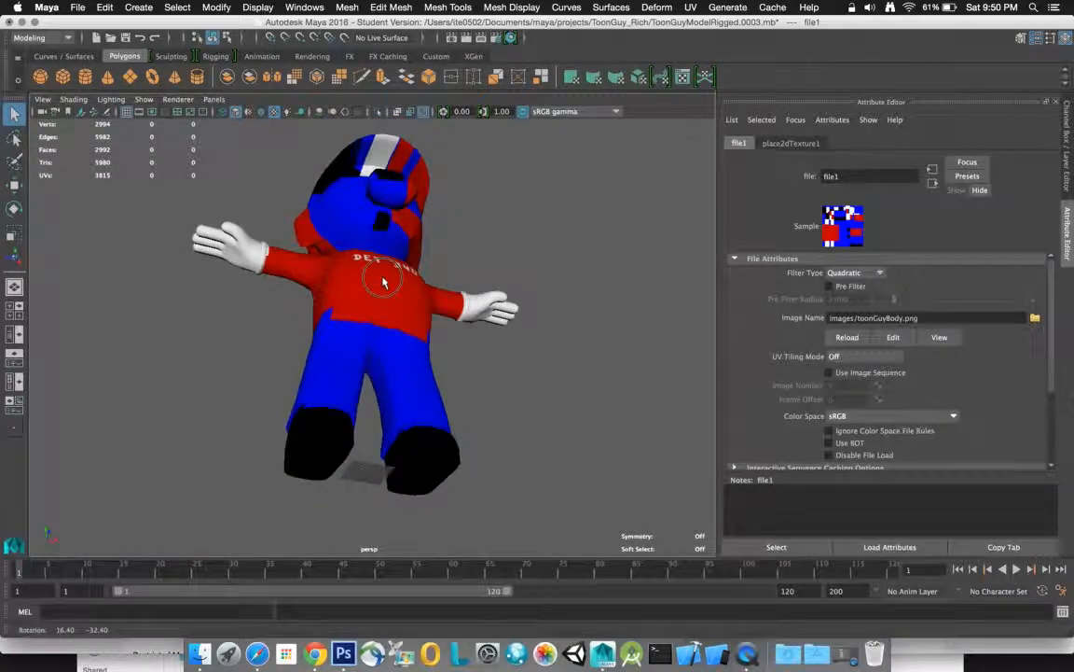
scroll(325, 397, up, 6)
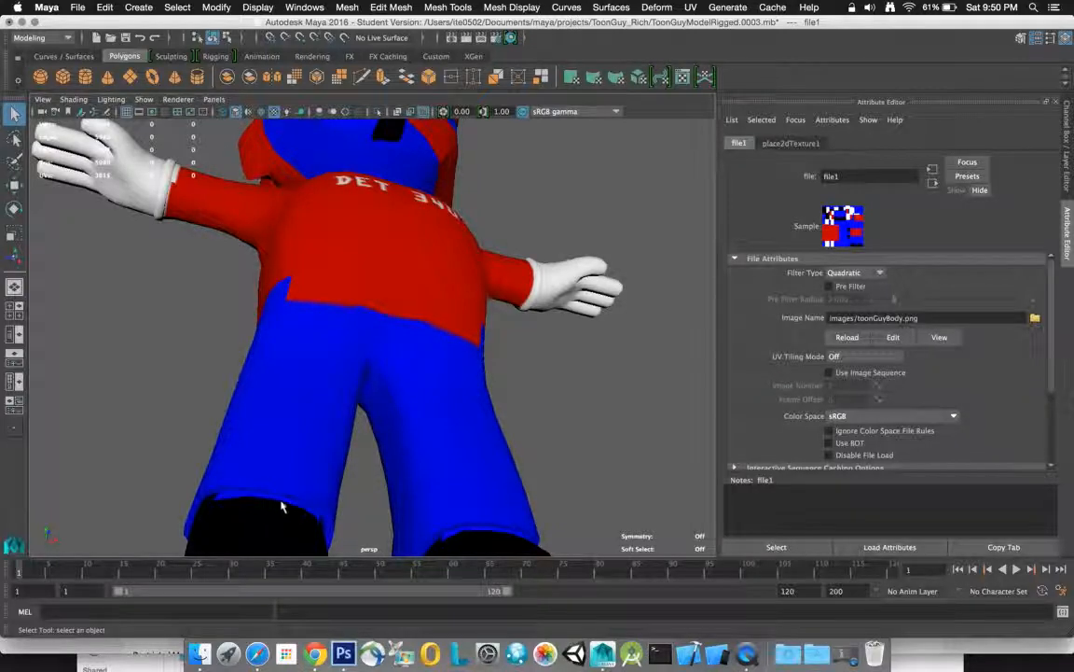
alt+drag(306, 434, 300, 487)
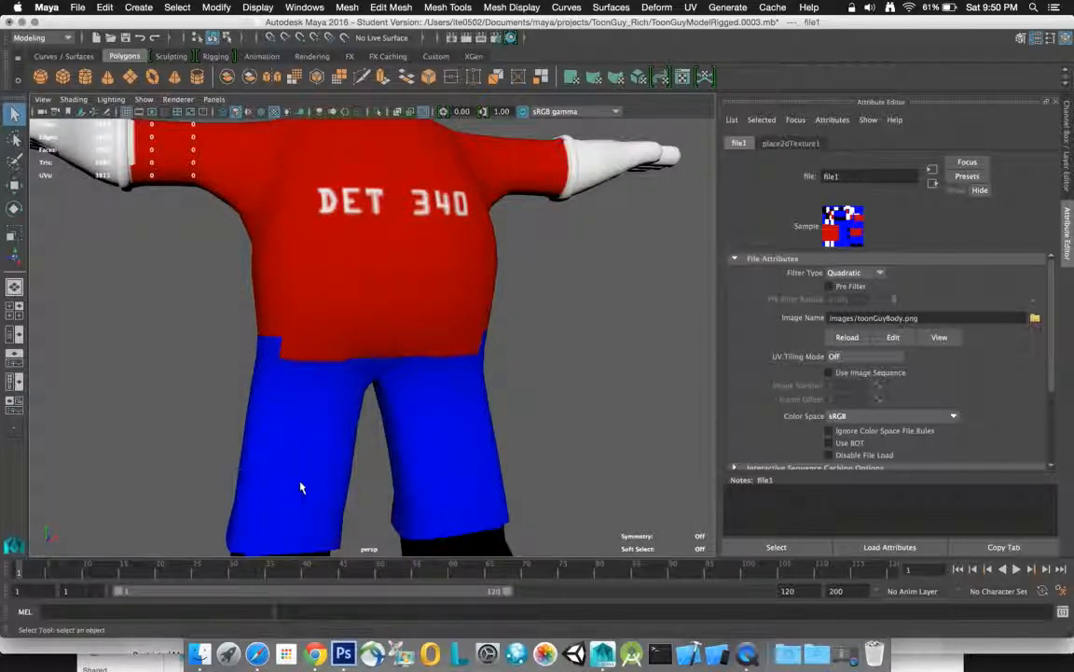
alt+drag(450, 204, 512, 209)
key(f)
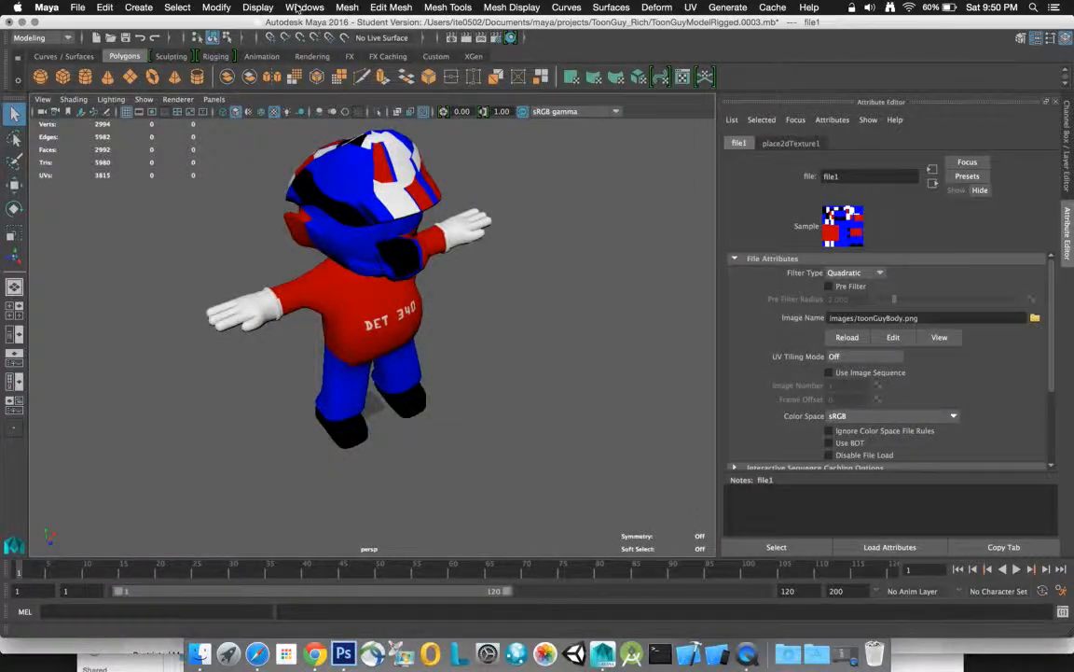
Step: Open the Hypershade and create a new Lambert material
click(293, 6)
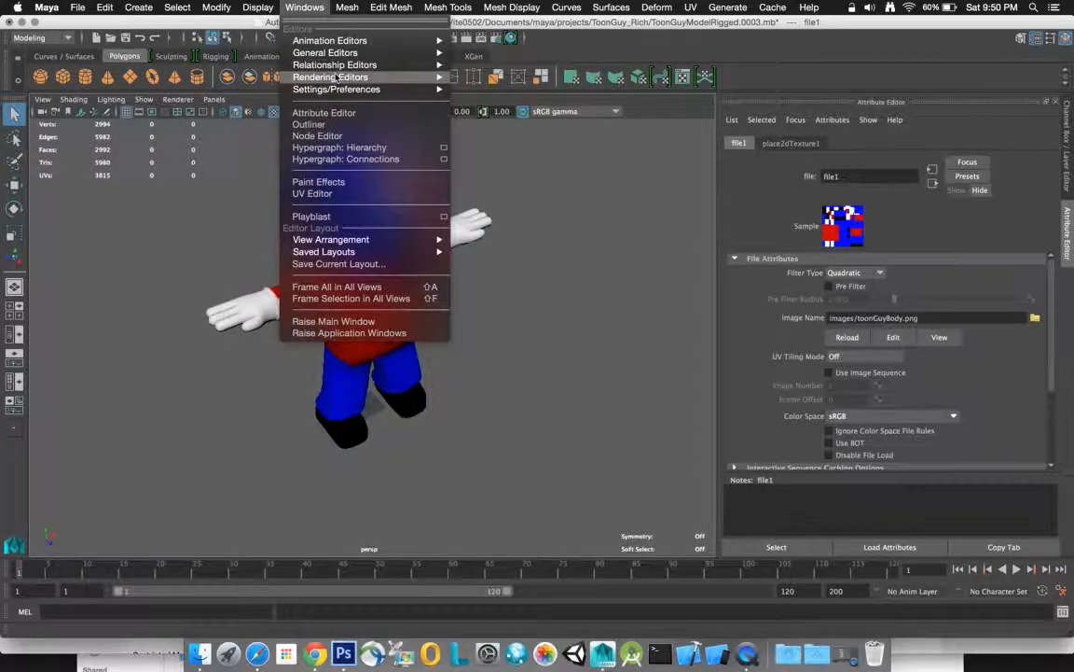
mouse_move(337, 77)
click(496, 106)
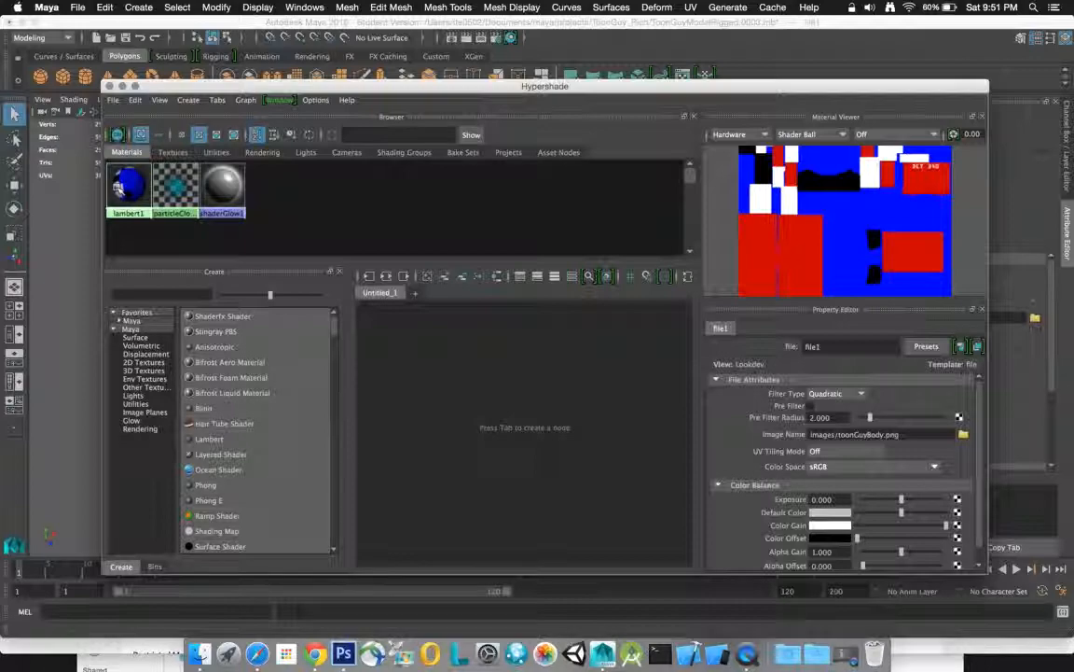
click(248, 438)
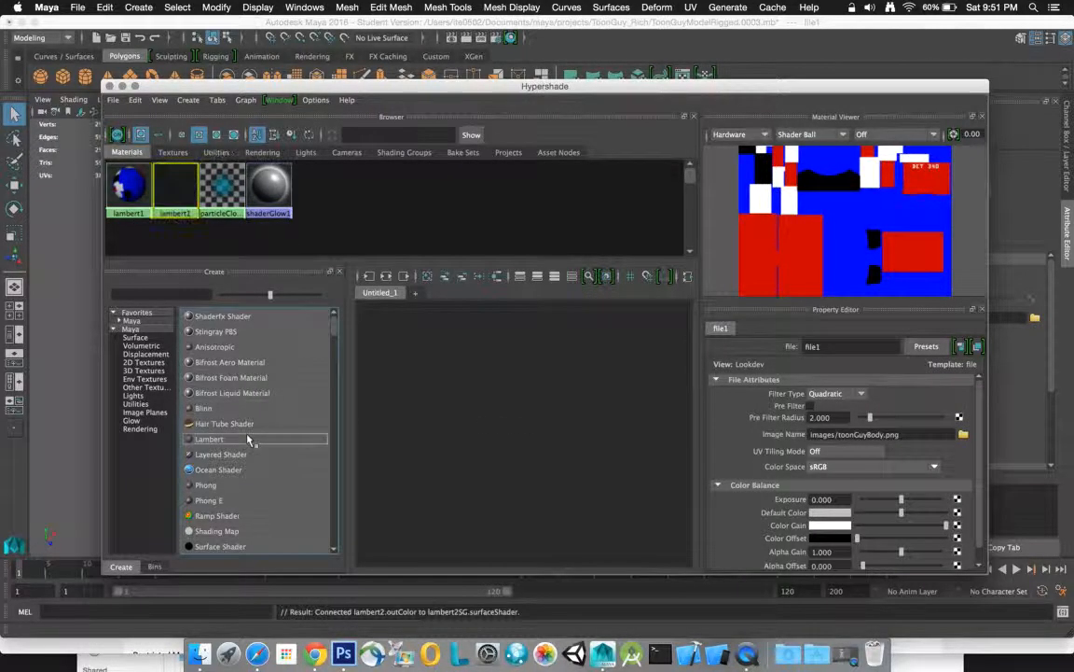
Step: Rename the new Lambert material as toonBodyShader
right_click(182, 216)
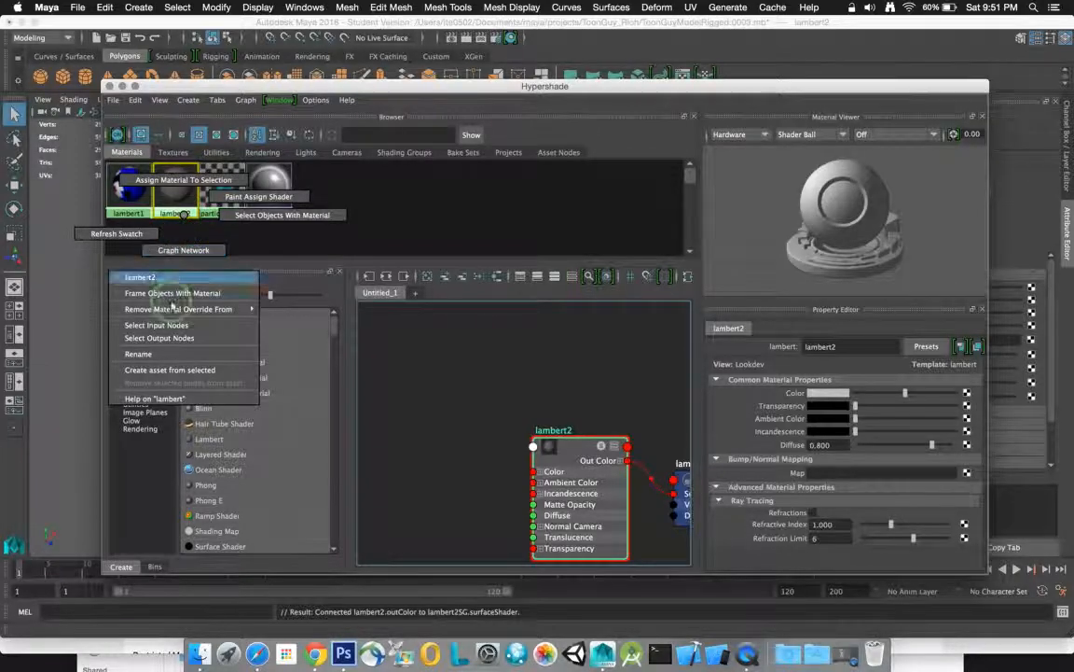
click(140, 353)
text(L)
text(oonBodyShader)
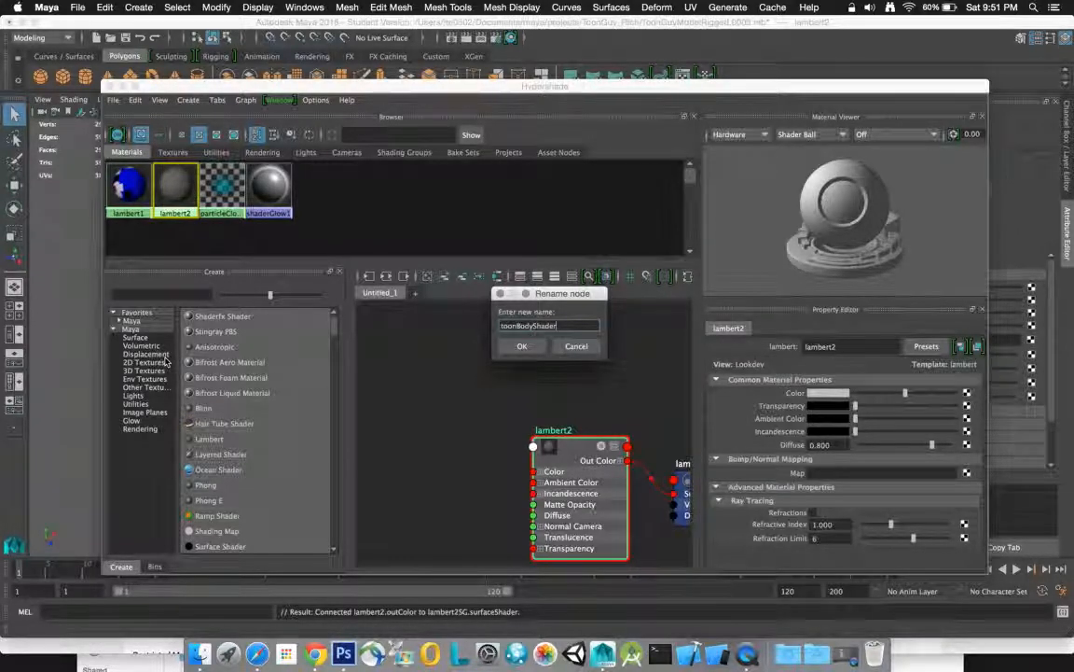
click(527, 346)
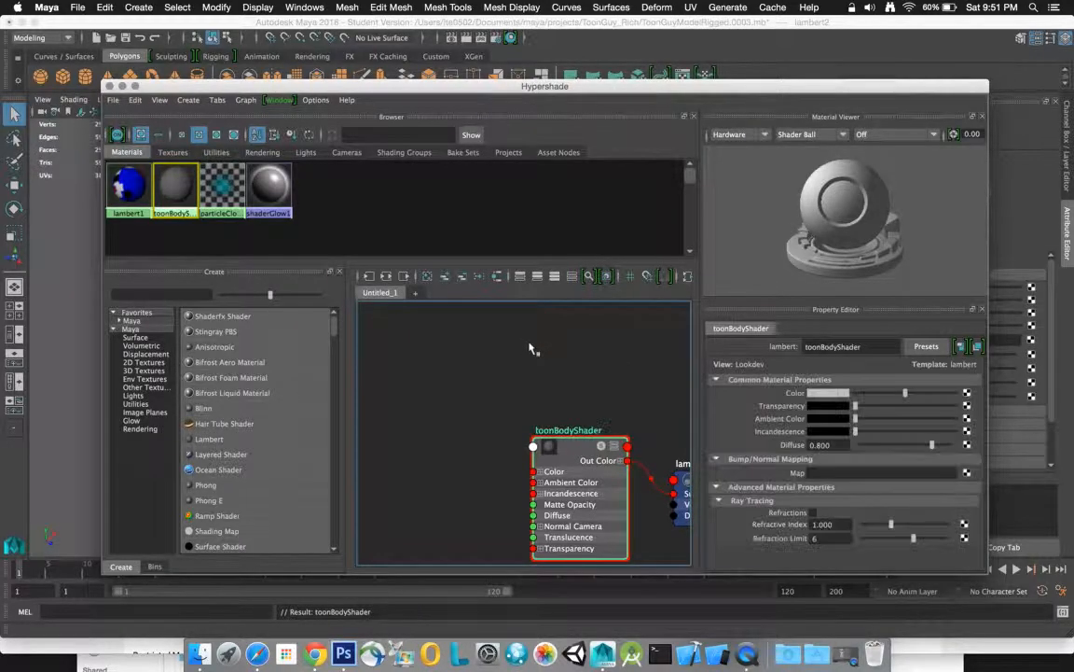
Step: Connect a File texture to the toonBodyShader color and load toonGuyBody.png from the project's images folder
click(966, 393)
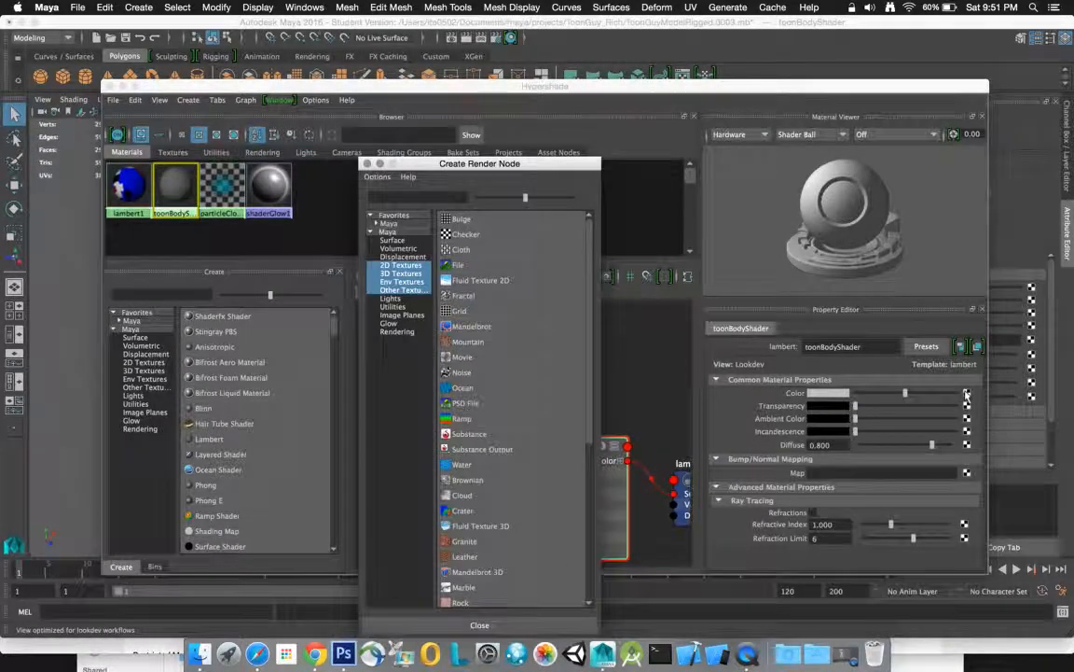
click(411, 266)
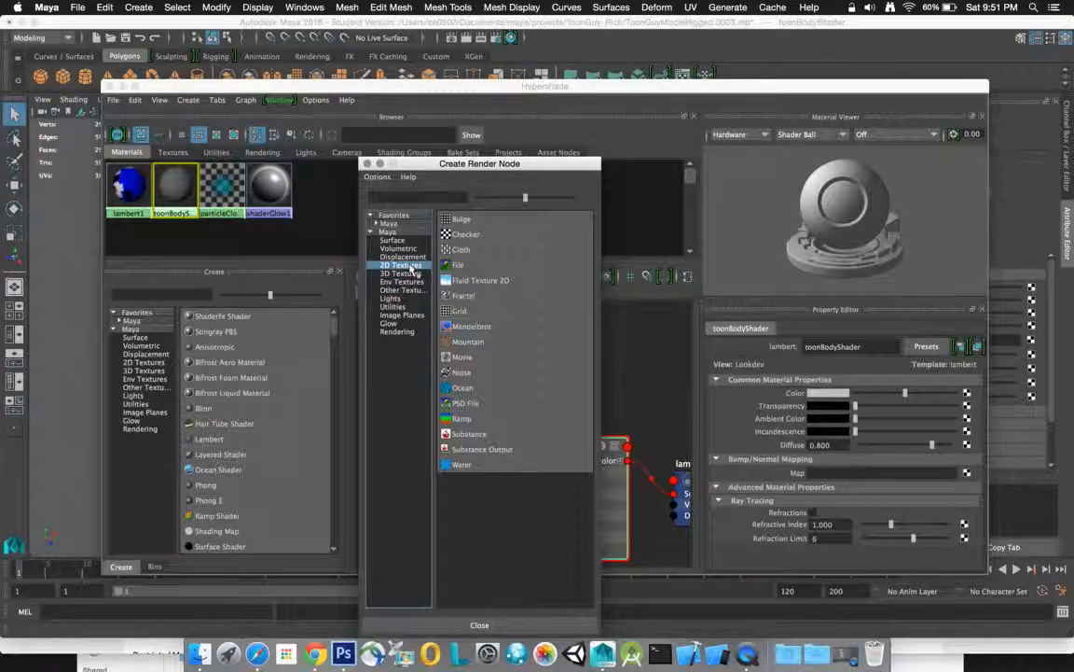
click(499, 266)
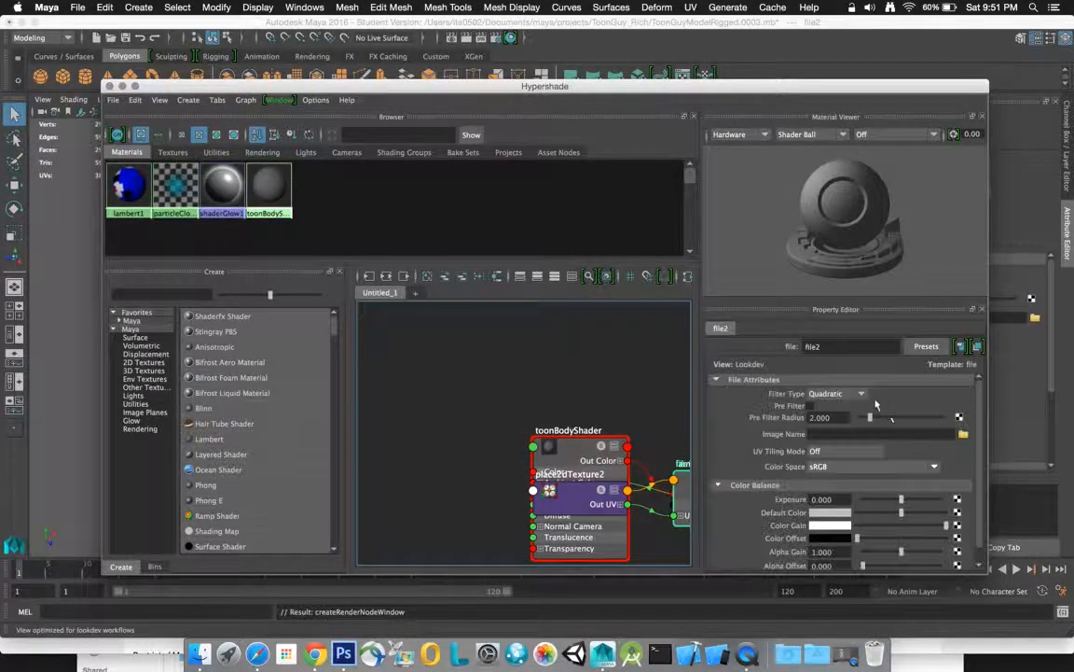
click(963, 434)
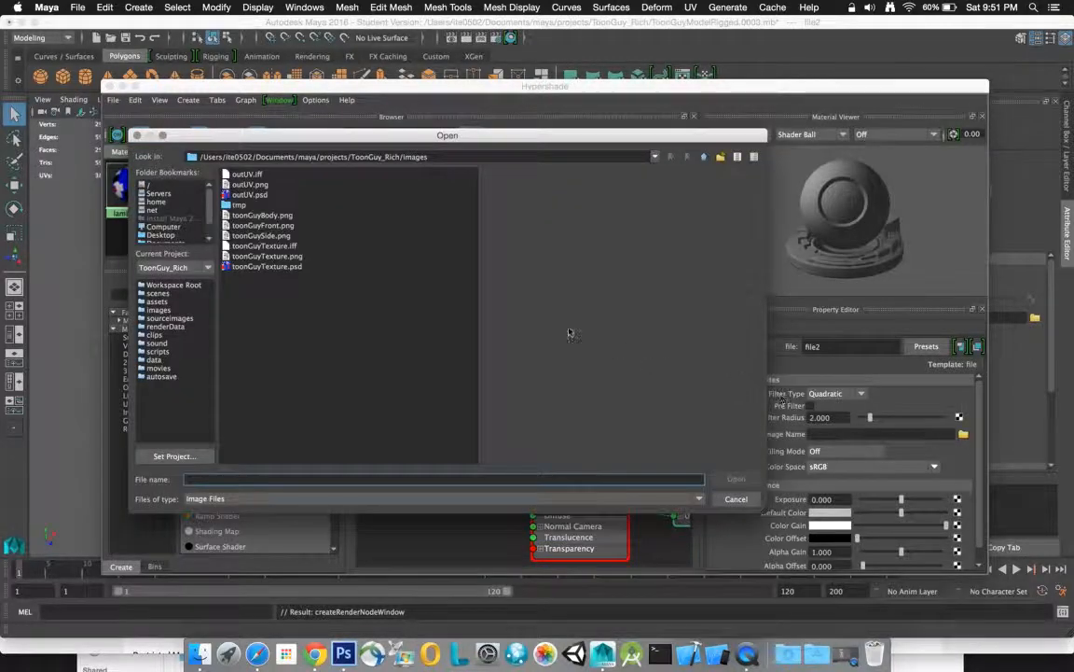
click(257, 215)
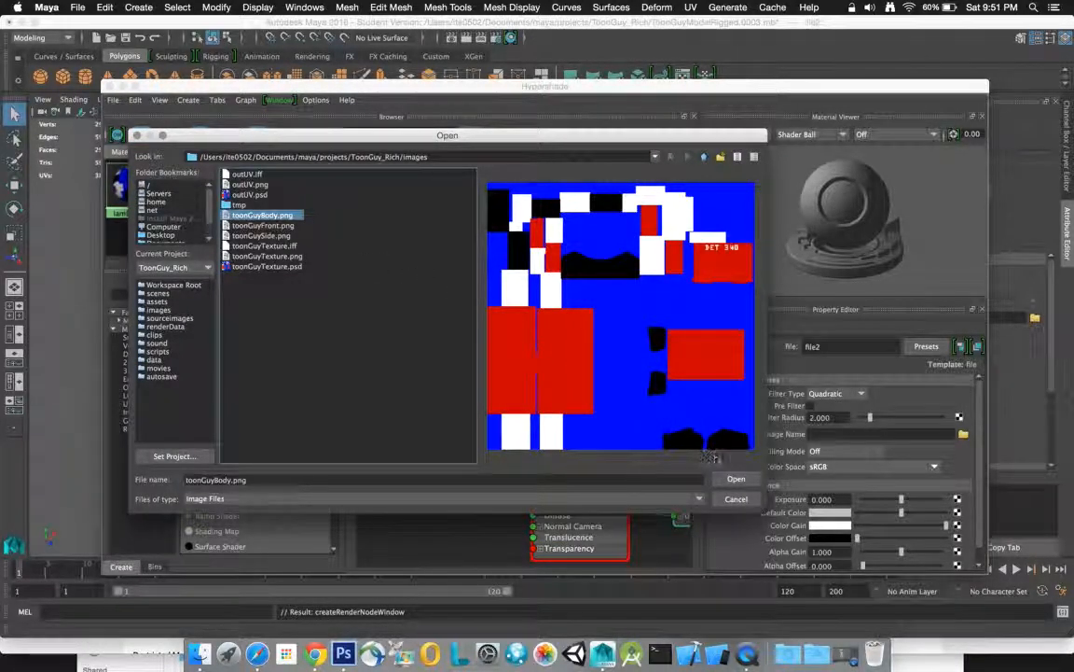
click(736, 479)
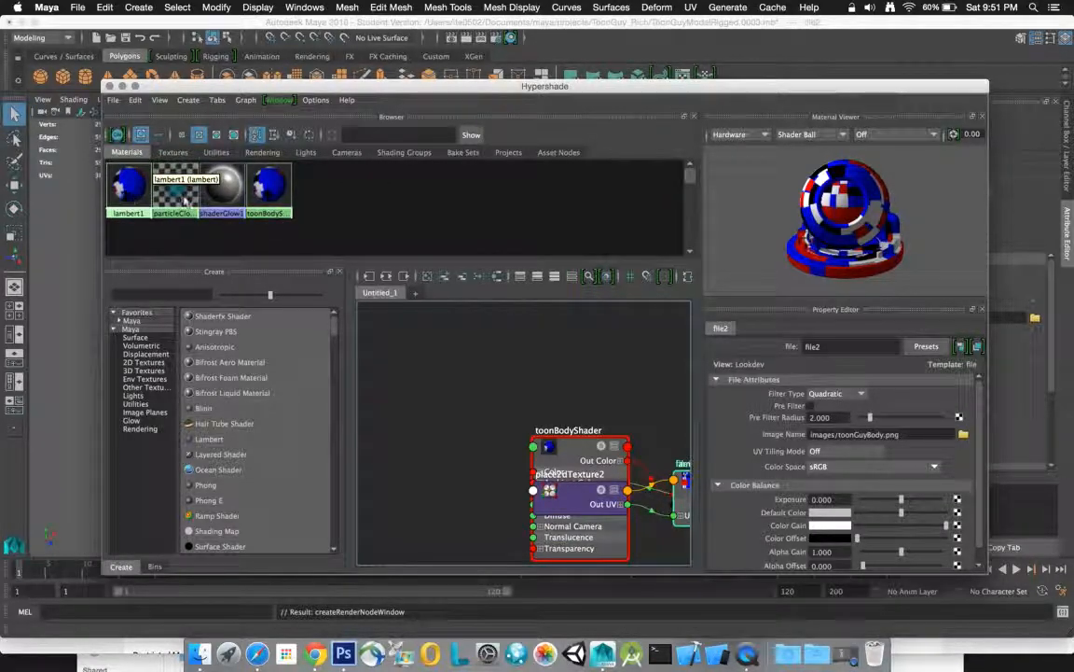
Step: Assign toonBodyShader to the character's body mesh
drag(303, 90, 664, 104)
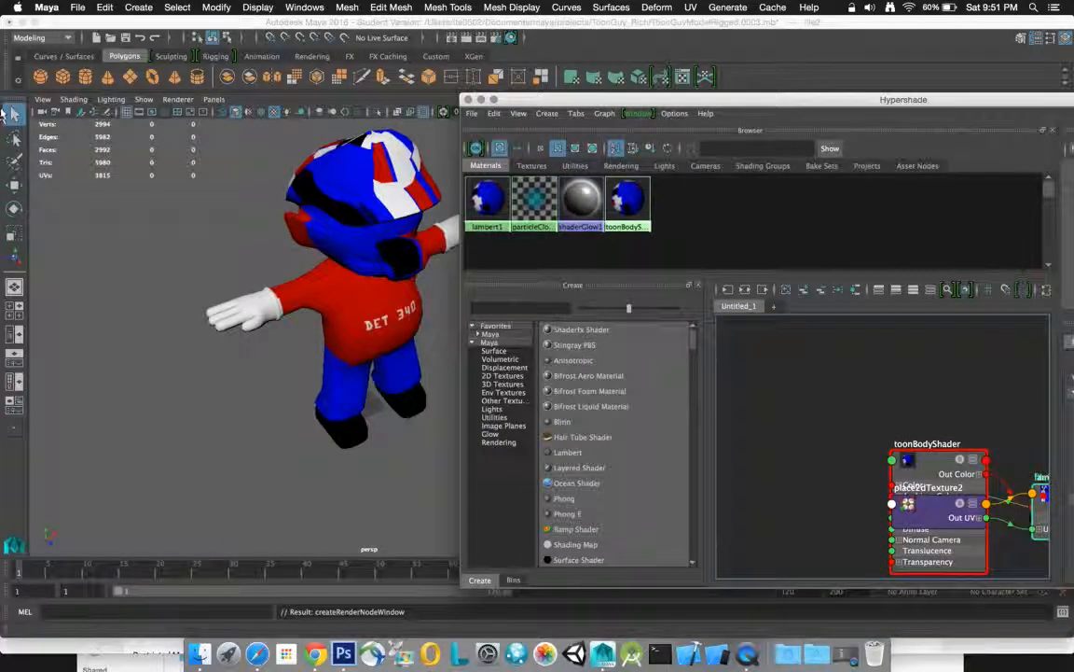
click(330, 300)
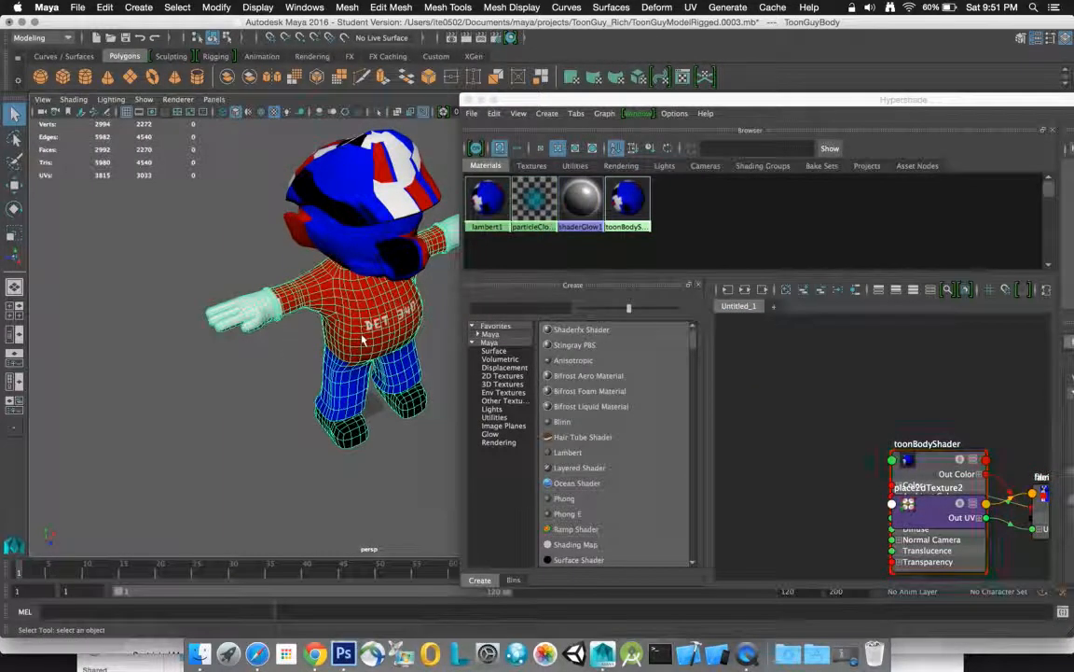
right_click(629, 199)
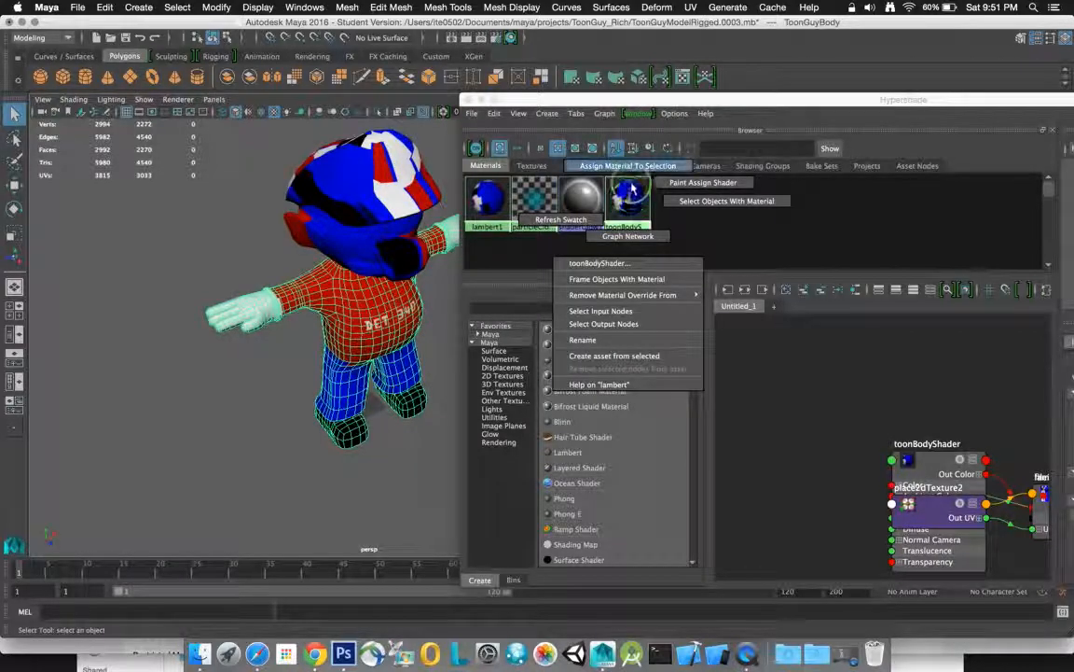
click(633, 169)
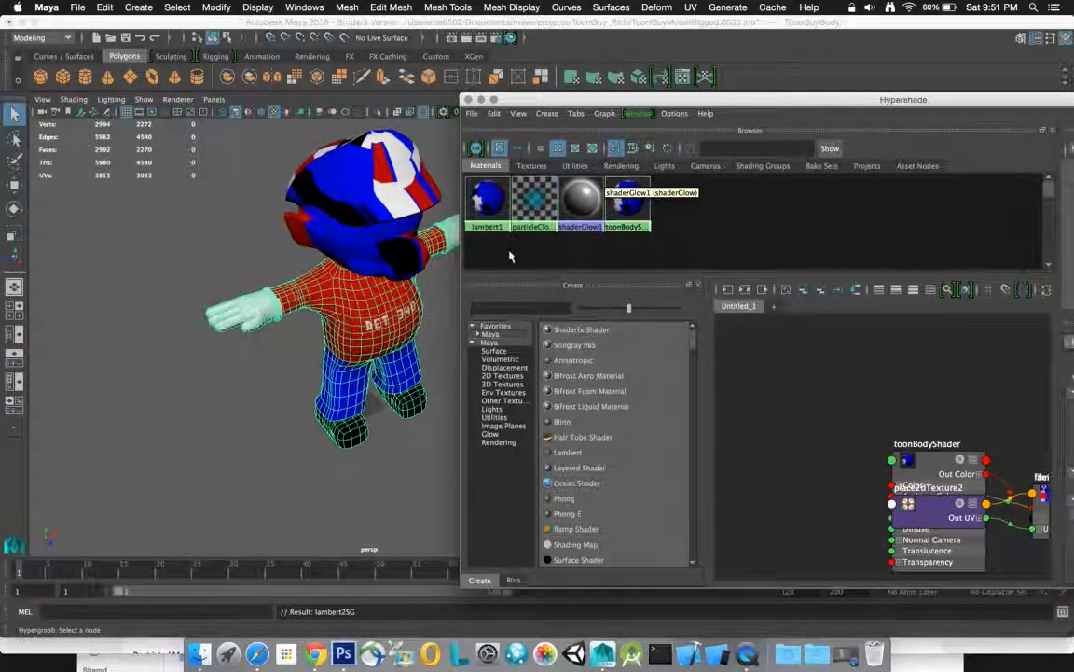
Step: Clear the image name of the File texture on lambert1, and close the Hypershade to view the character
click(487, 197)
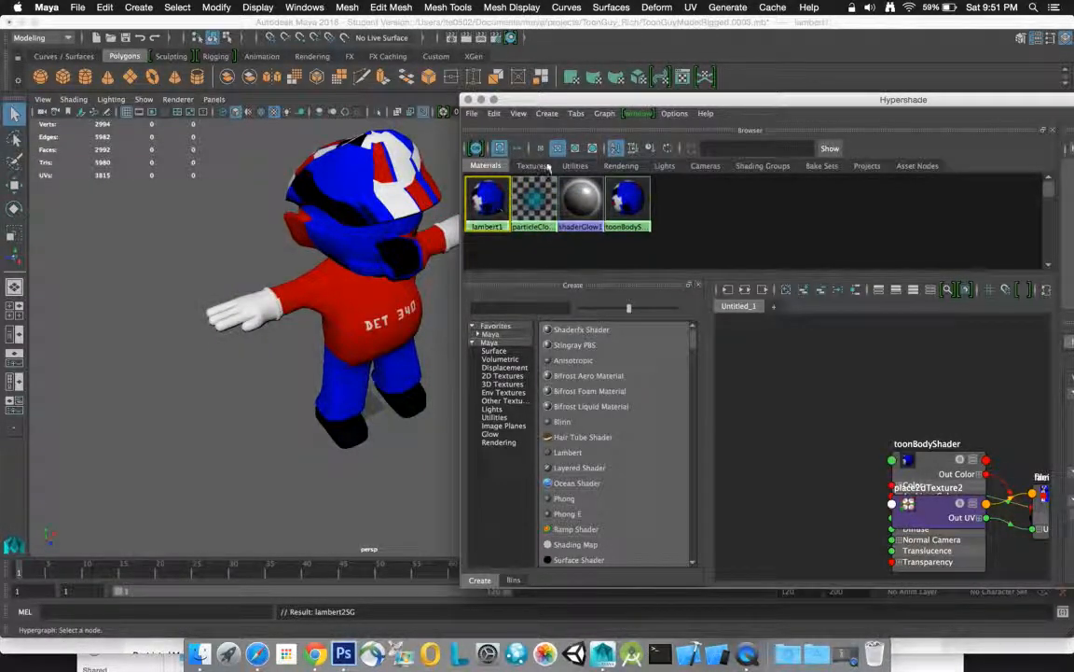
drag(609, 100, 263, 73)
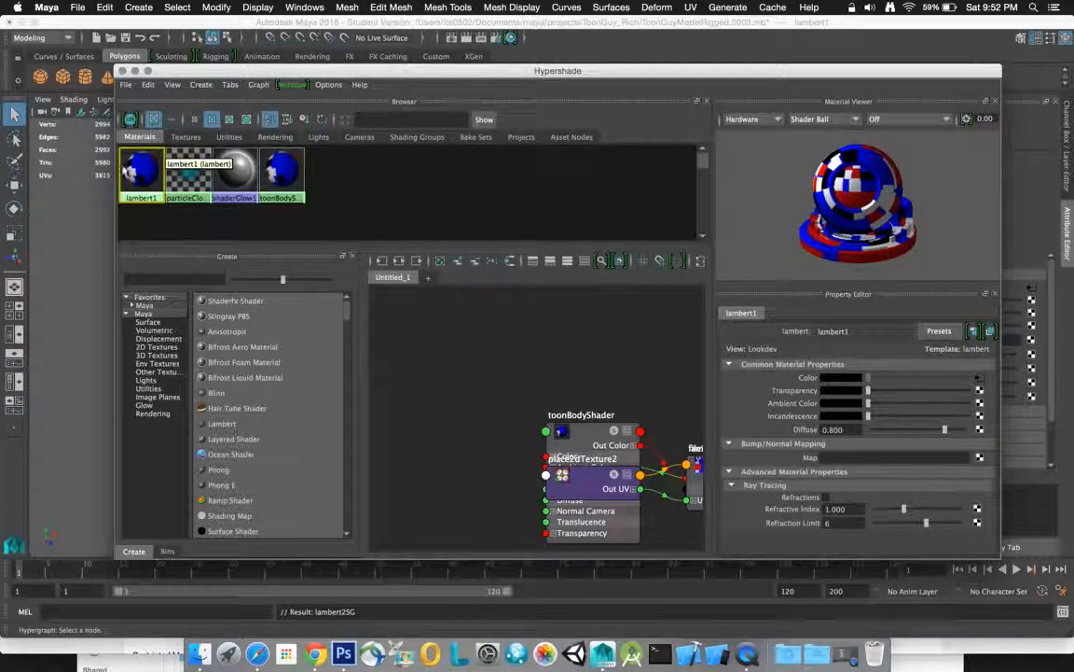
click(980, 377)
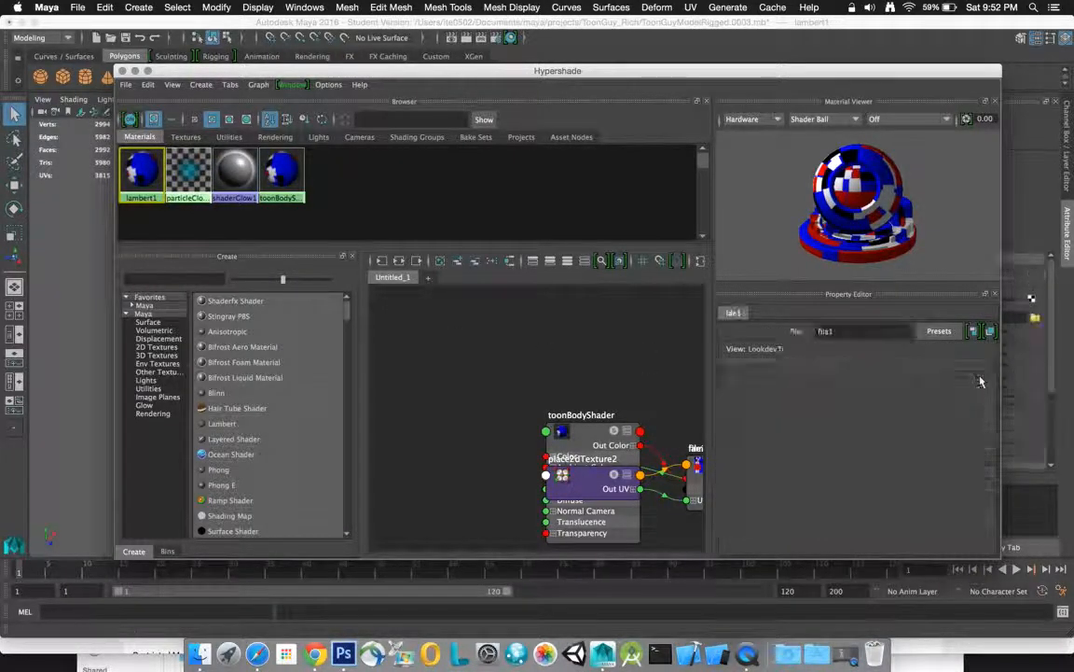
key(BackSpace)
key(BackSpace)
key(BackSpace)
key(BackSpace)
key(BackSpace)
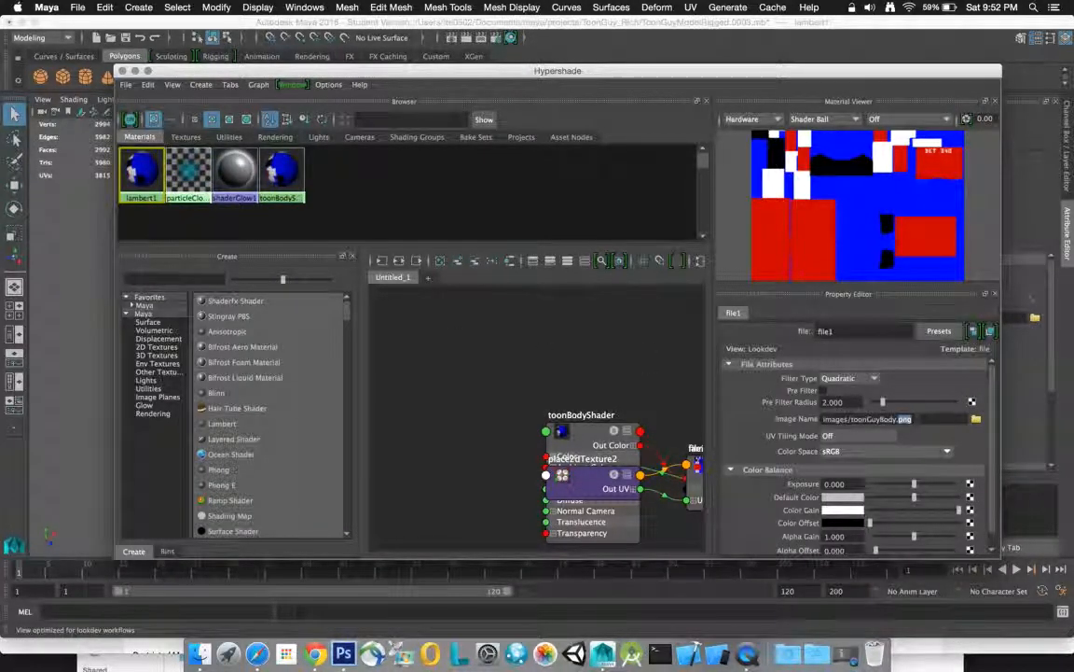
key(BackSpace)
key(BackSpace)
key(BackSpace)
key(BackSpace)
key(BackSpace)
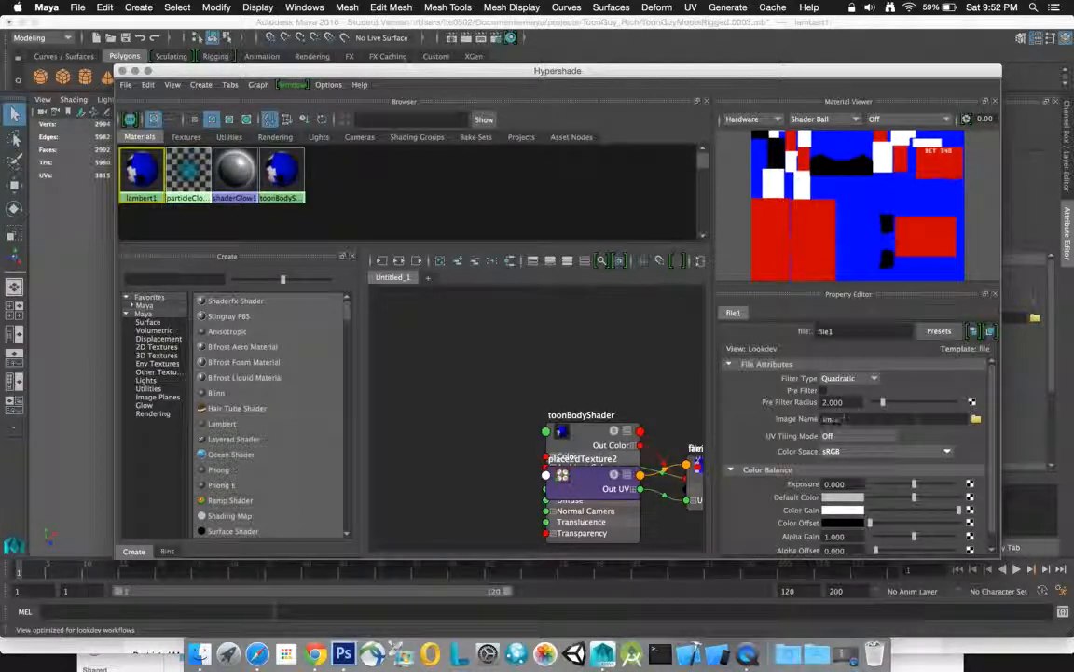
key(Return)
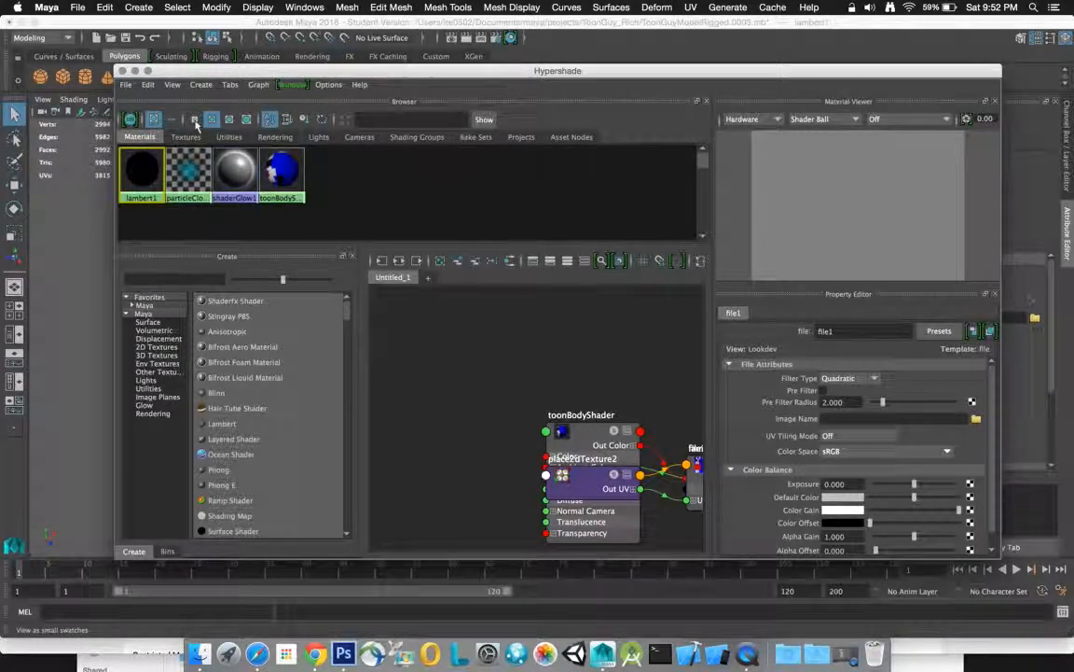
click(129, 71)
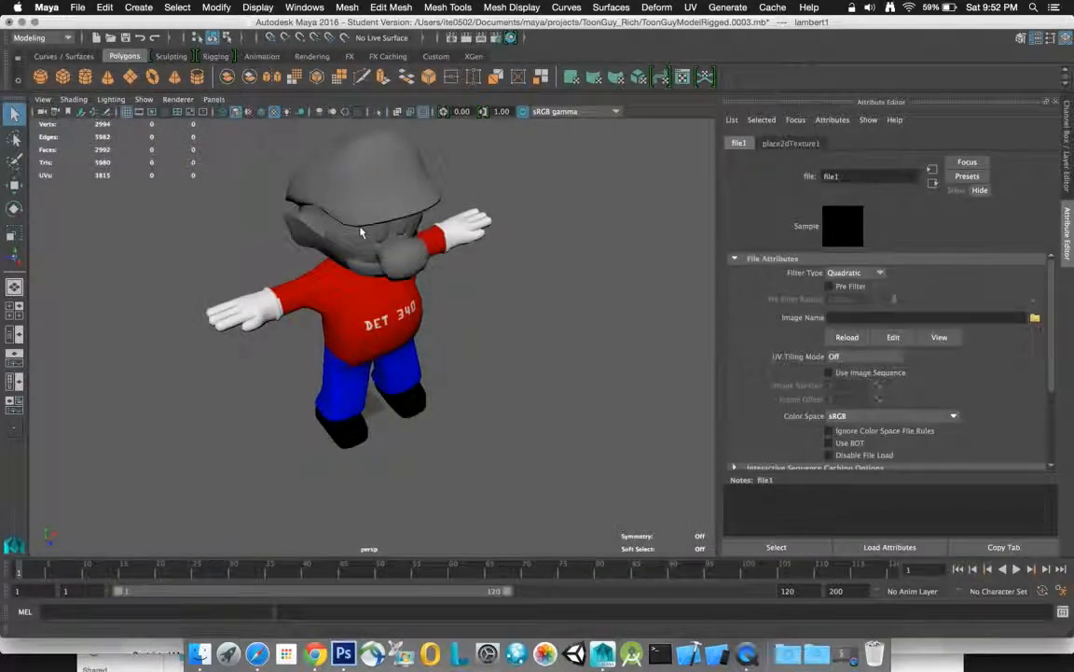
alt+drag(419, 313, 459, 322)
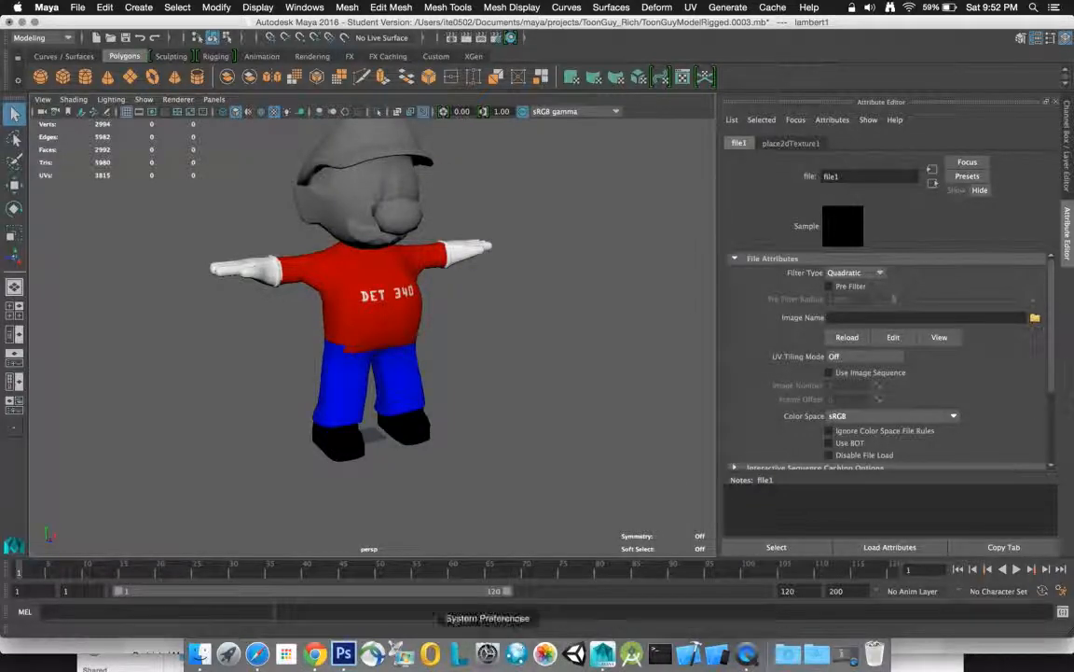
Step: Switch to Photoshop and view outUV.psd at 500% with the Layer 0 UV wireframe shown and the Character settings collapsed
click(343, 653)
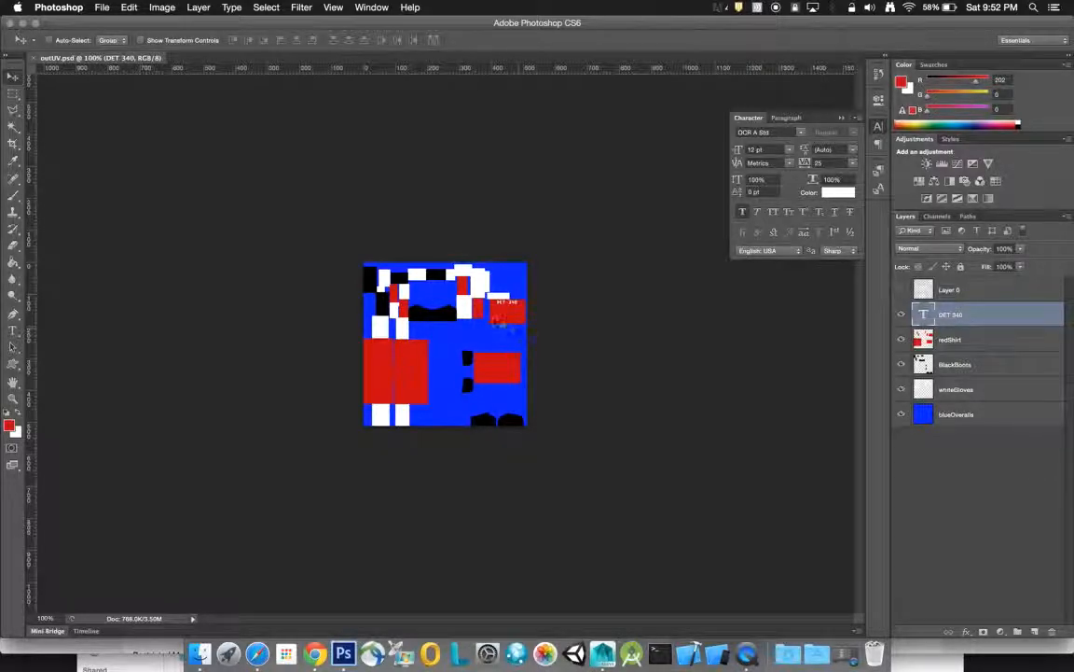
click(45, 617)
text(500)
key(Return)
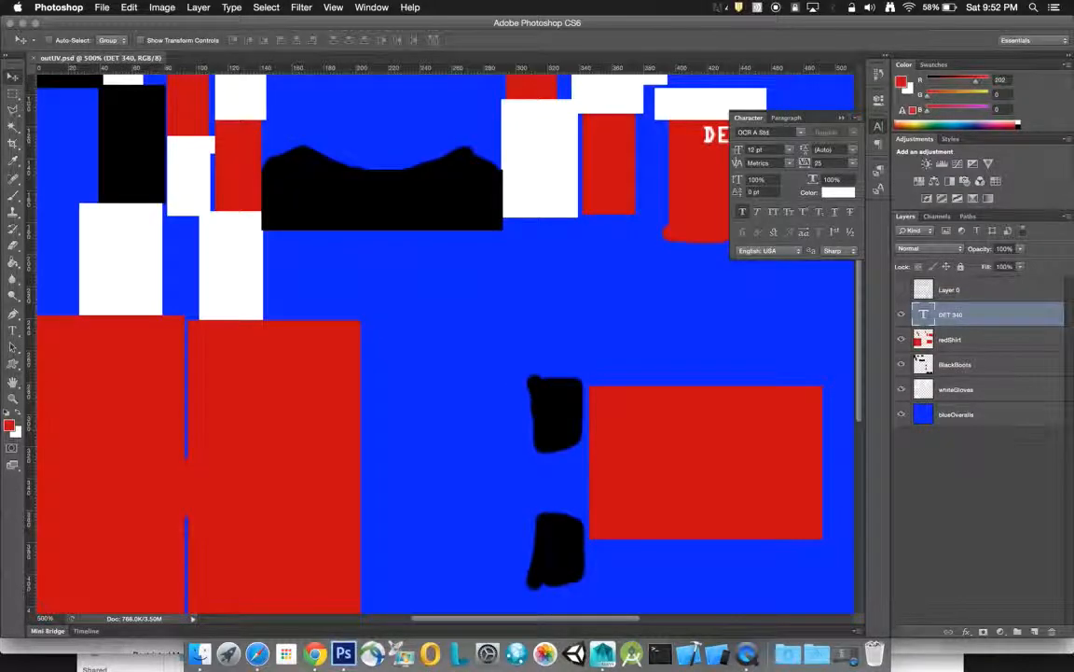
click(902, 290)
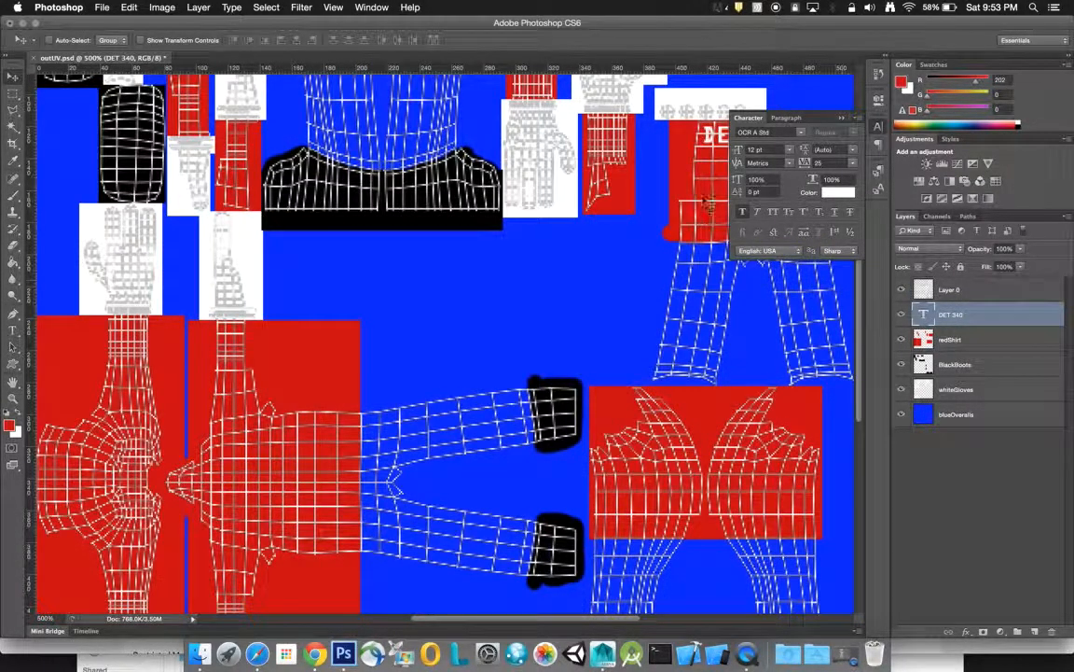
click(838, 119)
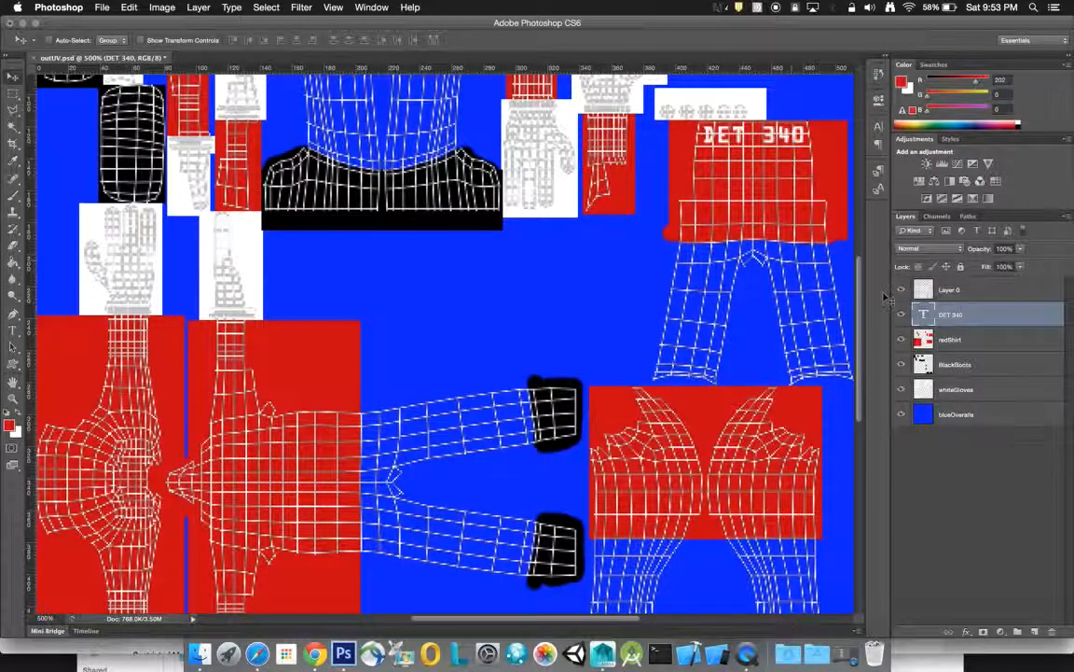
Step: On the redShirt layer, delete a rectangular strip along the lower edge of the DET 340 shirt piece and deselect
click(958, 341)
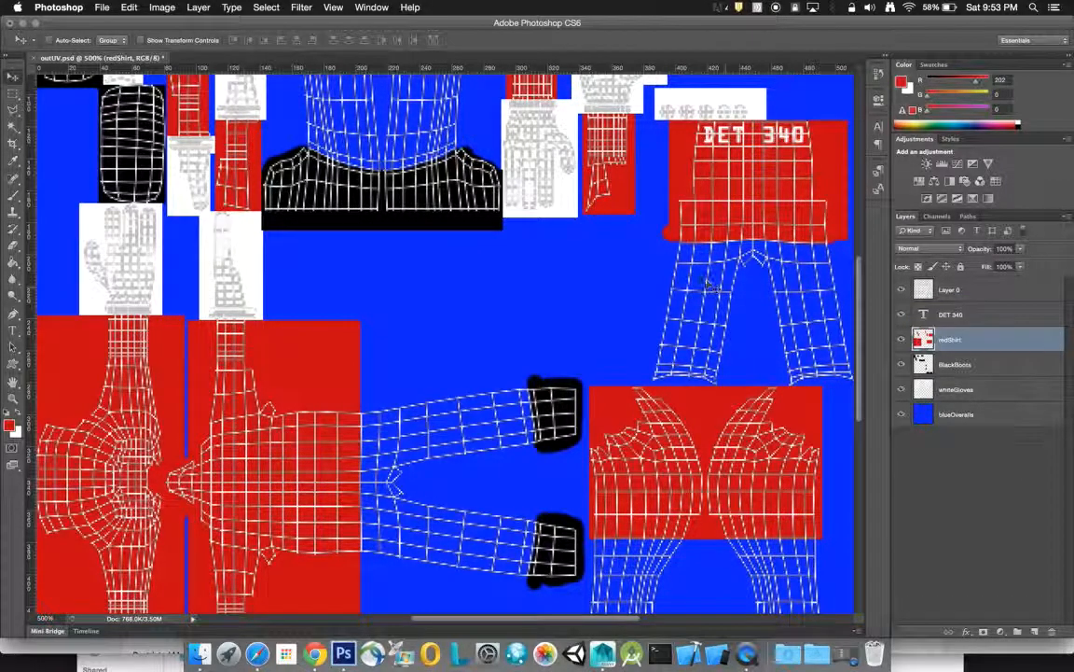
click(13, 94)
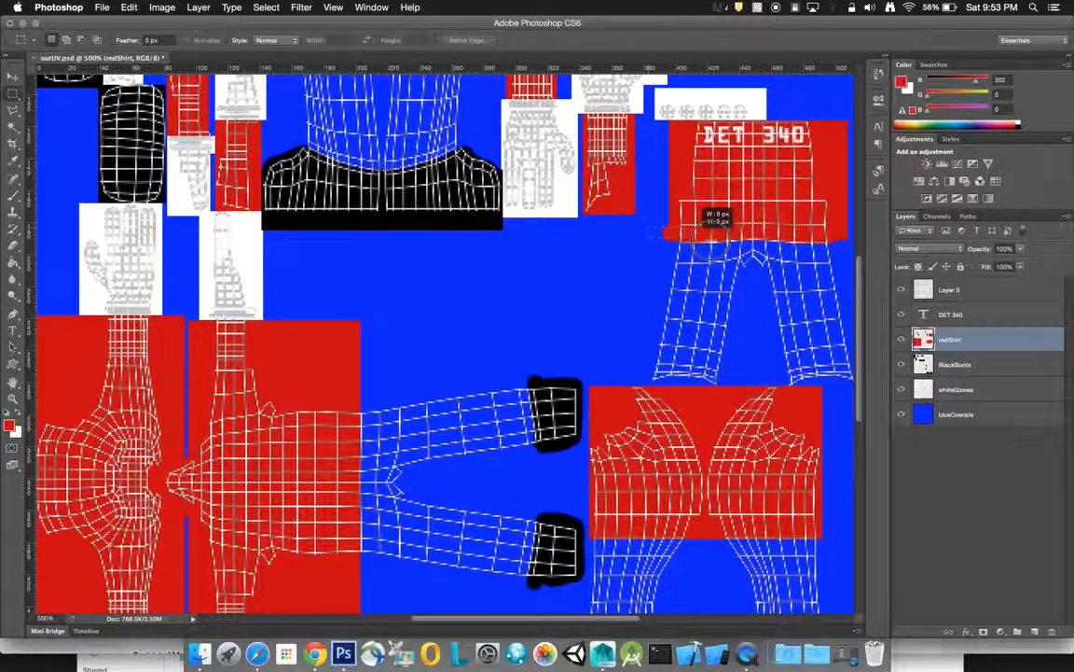
drag(869, 222, 860, 247)
key(Up)
key(Up)
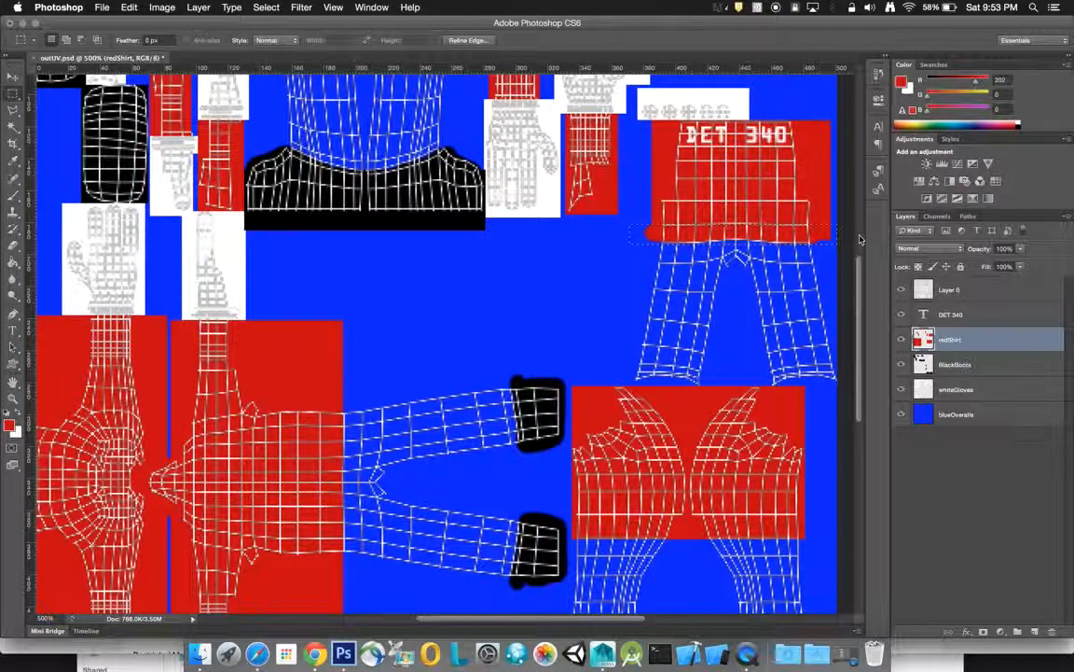
key(Delete)
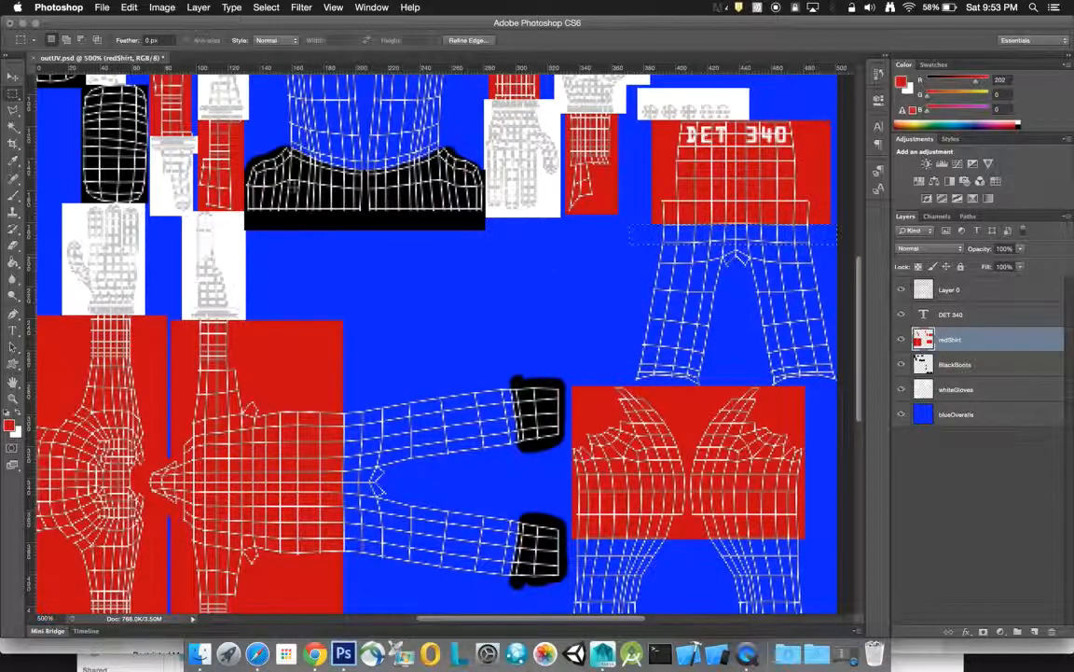
click(14, 75)
key(super+d)
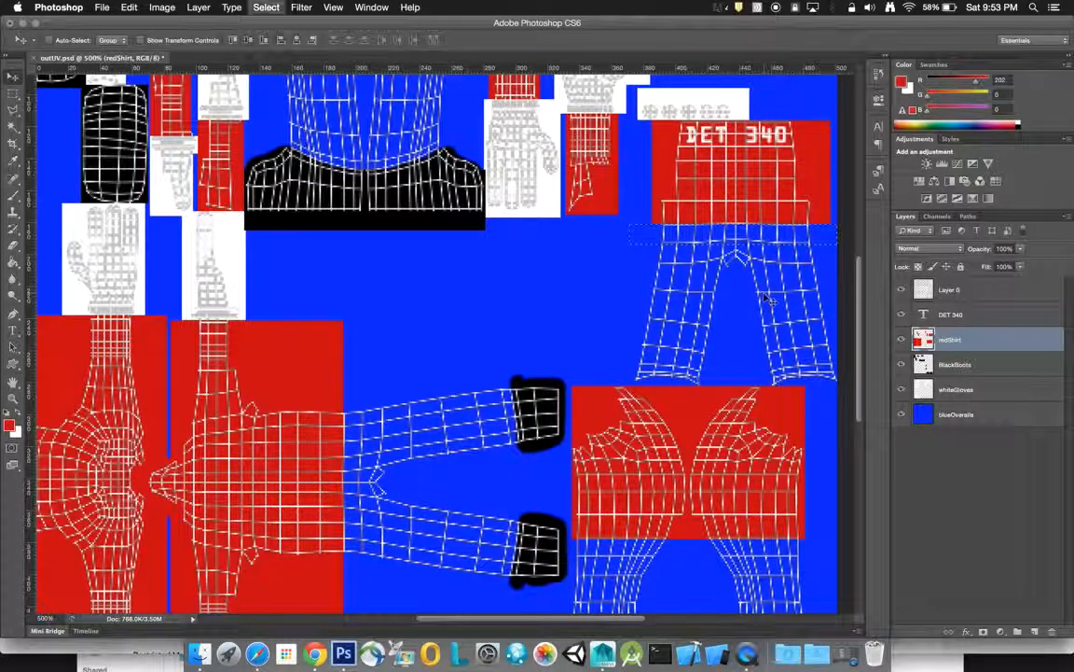
Step: Switch to Maya and examine the shirt waistline and trouser hems on the character from below and from the front
drag(858, 276, 857, 314)
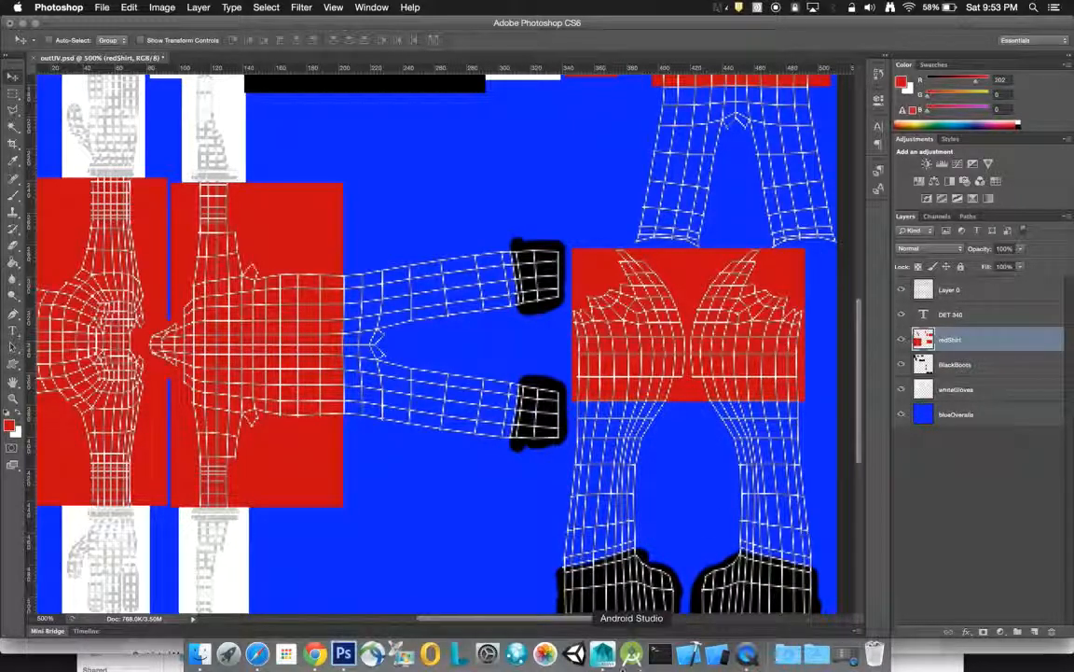
click(604, 655)
mouse_move(445, 391)
alt+mouse_down()
mouse_move(456, 379)
mouse_move(446, 392)
alt+mouse_up()
scroll(412, 403, down, 5)
scroll(412, 403, up, 10)
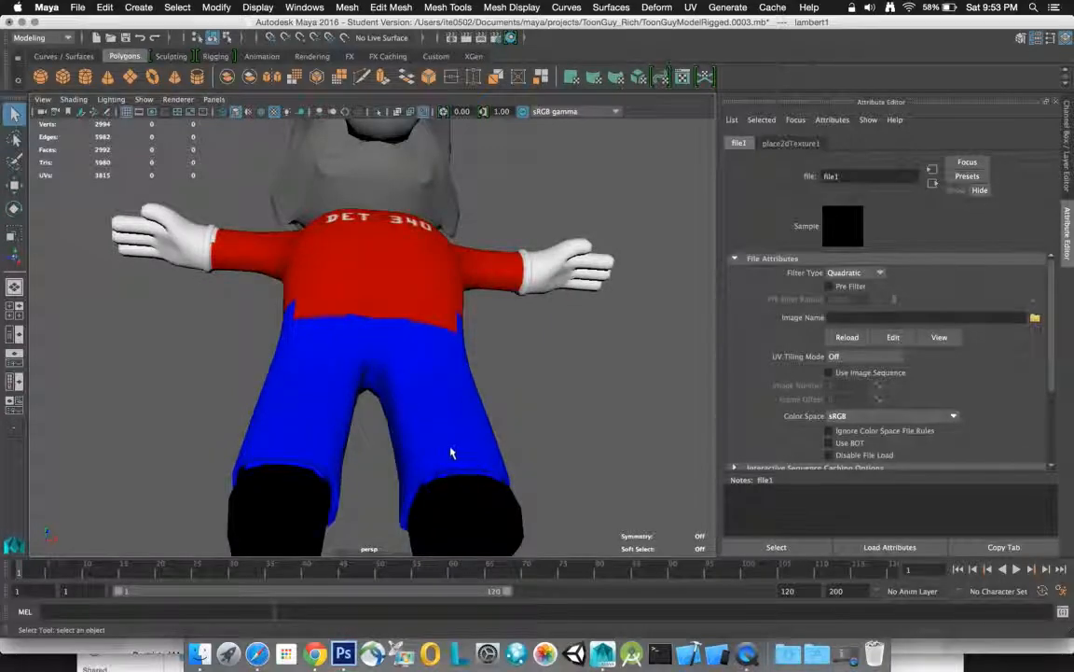
alt+drag(450, 463, 452, 475)
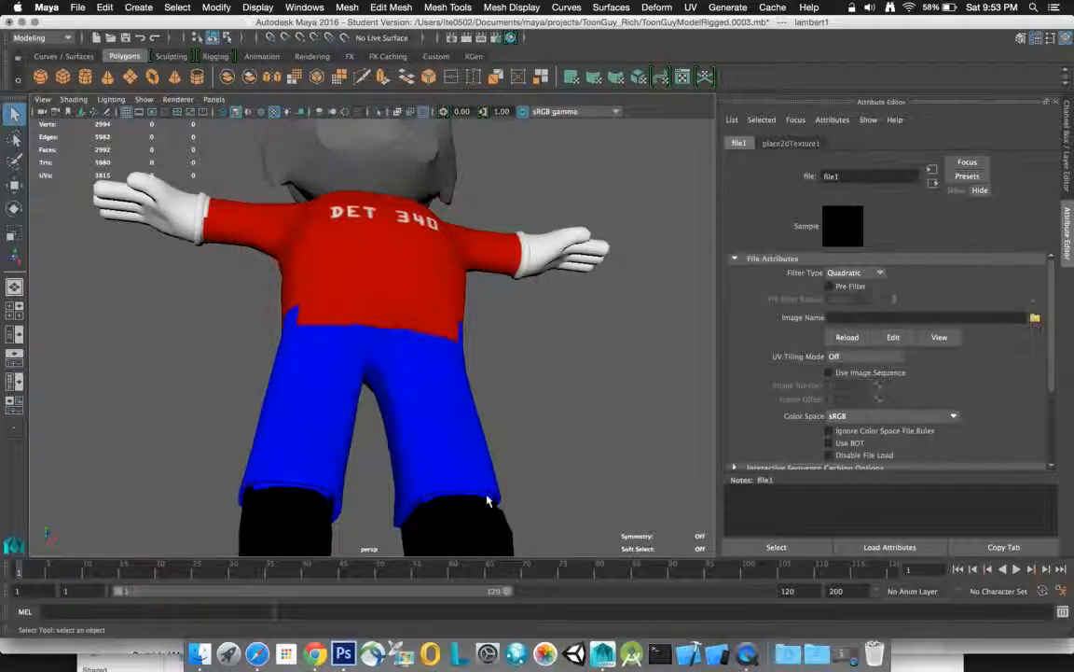
alt+drag(494, 358, 484, 396)
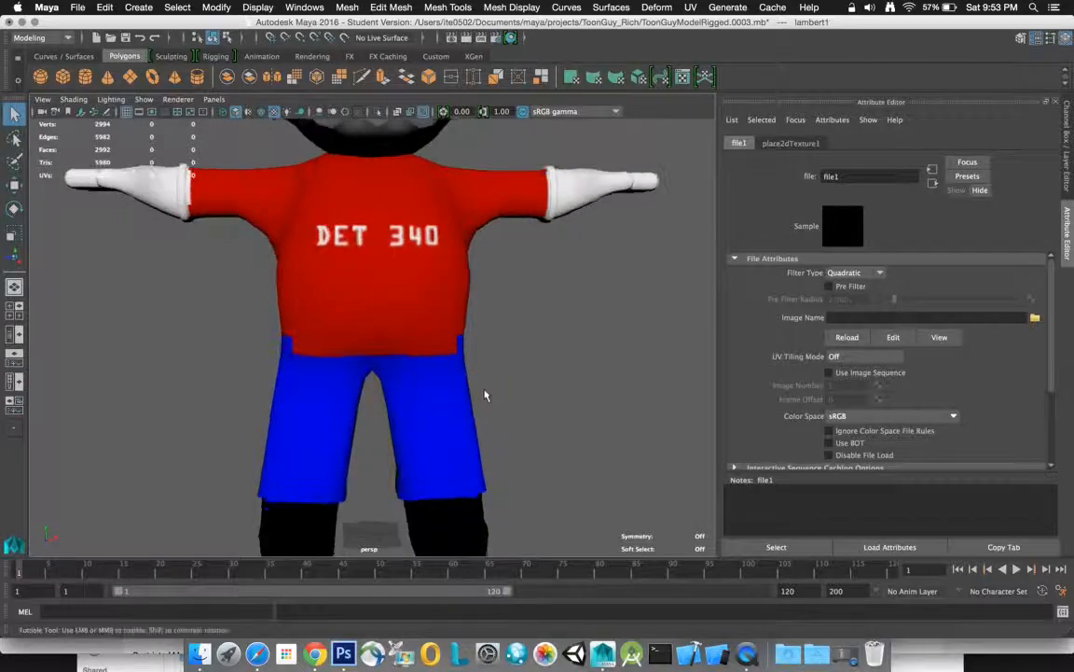
Step: Switch to Photoshop and, on the BlackBoots layer, brush black along both trouser-leg hems below the DET 340 shirt piece
click(343, 653)
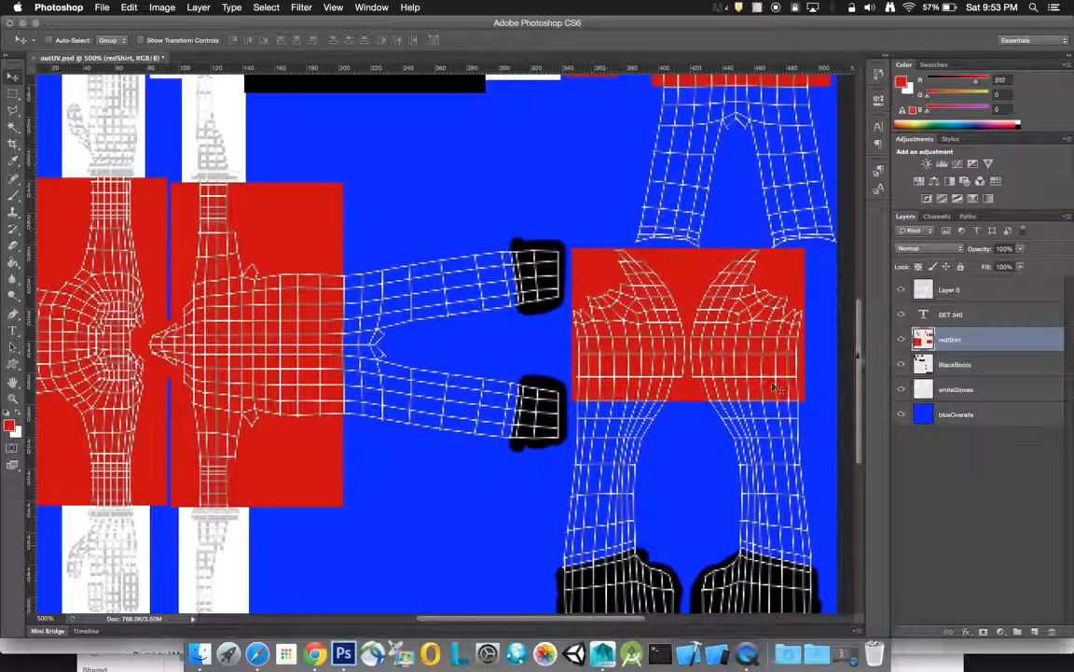
click(950, 369)
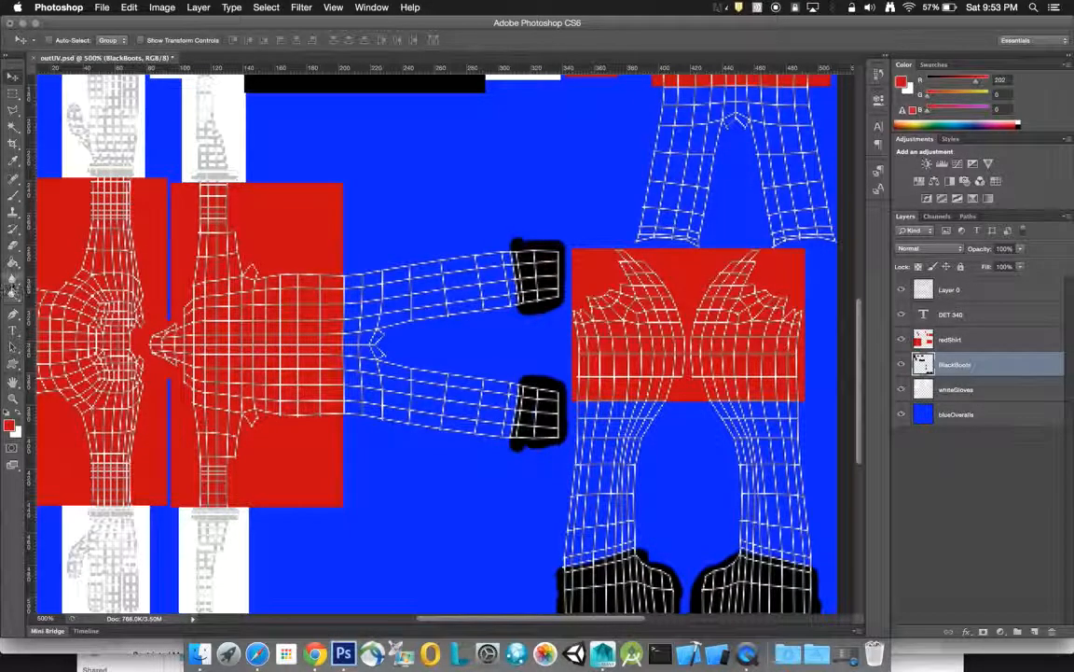
click(13, 195)
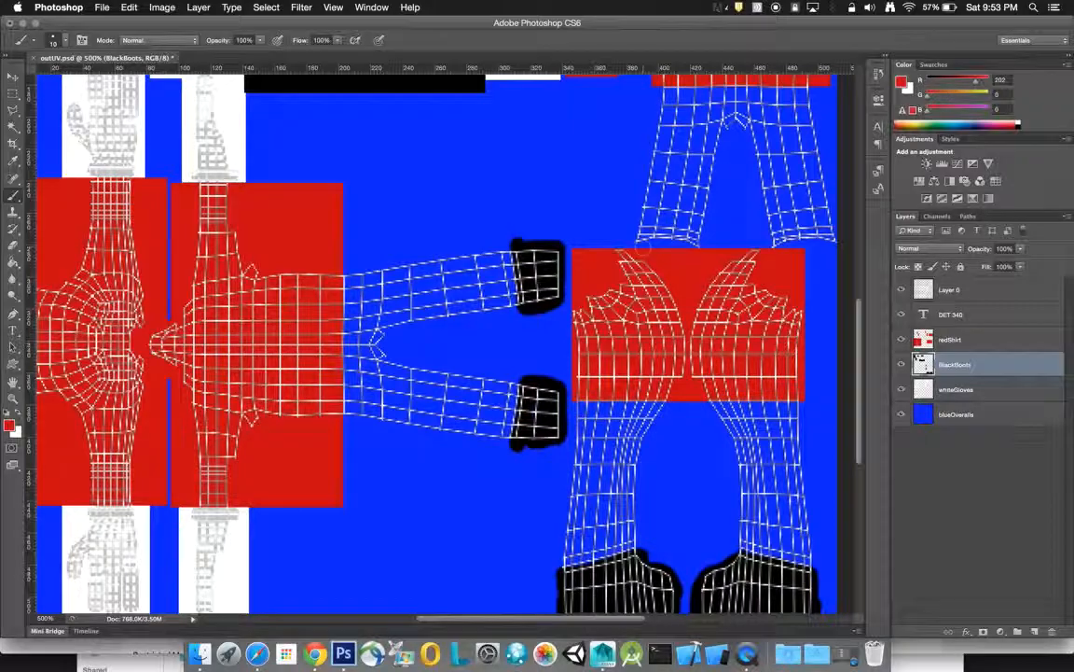
click(641, 242)
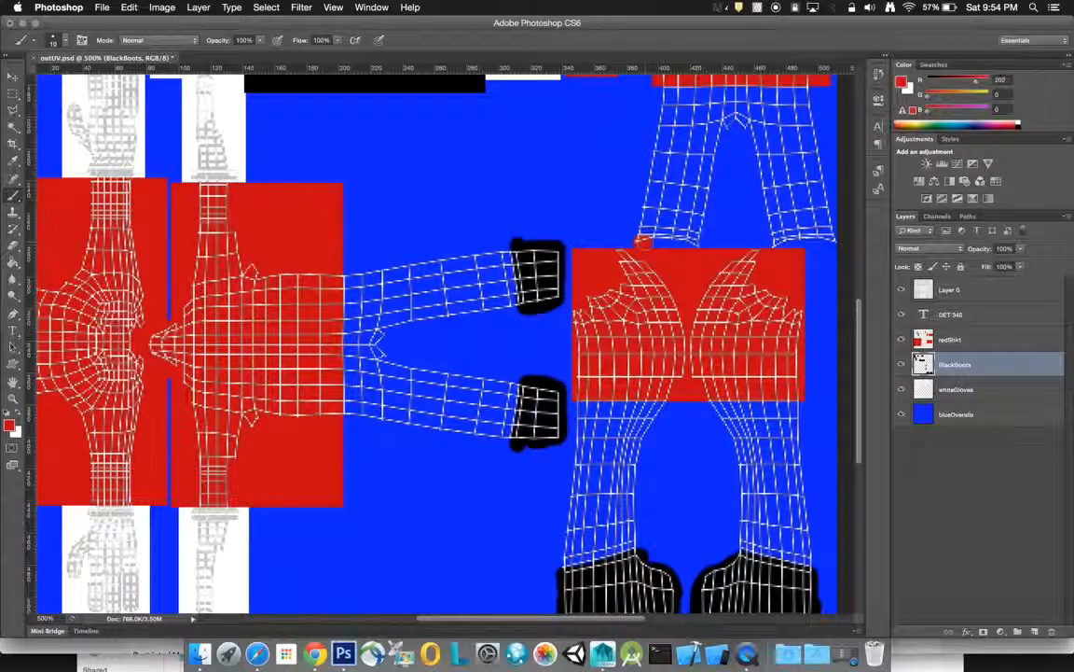
key(super+z)
click(8, 414)
click(635, 240)
drag(640, 240, 697, 245)
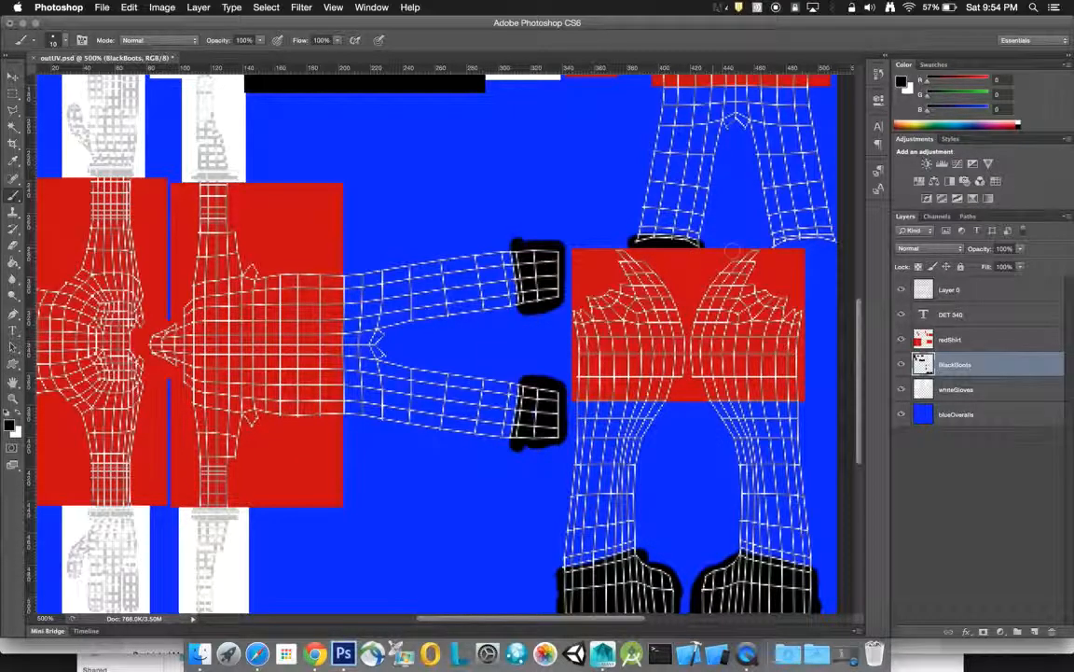
click(783, 244)
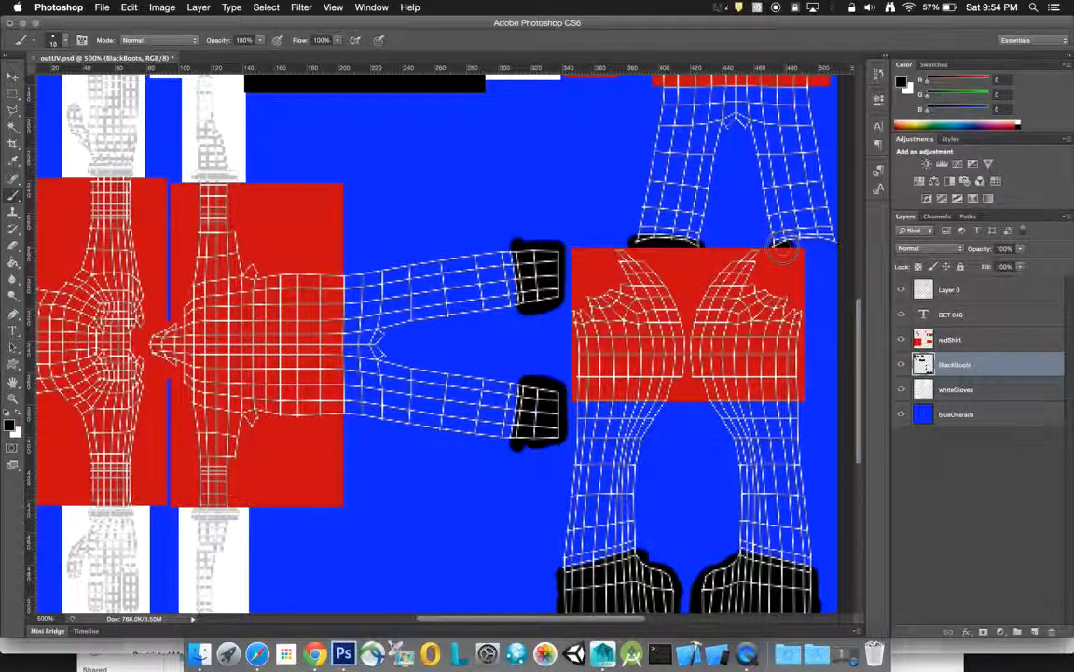
drag(784, 245, 830, 241)
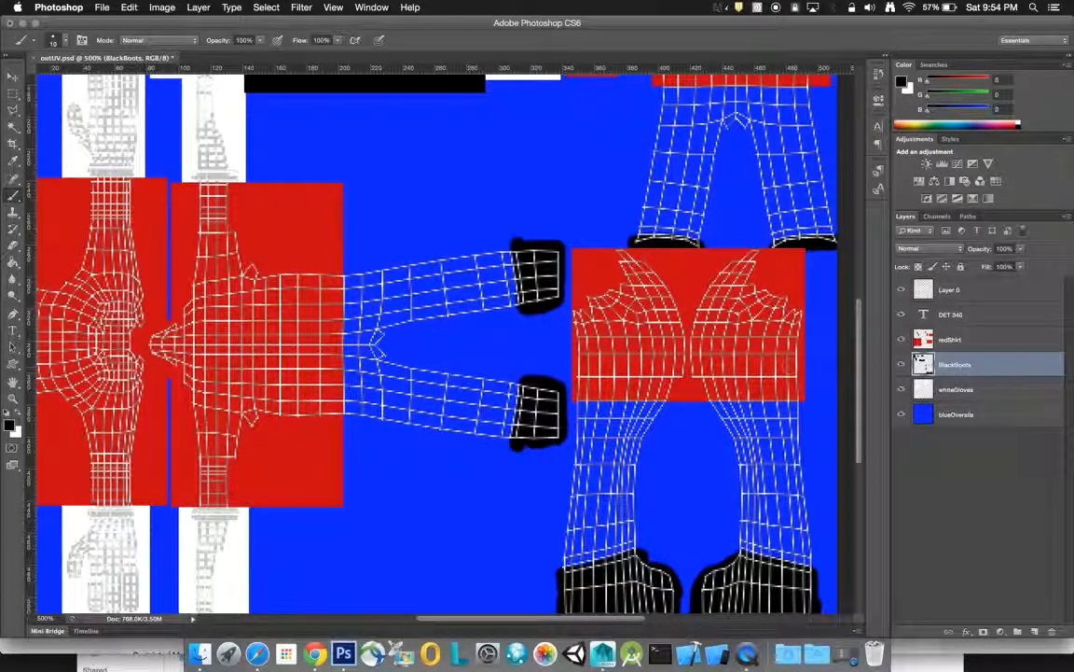
Step: Switch to Maya and examine the body's waistline, trouser hems and boots from the side, from below and from the front
click(598, 664)
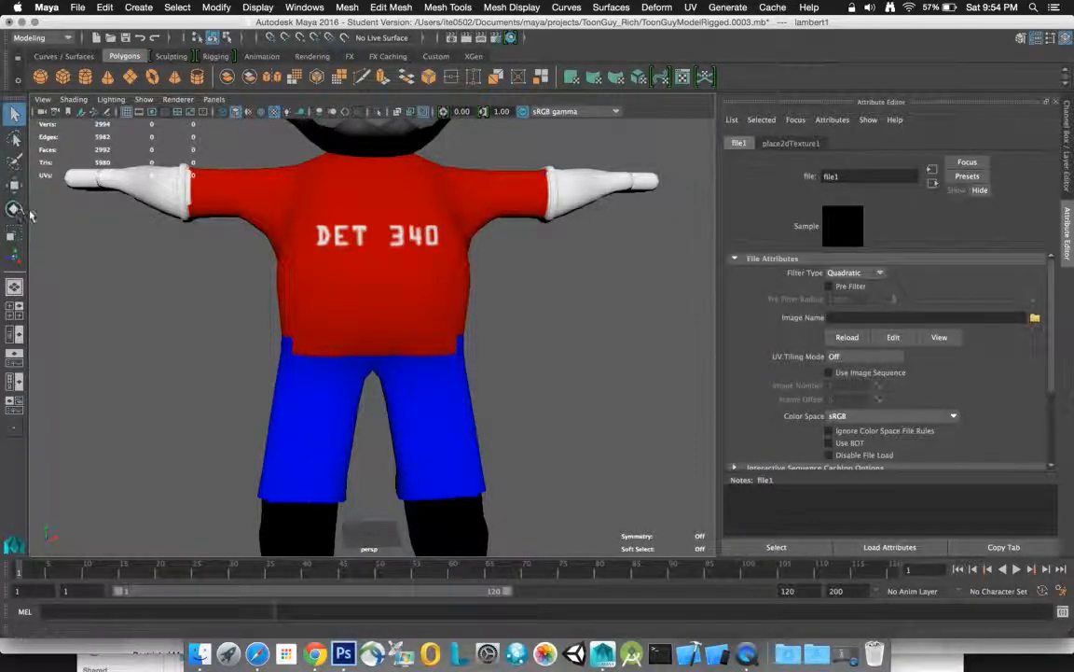
click(393, 244)
alt+drag(394, 244, 138, 291)
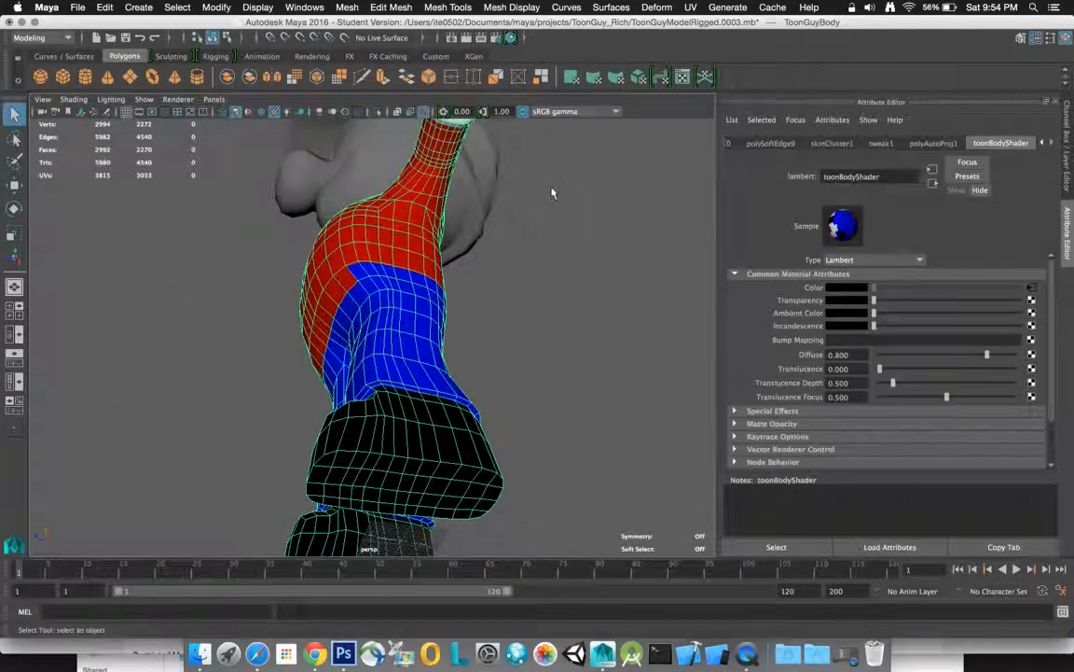
click(568, 187)
scroll(569, 187, up, 4)
scroll(569, 188, down, 10)
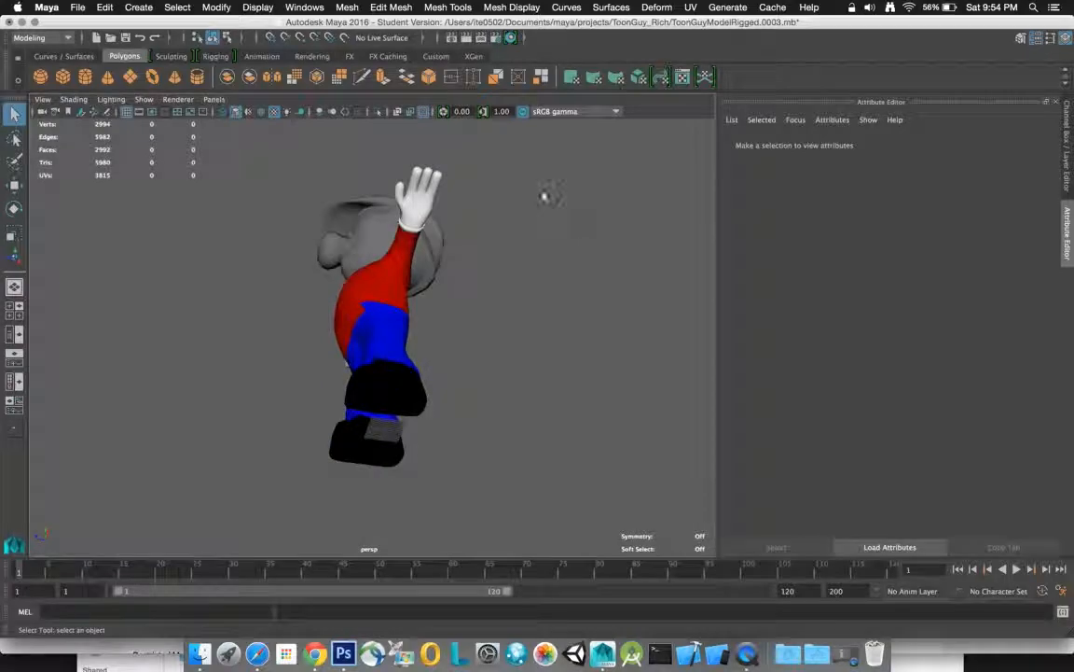
alt+drag(418, 204, 591, 265)
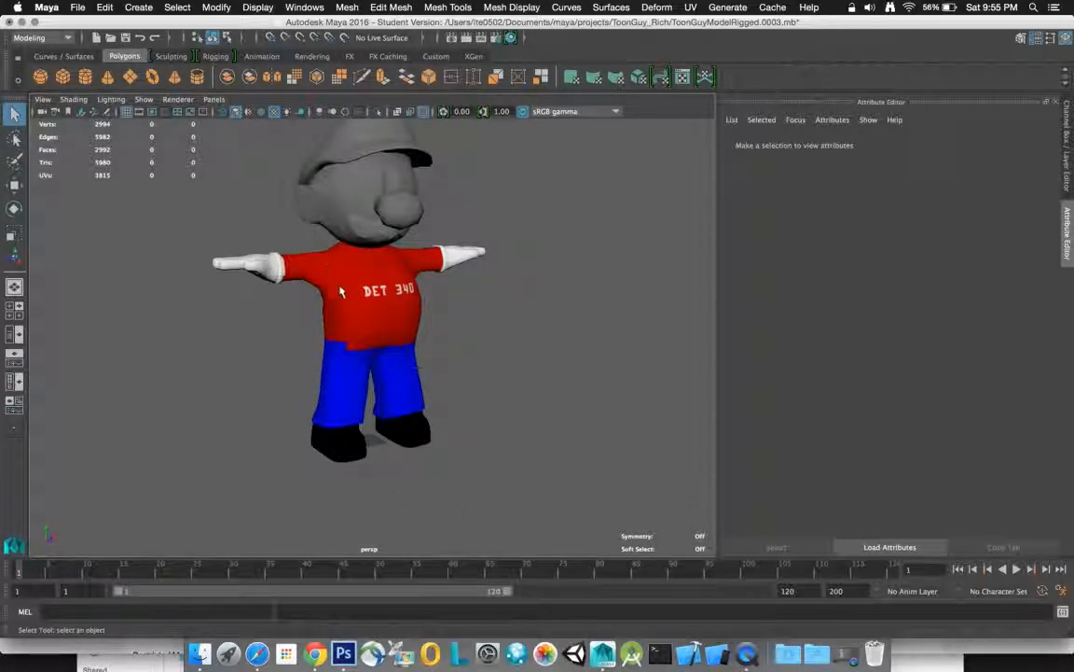
Step: Switch to Photoshop and, on the redShirt layer, brush the sampled shirt red ca0000 over the sleeve edges next to the small glove pieces
click(344, 653)
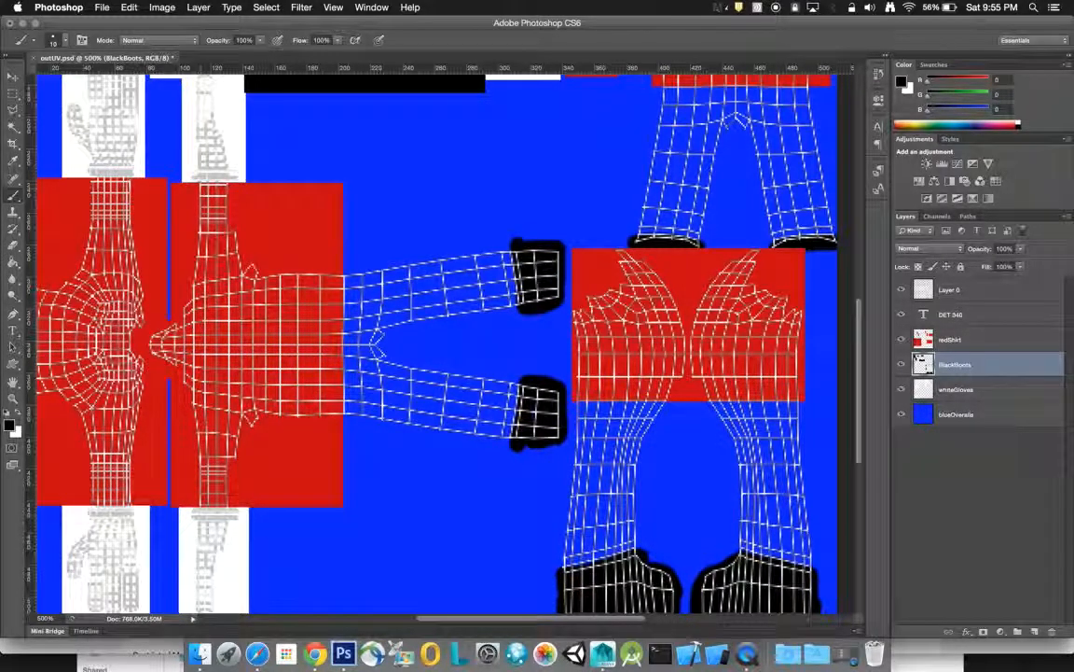
mouse_move(863, 323)
mouse_down()
mouse_move(872, 246)
mouse_move(873, 308)
mouse_up()
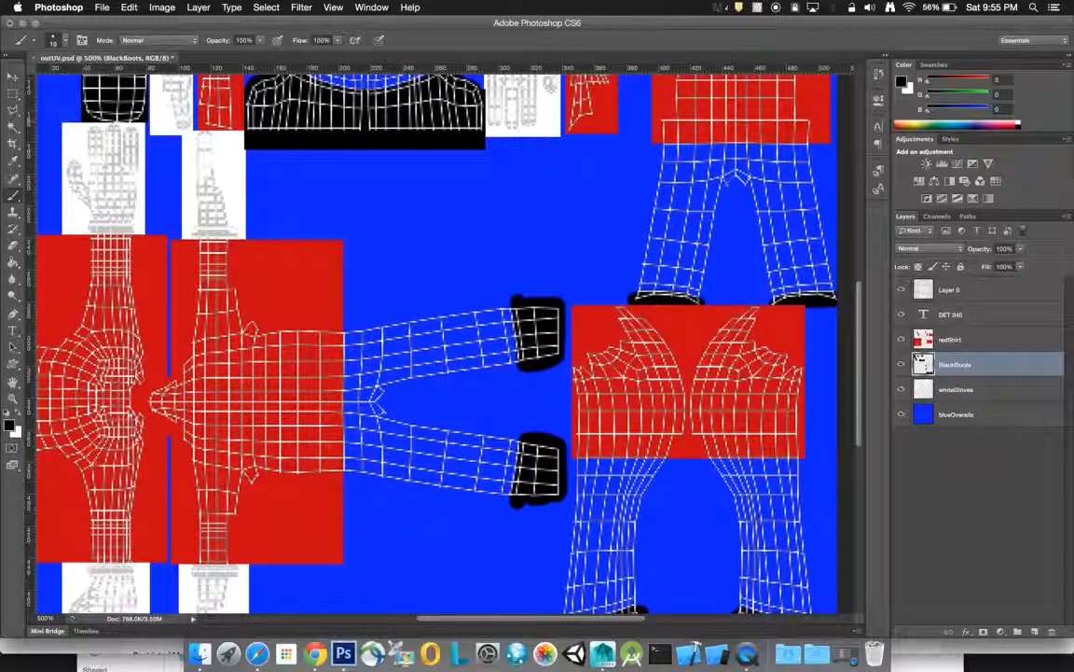
click(13, 78)
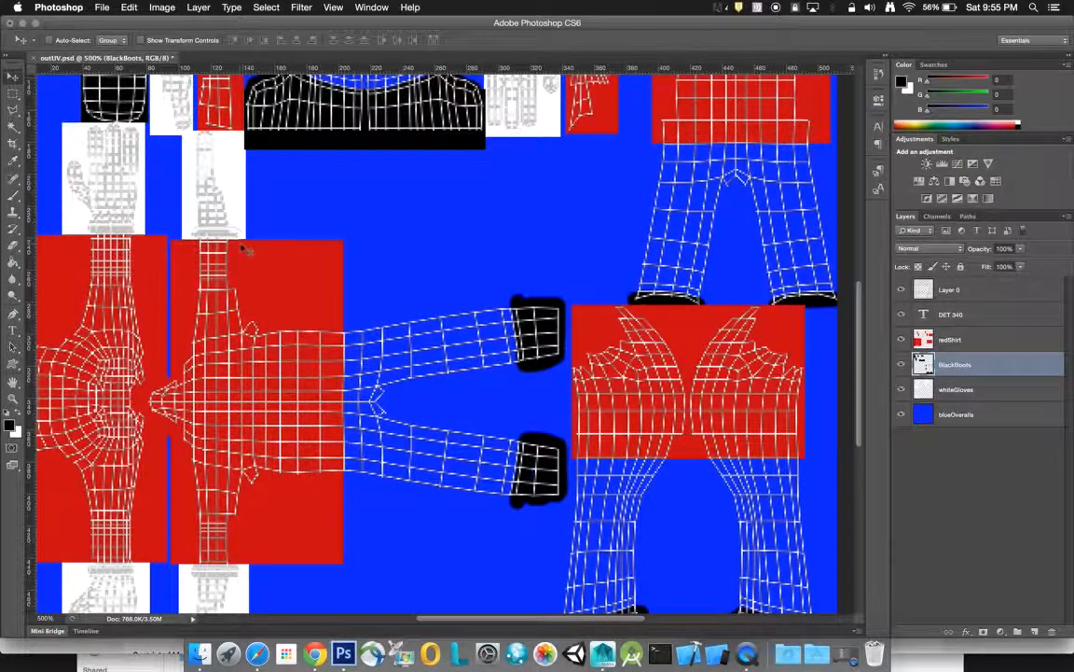
drag(860, 327, 863, 264)
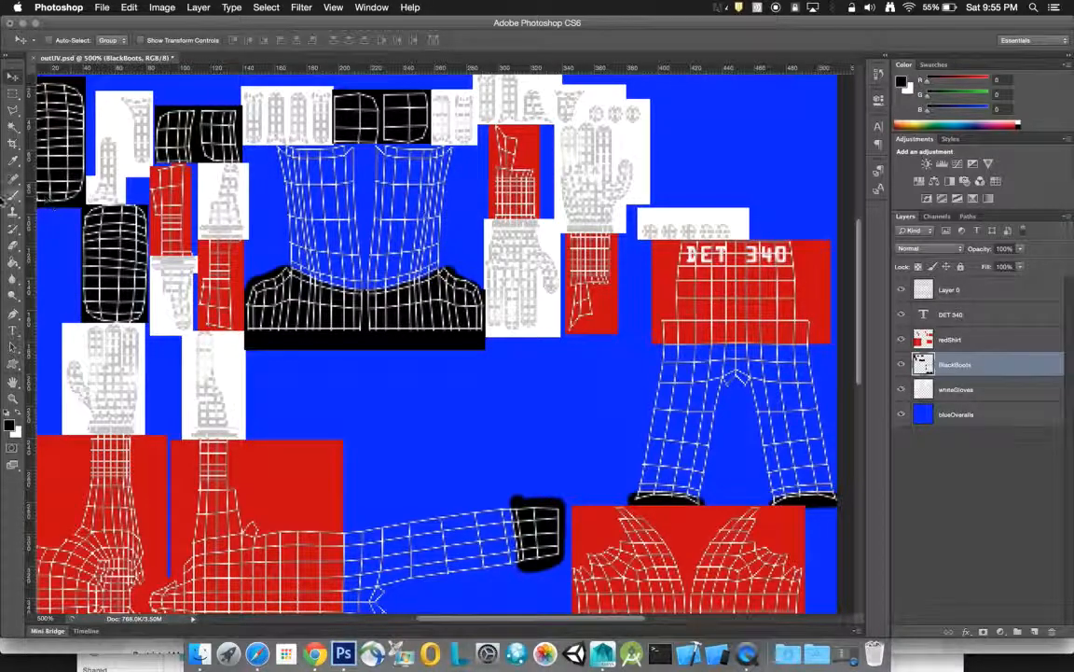
click(966, 341)
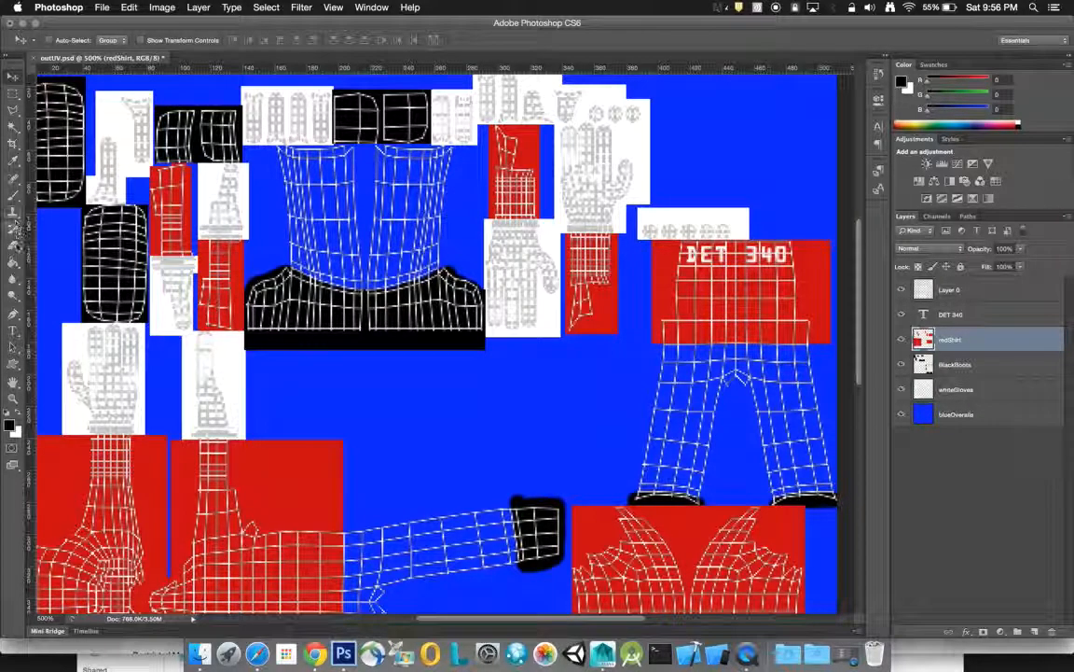
click(13, 194)
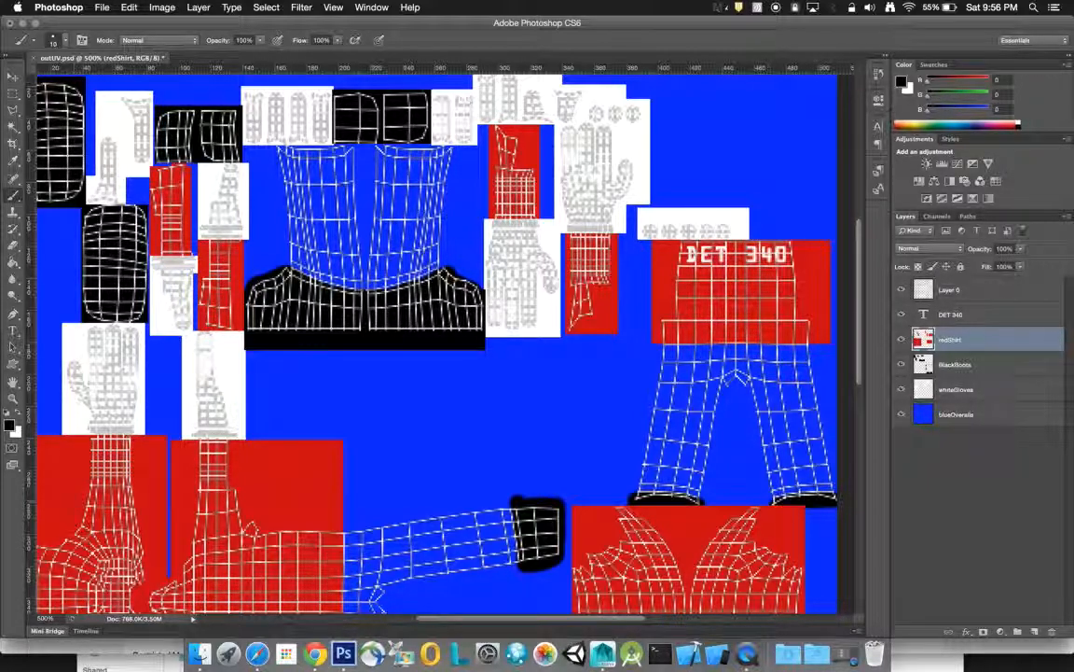
click(10, 425)
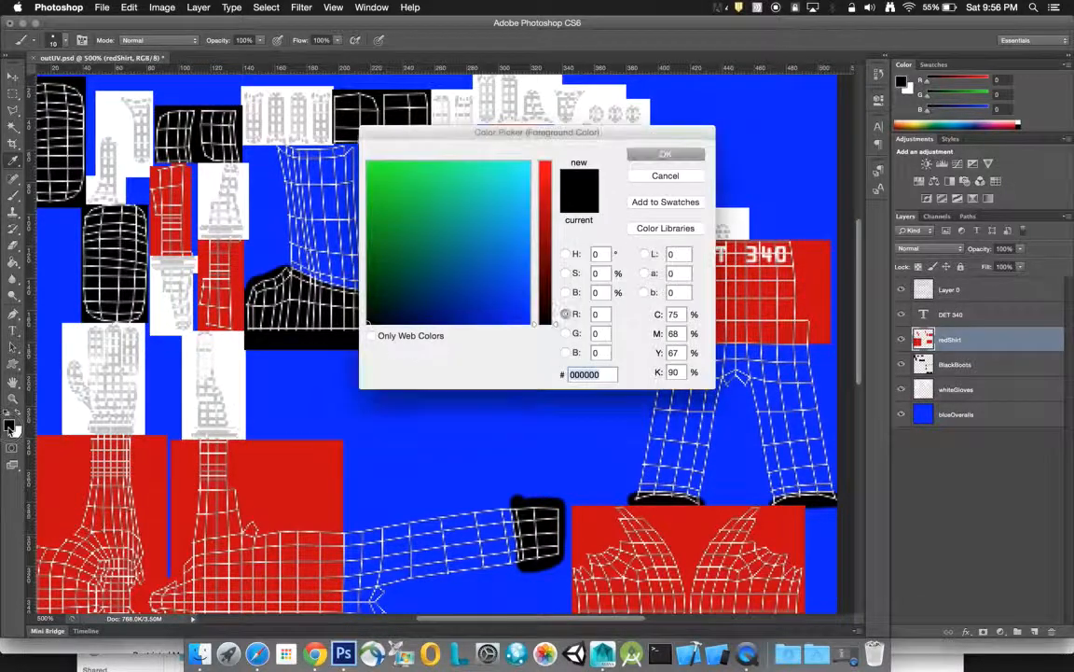
click(222, 299)
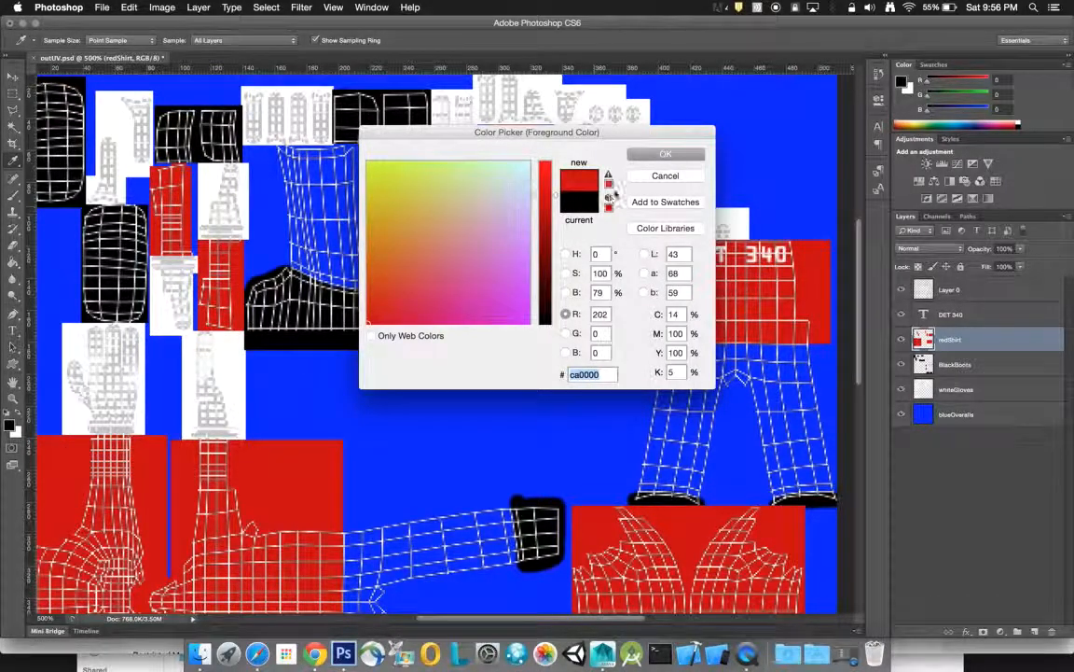
click(648, 156)
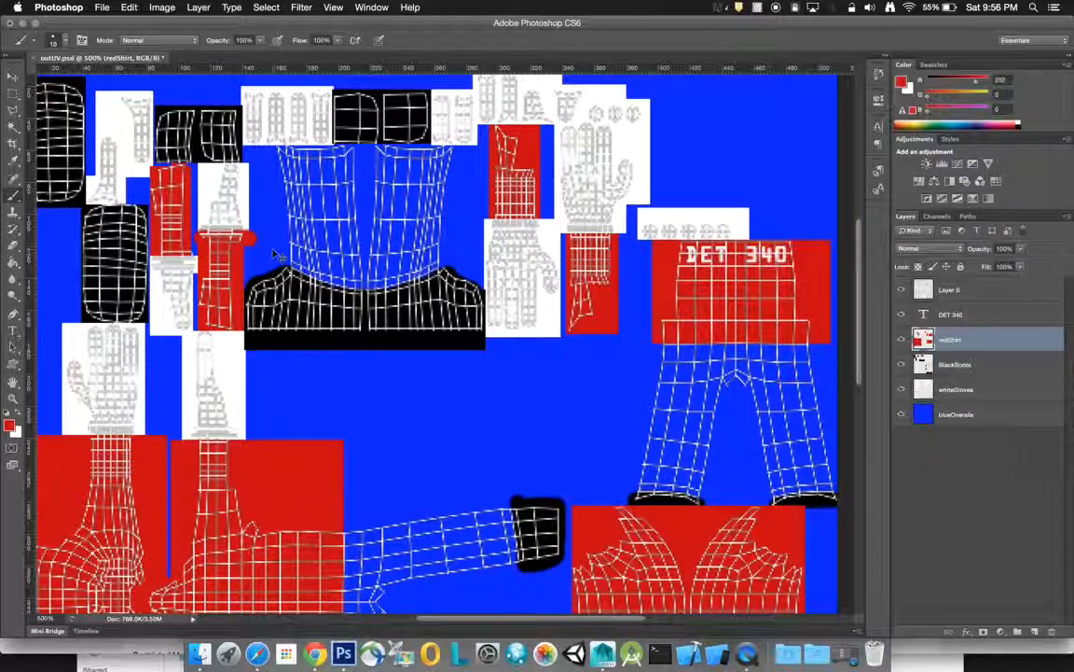
key(alt+bracketleft)
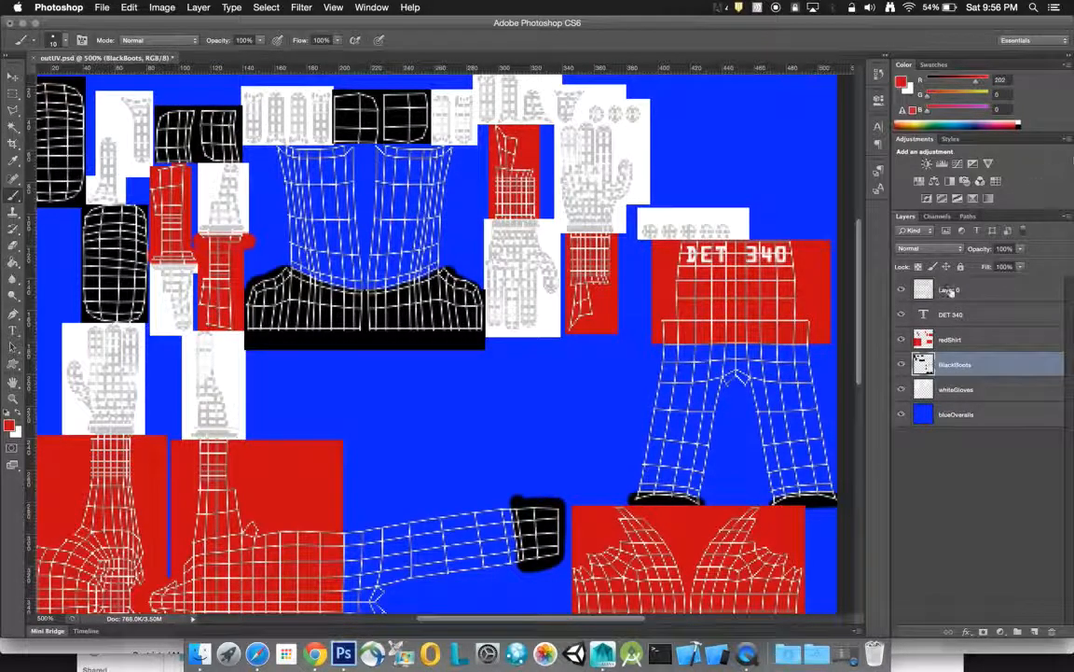
Step: Hide the Layer 0 UV wireframe and save outUV.psd
click(903, 291)
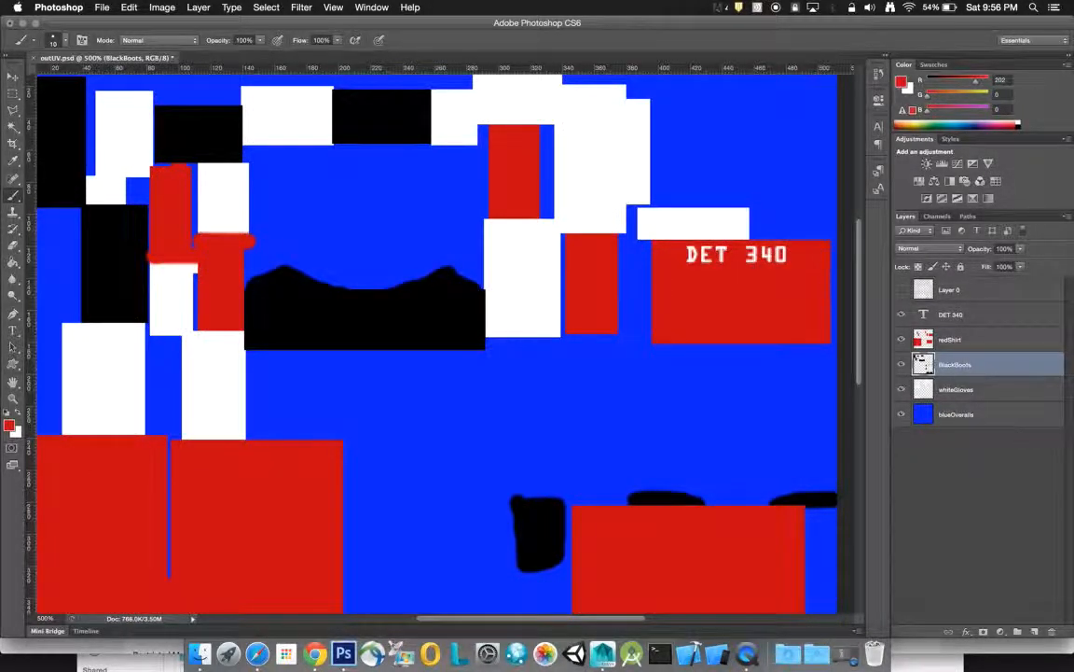
click(104, 7)
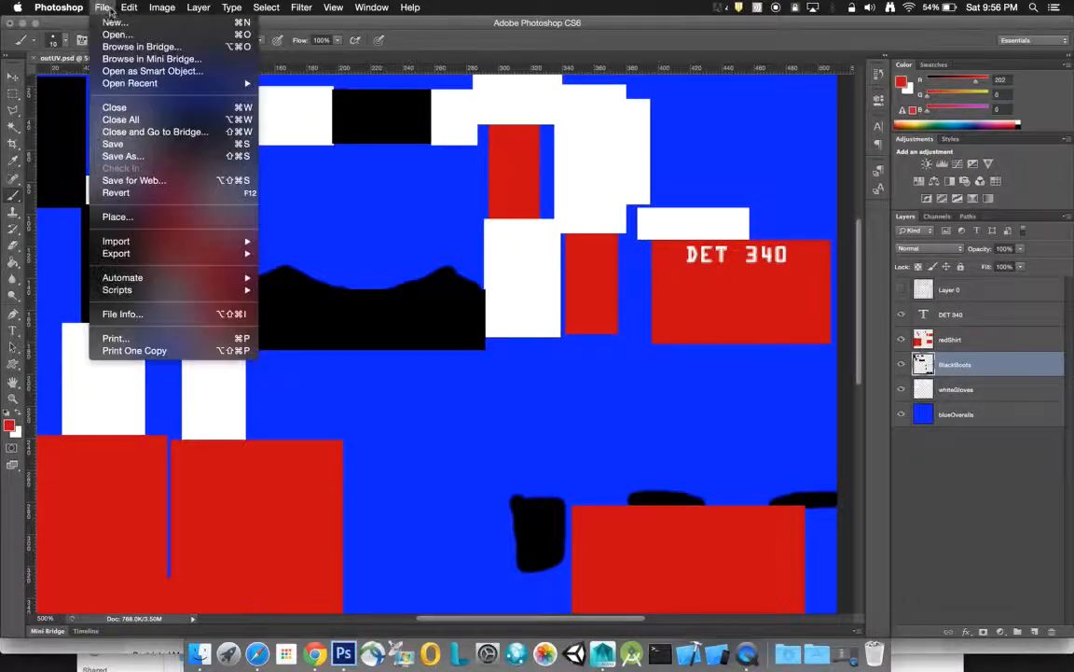
click(123, 144)
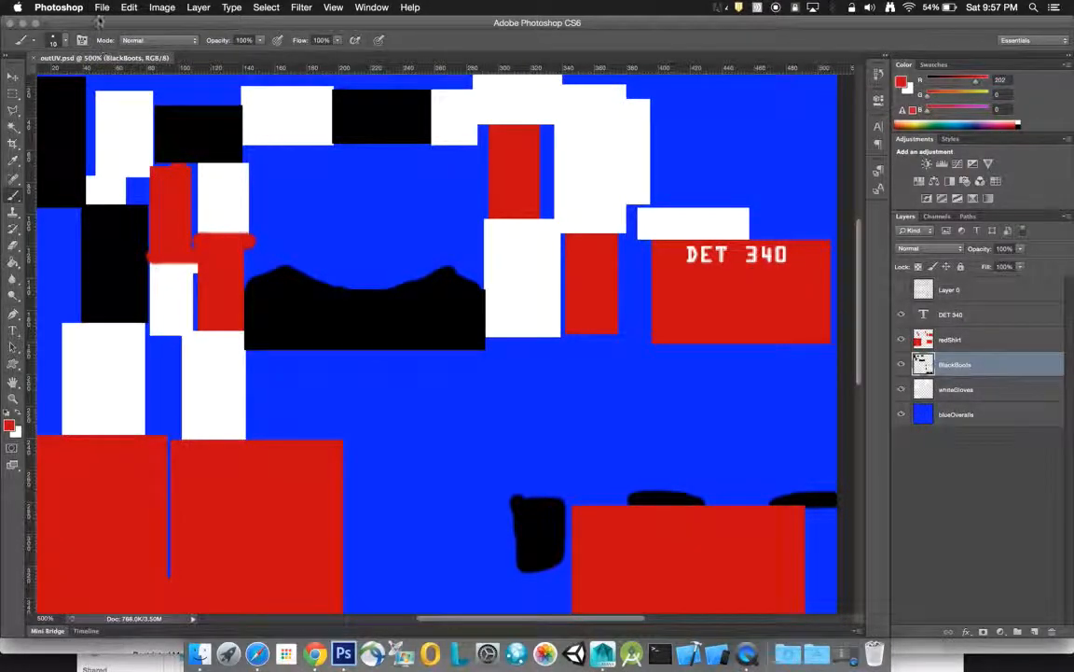
Step: Save a PNG copy of the texture as toonGuyBody.png in the images folder, replacing the existing file
click(101, 8)
click(121, 155)
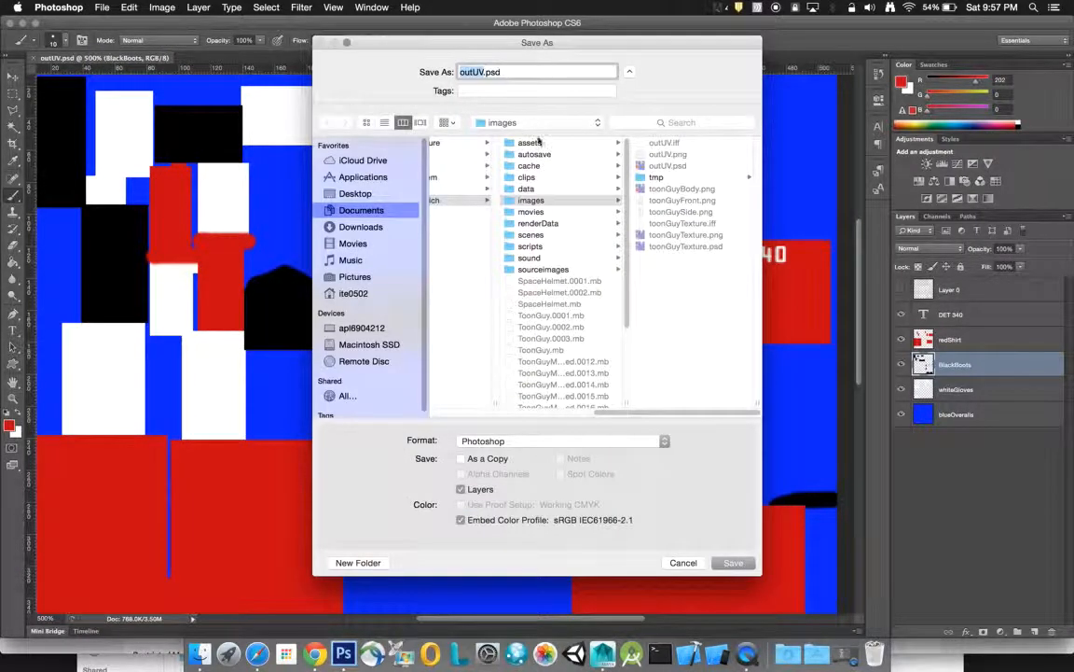
click(664, 440)
click(494, 557)
click(677, 189)
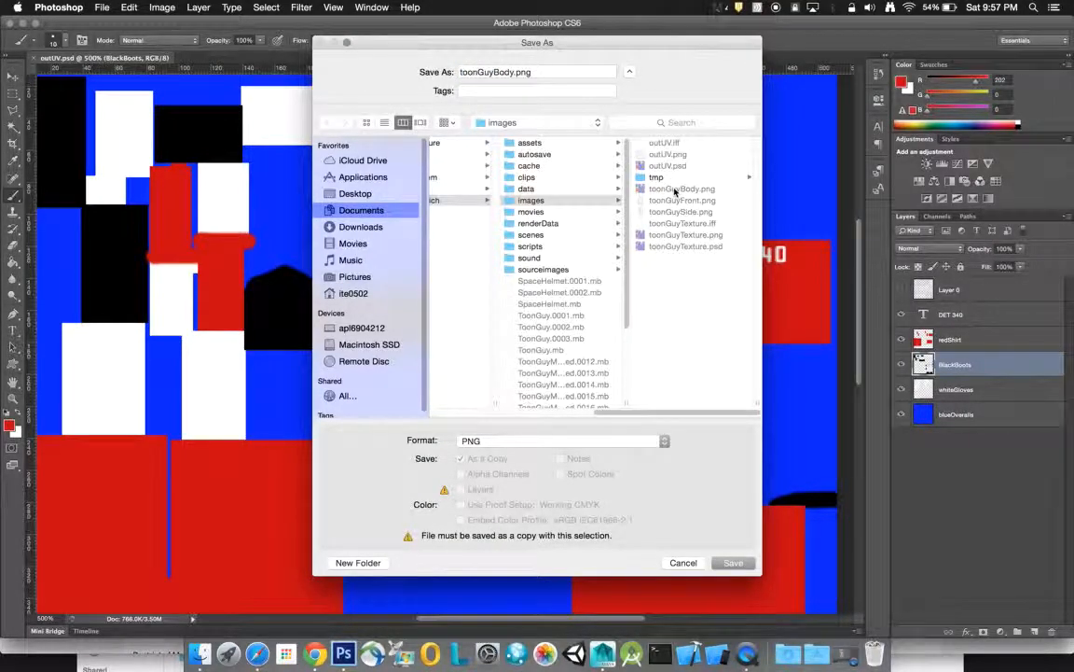
click(733, 562)
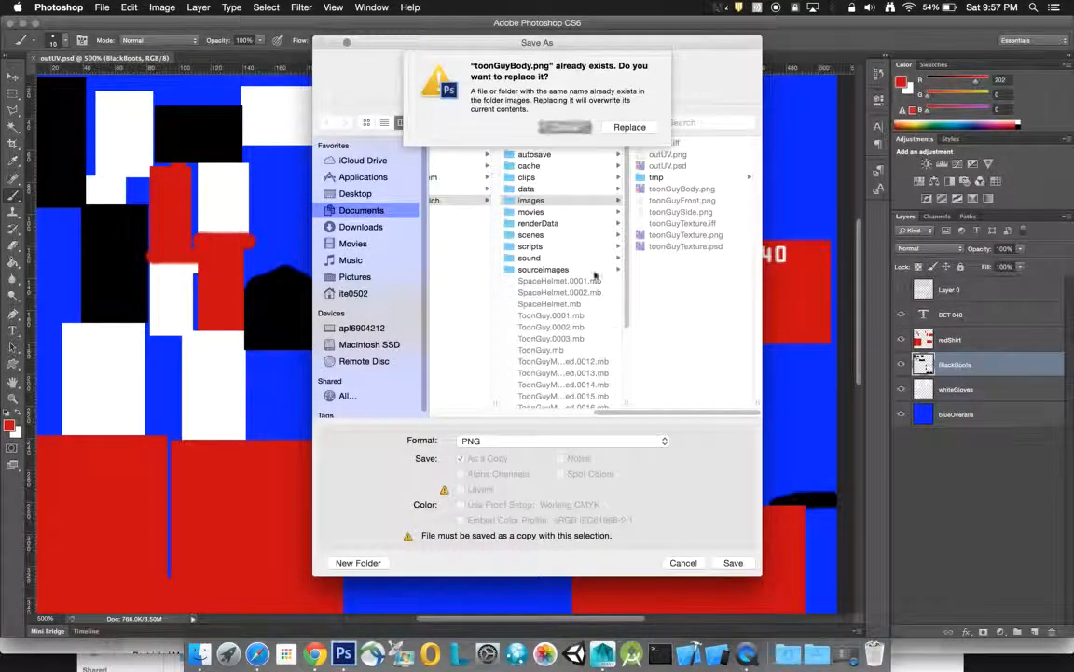
click(630, 125)
click(507, 175)
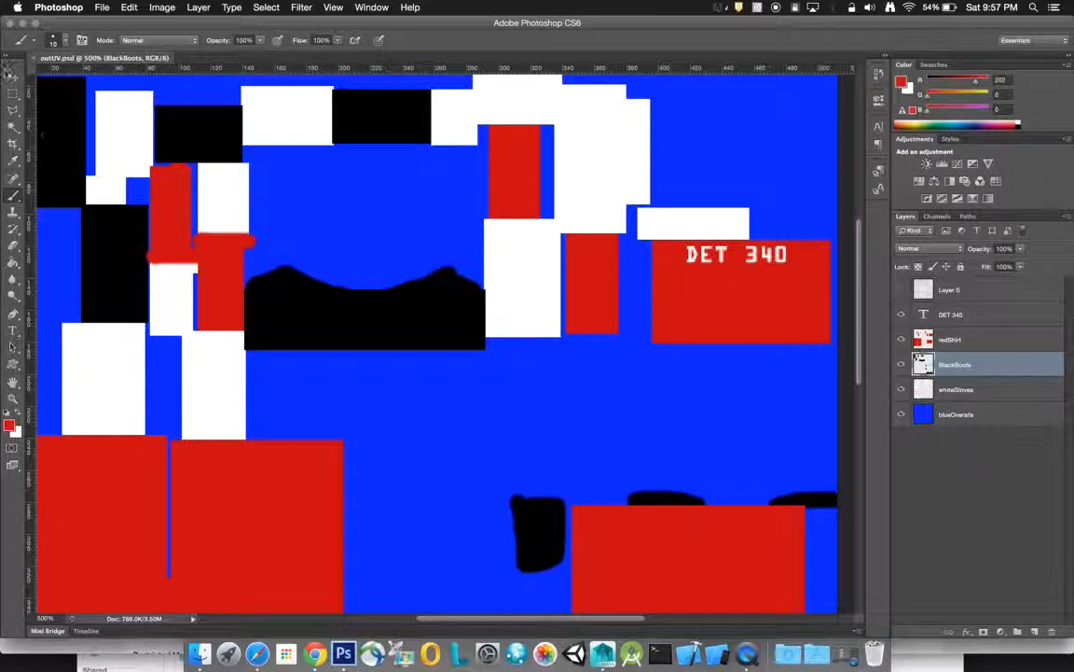
Step: Switch to Maya and reload toonGuyBody.png in the File texture of the body's toonBodyShader
click(603, 653)
alt+drag(498, 334, 391, 334)
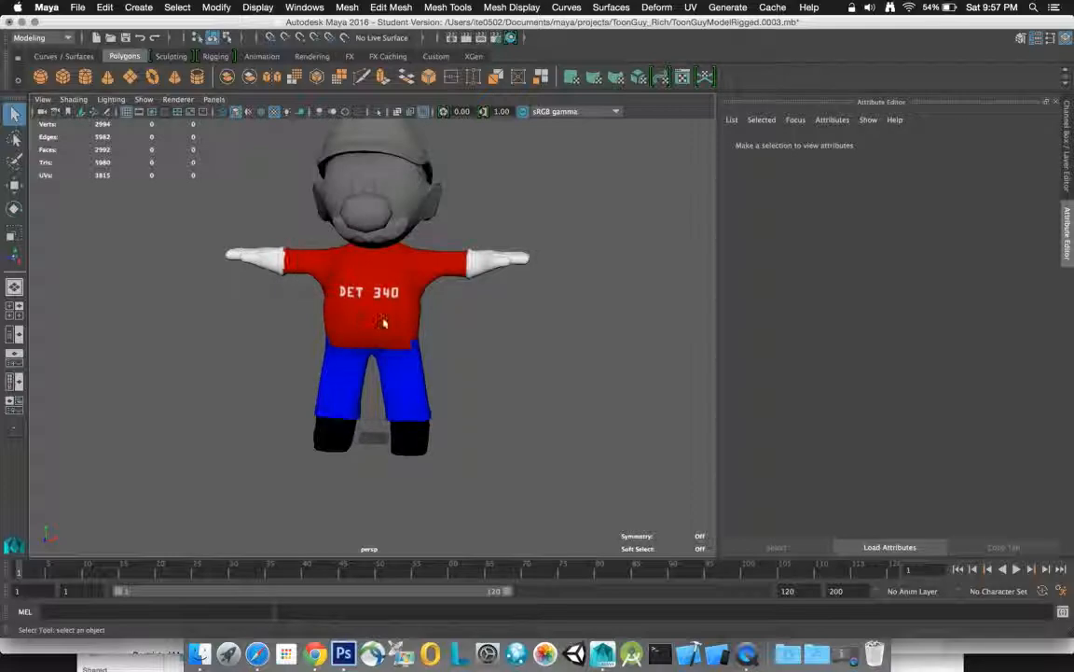
click(383, 324)
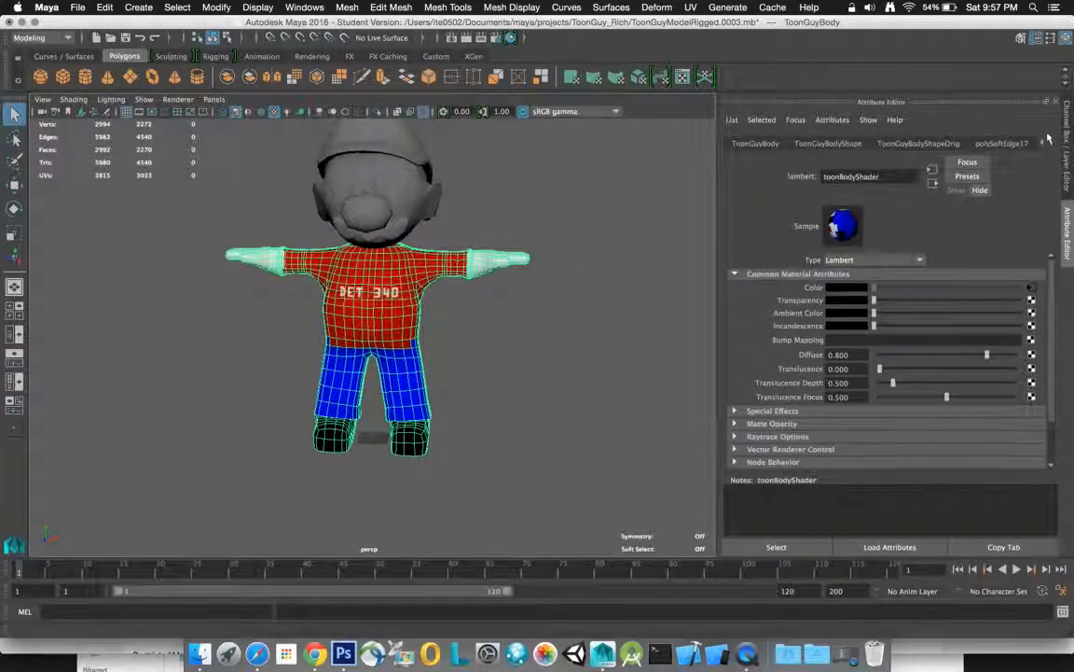
click(1051, 143)
click(1051, 142)
click(1051, 143)
click(1051, 143)
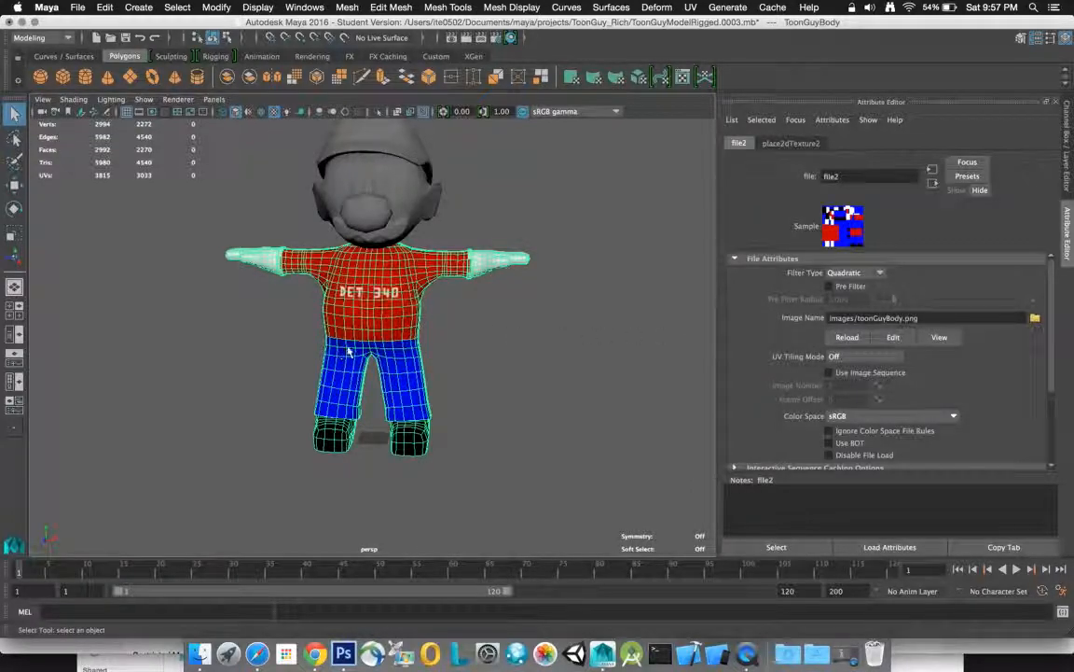
Step: Deselect the body and examine the shirt waistline, glove cuffs and trouser hems from the front and from below
click(492, 221)
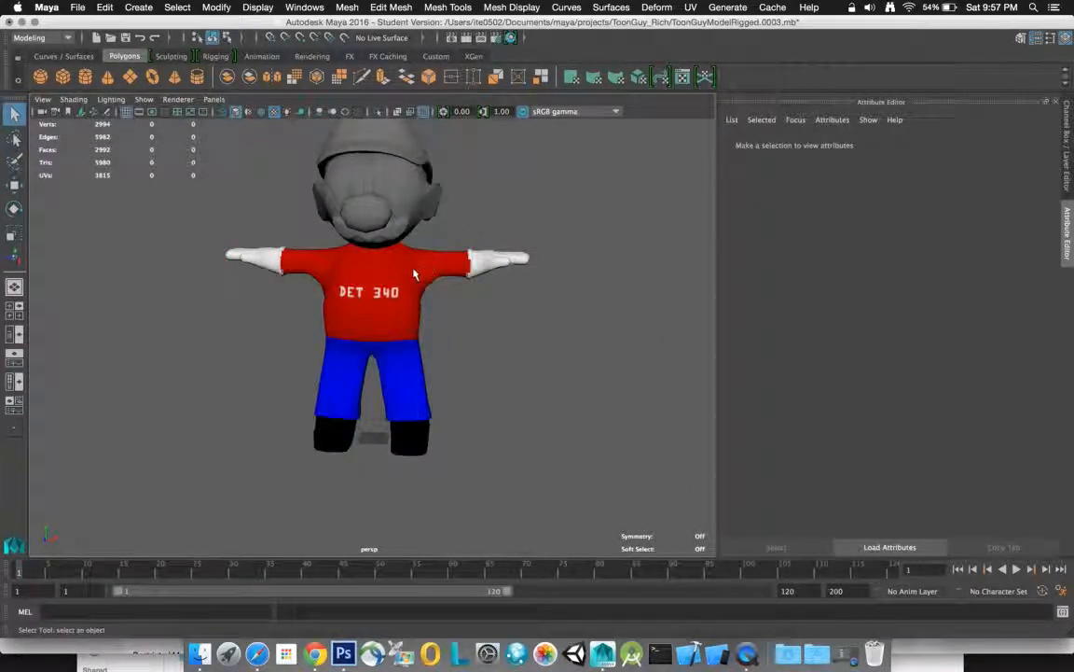
alt+drag(414, 271, 415, 233)
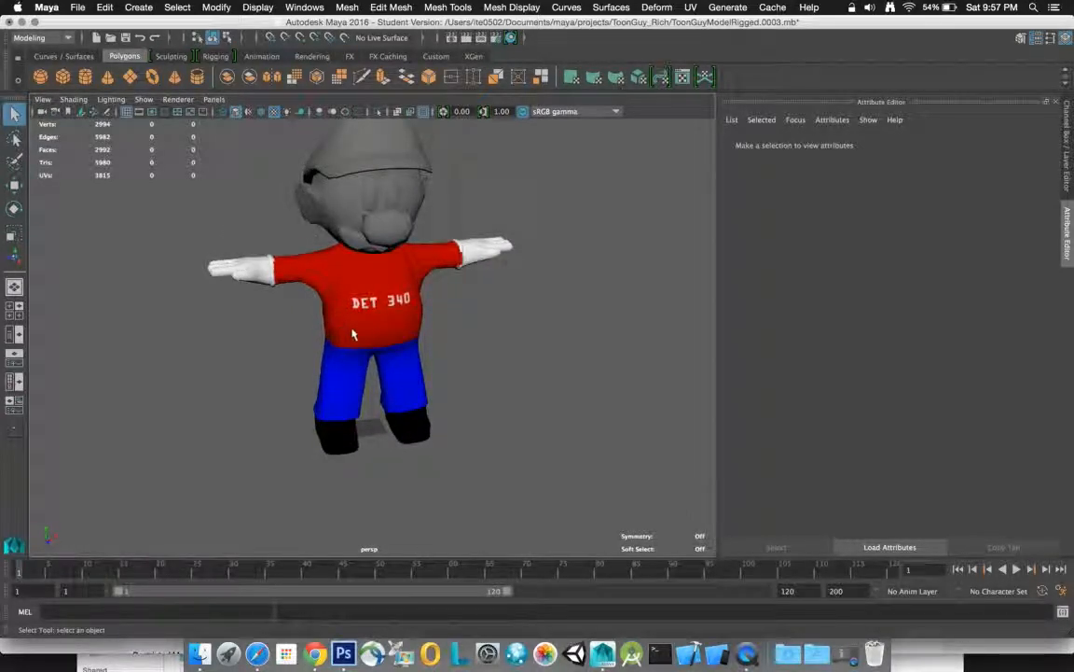
alt+drag(406, 300, 390, 238)
alt+right_drag(390, 239, 331, 485)
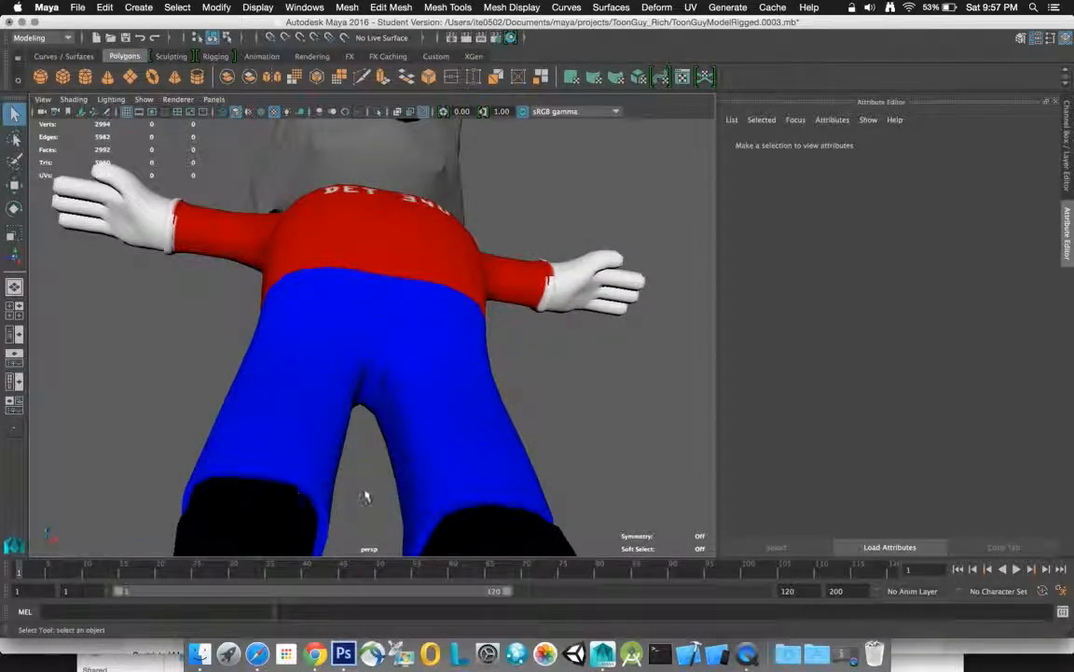
alt+drag(487, 313, 480, 347)
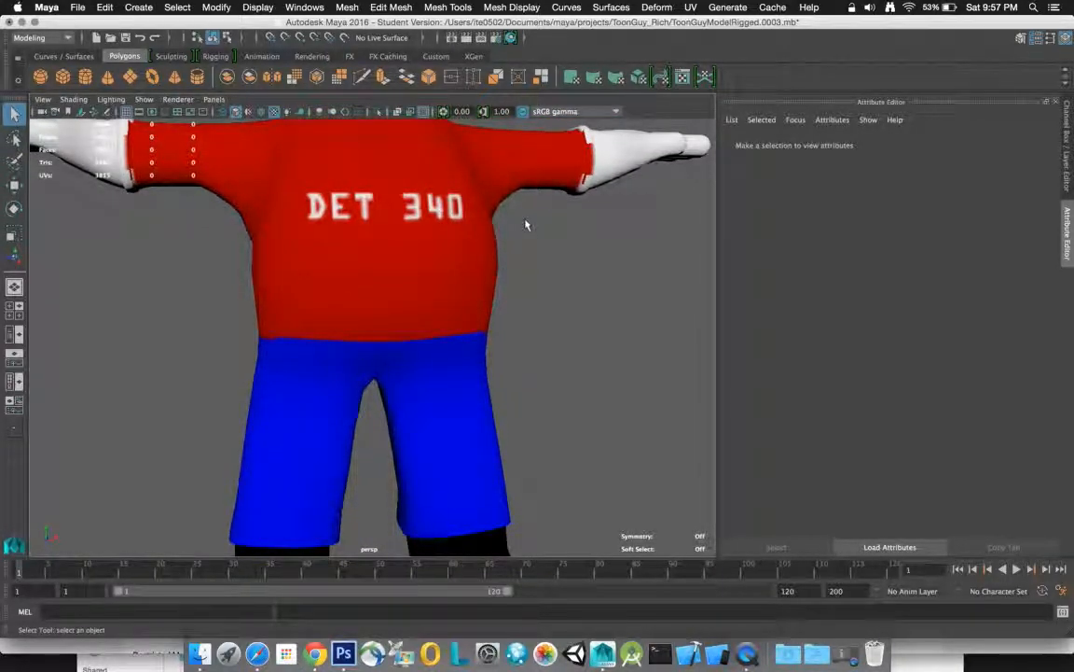
mouse_move(496, 218)
alt+mouse_down()
mouse_move(450, 226)
mouse_move(487, 198)
mouse_move(494, 218)
alt+mouse_up()
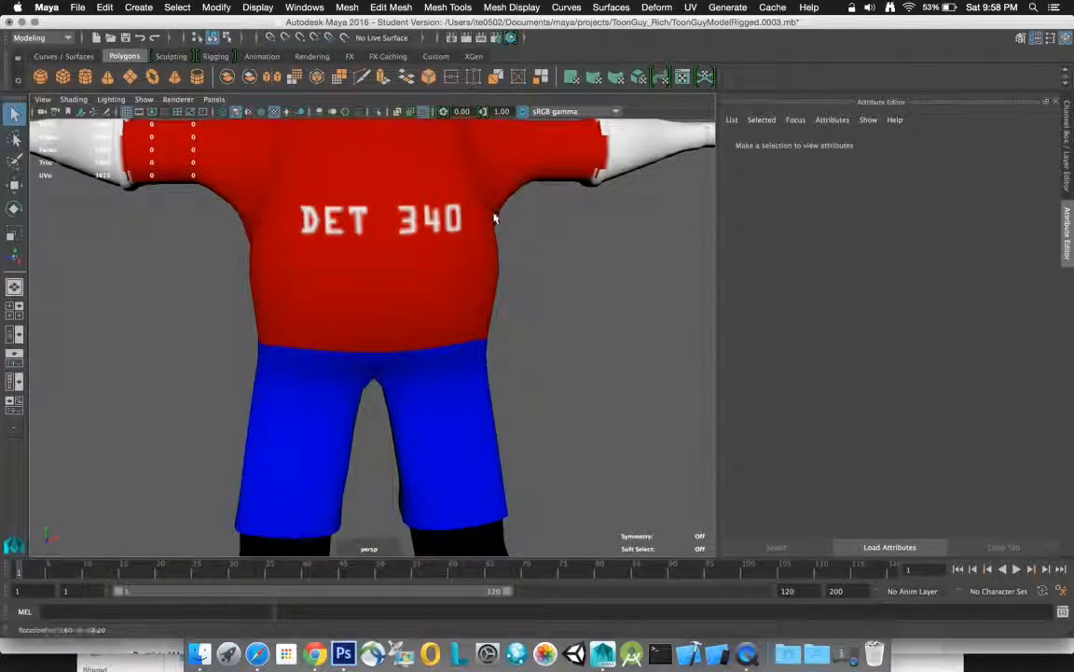
scroll(403, 214, down, 5)
mouse_move(397, 221)
alt+mouse_down()
mouse_move(450, 235)
mouse_move(407, 232)
alt+mouse_up()
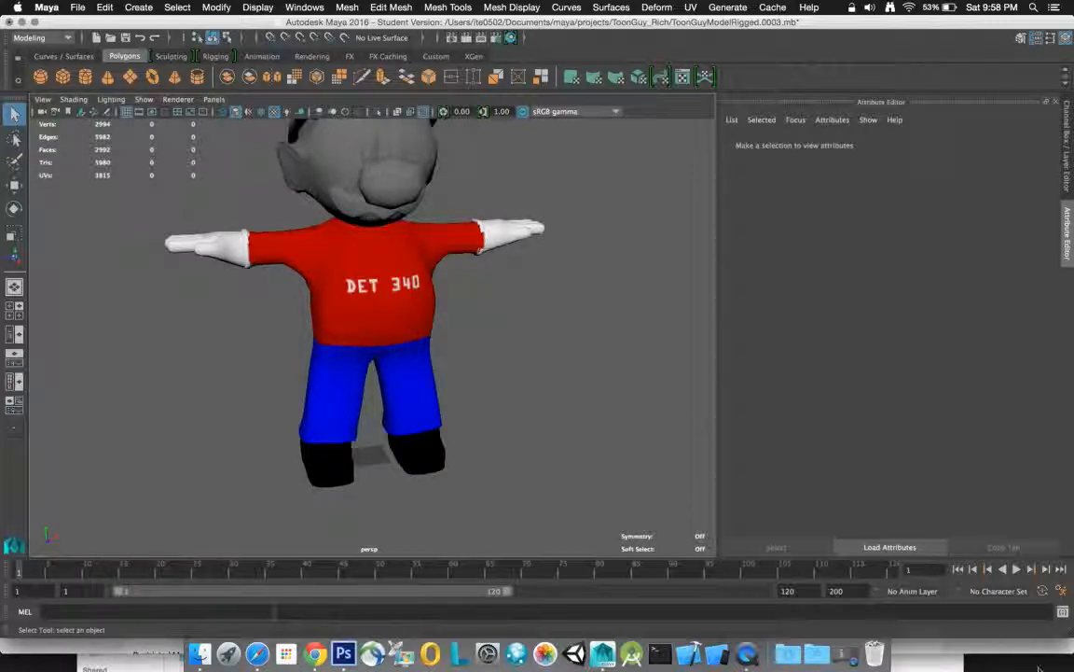
Step: Switch to Photoshop, show the Layer 0 UV wireframe and add a new layer named otherpants directly above blueOveralls
click(343, 653)
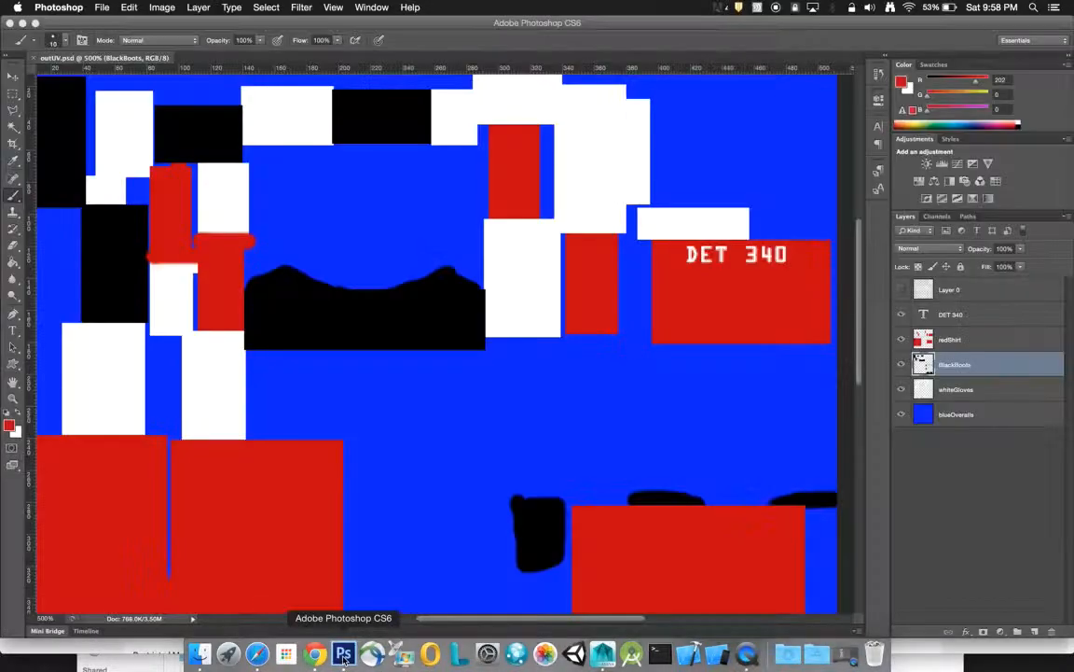
click(901, 290)
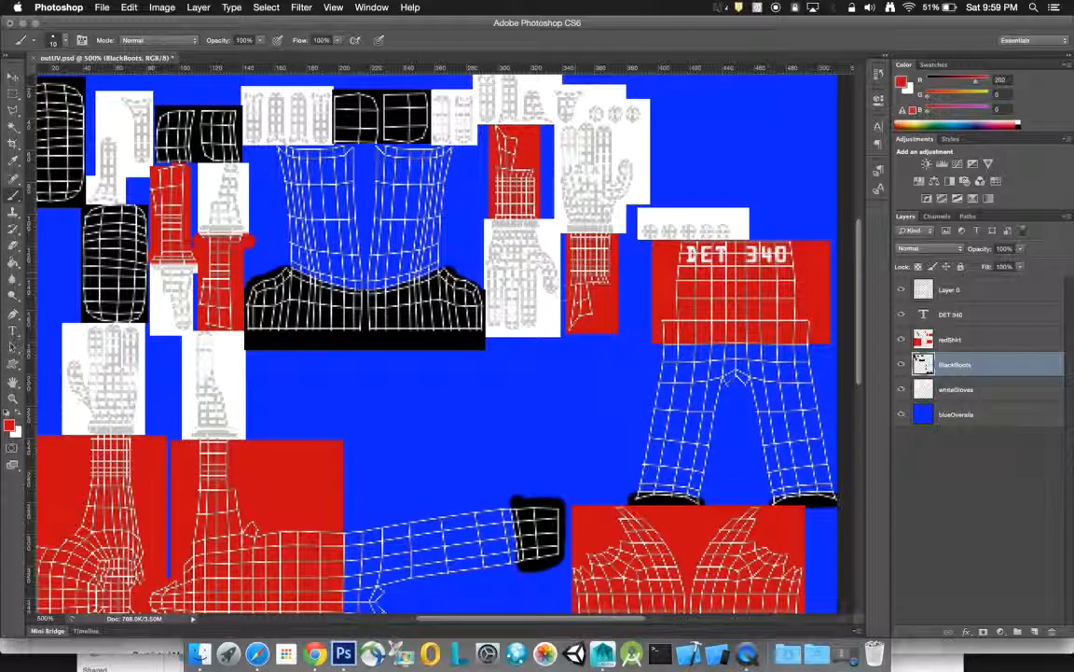
click(979, 417)
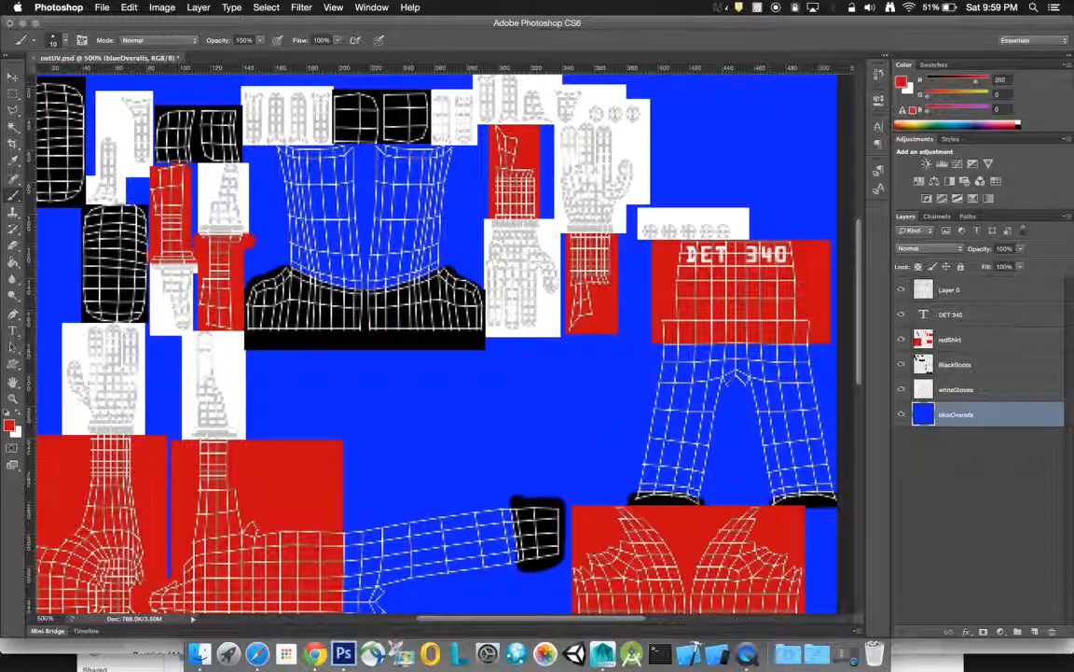
click(1034, 634)
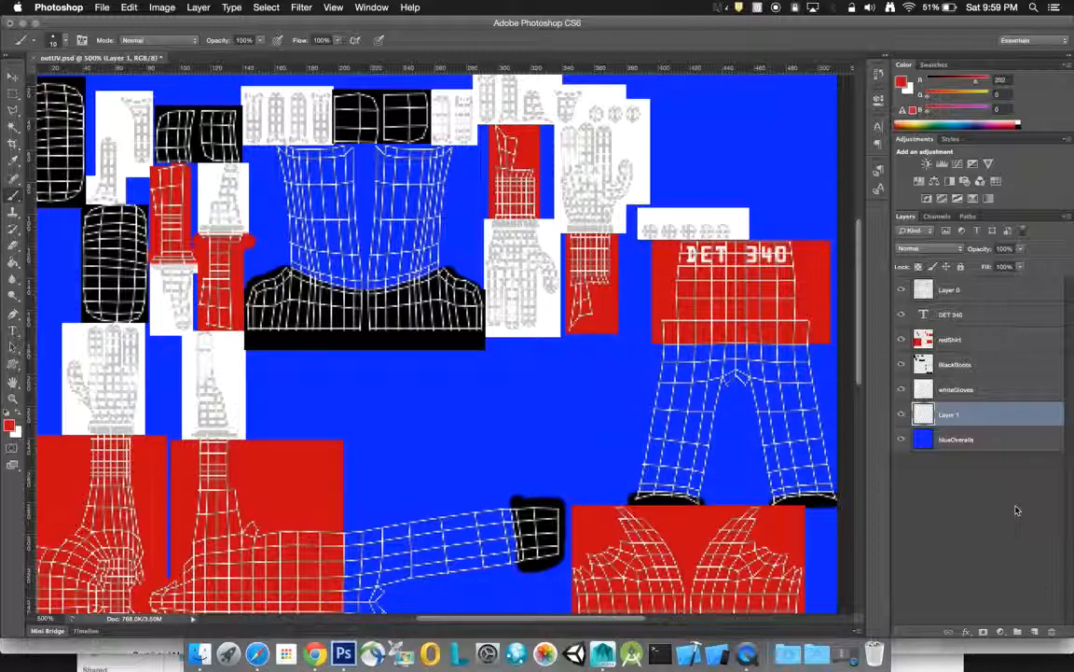
double_click(960, 418)
text(otherpants)
key(Return)
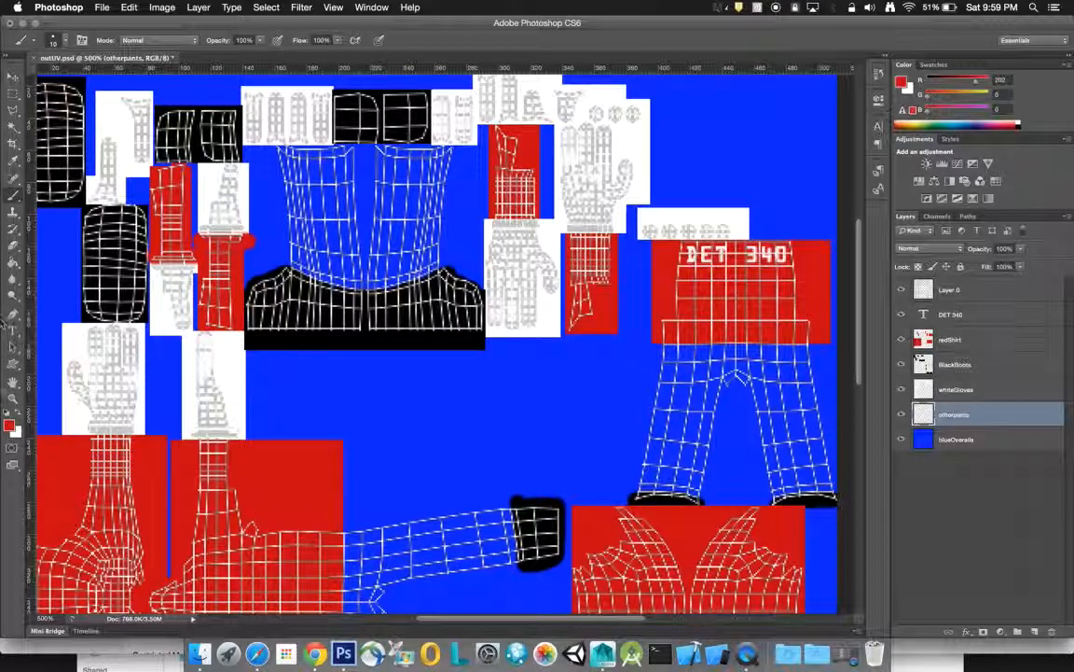
Step: Fill the otherpants layer with solid green 00990f using the Paint Bucket
click(8, 425)
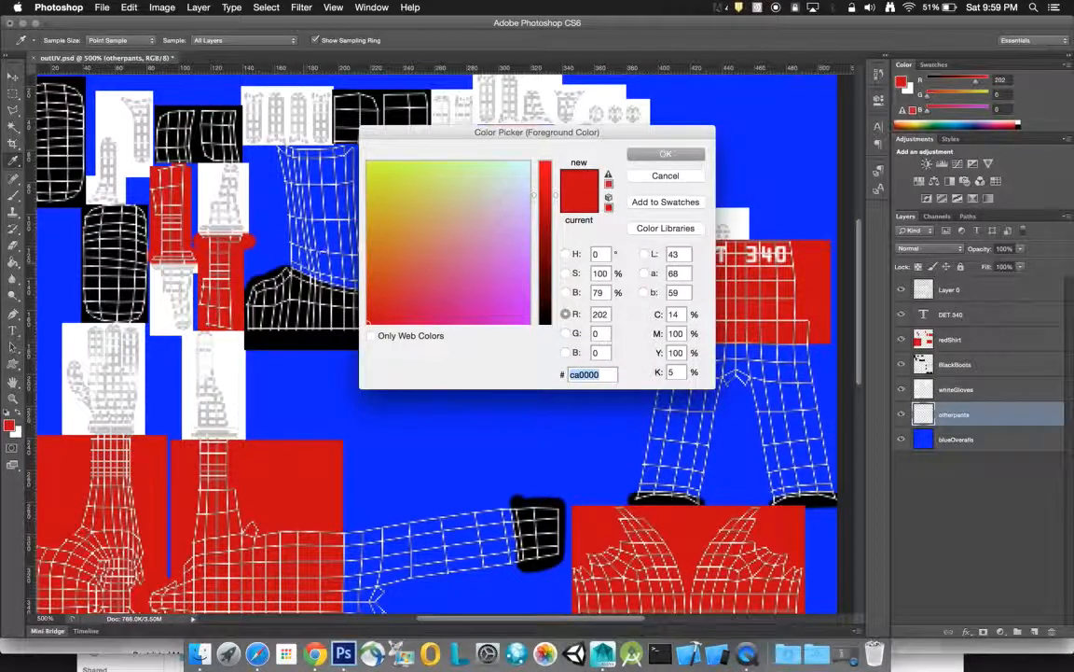
click(480, 235)
drag(545, 195, 558, 329)
drag(444, 223, 368, 165)
mouse_move(406, 233)
mouse_down()
mouse_move(341, 220)
mouse_move(336, 203)
mouse_move(334, 222)
mouse_up()
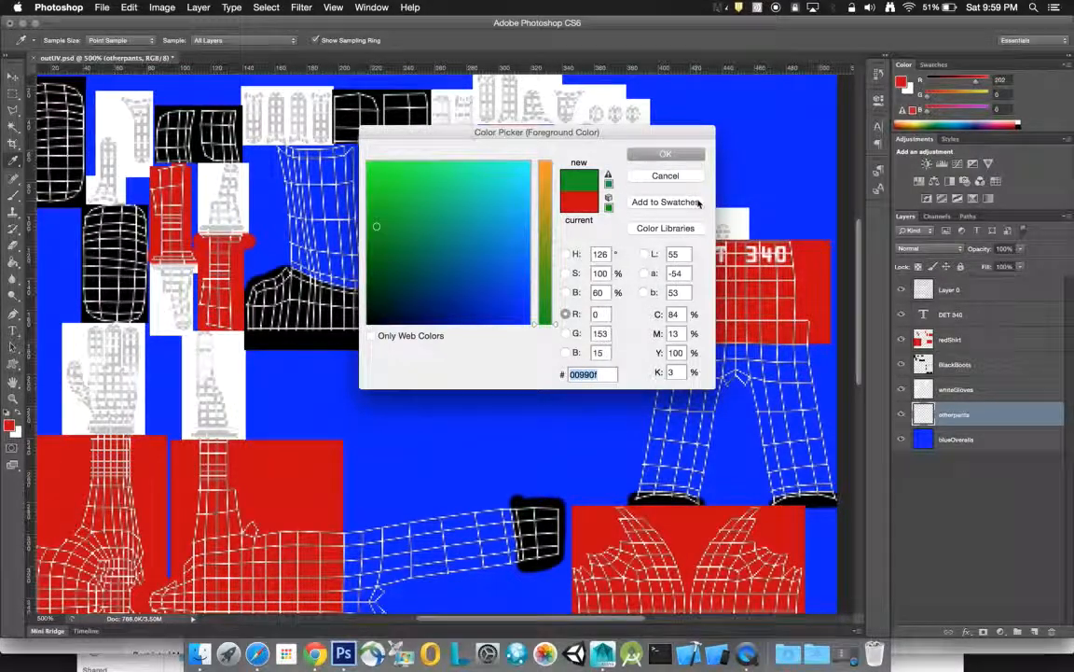
click(698, 159)
key(b)
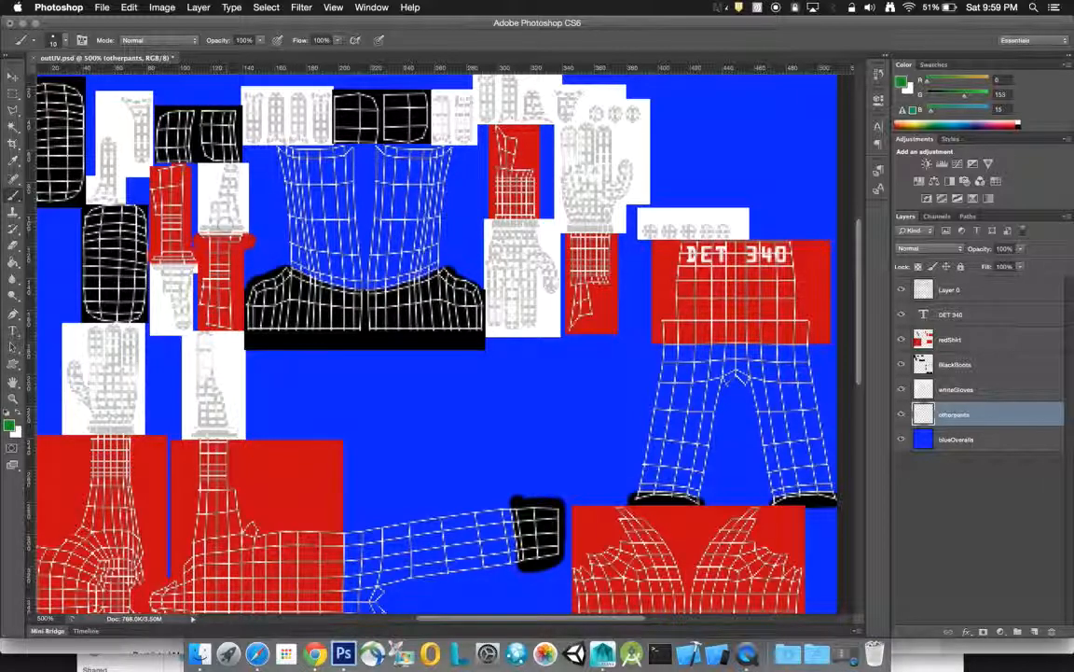
click(12, 261)
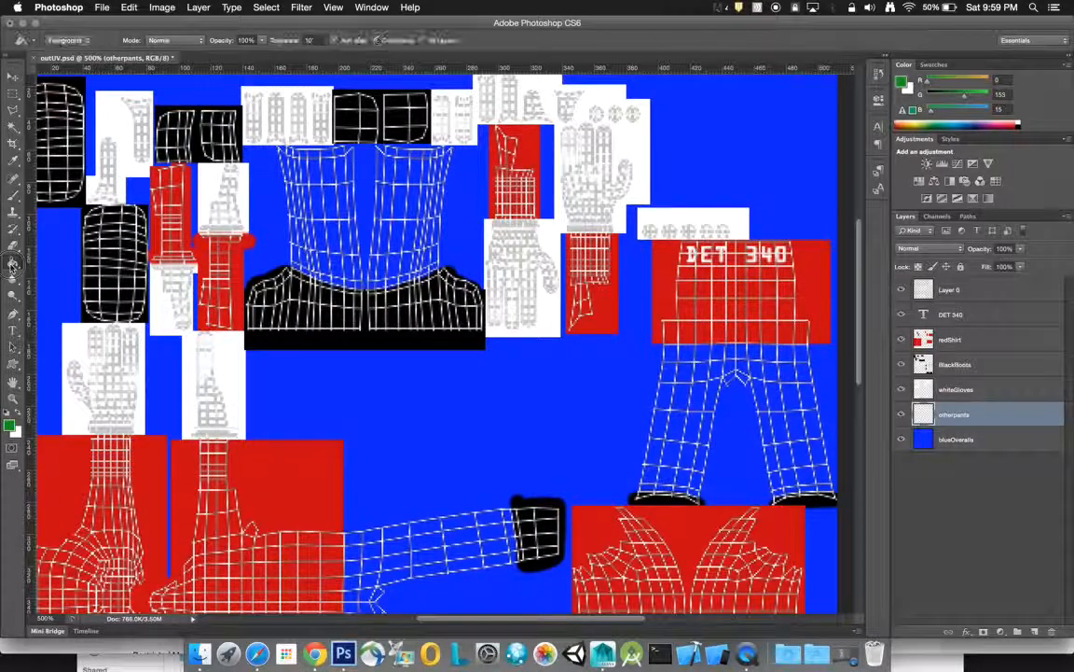
click(436, 446)
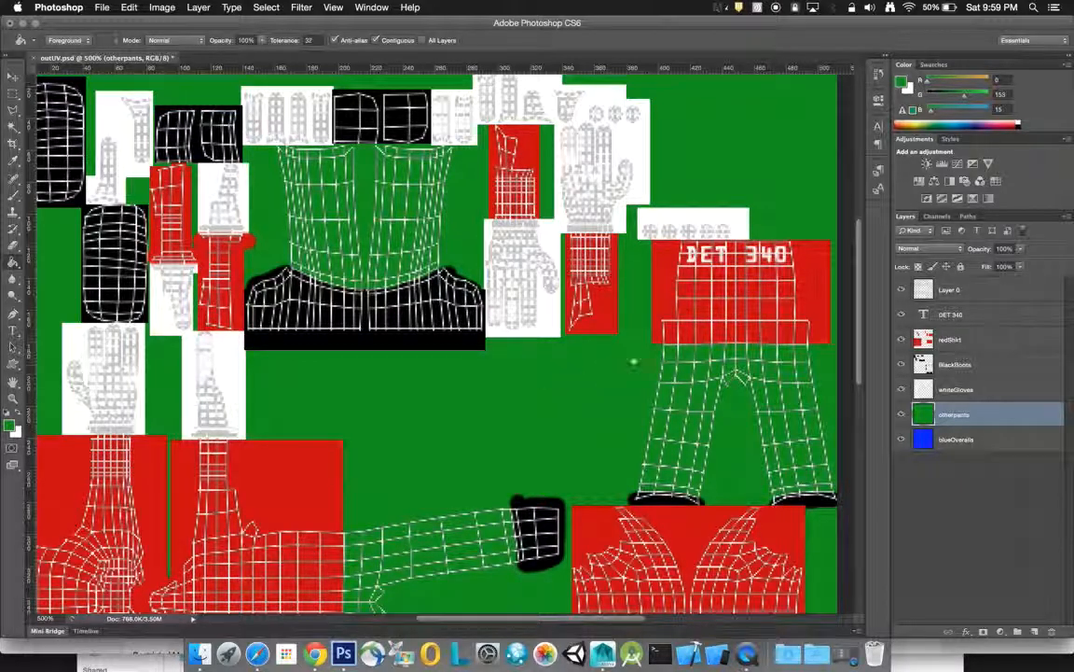
scroll(866, 215, up, 5)
scroll(865, 214, up, 4)
scroll(864, 280, down, 10)
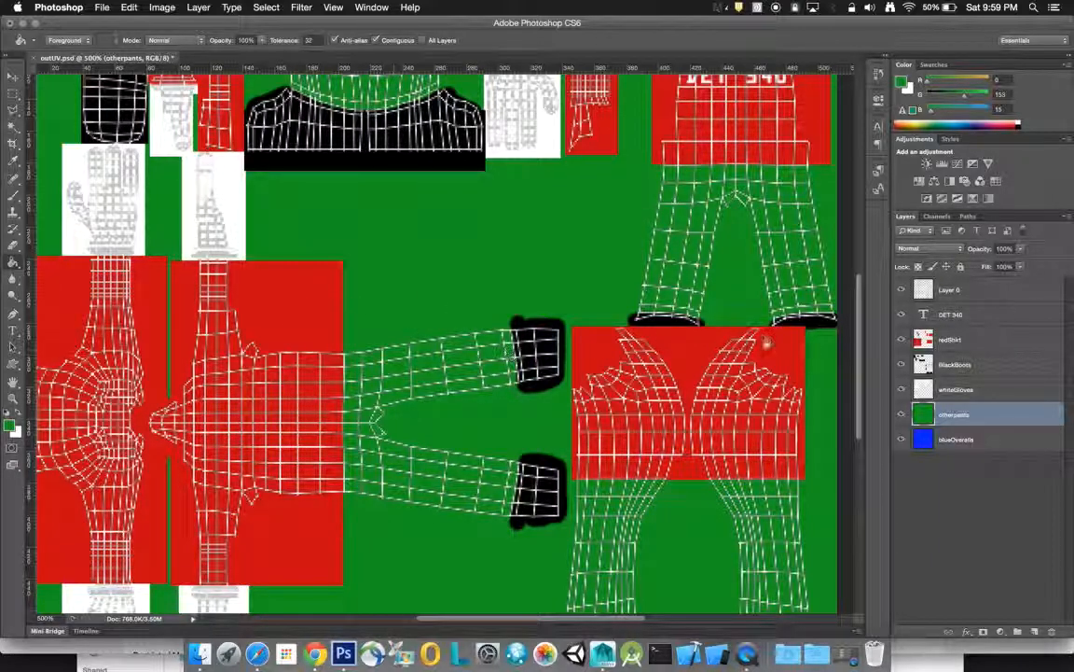
Step: Hide the otherpants layer and add a Pattern Overlay with a grey-blue textured pattern in Overlay blend mode to blueOveralls
click(901, 414)
click(954, 439)
double_click(1039, 446)
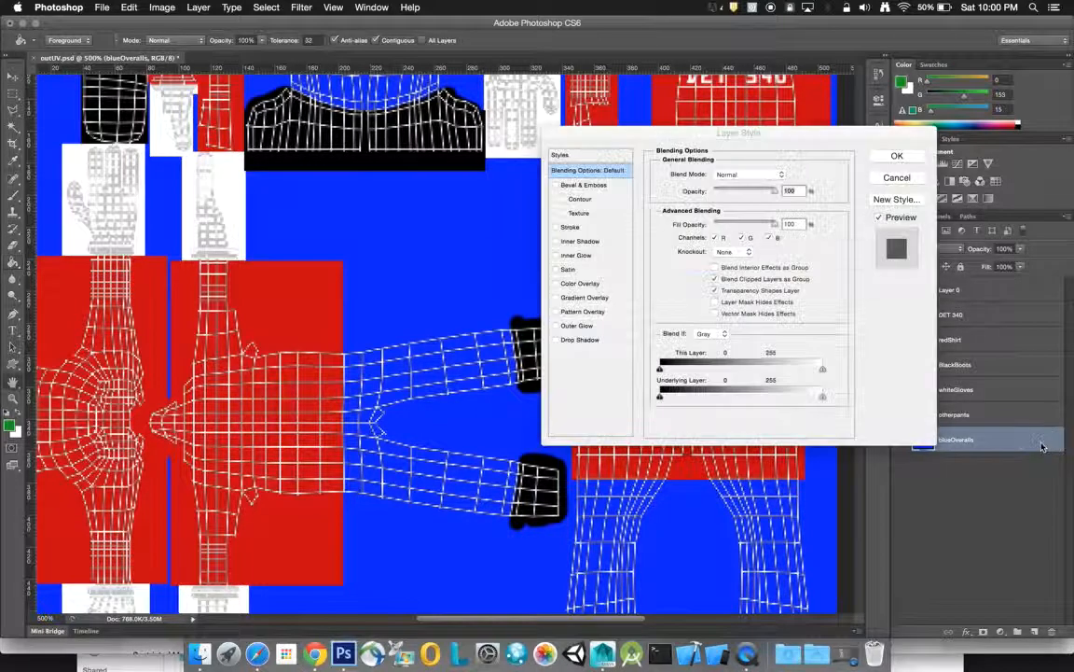
click(578, 310)
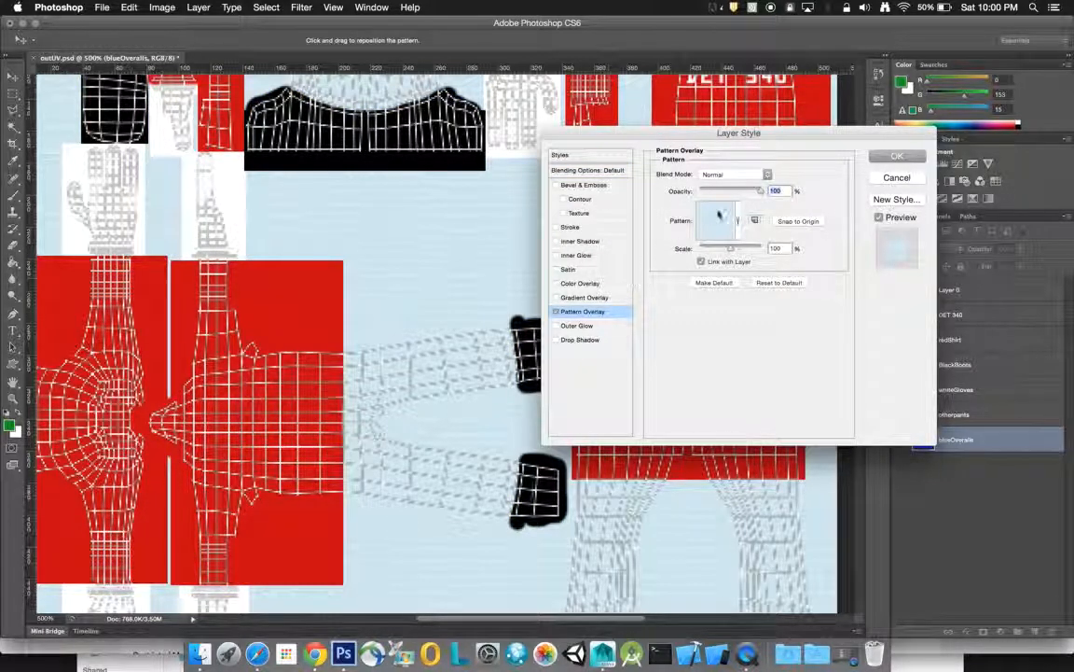
click(737, 175)
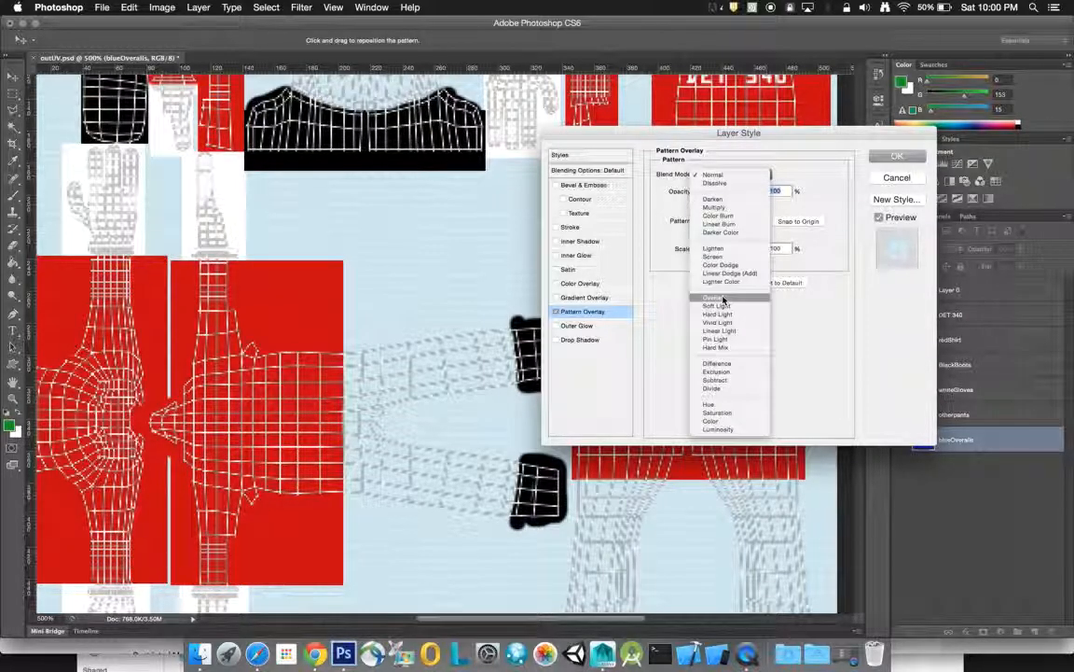
click(723, 298)
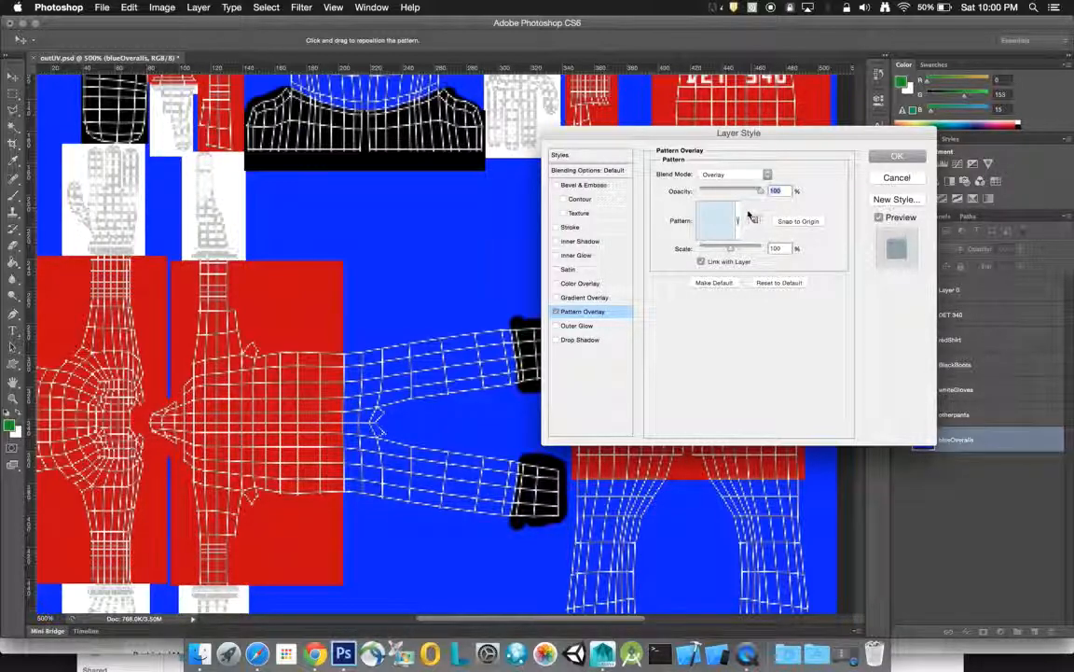
click(737, 220)
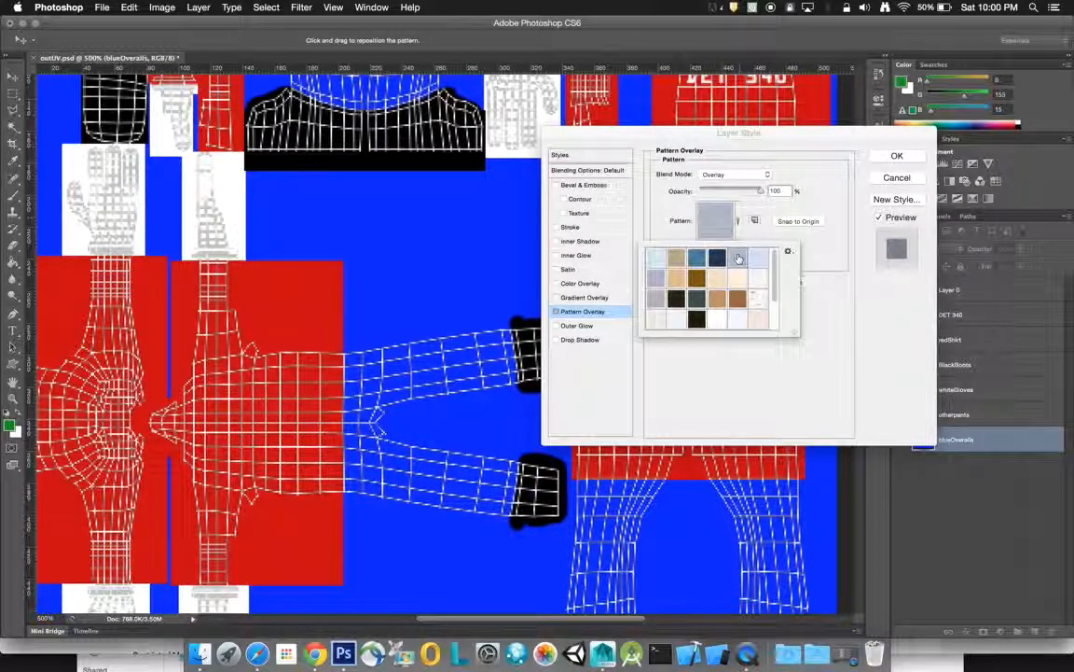
double_click(737, 265)
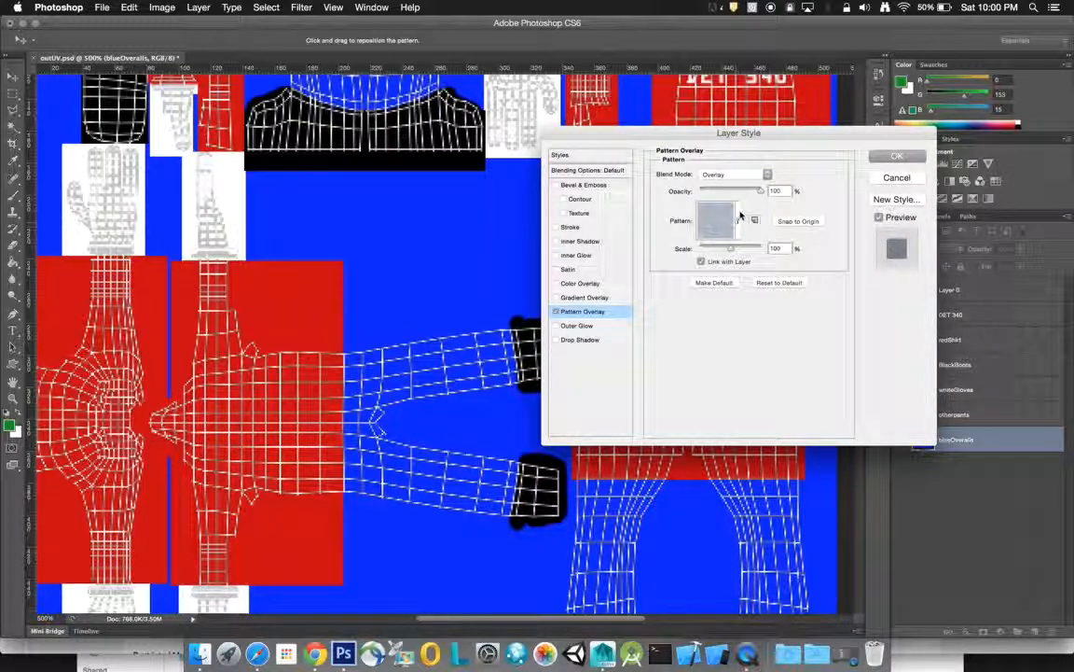
mouse_move(782, 143)
mouse_down()
mouse_move(421, 142)
mouse_move(798, 150)
mouse_up()
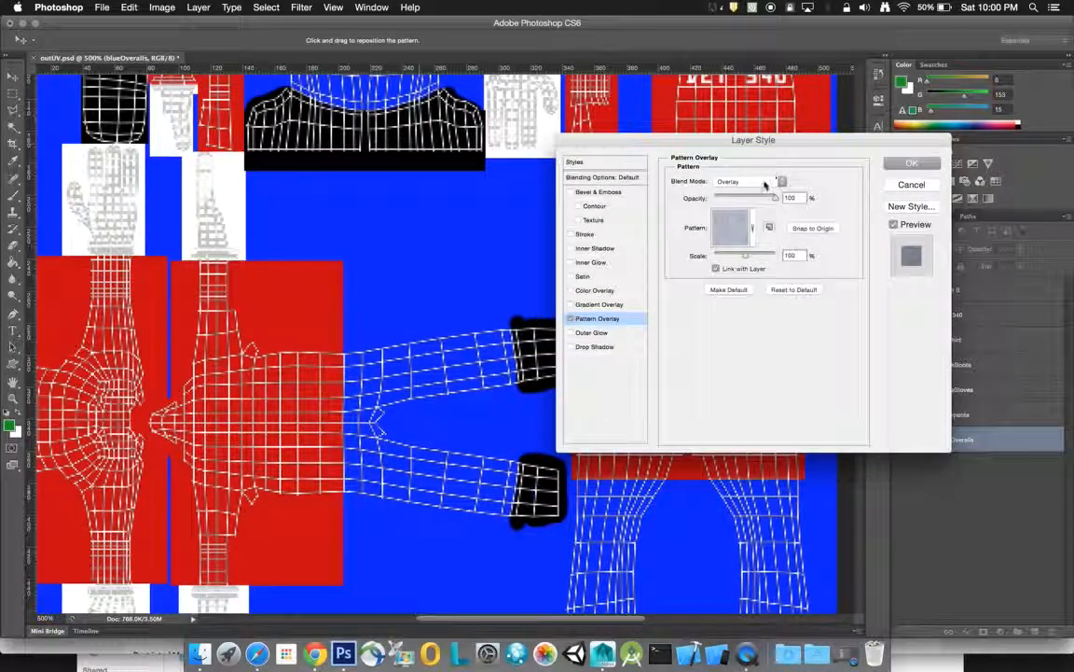
Step: Try the Lighten blend mode for the pattern overlay, set it to Darken, reduce its opacity to about 70% and apply the style
click(781, 181)
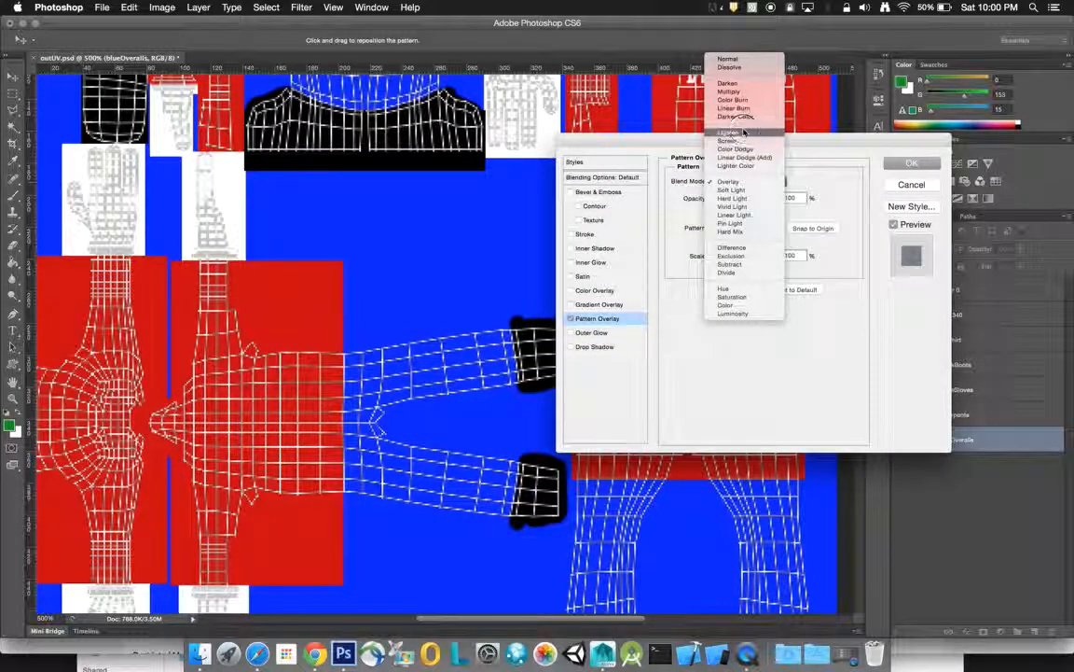
click(745, 133)
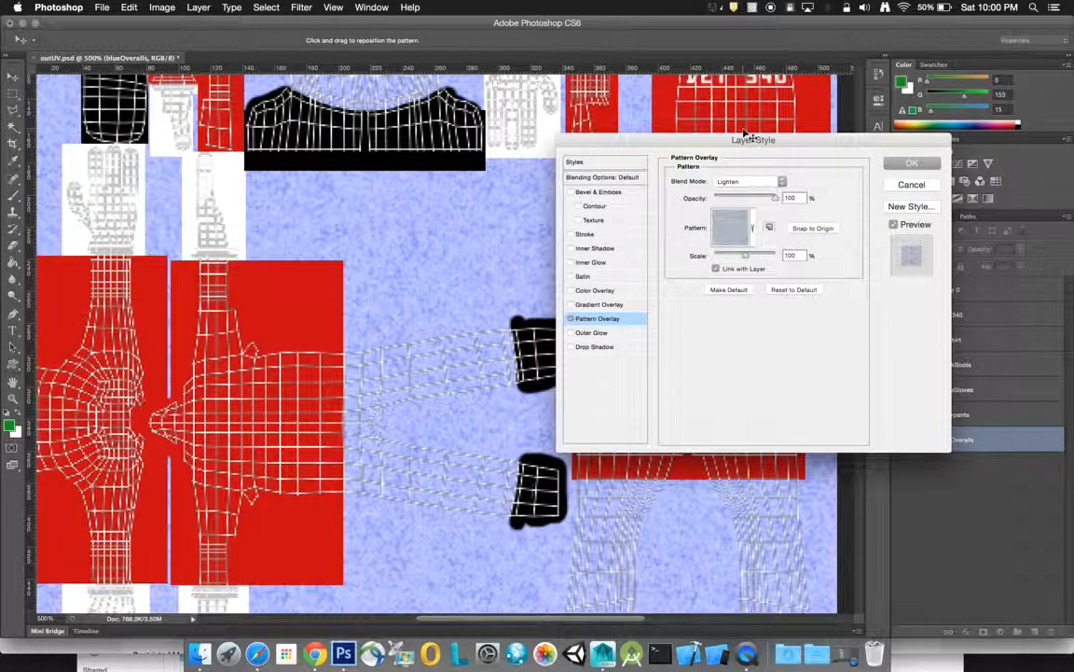
click(783, 183)
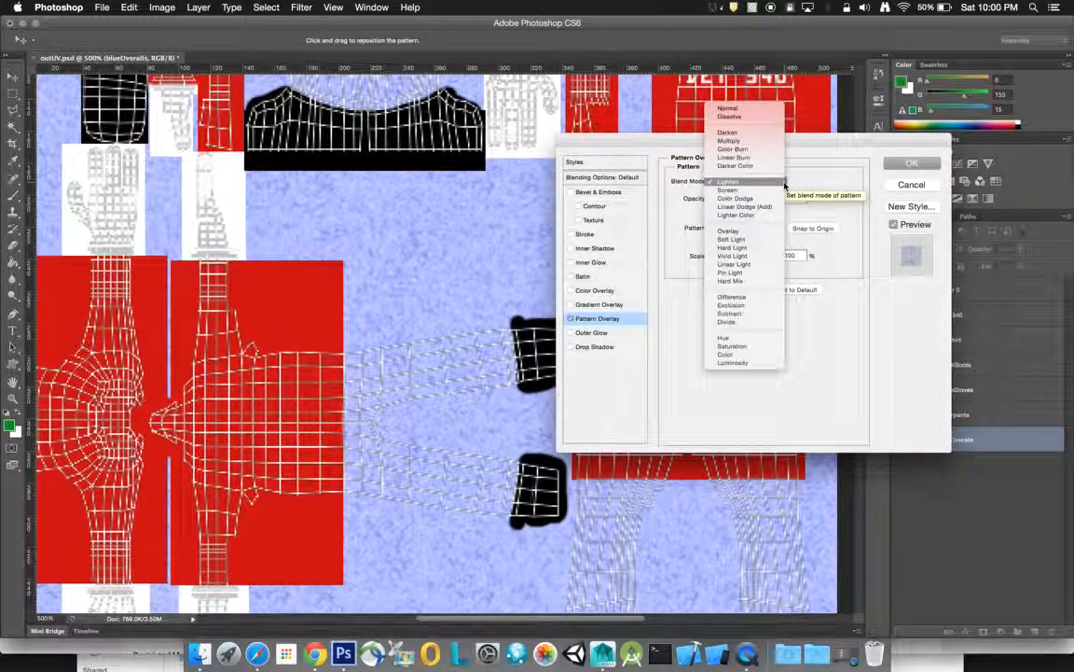
click(775, 134)
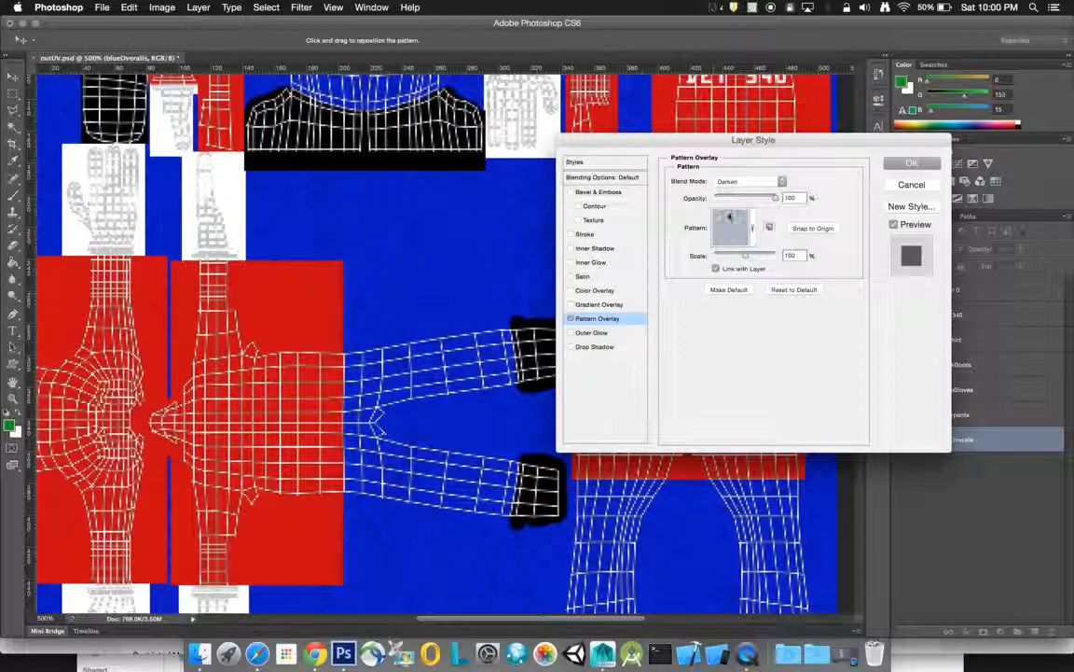
mouse_move(774, 201)
mouse_down()
mouse_move(745, 202)
mouse_move(759, 202)
mouse_up()
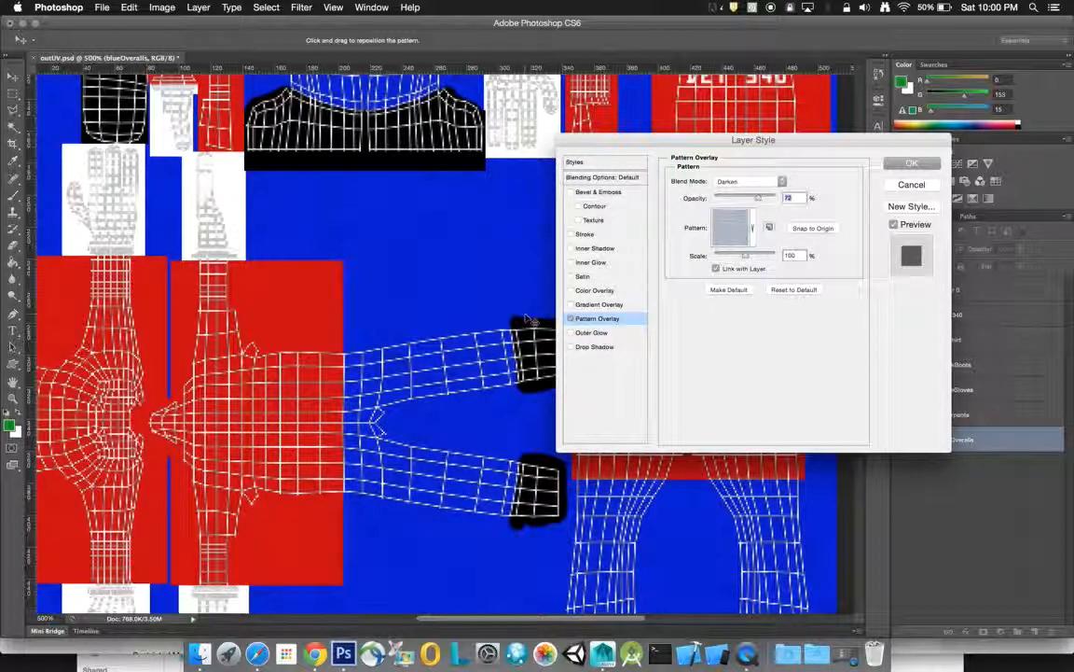
click(907, 165)
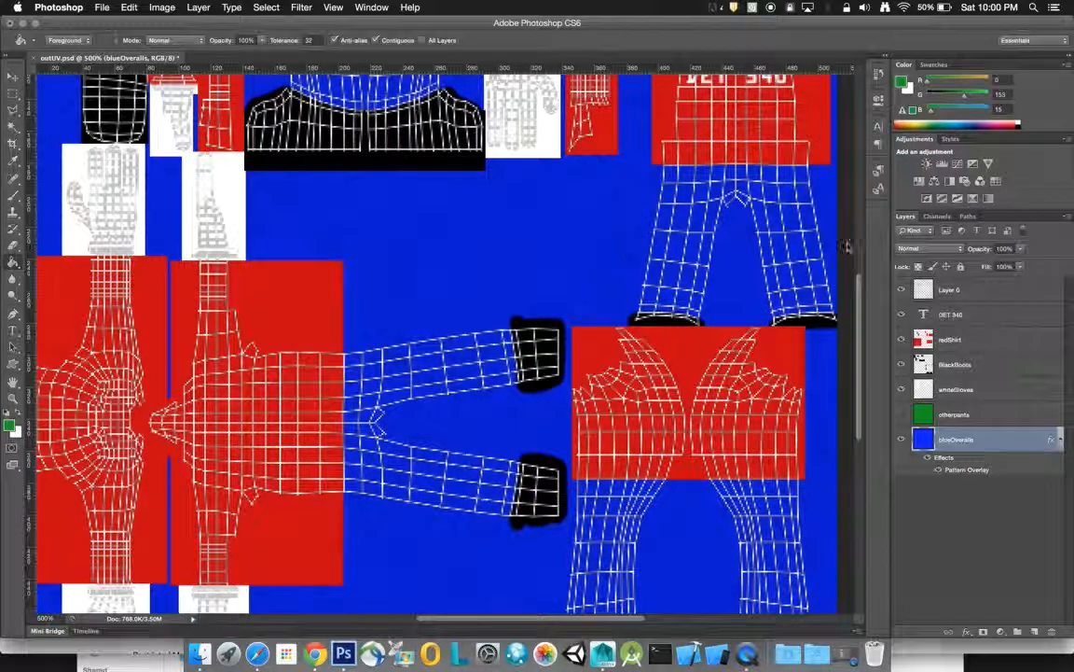
Step: Hide the Layer 0 UV wireframe and save the layered outUV.psd
click(902, 291)
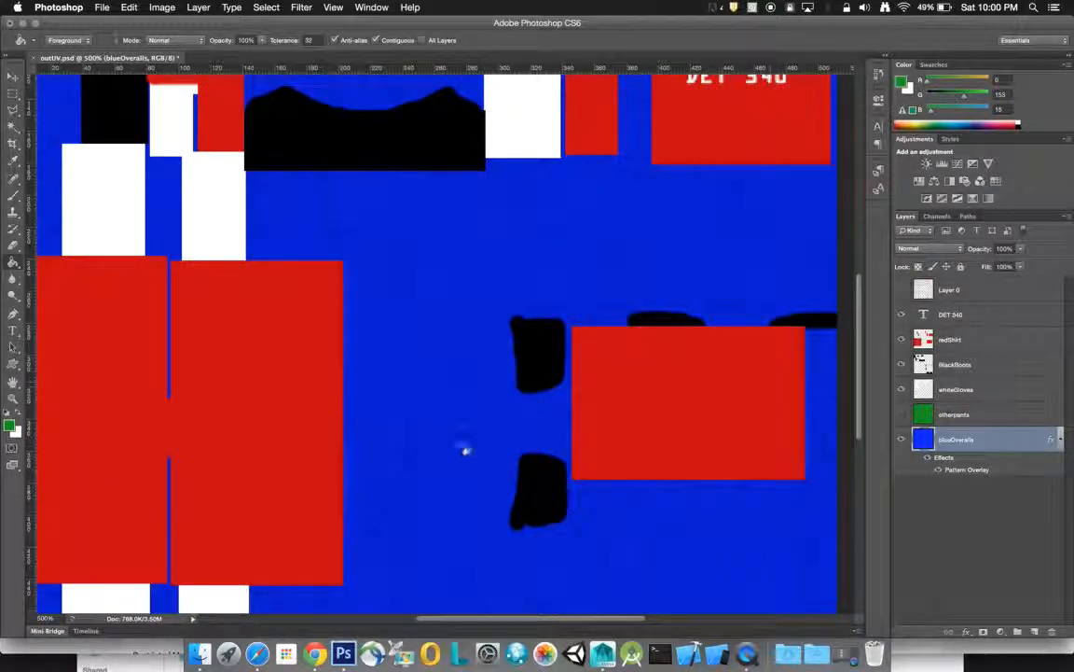
click(101, 7)
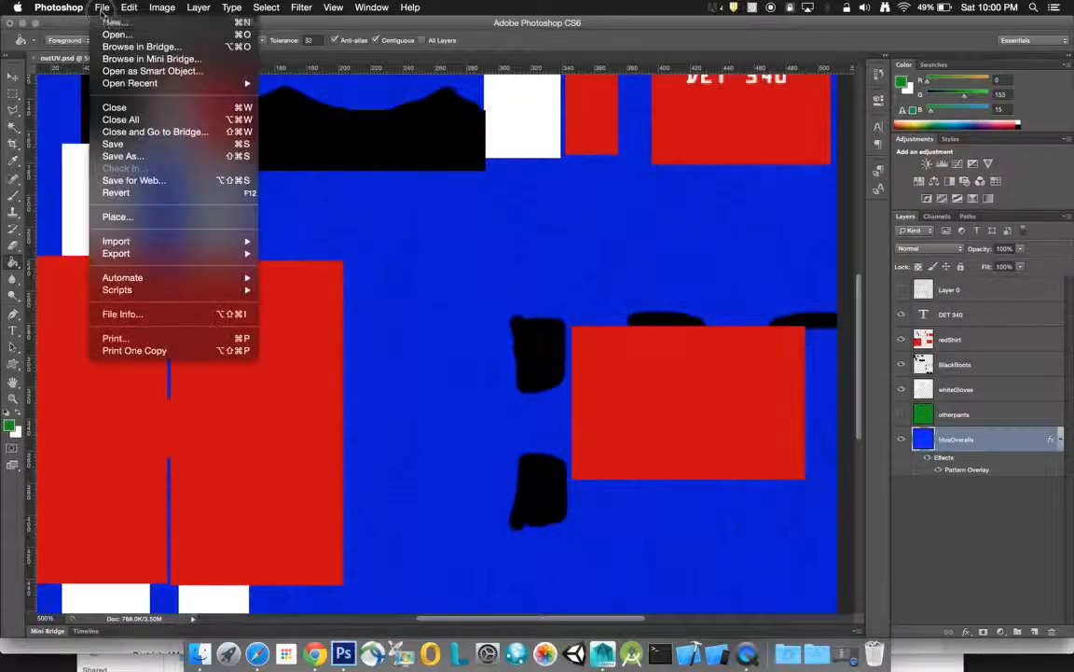
click(121, 144)
Step: Export the patterned texture as a PNG copy over toonGuyBody.png in the images folder, with Smallest / Slow compression and no interlacing
click(101, 6)
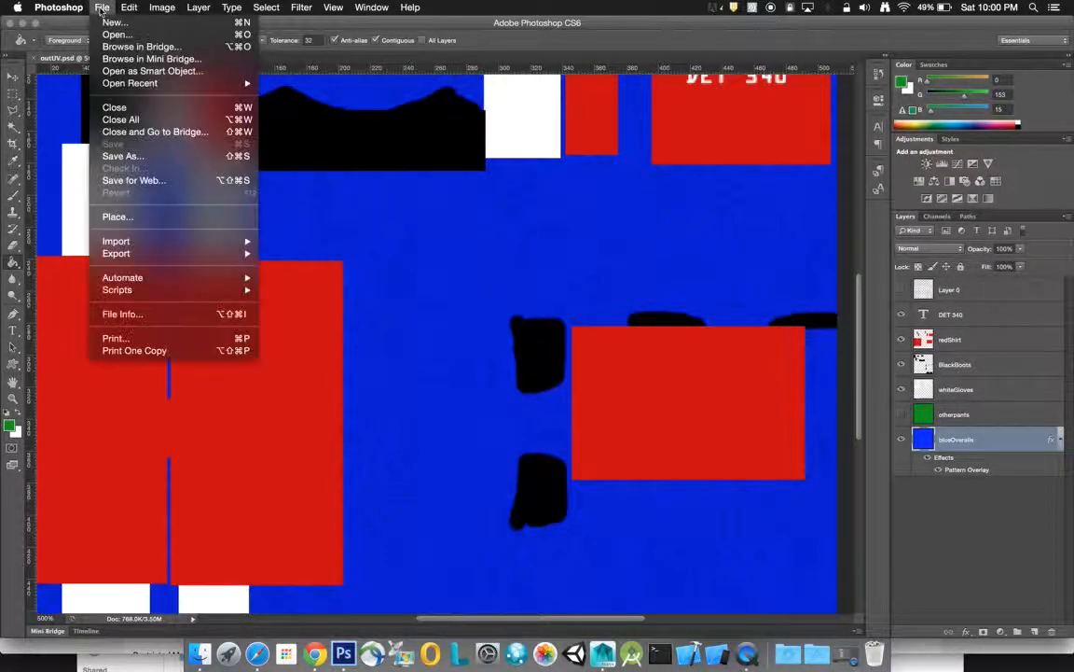
click(149, 158)
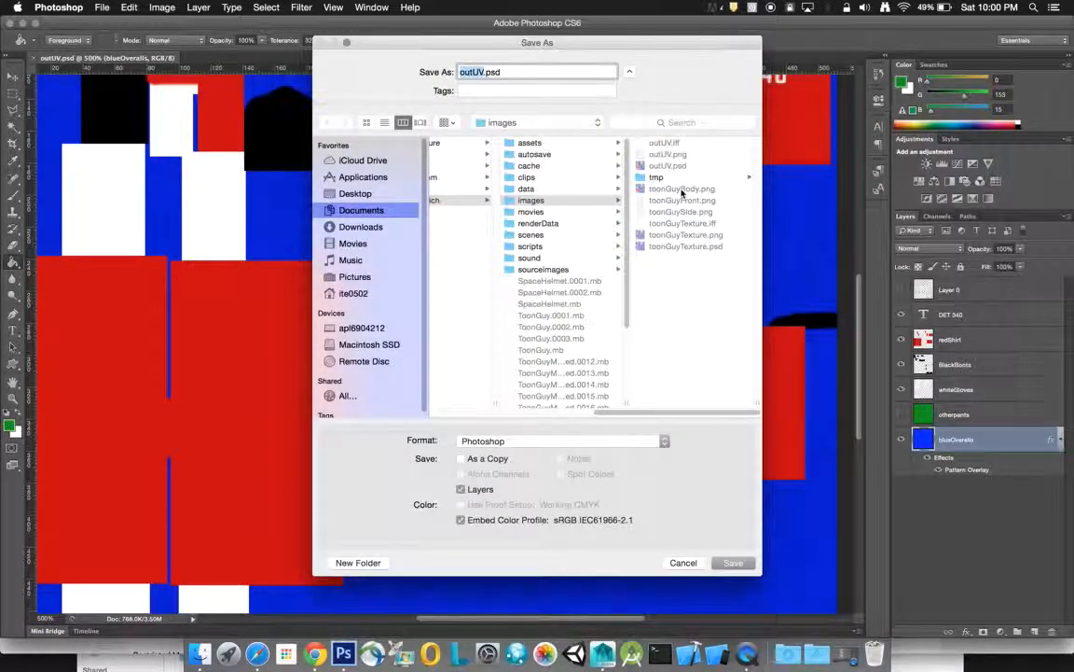
click(682, 188)
click(663, 441)
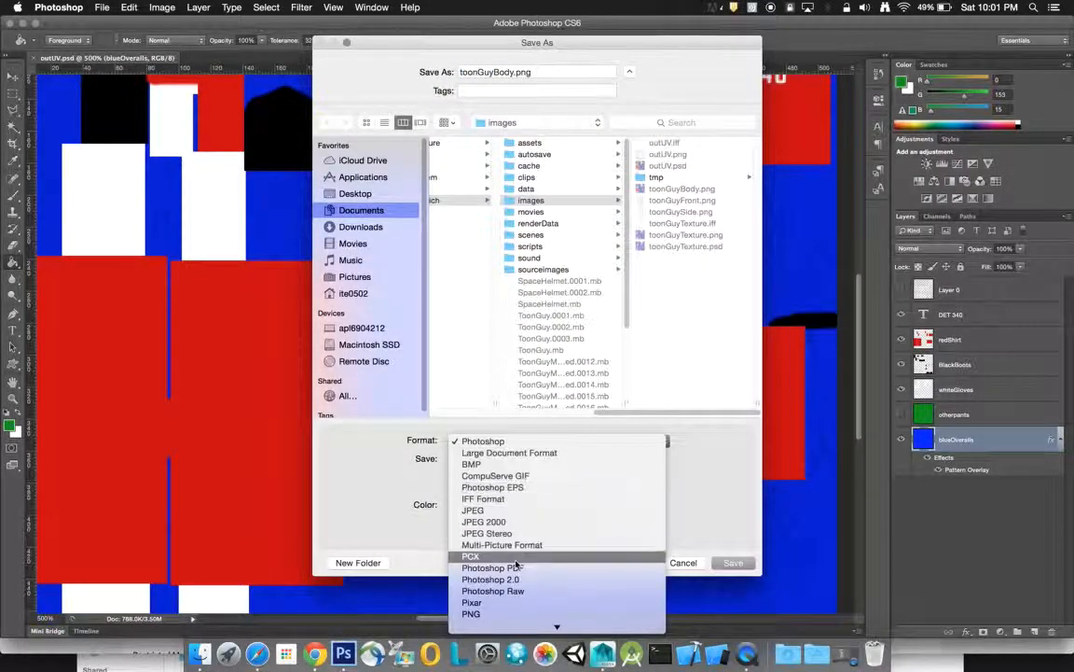
click(472, 613)
click(733, 563)
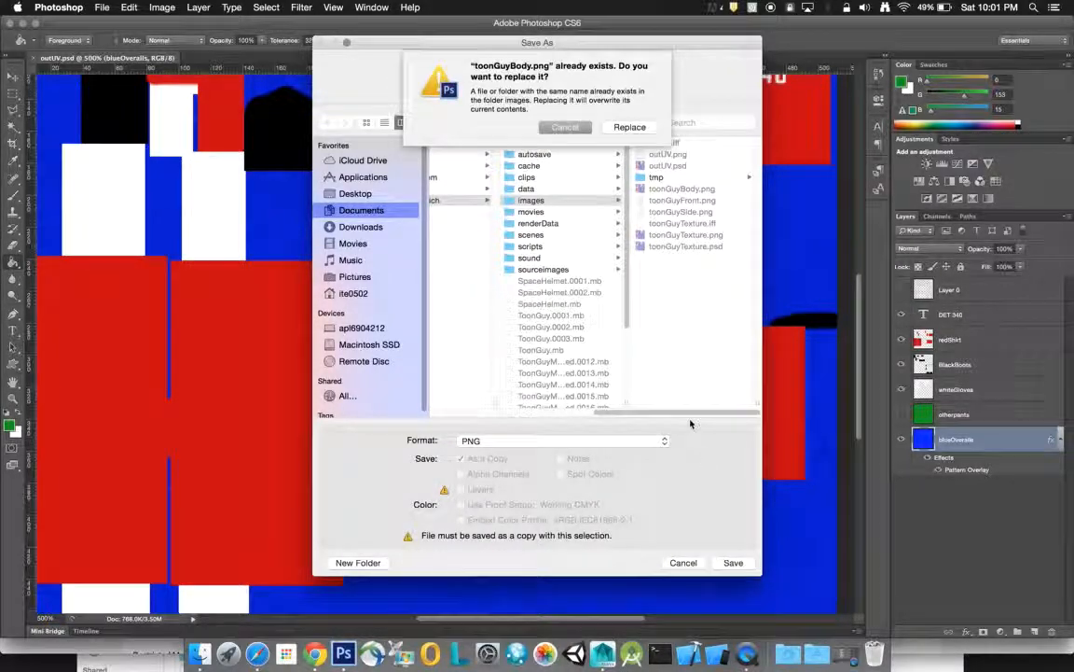
click(631, 127)
click(505, 177)
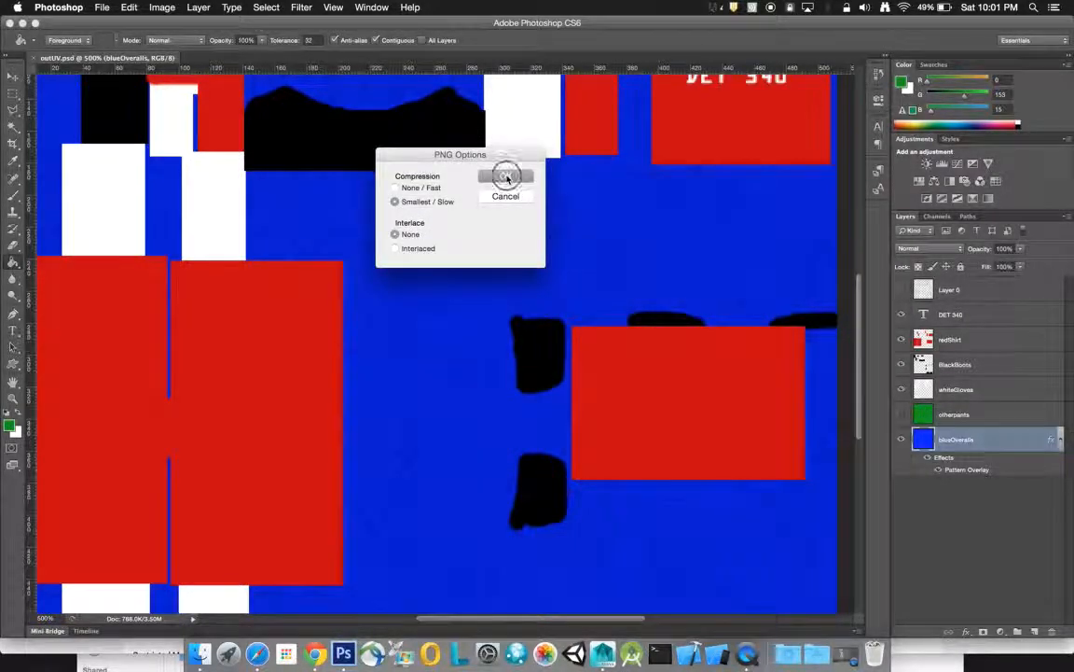
Step: Switch to Maya, reload images/toonGuyBody.png in the color file texture of toonBodyShader, and inspect the trousers on the deselected body
click(603, 653)
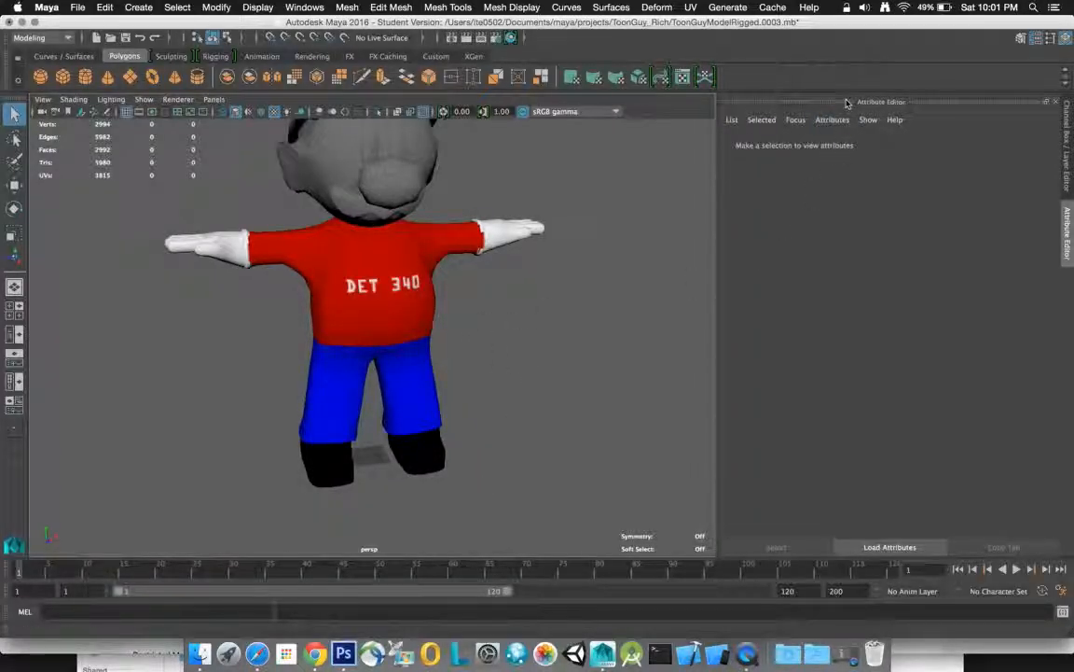
click(395, 286)
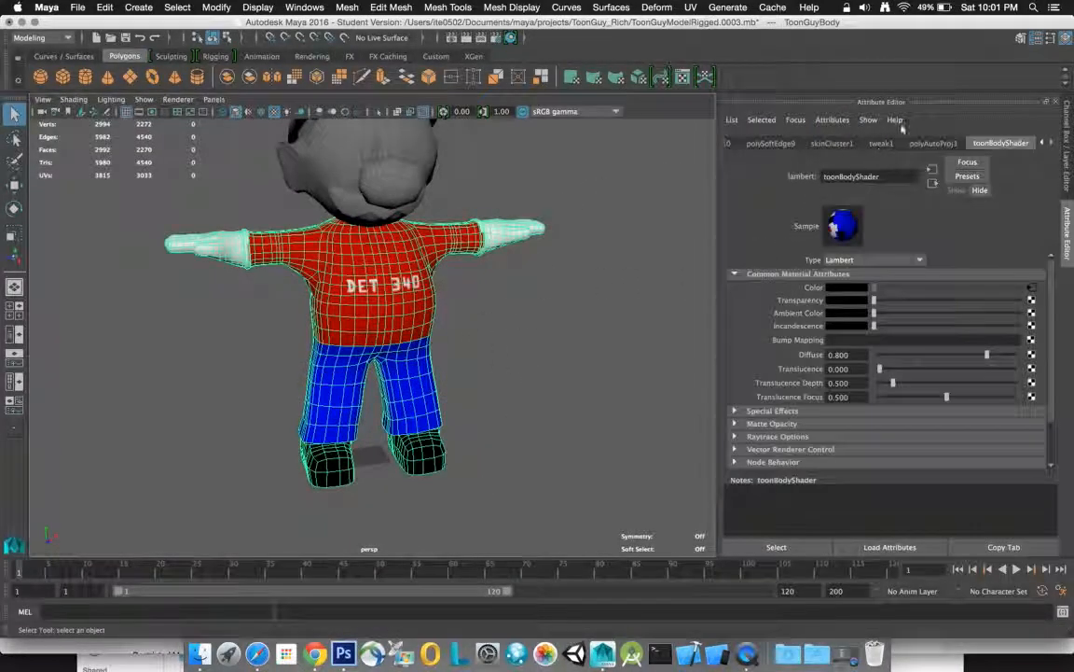
click(1030, 288)
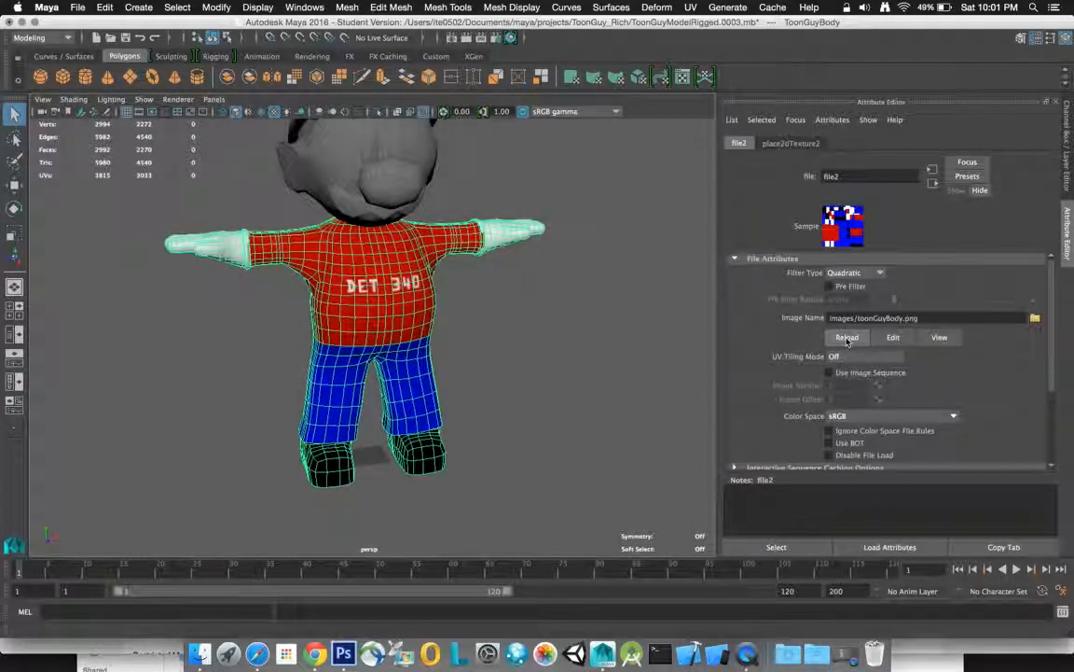
click(467, 386)
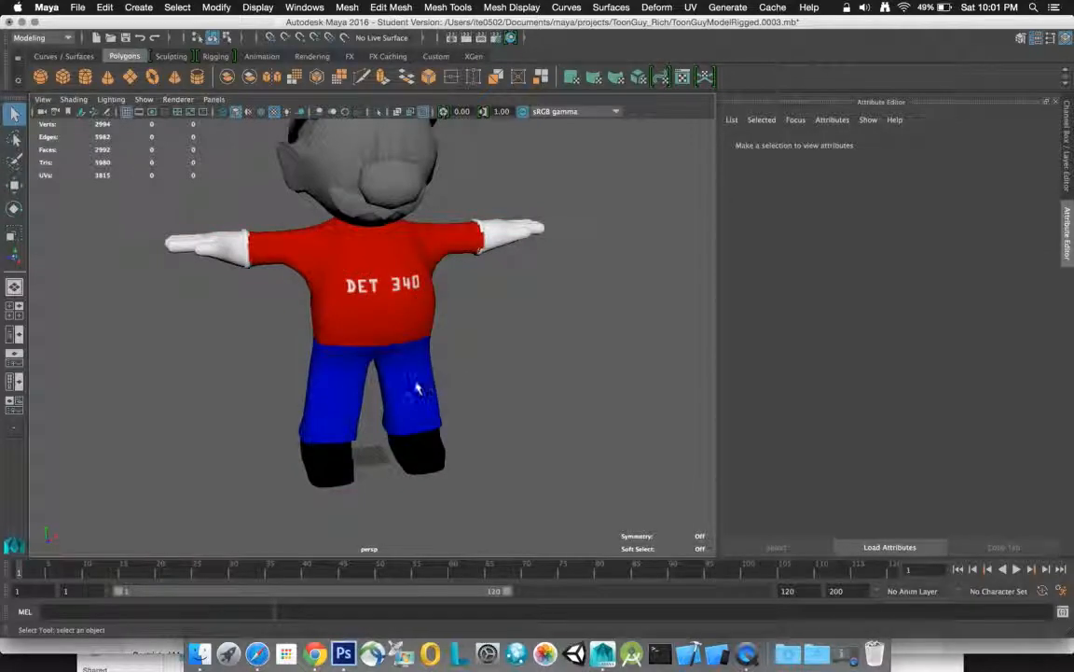
scroll(415, 387, down, 3)
scroll(417, 387, up, 10)
scroll(417, 387, down, 5)
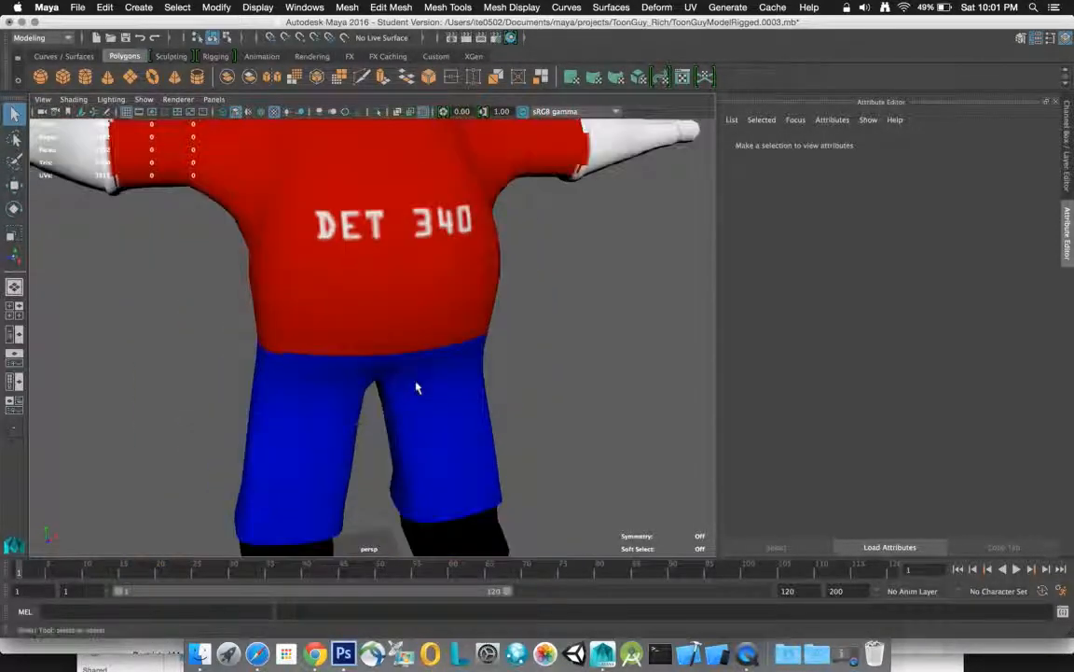
alt+drag(470, 411, 511, 378)
scroll(506, 409, down, 4)
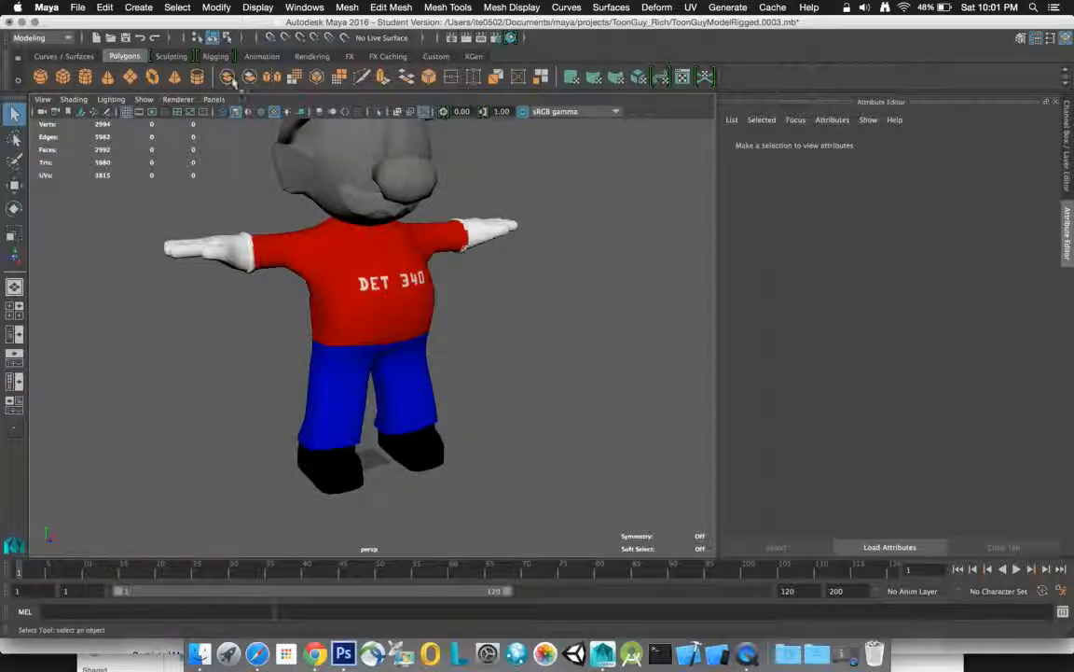
Step: Save the textured character scene as a new incremental version, continuing with the student version file format
click(77, 6)
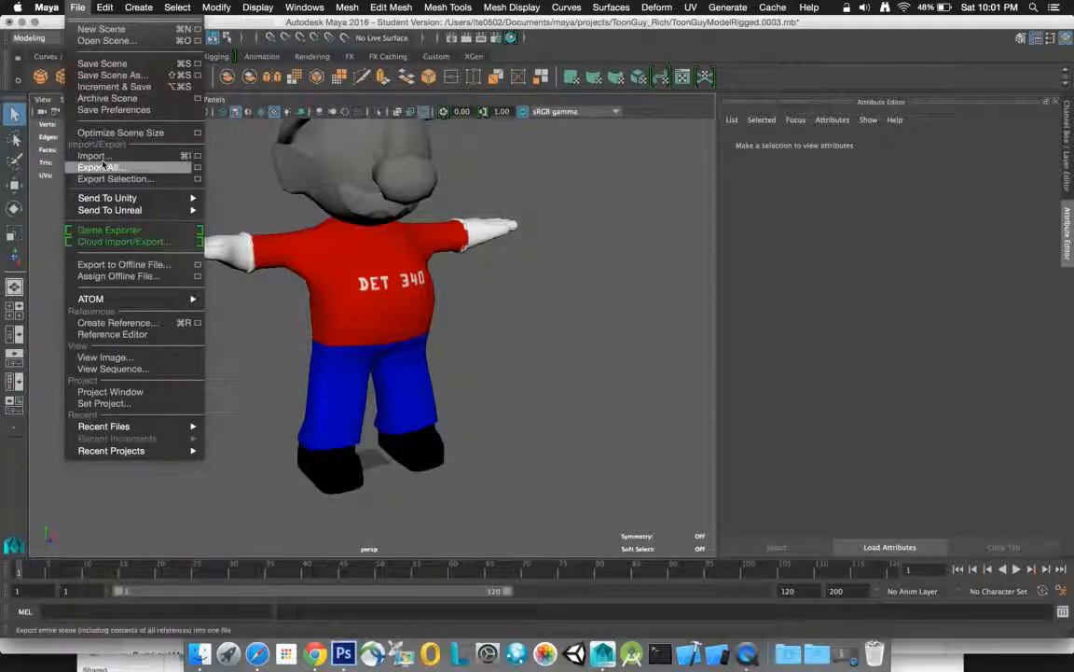
click(130, 87)
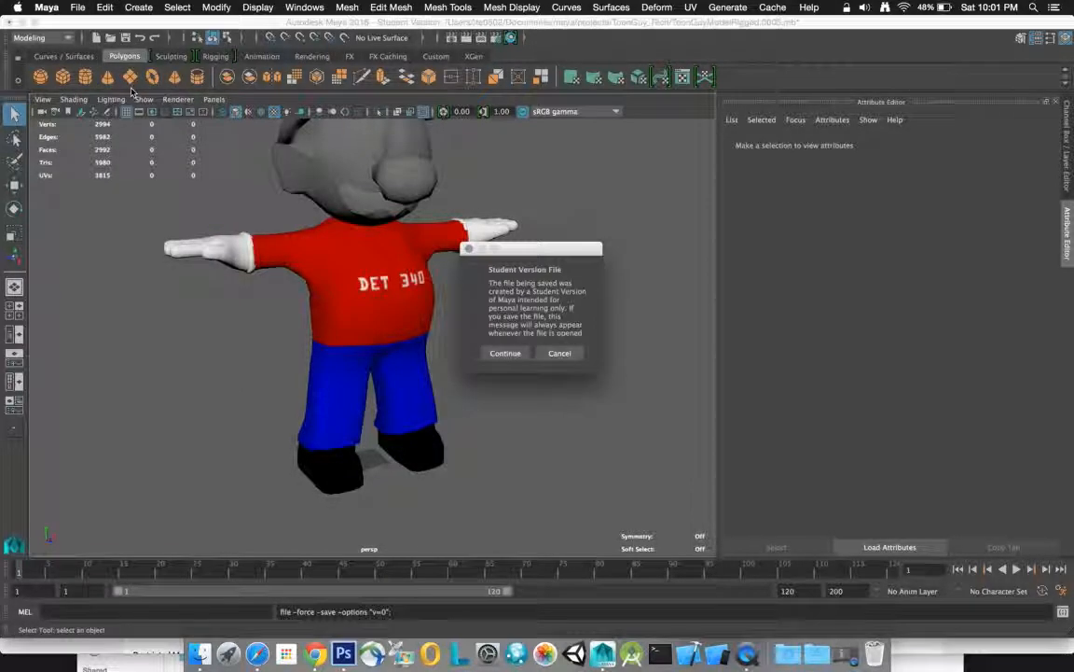
click(506, 353)
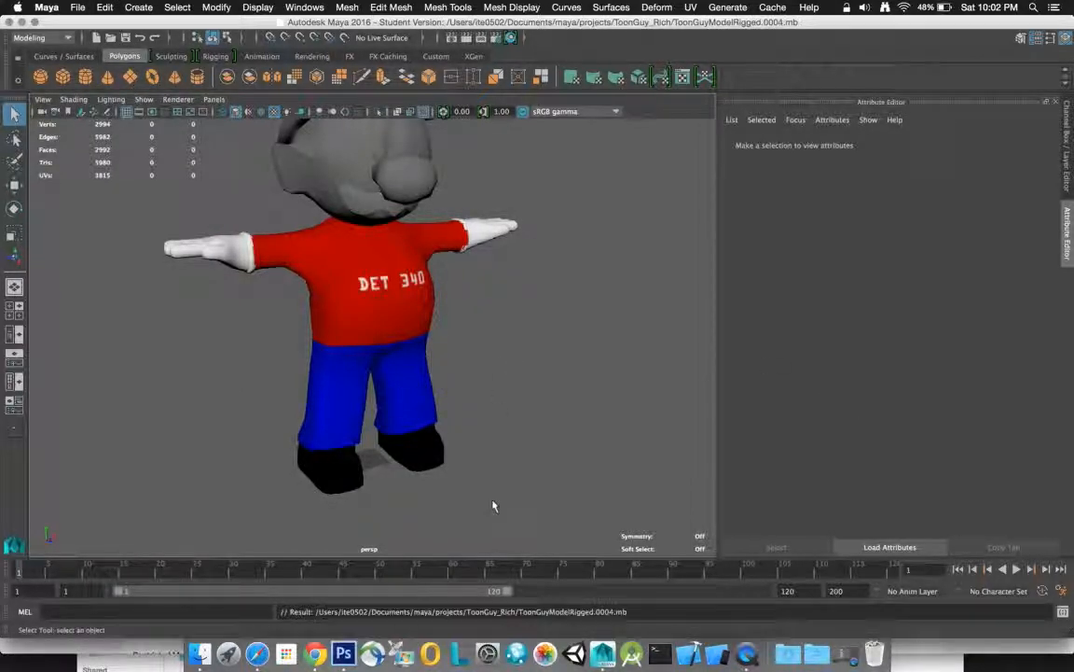